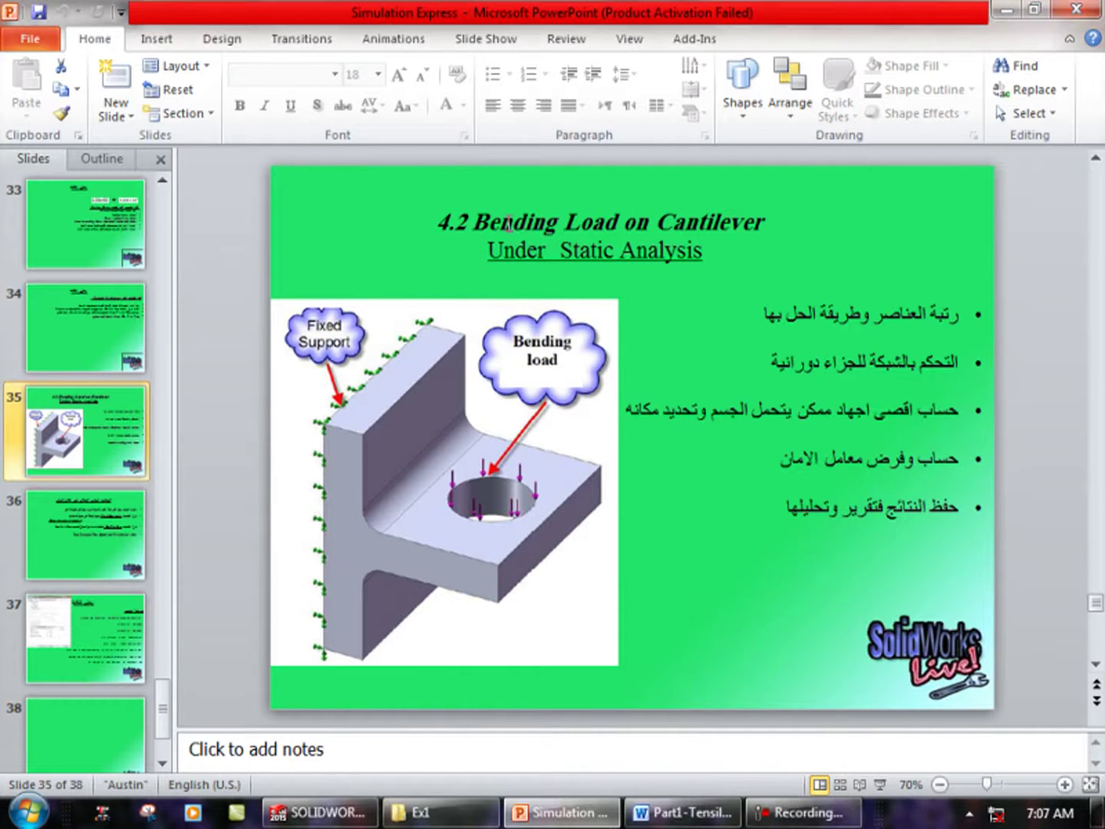
Highlight 'Bending Load on' and 'Static Analysis' in the slide title, then the first bullet.
{"action": "left_click_drag", "start_coordinate": [474, 223], "coordinate": [724, 233]}
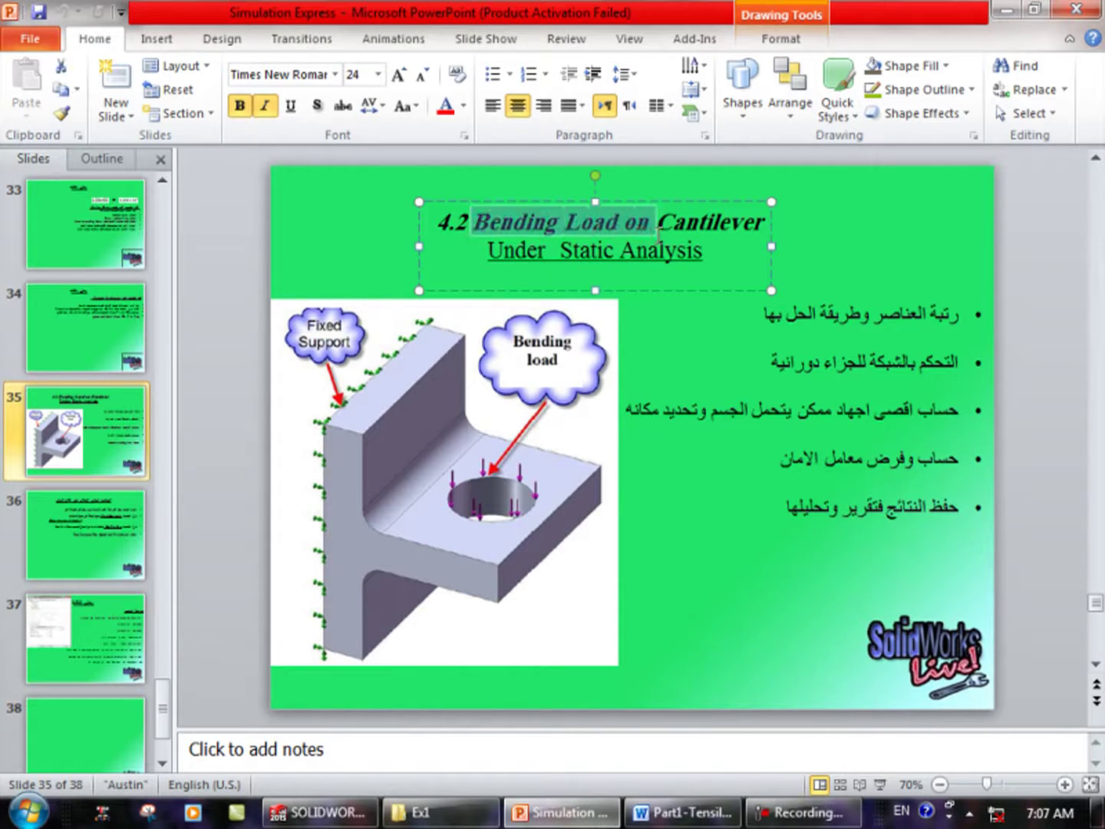
{"action": "left_click", "coordinate": [575, 251]}
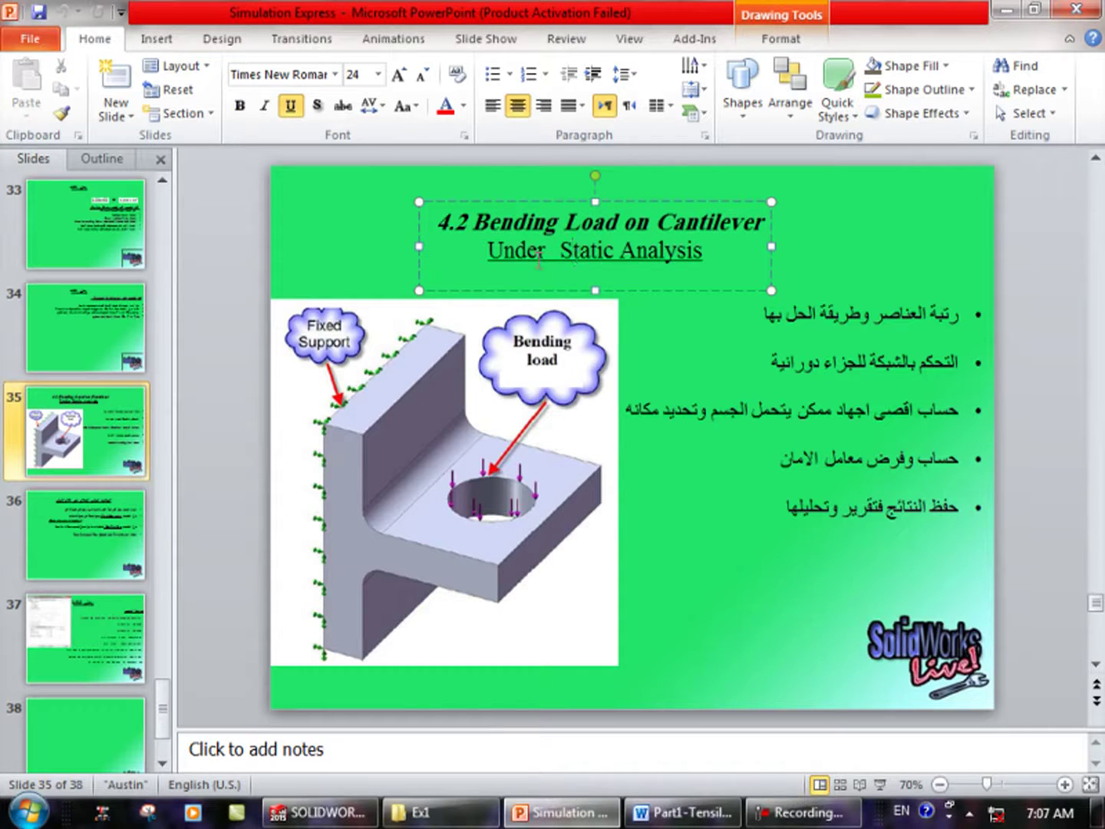
{"action": "left_click_drag", "start_coordinate": [580, 245], "coordinate": [672, 261]}
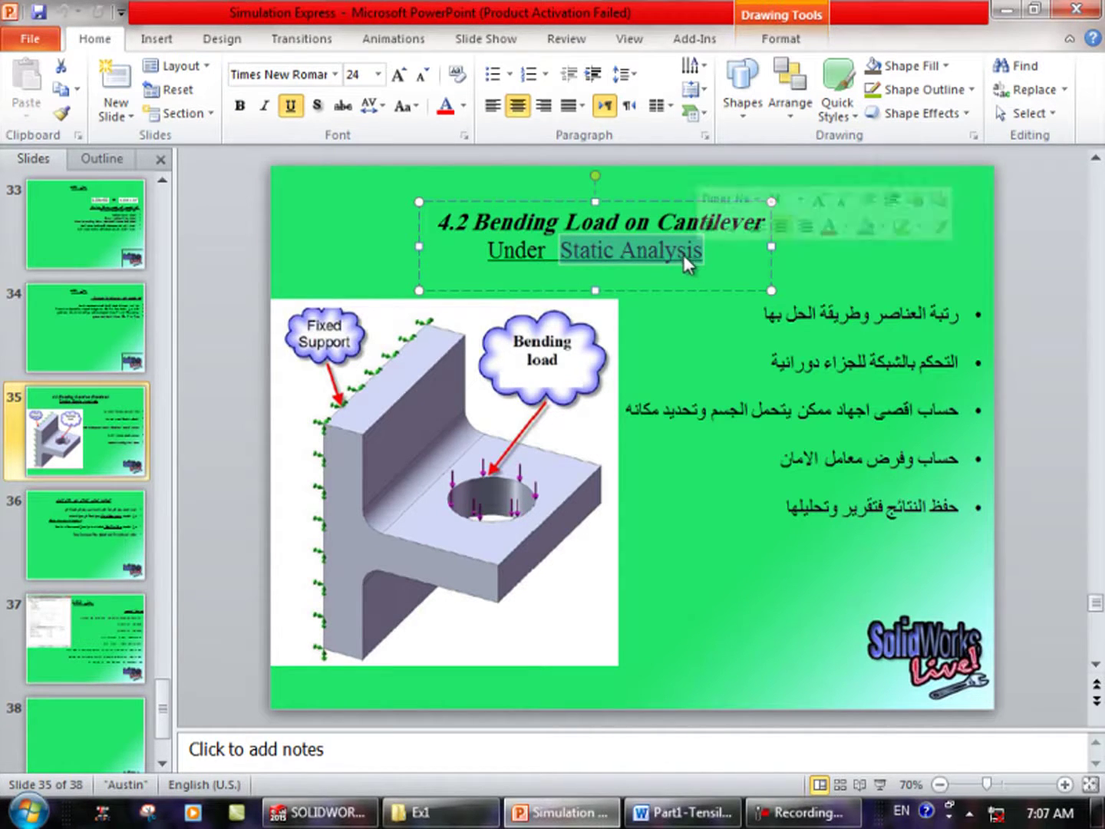
{"action": "left_click", "coordinate": [791, 335]}
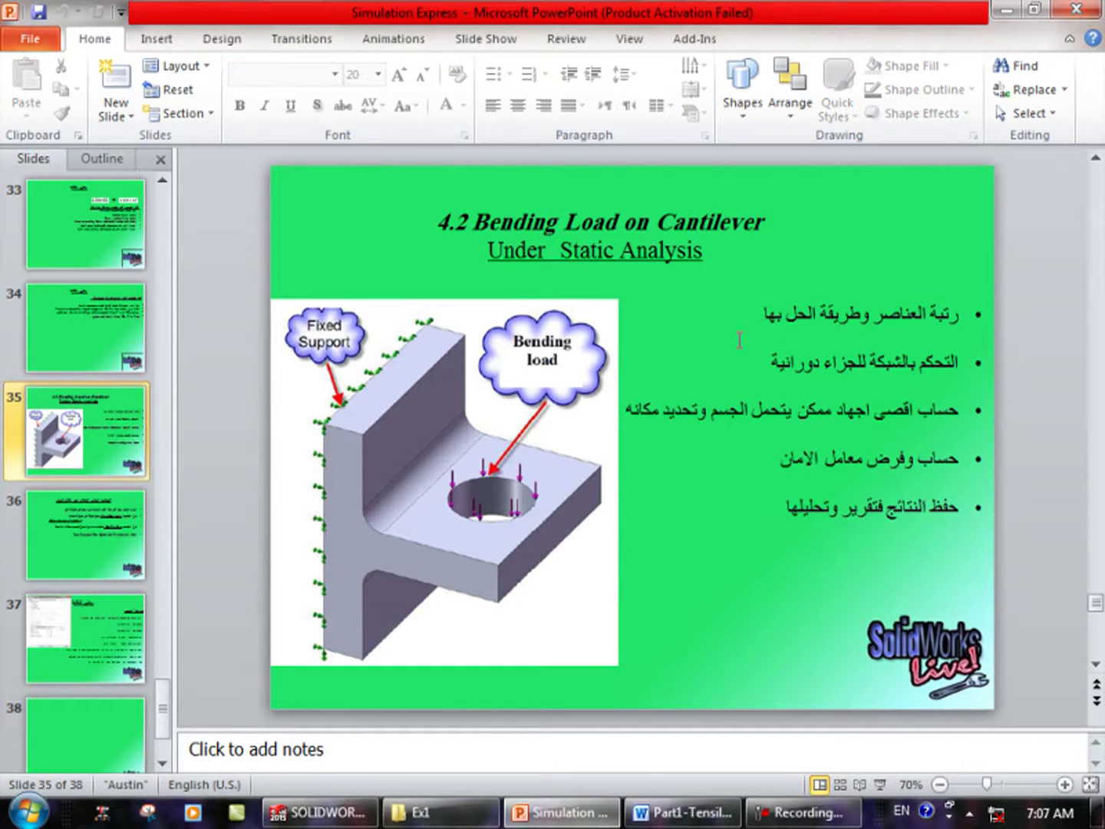
{"action": "left_click", "coordinate": [762, 313]}
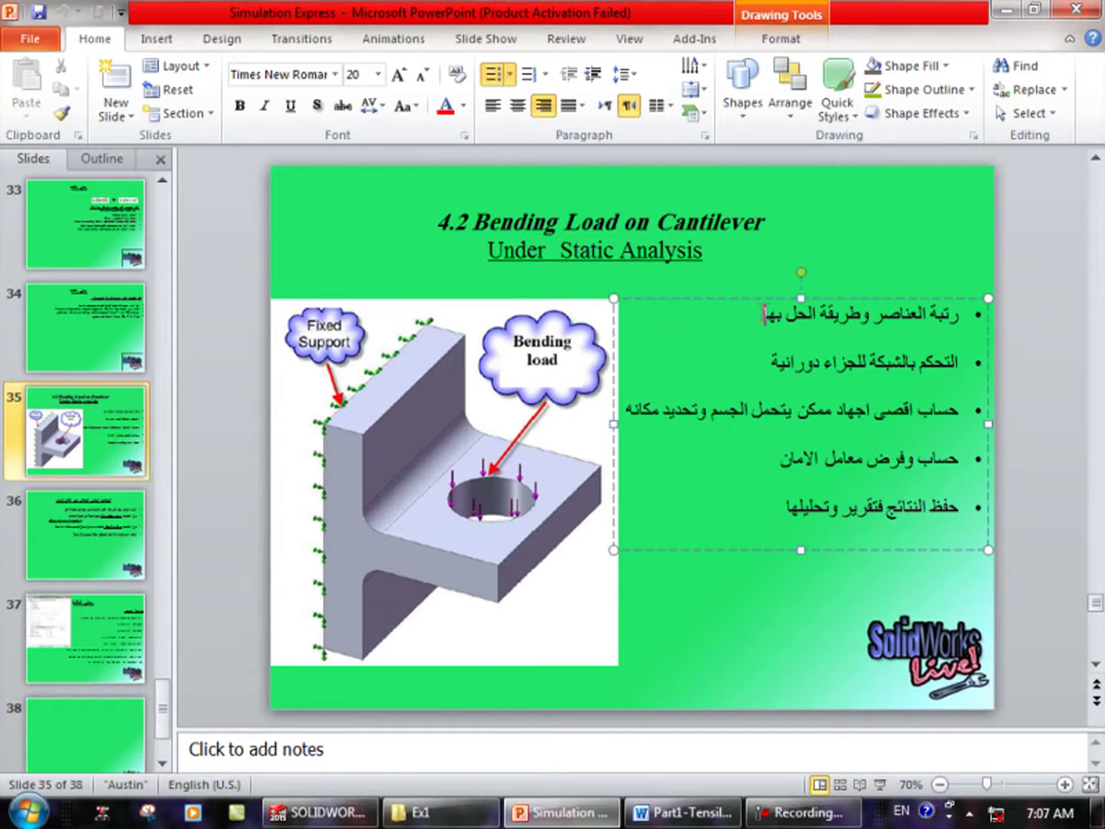
{"action": "left_click", "coordinate": [692, 608]}
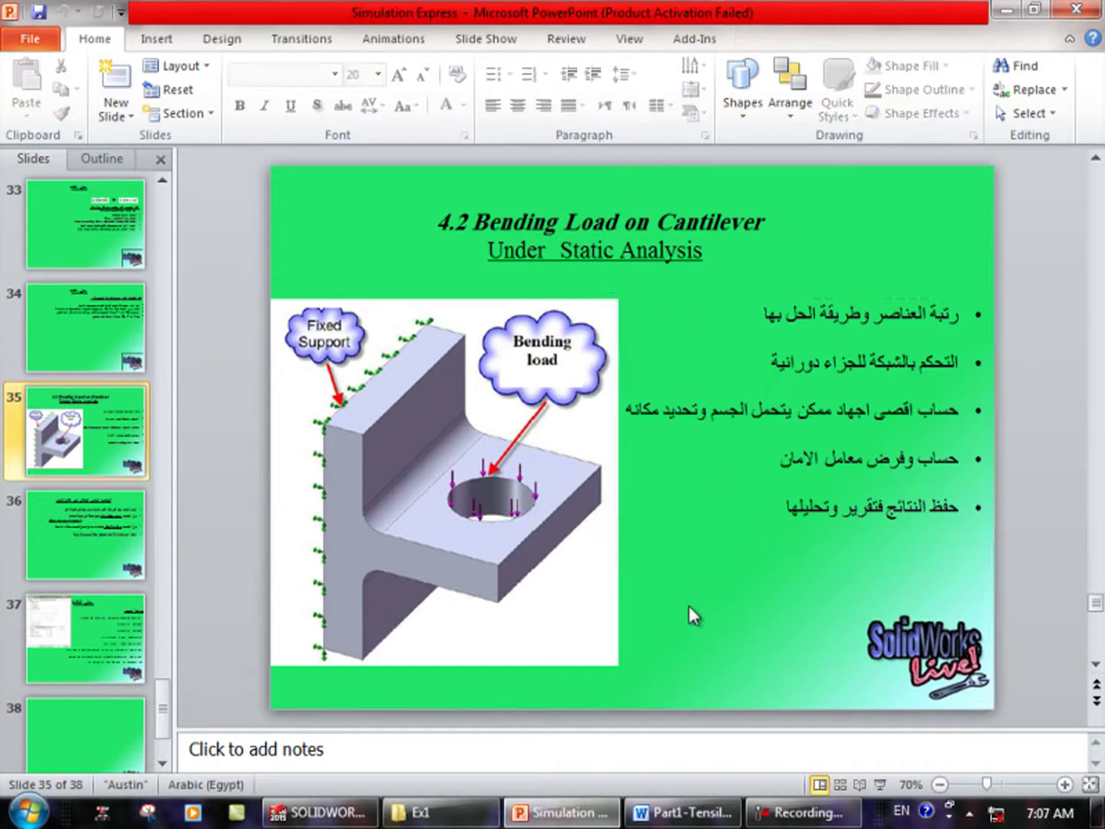
Go to slide 36, highlight 'Fixed Geometry' and 'On Flat Face', and return to the stress plot.
{"action": "left_click", "coordinate": [86, 543]}
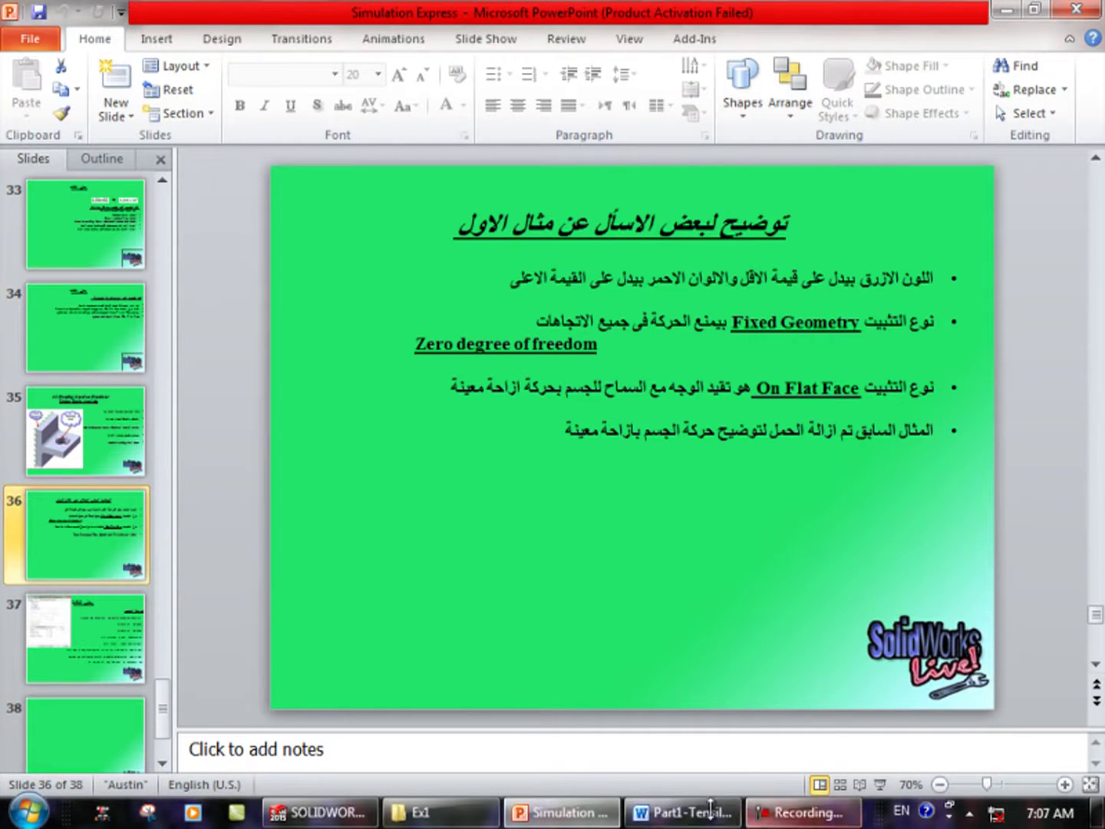
{"action": "left_click", "coordinate": [352, 823]}
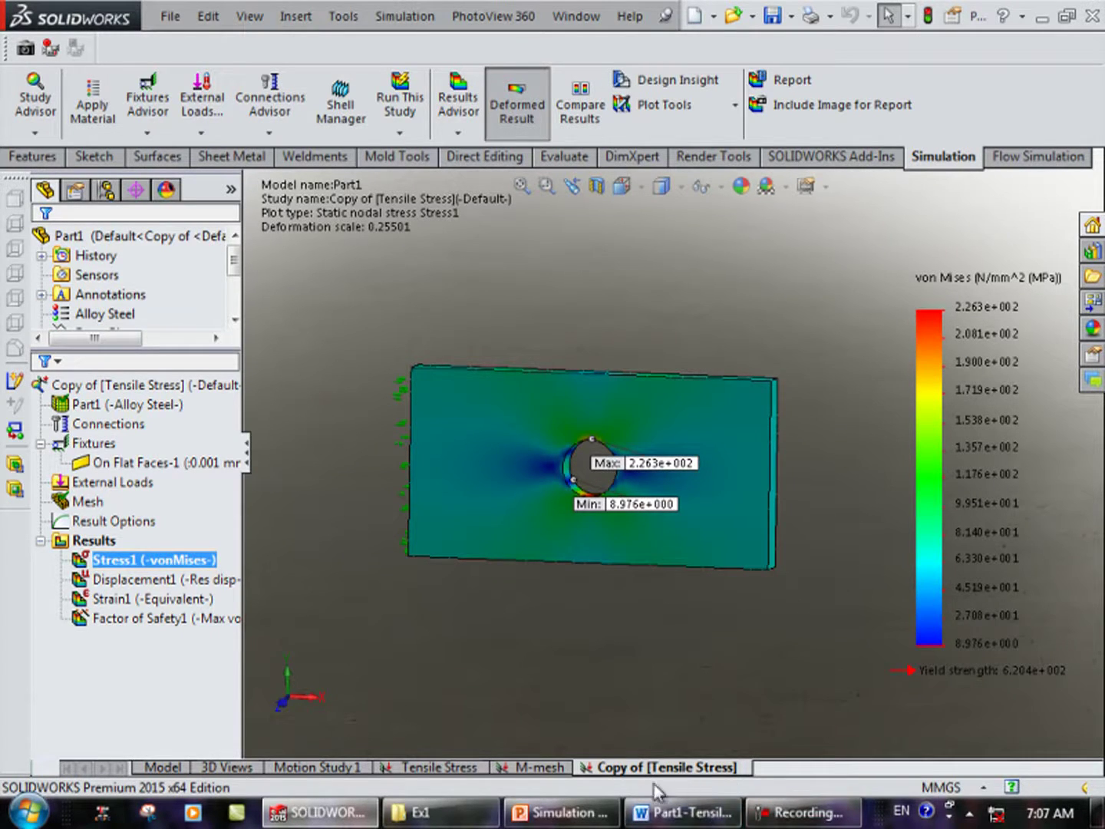
{"action": "mouse_move", "coordinate": [684, 811]}
{"action": "mouse_move", "coordinate": [561, 812]}
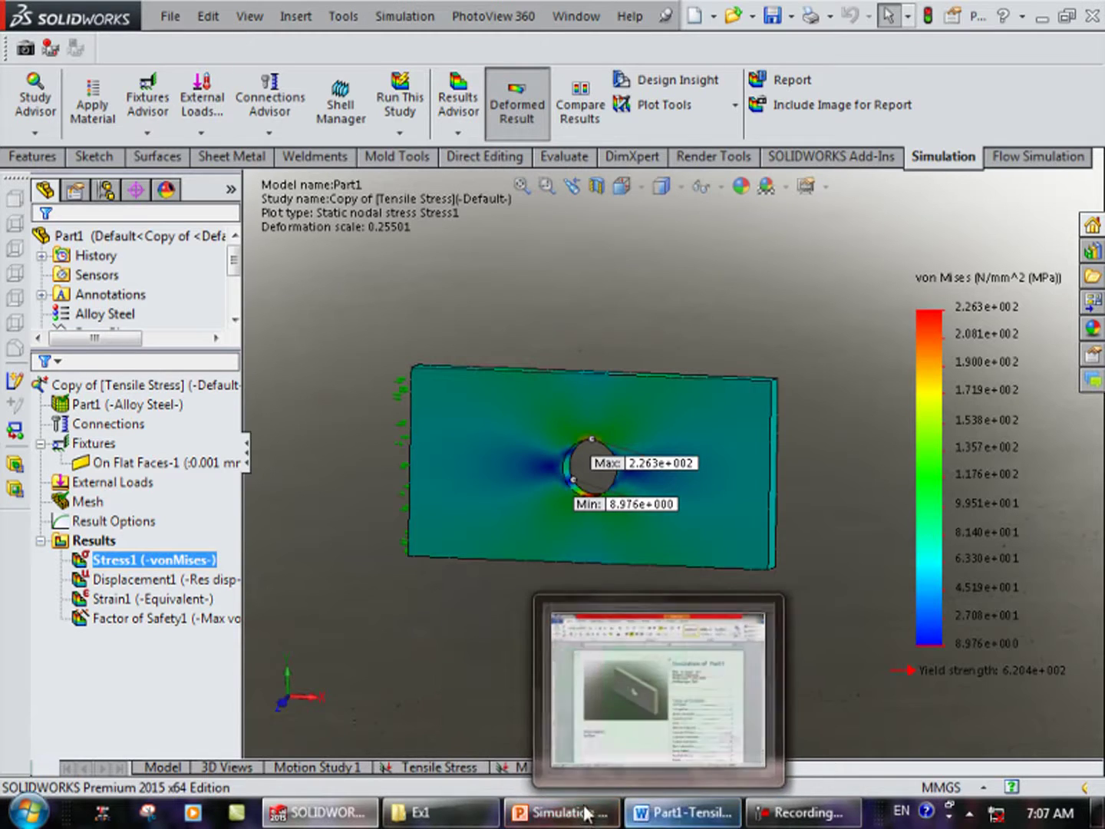
{"action": "left_click", "coordinate": [584, 816]}
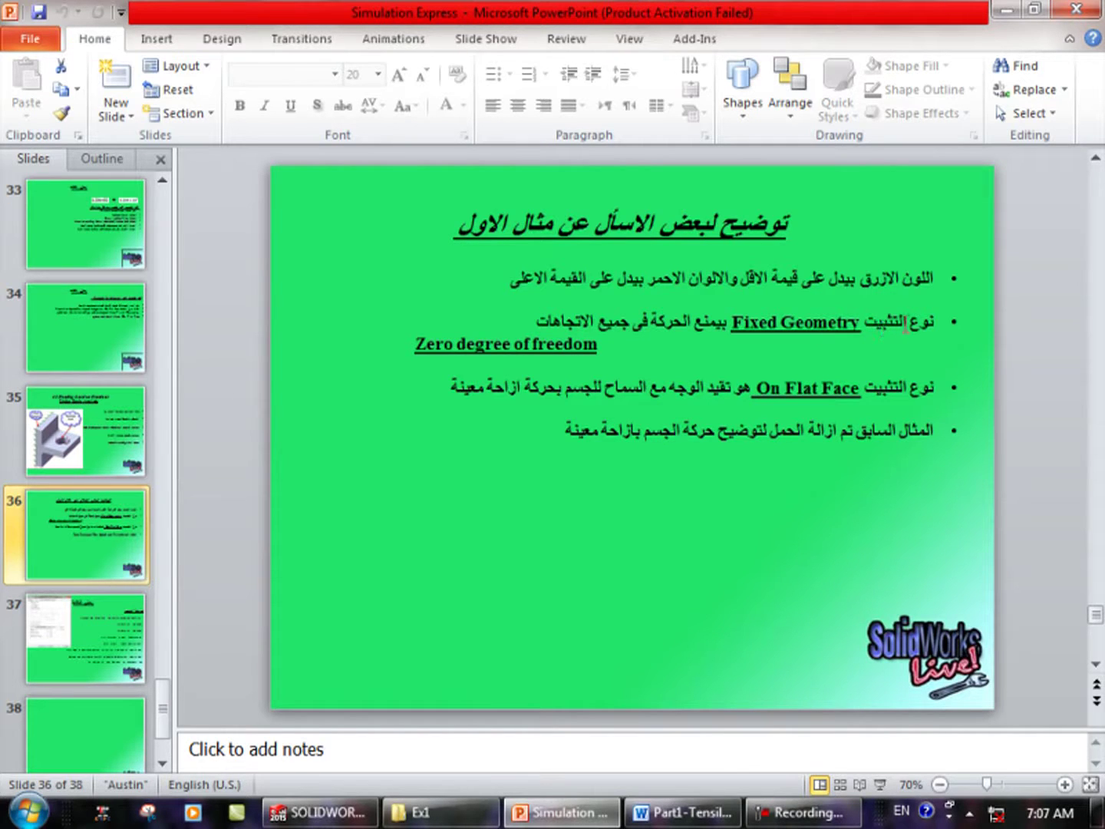
{"action": "left_click_drag", "start_coordinate": [933, 330], "coordinate": [769, 322]}
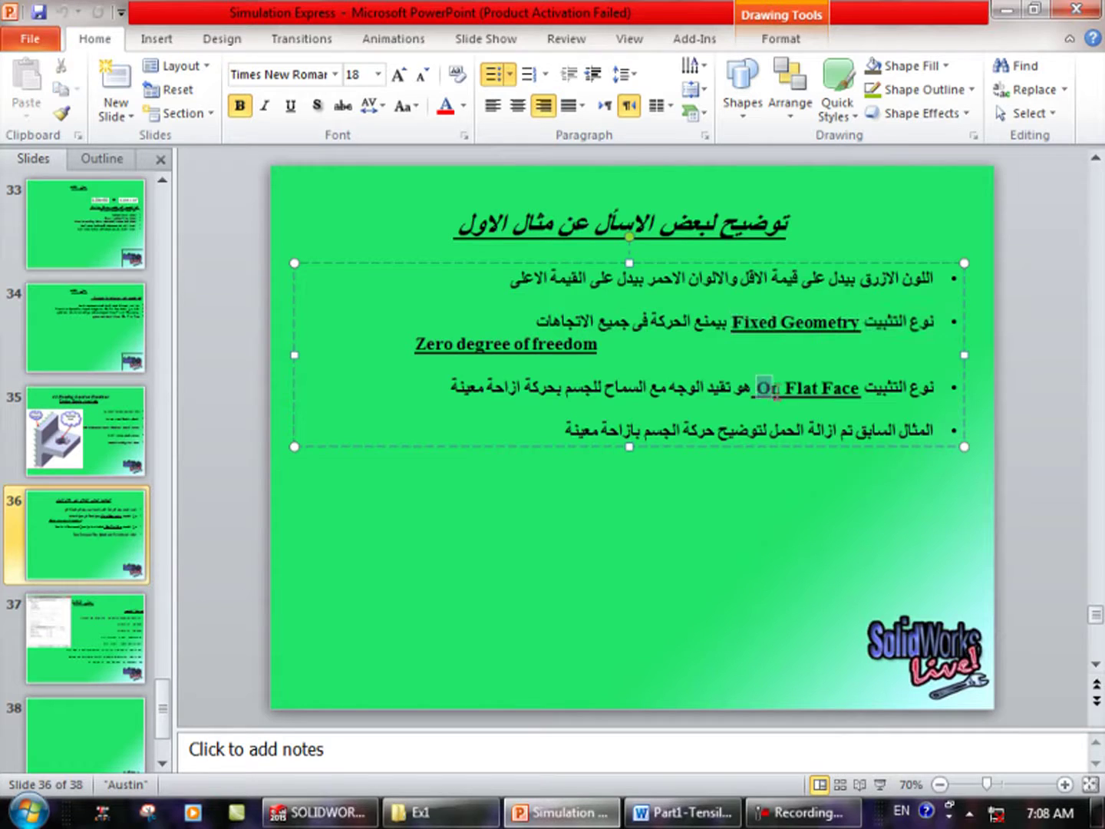
{"action": "left_click_drag", "start_coordinate": [754, 387], "coordinate": [831, 389]}
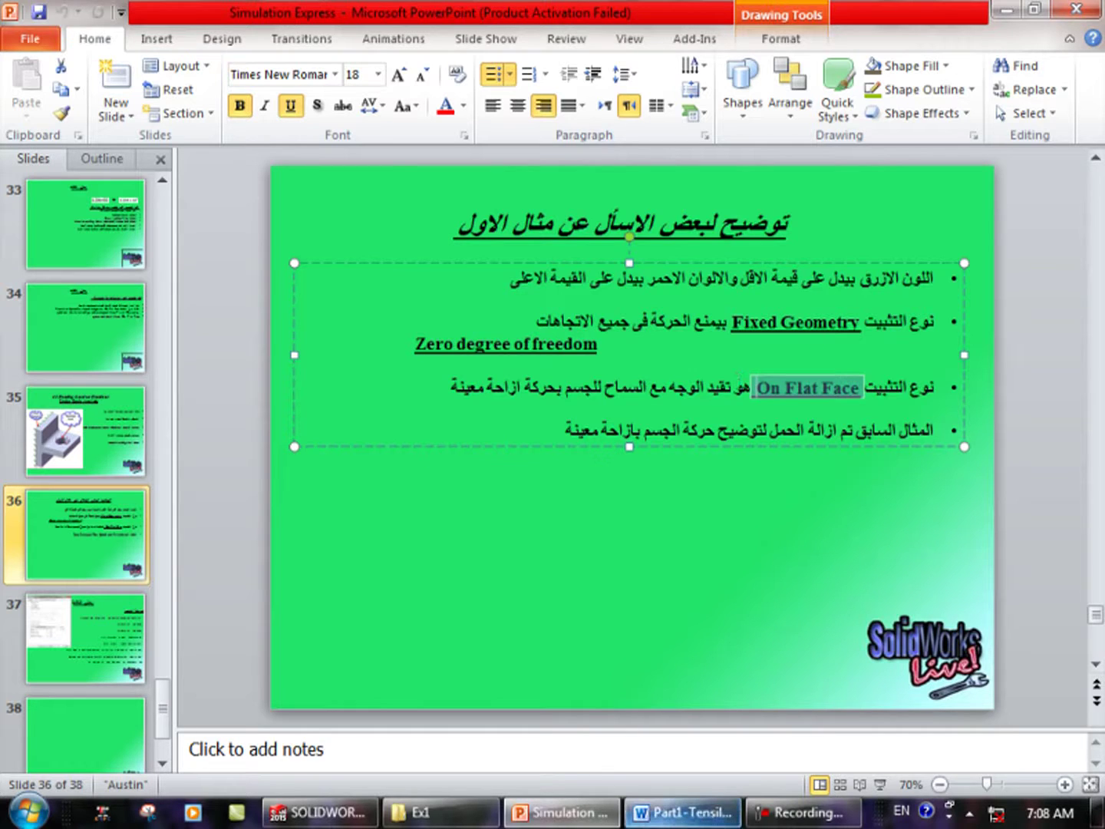
{"action": "left_click", "coordinate": [319, 812]}
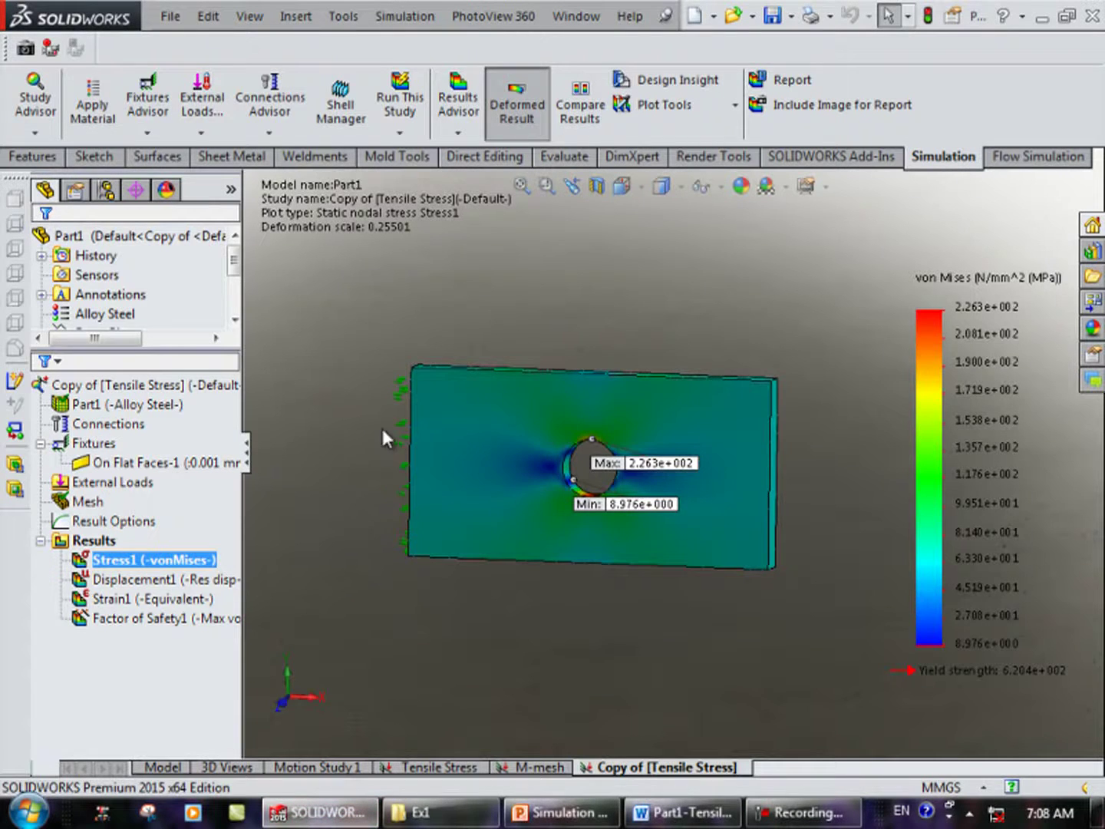
{"action": "scroll", "coordinate": [380, 425], "scroll_direction": "down", "scroll_amount": 3}
{"action": "mouse_move", "coordinate": [559, 376]}
{"action": "middle_mouse_down"}
{"action": "mouse_move", "coordinate": [624, 380]}
{"action": "mouse_move", "coordinate": [671, 406]}
{"action": "mouse_move", "coordinate": [505, 399]}
{"action": "middle_mouse_up"}
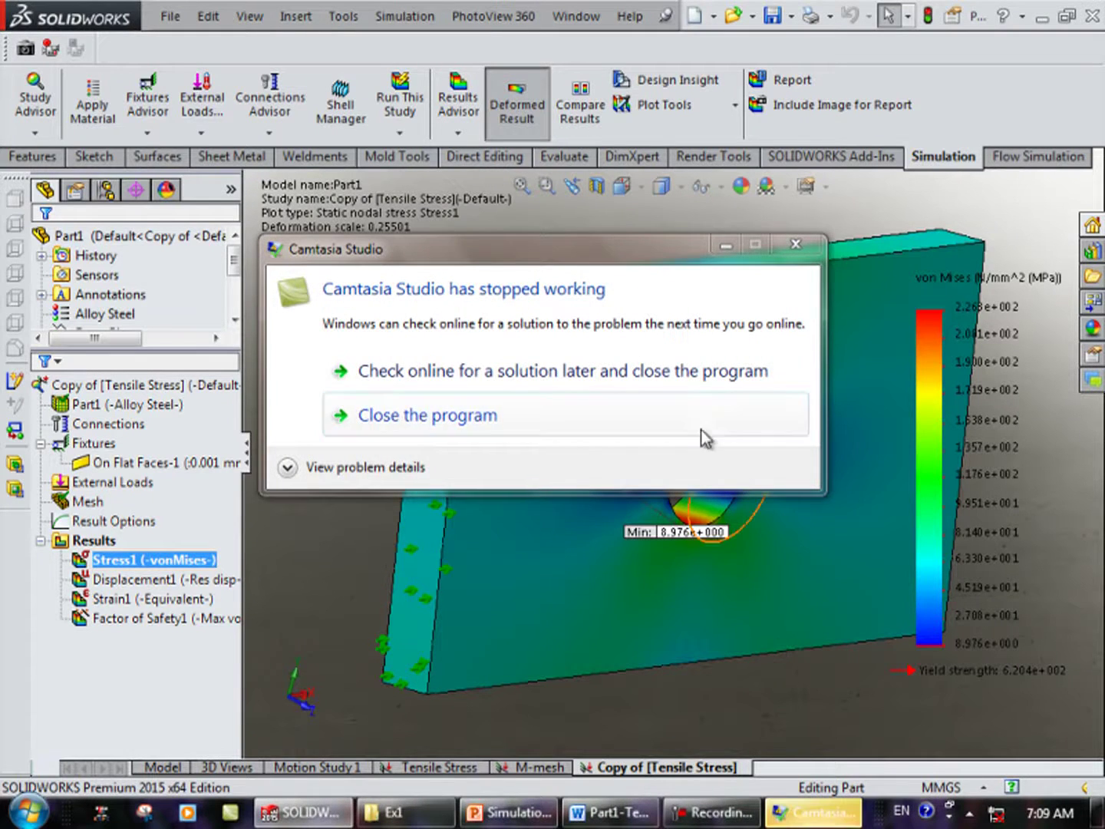
{"action": "left_click", "coordinate": [701, 430]}
{"action": "left_click", "coordinate": [791, 817]}
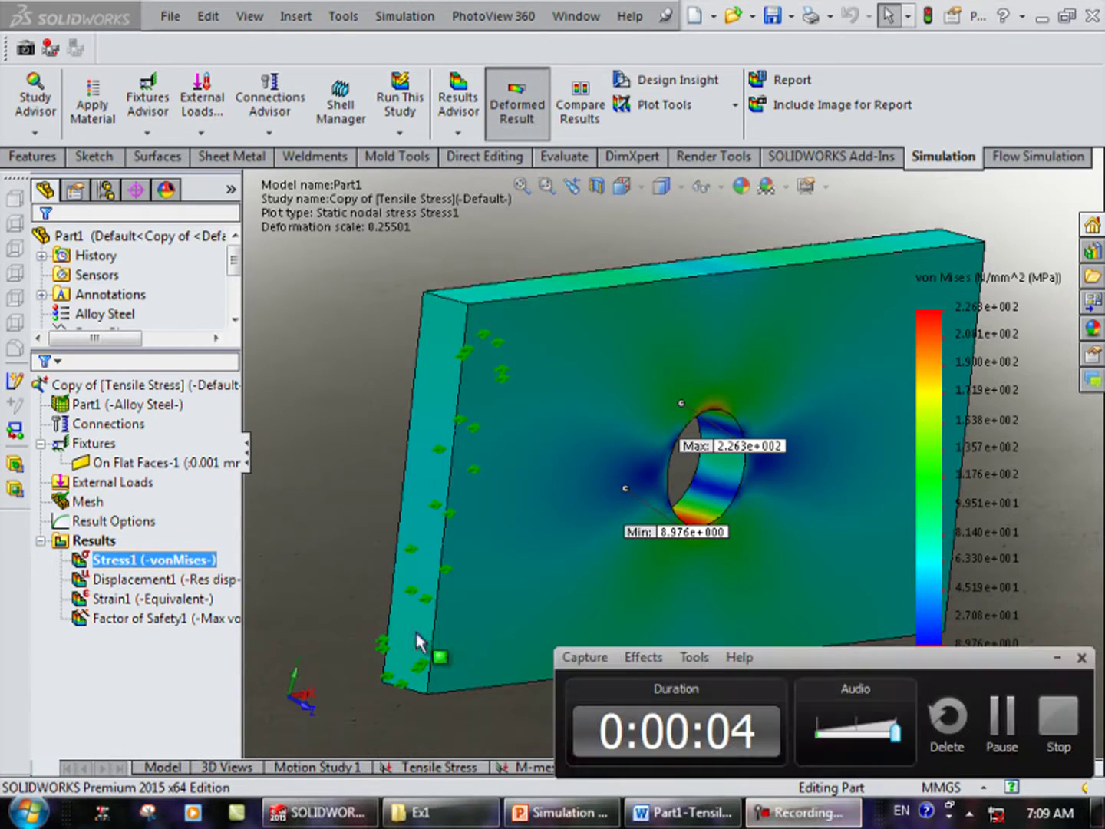
{"action": "mouse_move", "coordinate": [347, 393]}
{"action": "middle_mouse_down"}
{"action": "mouse_move", "coordinate": [549, 404]}
{"action": "mouse_move", "coordinate": [439, 314]}
{"action": "middle_mouse_up"}
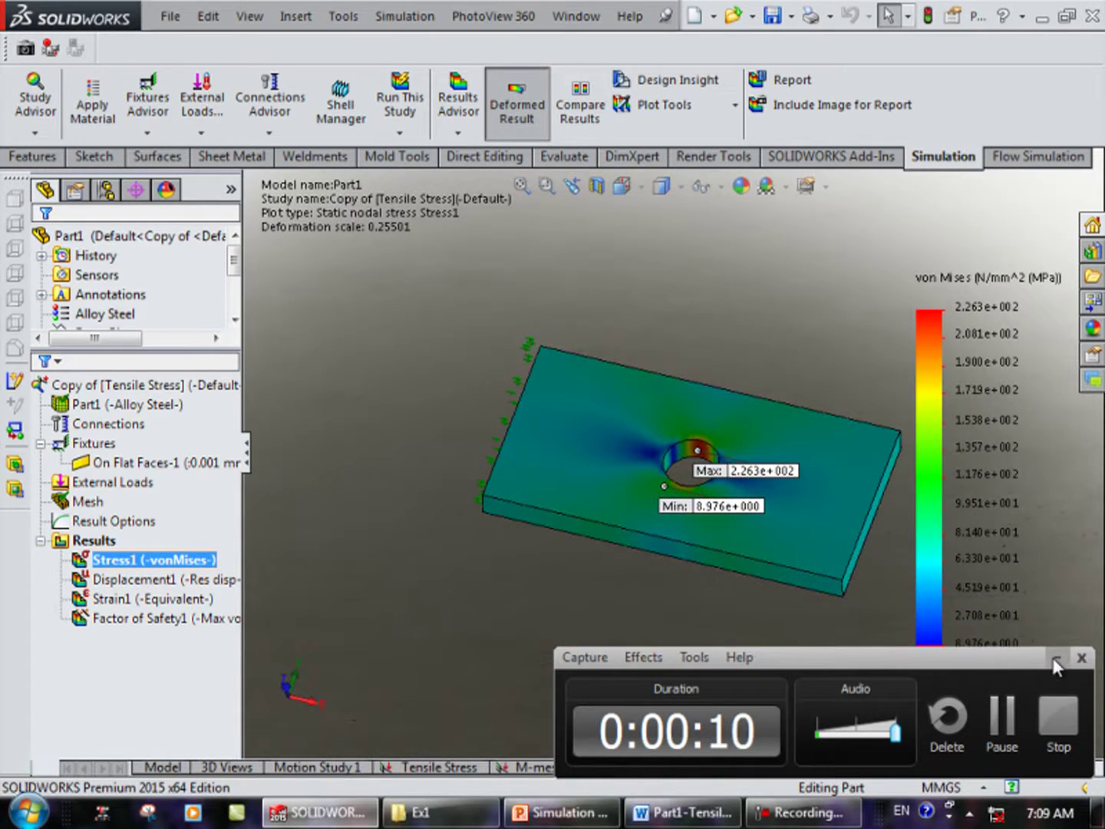
{"action": "left_click", "coordinate": [1054, 661]}
{"action": "scroll", "coordinate": [525, 299], "scroll_direction": "down", "scroll_amount": 3}
{"action": "scroll", "coordinate": [537, 368], "scroll_direction": "down", "scroll_amount": 3}
{"action": "scroll", "coordinate": [554, 457], "scroll_direction": "down", "scroll_amount": 2}
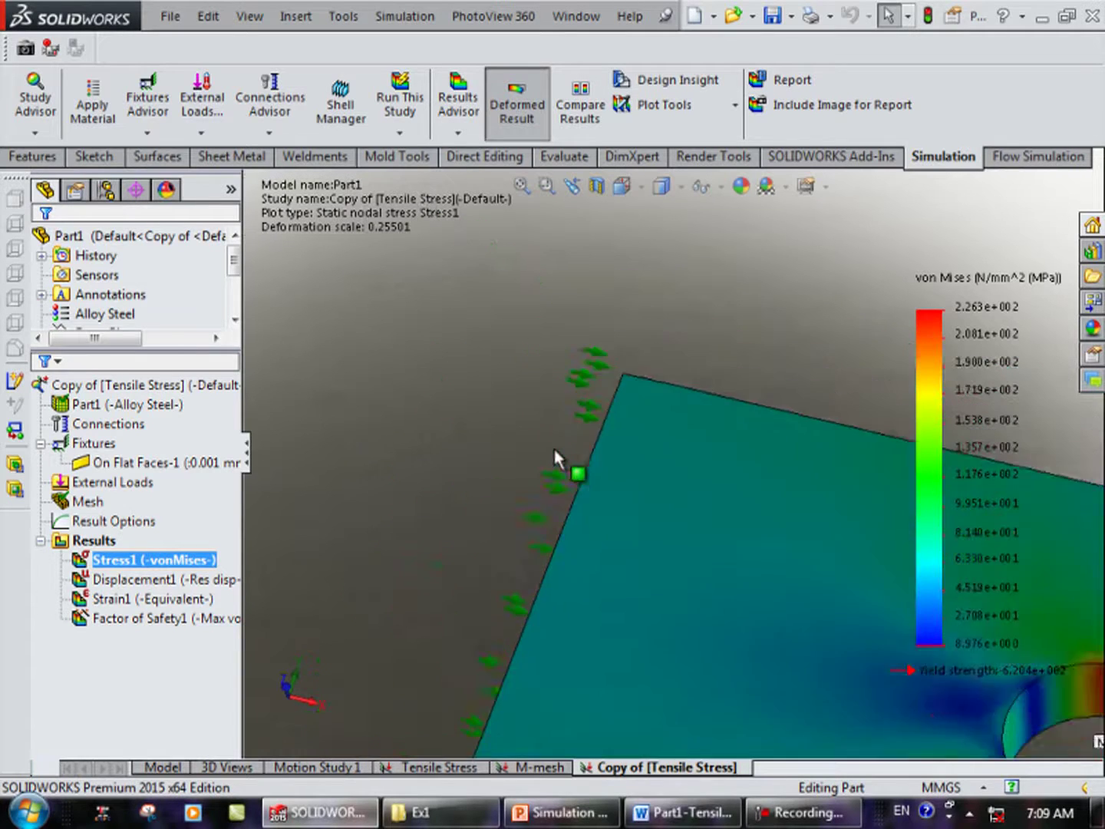
{"action": "scroll", "coordinate": [554, 457], "scroll_direction": "up", "scroll_amount": 3}
{"action": "scroll", "coordinate": [547, 491], "scroll_direction": "up", "scroll_amount": 2}
{"action": "scroll", "coordinate": [809, 521], "scroll_direction": "down", "scroll_amount": 2}
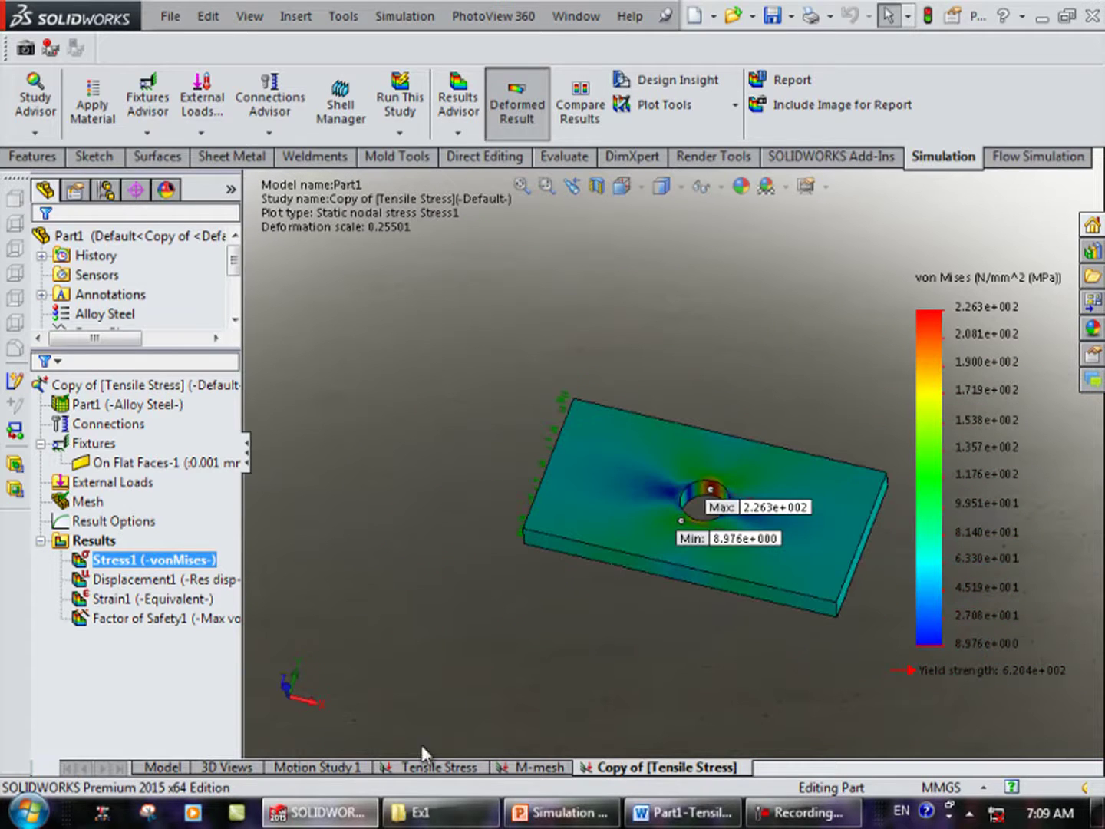
Open the Tensile Stress study and orbit the plate's fixed end face into view.
{"action": "left_click", "coordinate": [391, 771]}
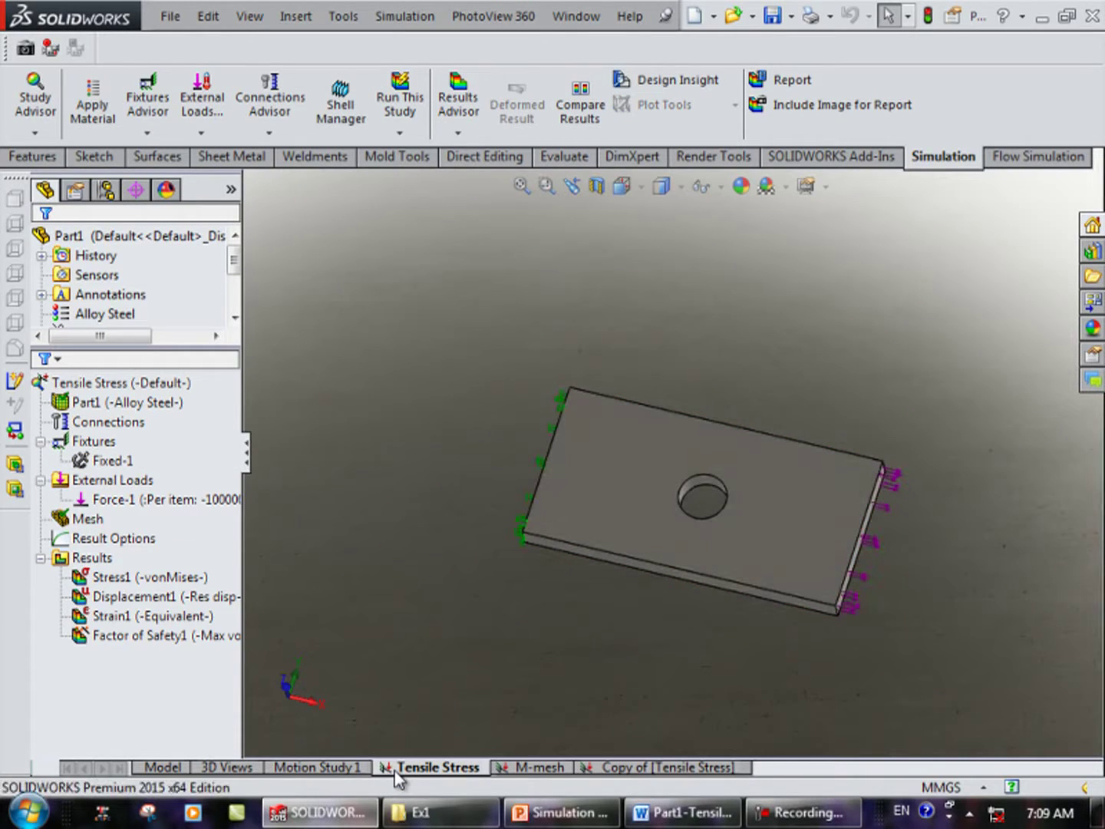
{"action": "left_click", "coordinate": [537, 406]}
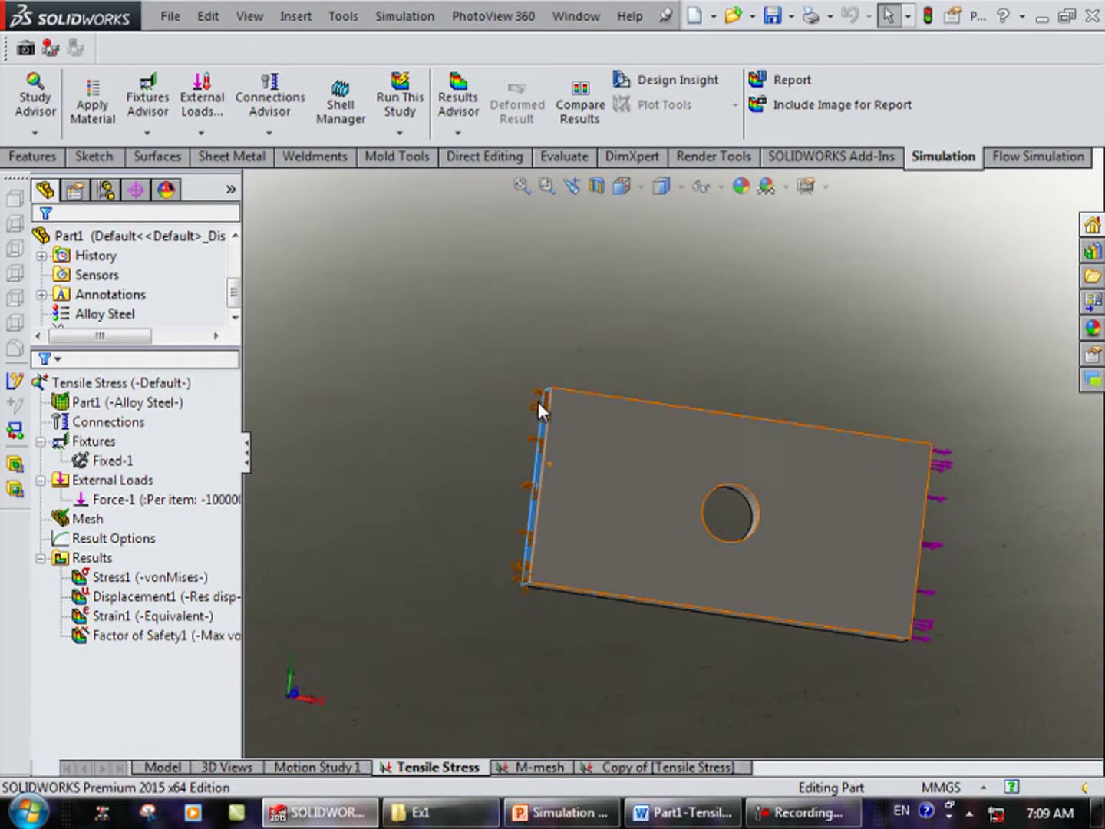
{"action": "scroll", "coordinate": [541, 411], "scroll_direction": "down", "scroll_amount": 3}
{"action": "middle_click_drag", "start_coordinate": [577, 485], "coordinate": [570, 380]}
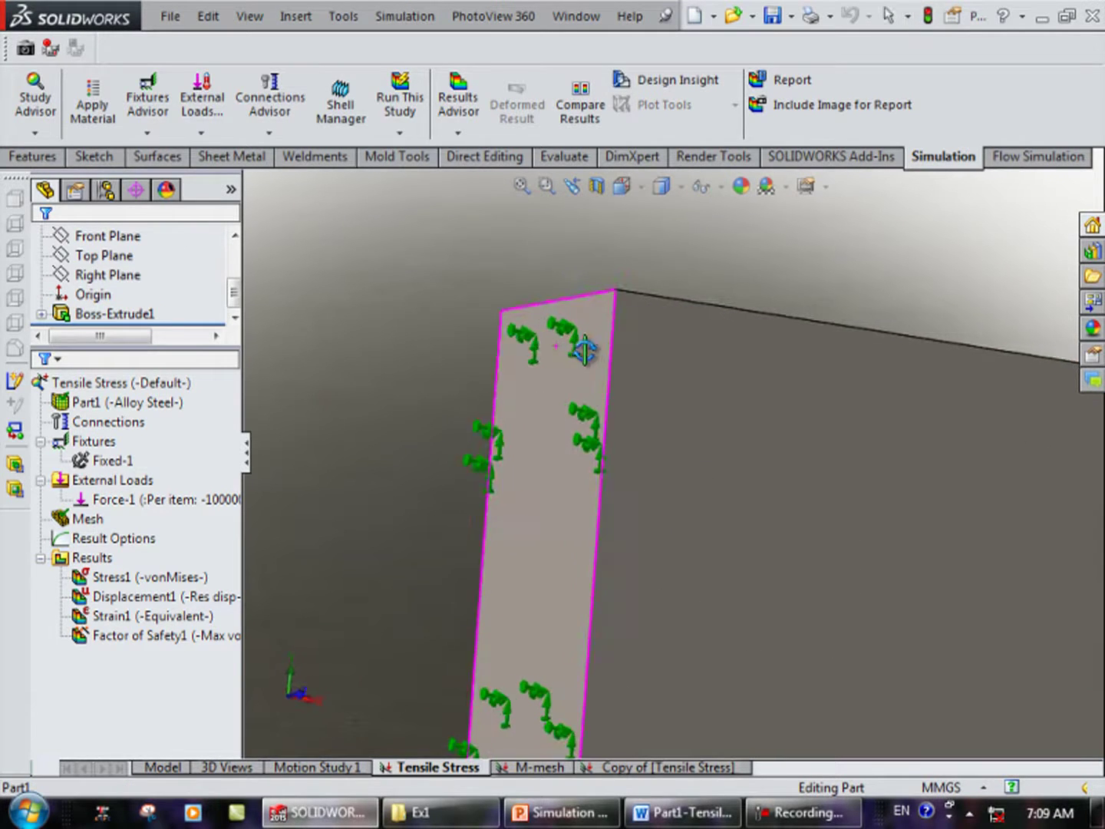
{"action": "middle_click_drag", "start_coordinate": [569, 380], "coordinate": [555, 325]}
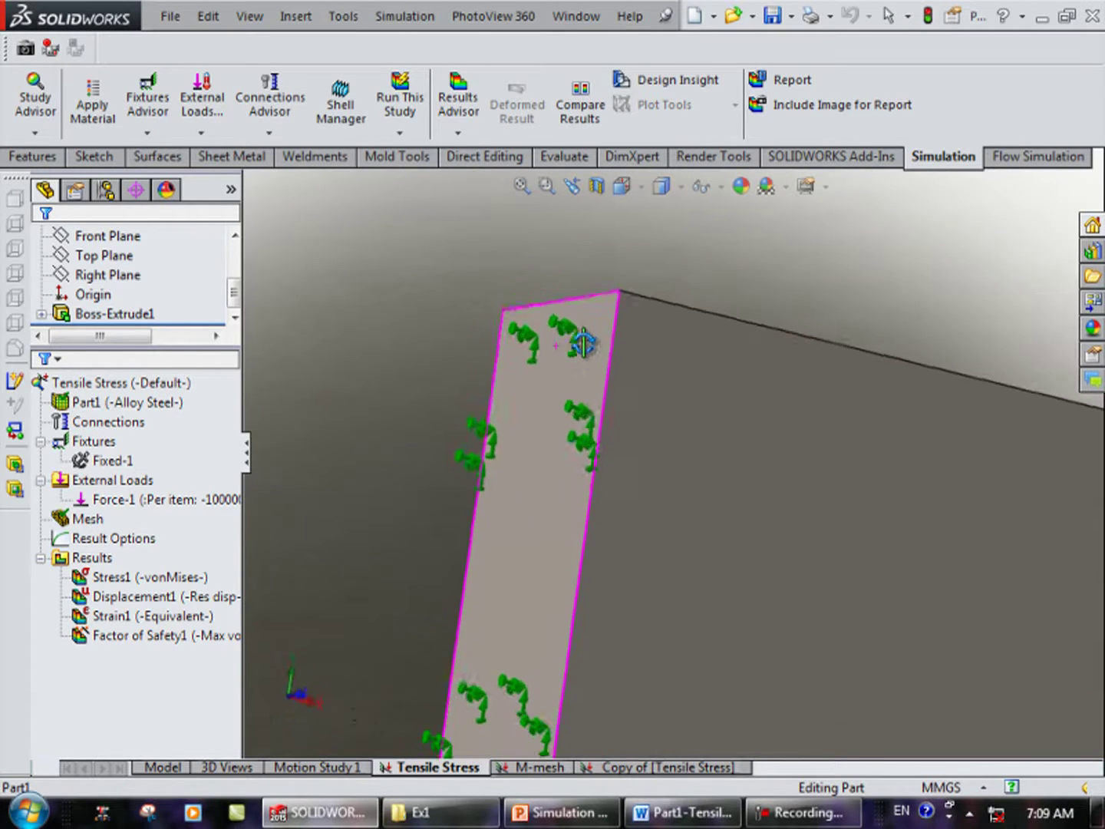
Zoom and orbit around the plate to inspect the Fixed-1 fixture, then clear the selection.
{"action": "scroll", "coordinate": [554, 326], "scroll_direction": "down", "scroll_amount": 2}
{"action": "scroll", "coordinate": [554, 326], "scroll_direction": "down", "scroll_amount": 2}
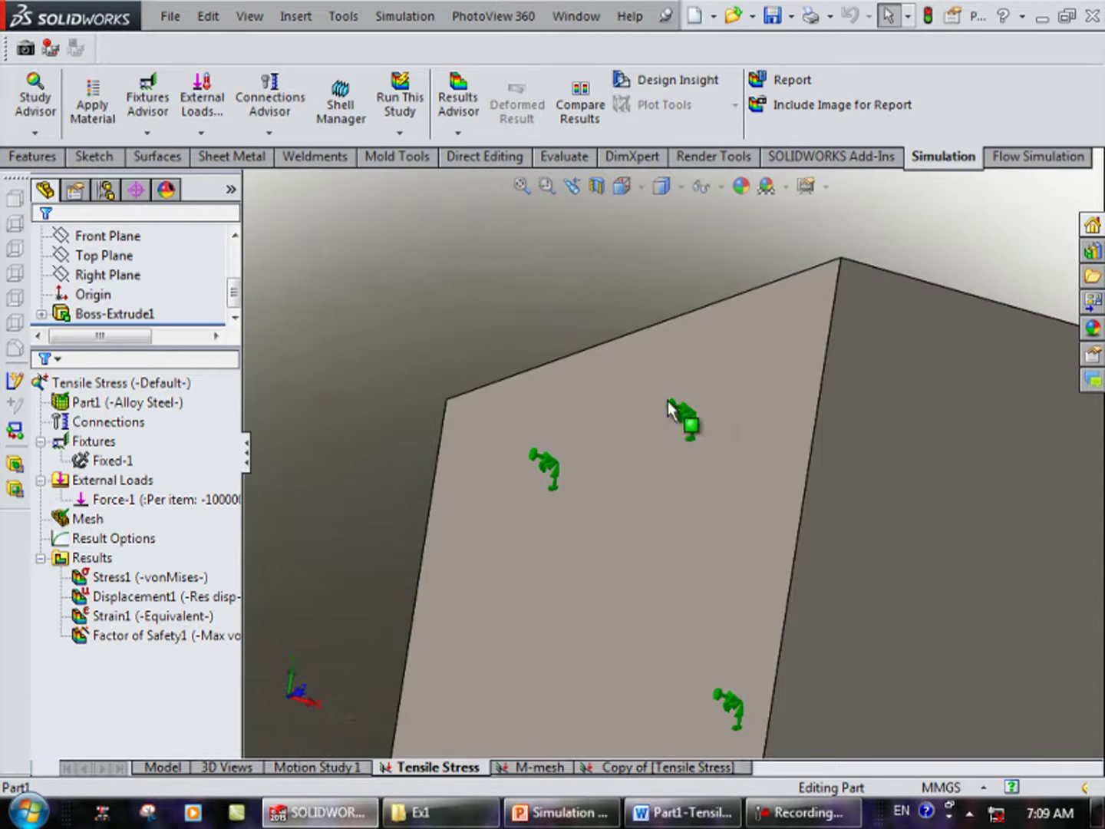
{"action": "middle_click_drag", "start_coordinate": [699, 412], "coordinate": [680, 432]}
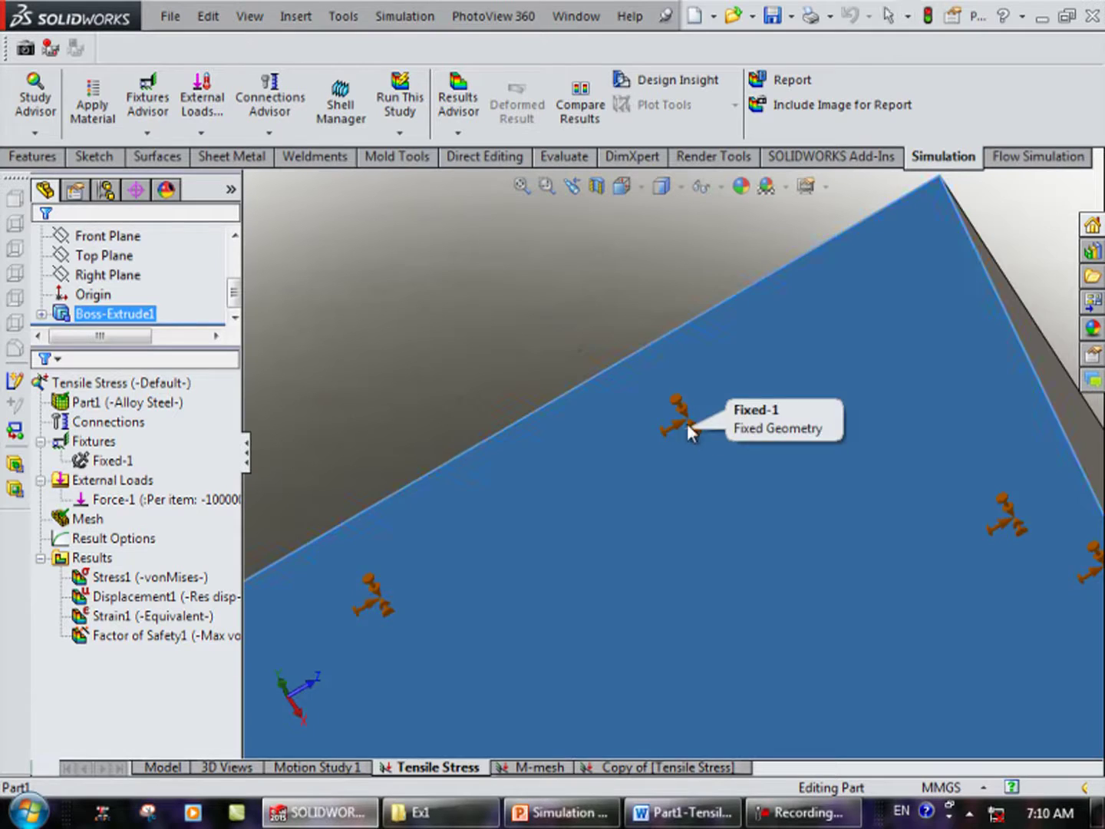
{"action": "scroll", "coordinate": [683, 445], "scroll_direction": "up", "scroll_amount": 3}
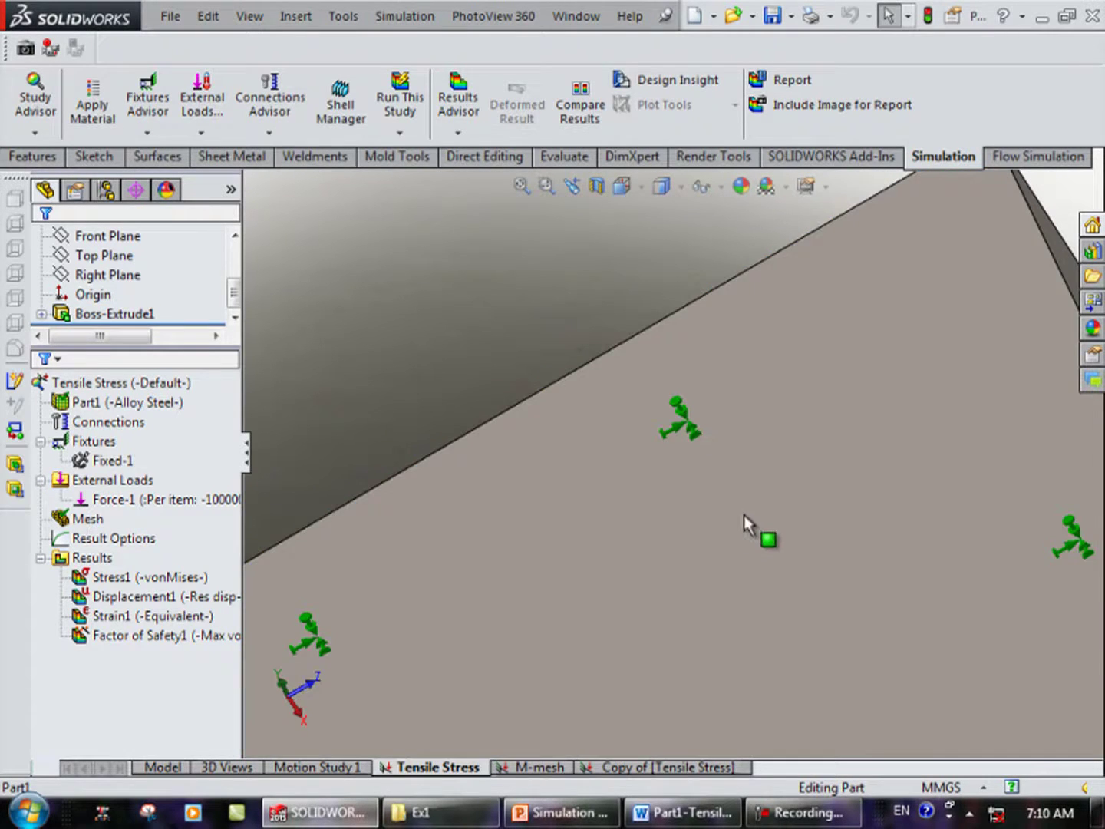
{"action": "mouse_move", "coordinate": [743, 514]}
{"action": "middle_mouse_down"}
{"action": "mouse_move", "coordinate": [737, 478]}
{"action": "mouse_move", "coordinate": [713, 491]}
{"action": "mouse_move", "coordinate": [739, 537]}
{"action": "mouse_move", "coordinate": [777, 557]}
{"action": "mouse_move", "coordinate": [706, 726]}
{"action": "mouse_move", "coordinate": [636, 688]}
{"action": "middle_mouse_up"}
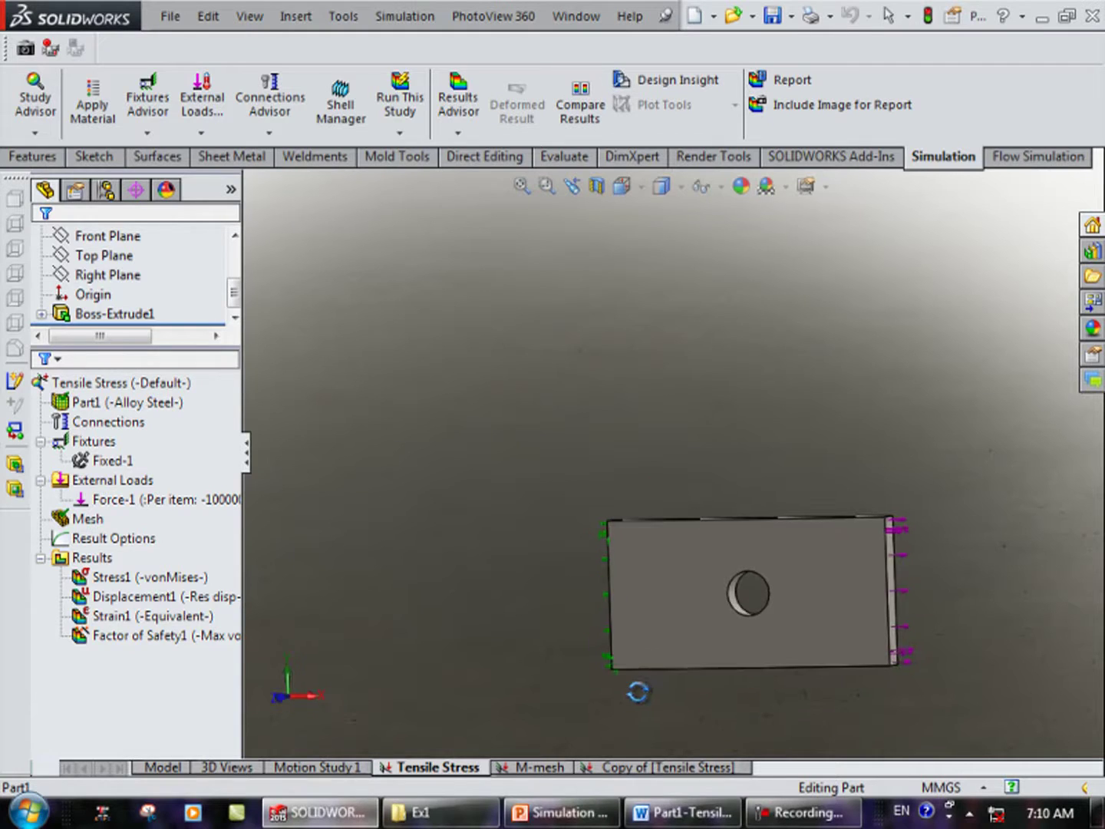
{"action": "left_click", "coordinate": [111, 511]}
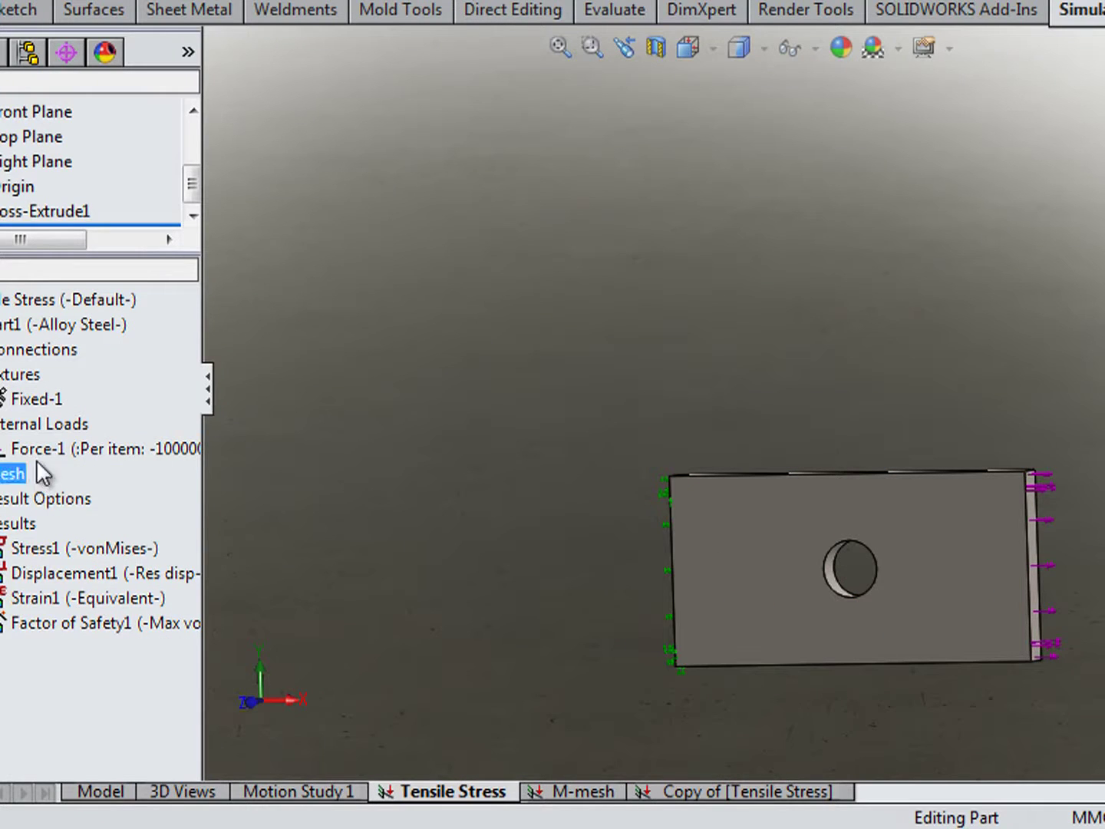
{"action": "left_click", "coordinate": [35, 398]}
{"action": "left_click", "coordinate": [633, 728]}
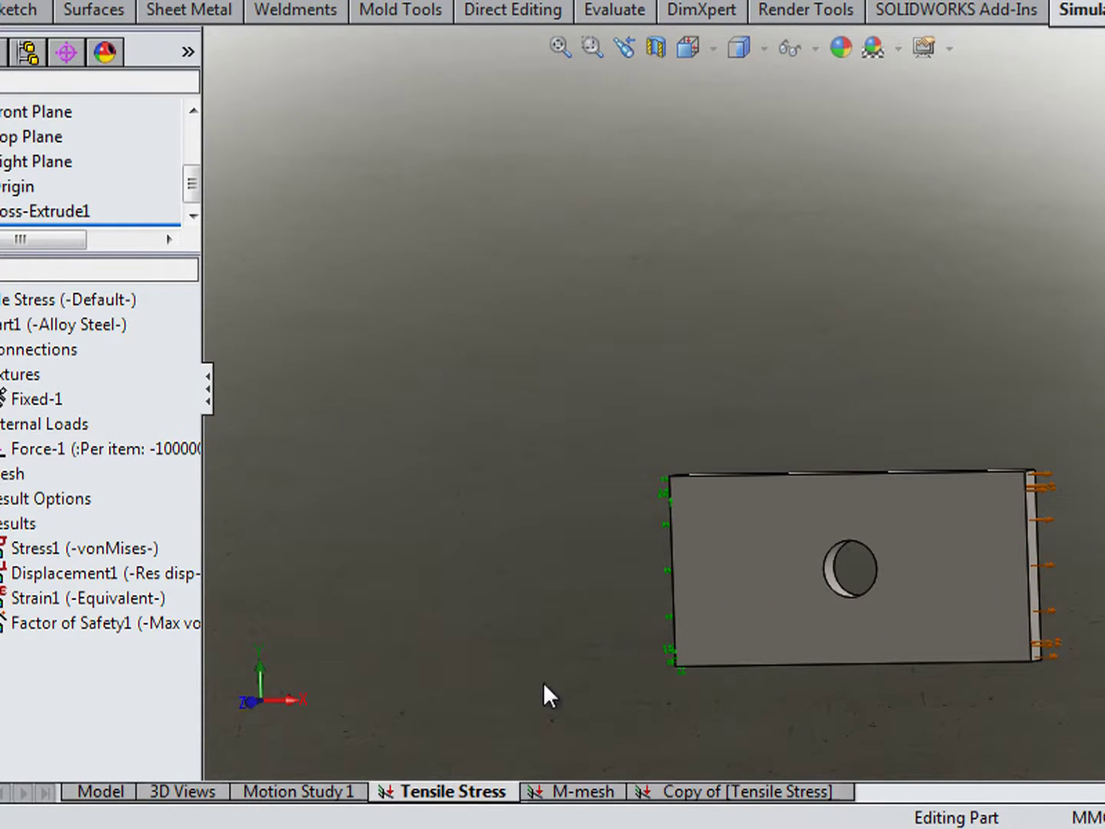
Open the Copy of [Tensile Stress] study and edit the On Flat Faces-1 fixture definition.
{"action": "left_click", "coordinate": [756, 793]}
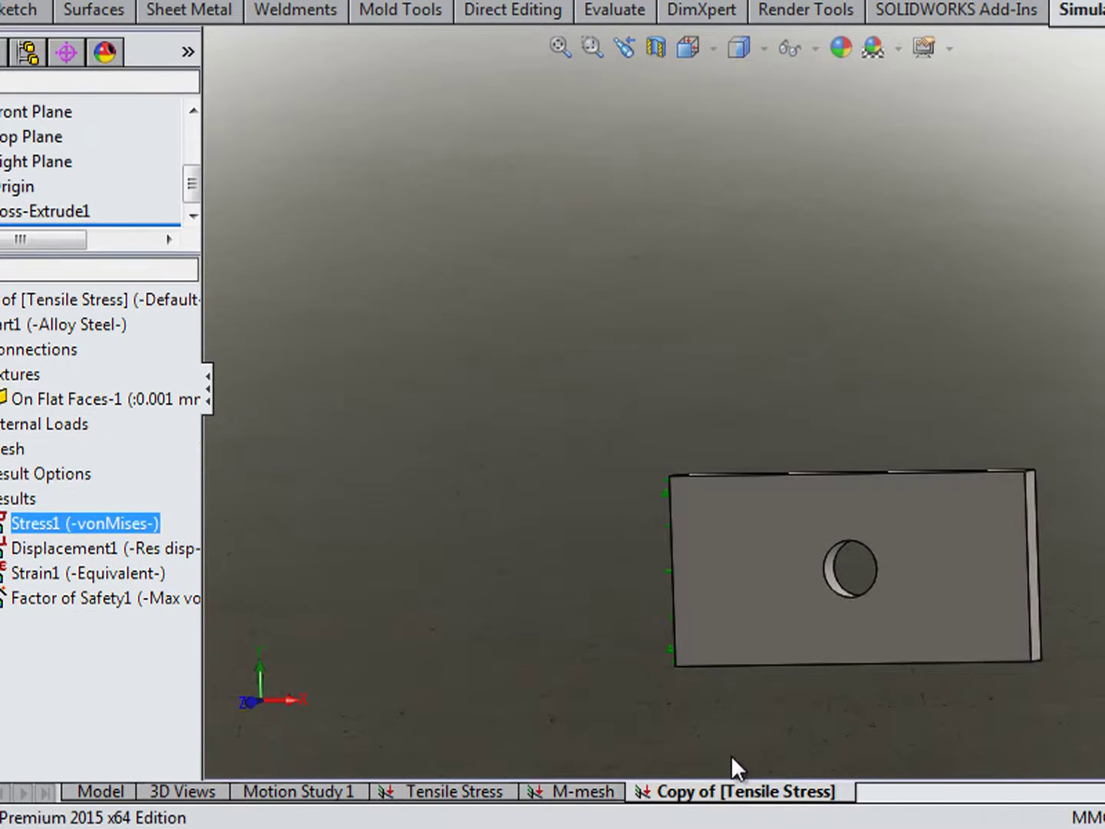
{"action": "left_click", "coordinate": [8, 377]}
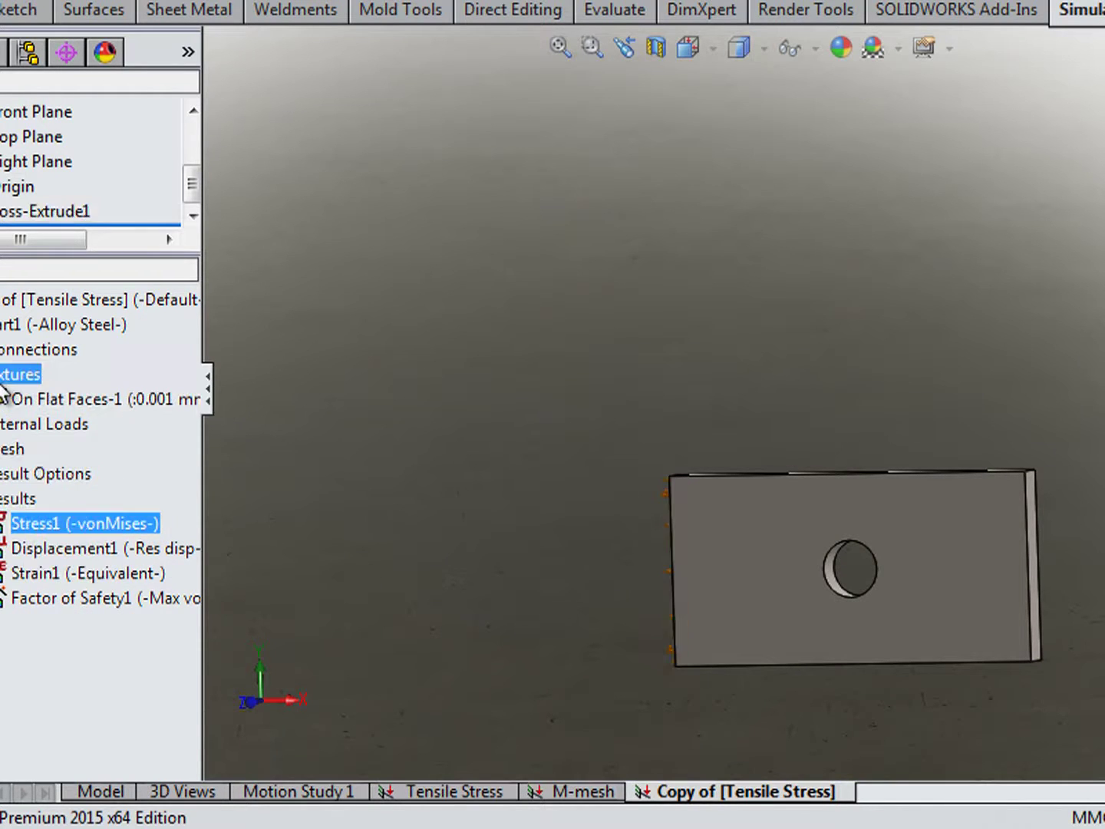
{"action": "left_click", "coordinate": [55, 387]}
{"action": "right_click", "coordinate": [60, 395]}
{"action": "left_click", "coordinate": [381, 430]}
{"action": "left_click", "coordinate": [129, 403]}
{"action": "right_click", "coordinate": [129, 401]}
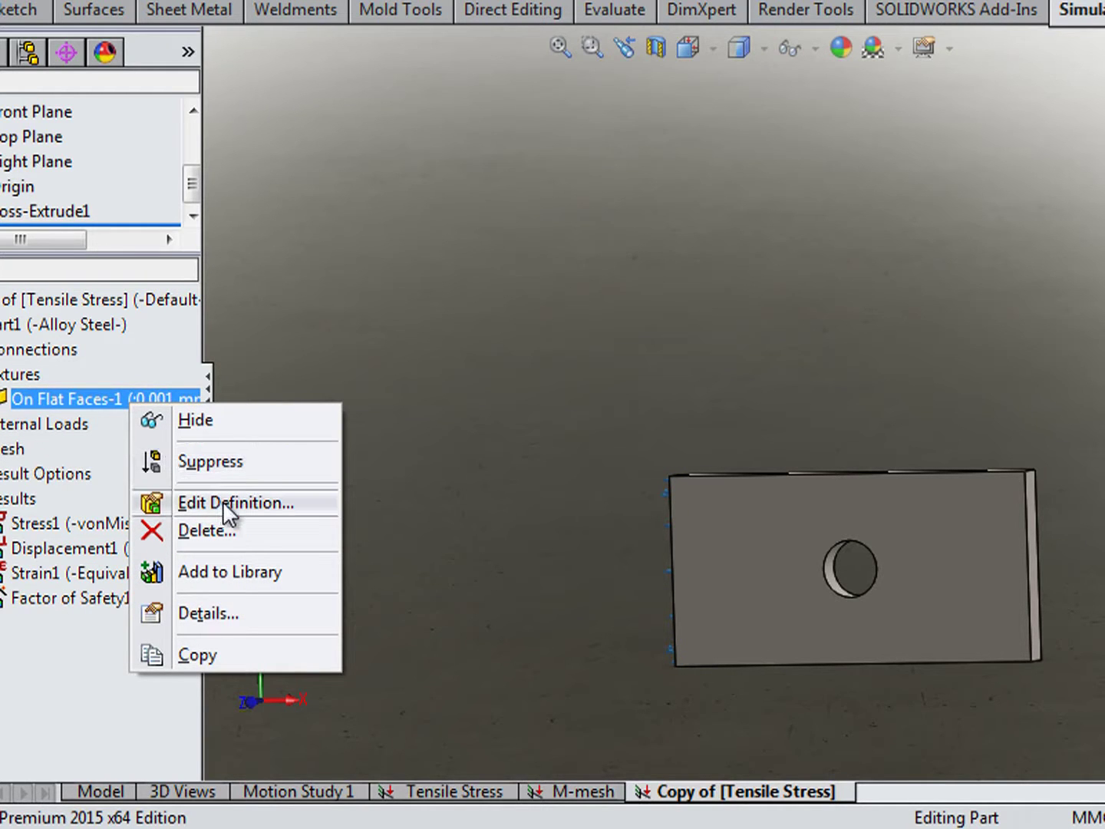
{"action": "left_click", "coordinate": [222, 500]}
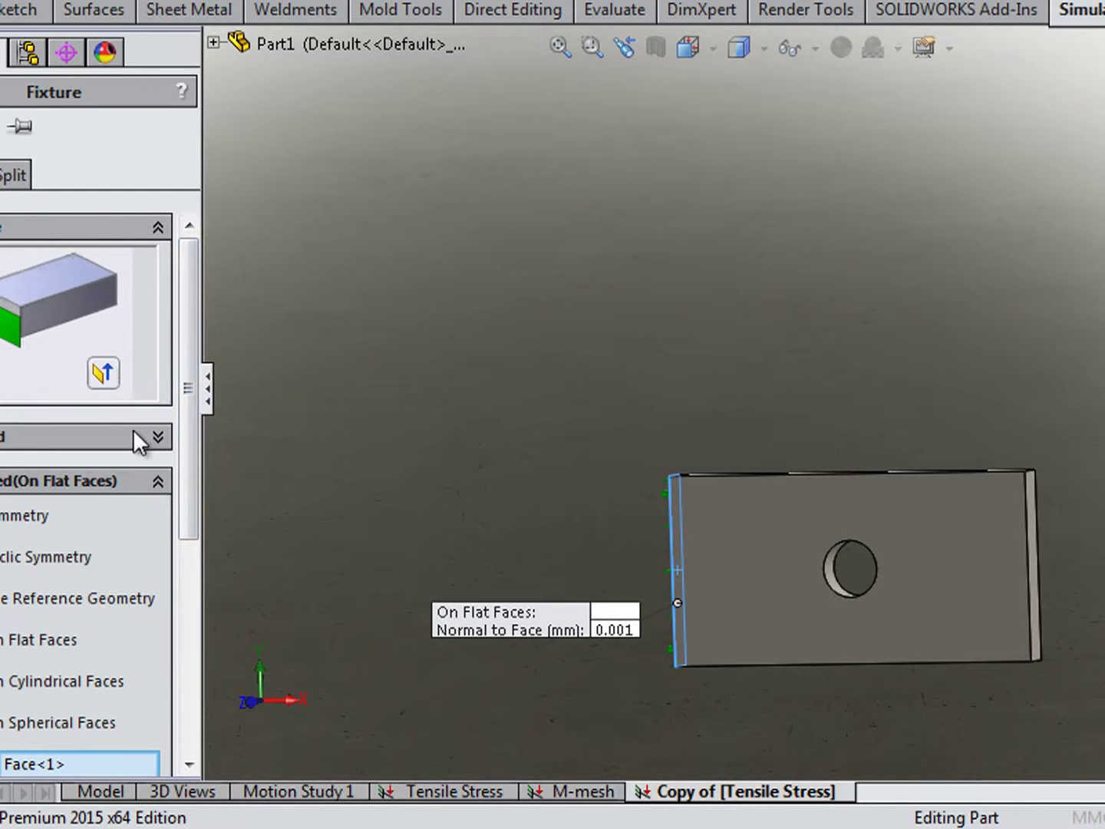
Review the Standard and Advanced fixture types and keep On Flat Faces selected.
{"action": "left_click", "coordinate": [156, 434]}
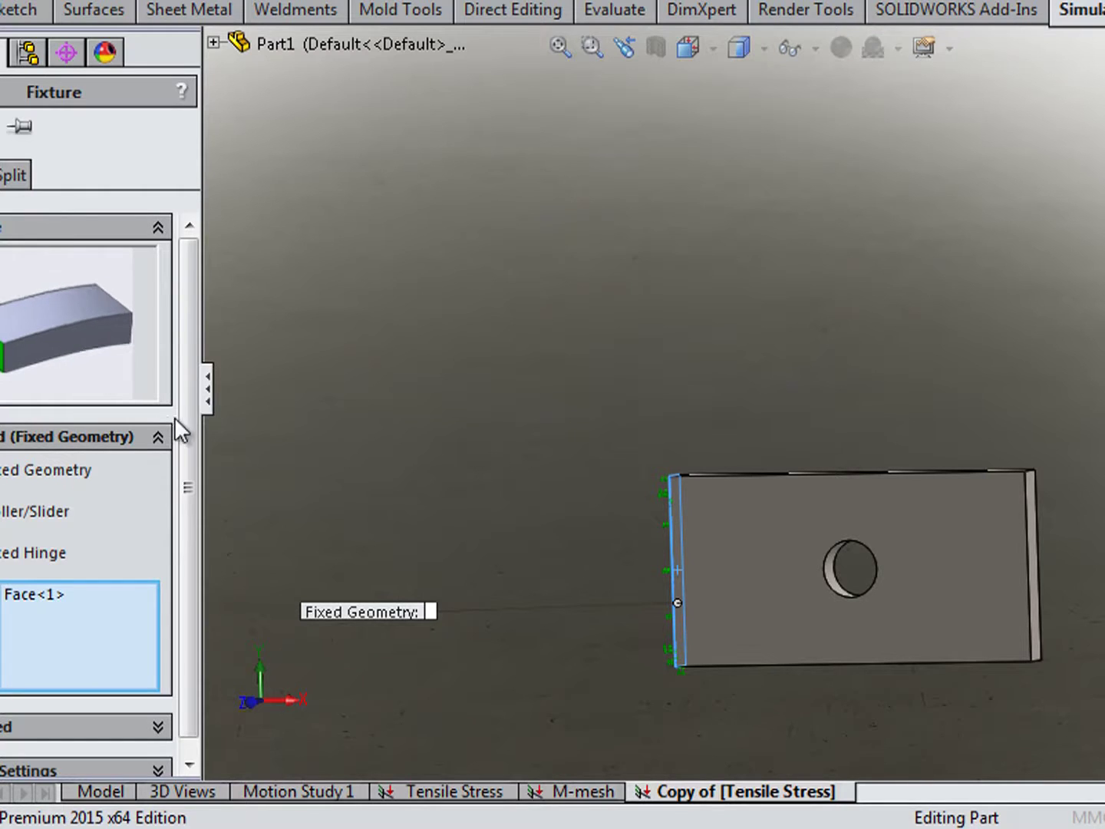
{"action": "left_click", "coordinate": [158, 711]}
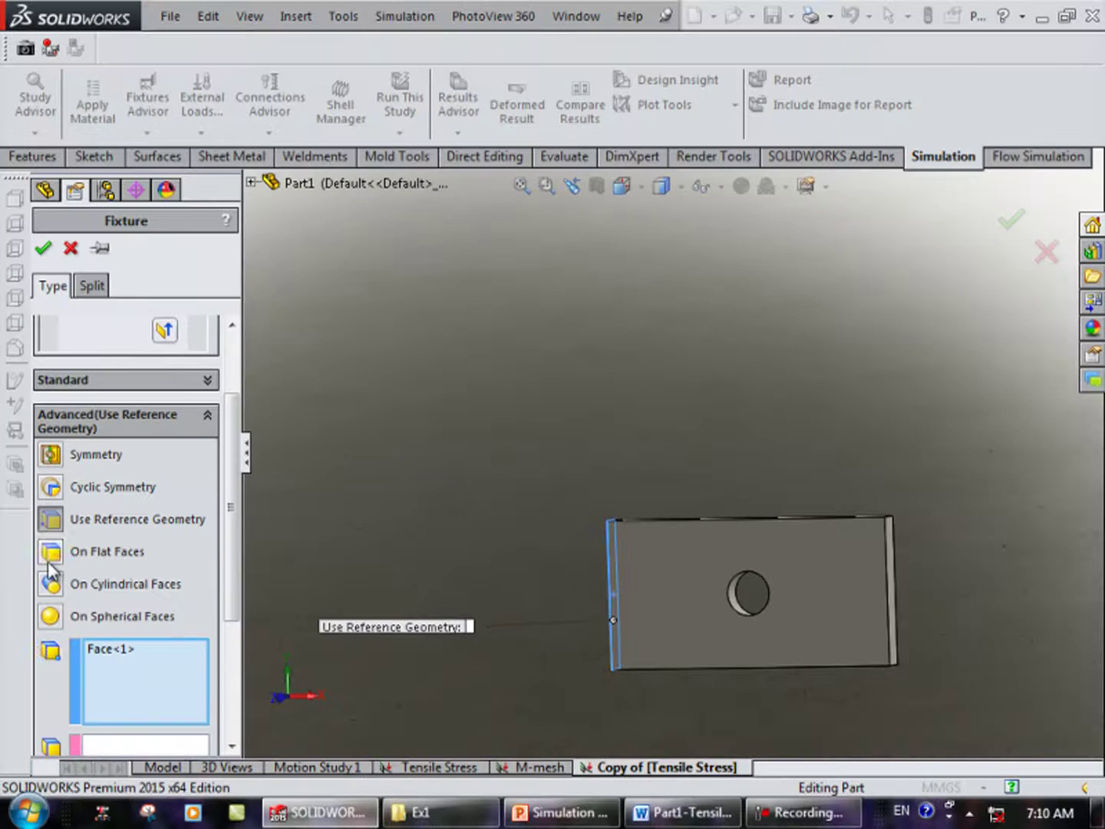
{"action": "left_click", "coordinate": [107, 538]}
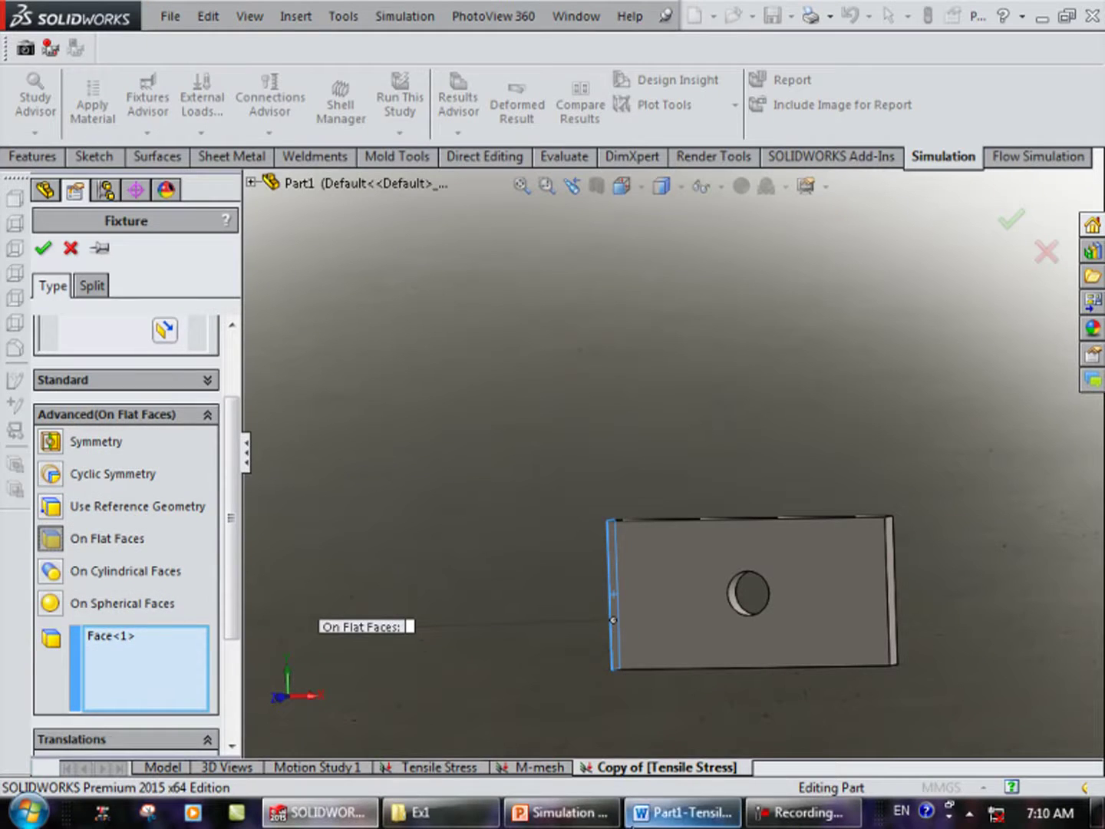
{"action": "left_click", "coordinate": [515, 818]}
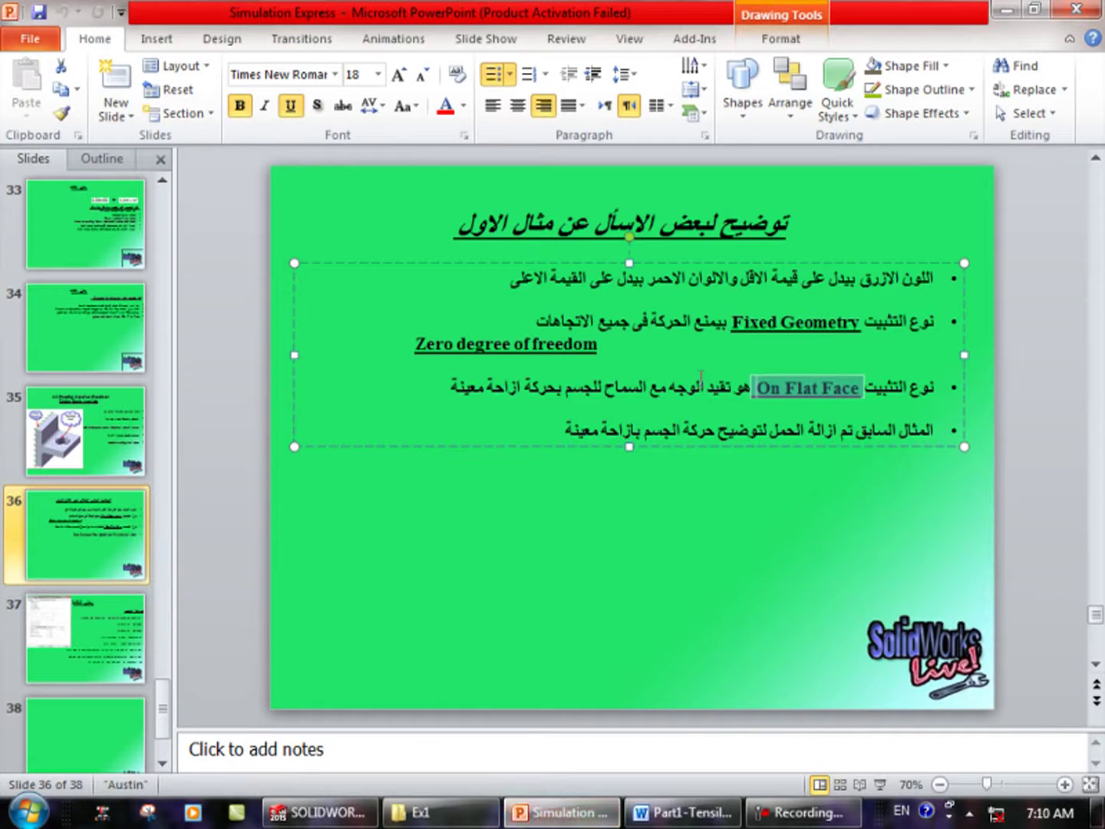
{"action": "left_click", "coordinate": [727, 389]}
{"action": "left_click_drag", "start_coordinate": [710, 391], "coordinate": [630, 381]}
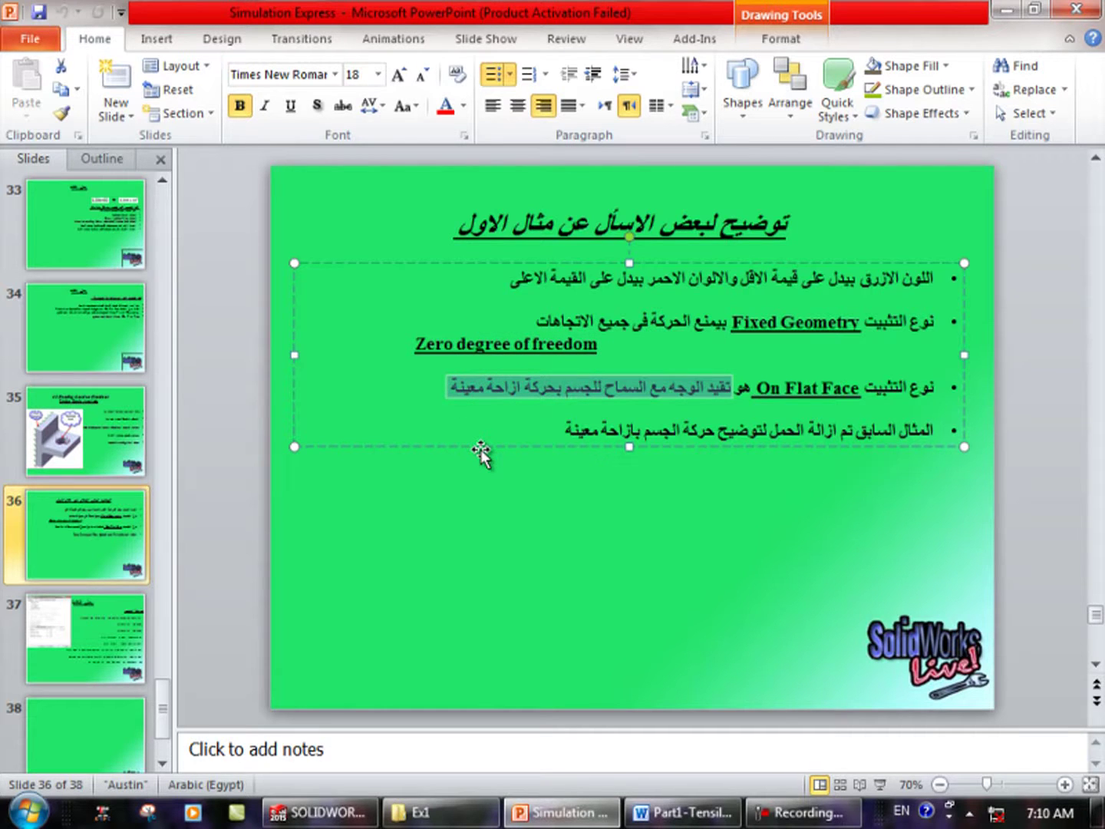
{"action": "left_click", "coordinate": [999, 9]}
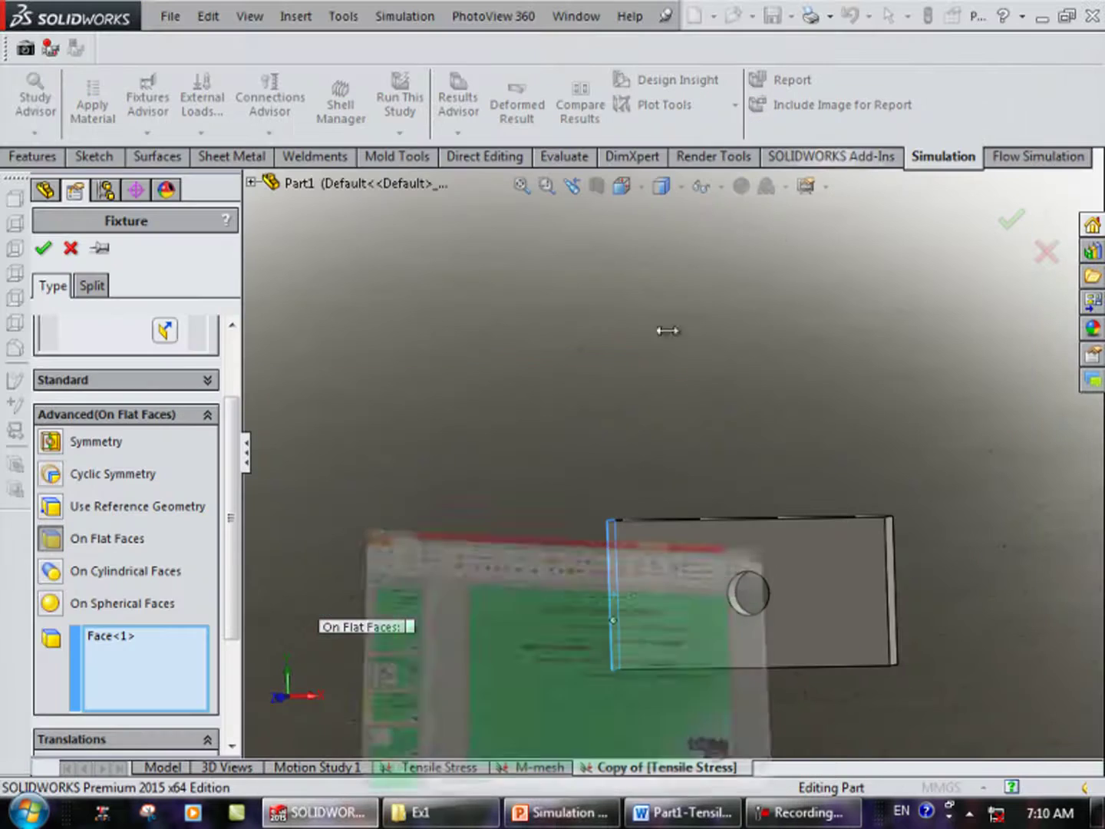
{"action": "scroll", "coordinate": [235, 499], "scroll_direction": "up", "scroll_amount": 3}
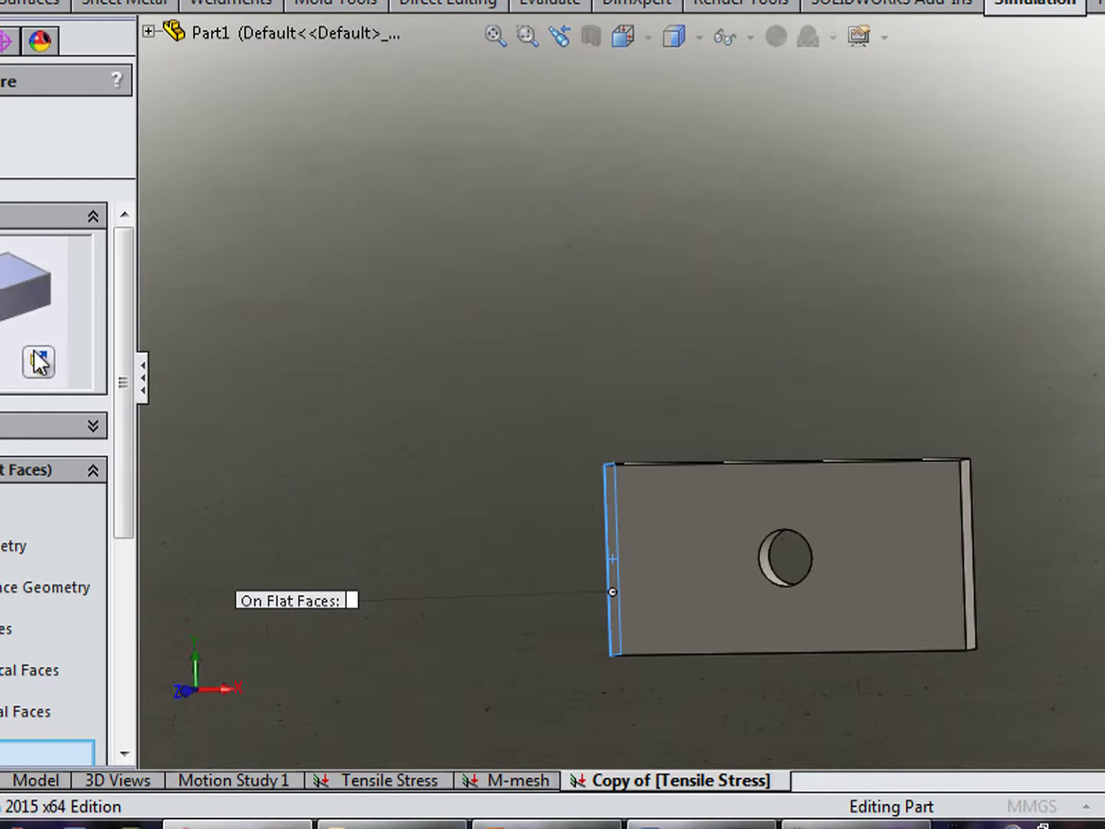
{"action": "left_click_drag", "start_coordinate": [126, 291], "coordinate": [106, 574]}
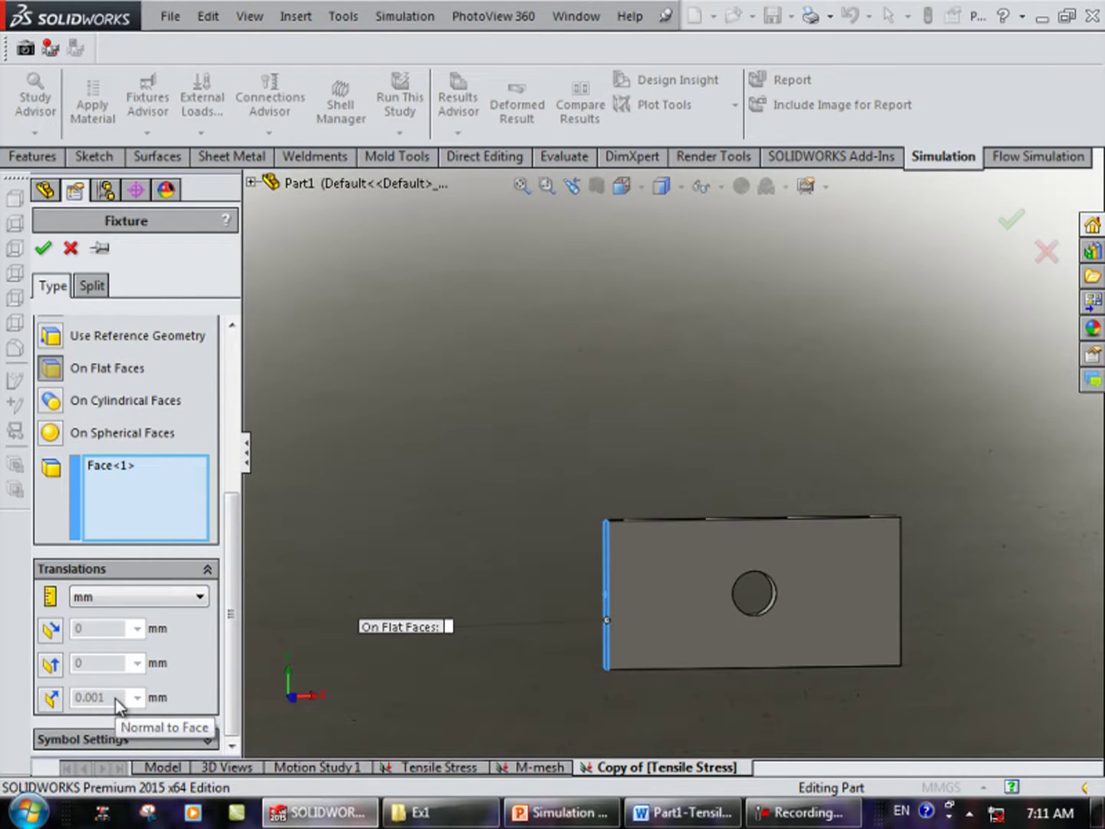
{"action": "left_click", "coordinate": [43, 248]}
{"action": "left_click", "coordinate": [692, 458]}
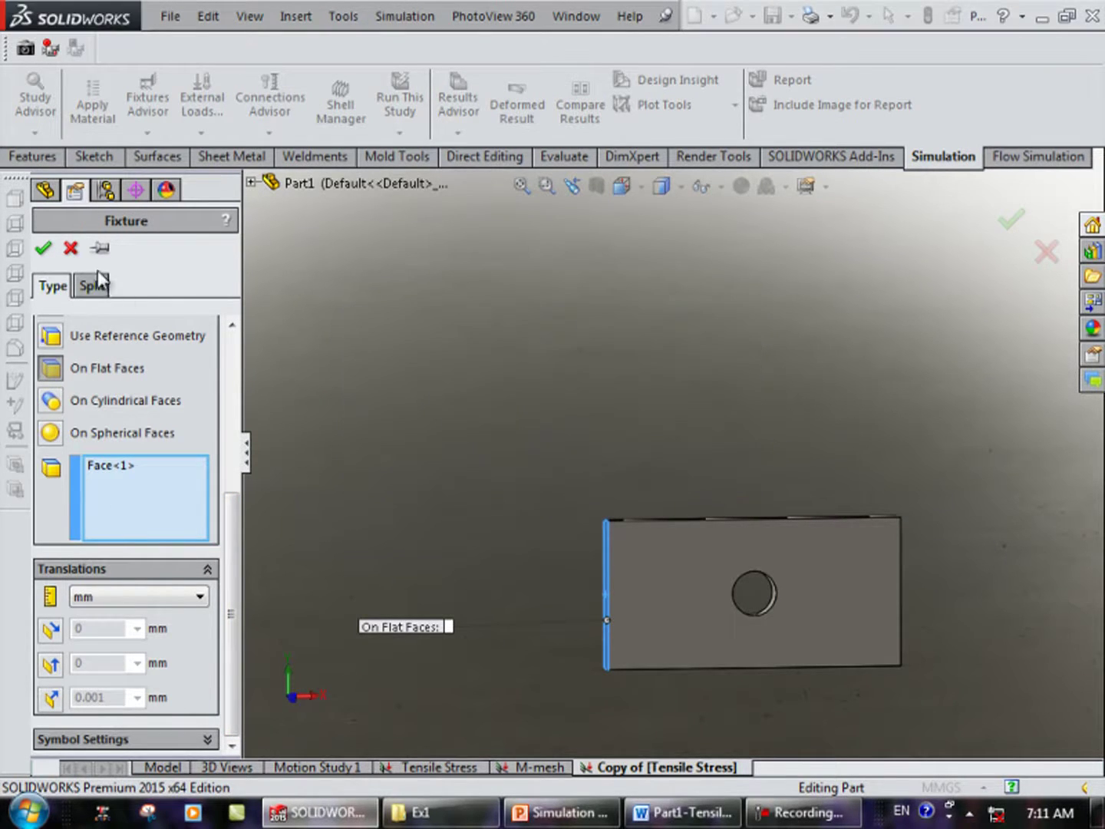
Close the fixture editor, then show and animate the Displacement1 plot.
{"action": "left_click", "coordinate": [43, 248]}
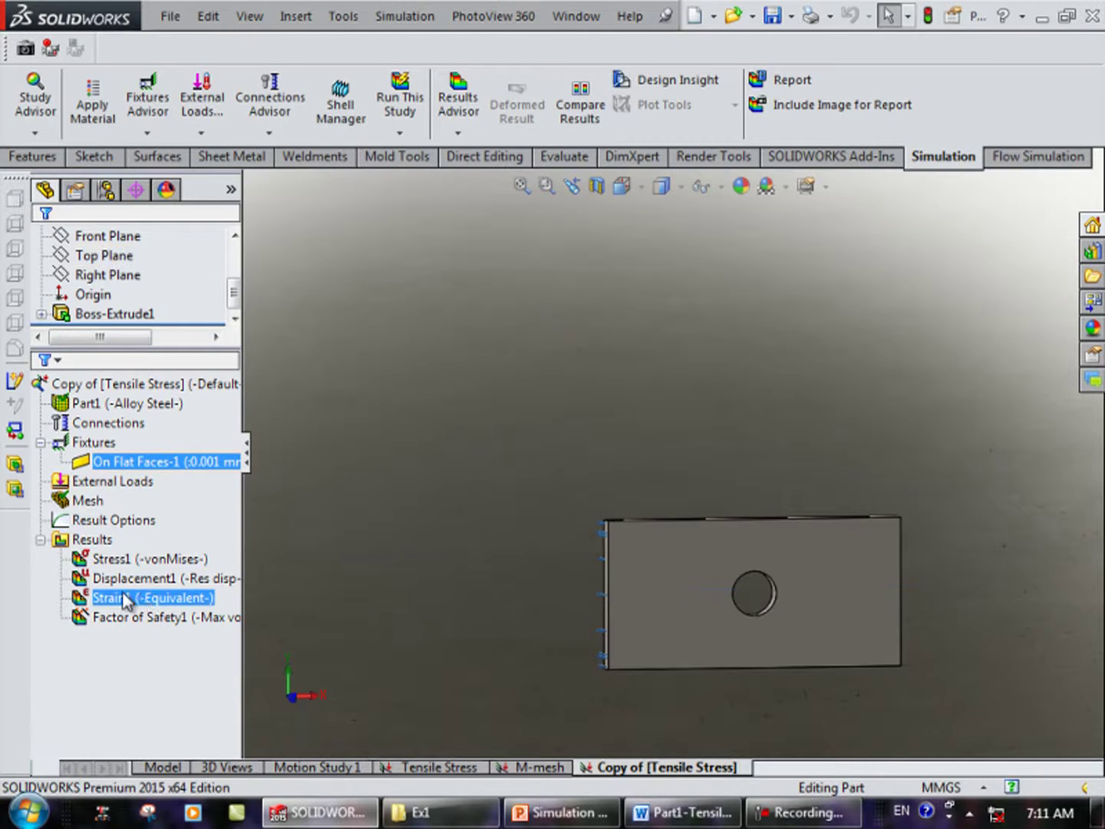
{"action": "right_click", "coordinate": [144, 583]}
{"action": "left_click", "coordinate": [253, 594]}
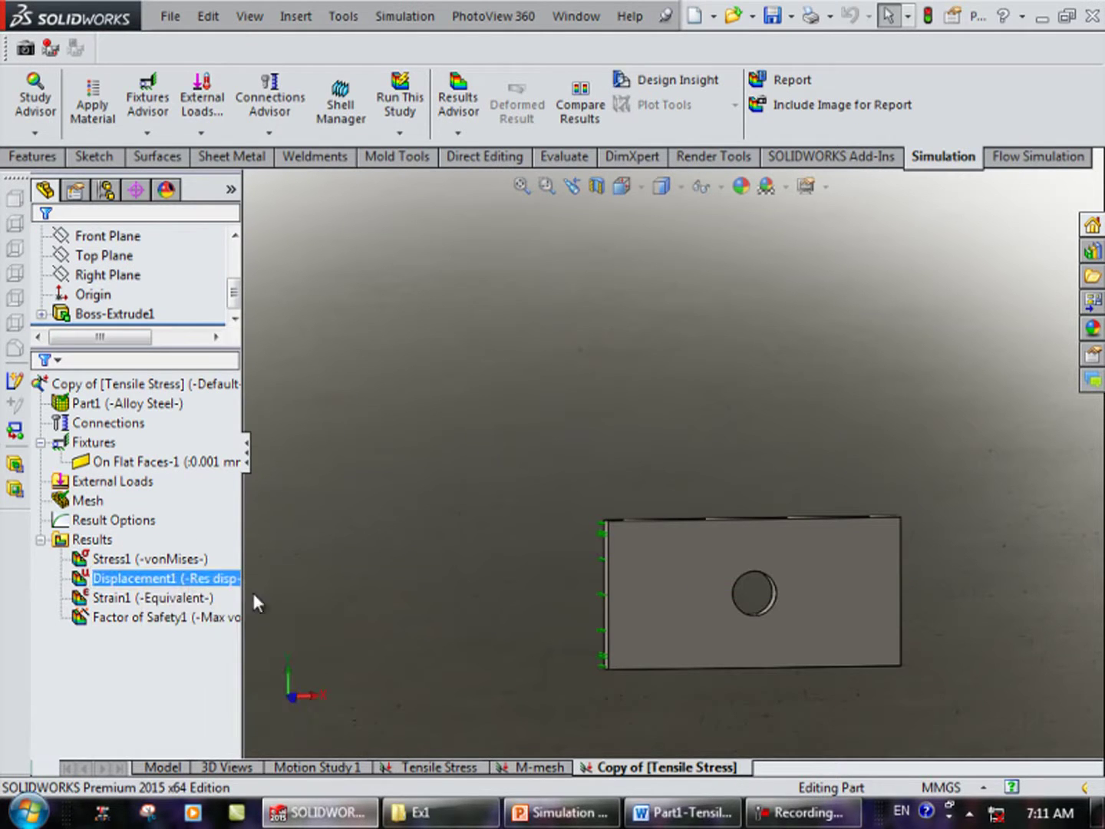
{"action": "right_click", "coordinate": [180, 579]}
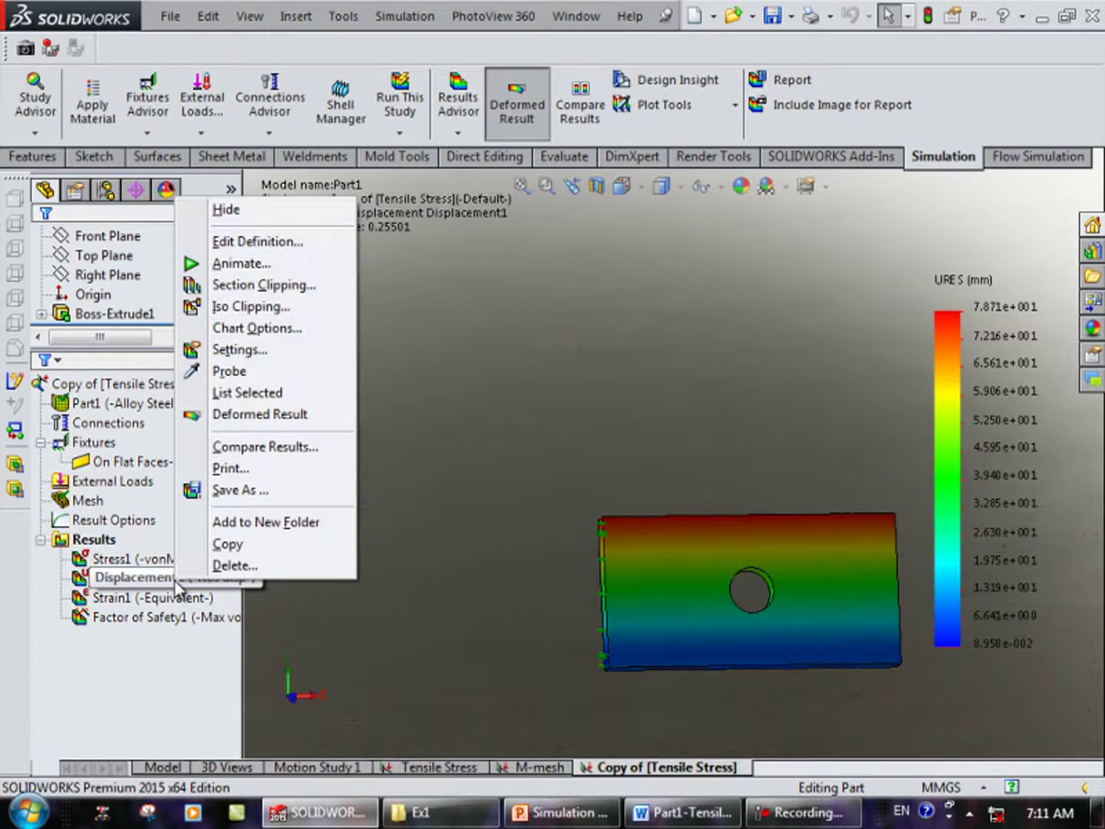
{"action": "left_click", "coordinate": [238, 264]}
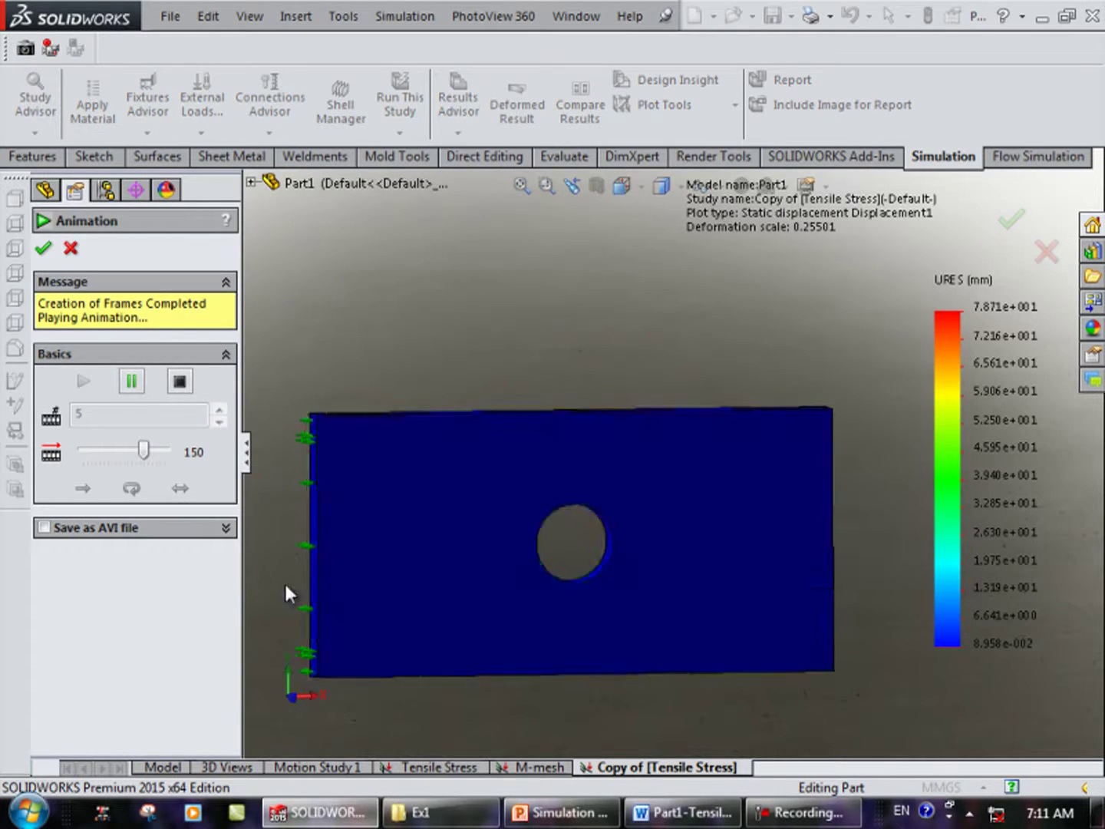
{"action": "left_click", "coordinate": [72, 250]}
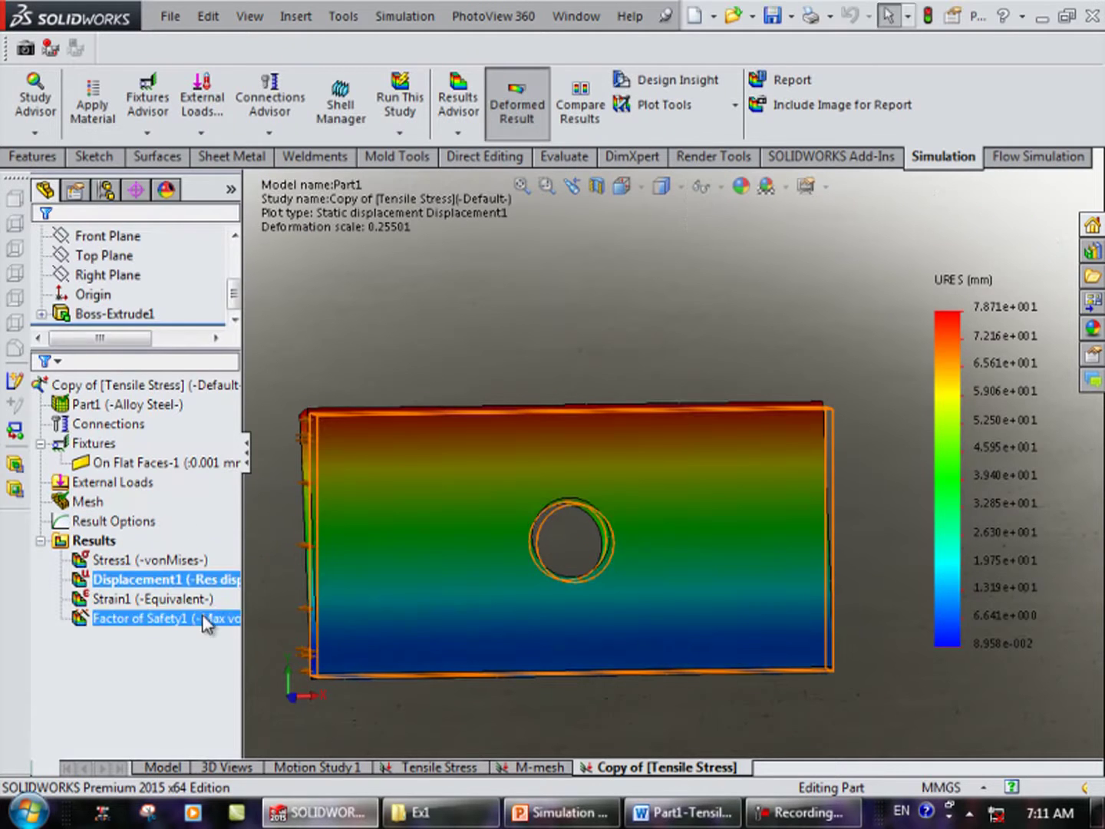
Glance at the External Loads options, then switch to Motion Study 1.
{"action": "right_click", "coordinate": [107, 481]}
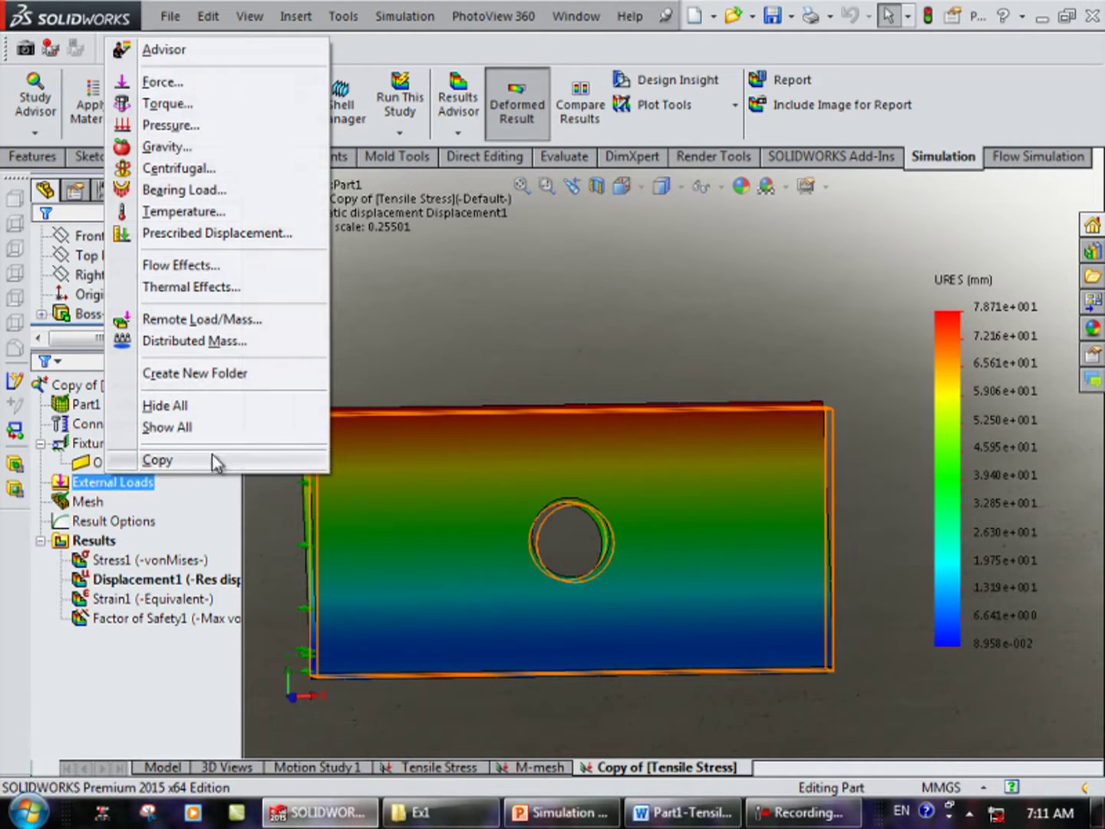
{"action": "left_click", "coordinate": [430, 377]}
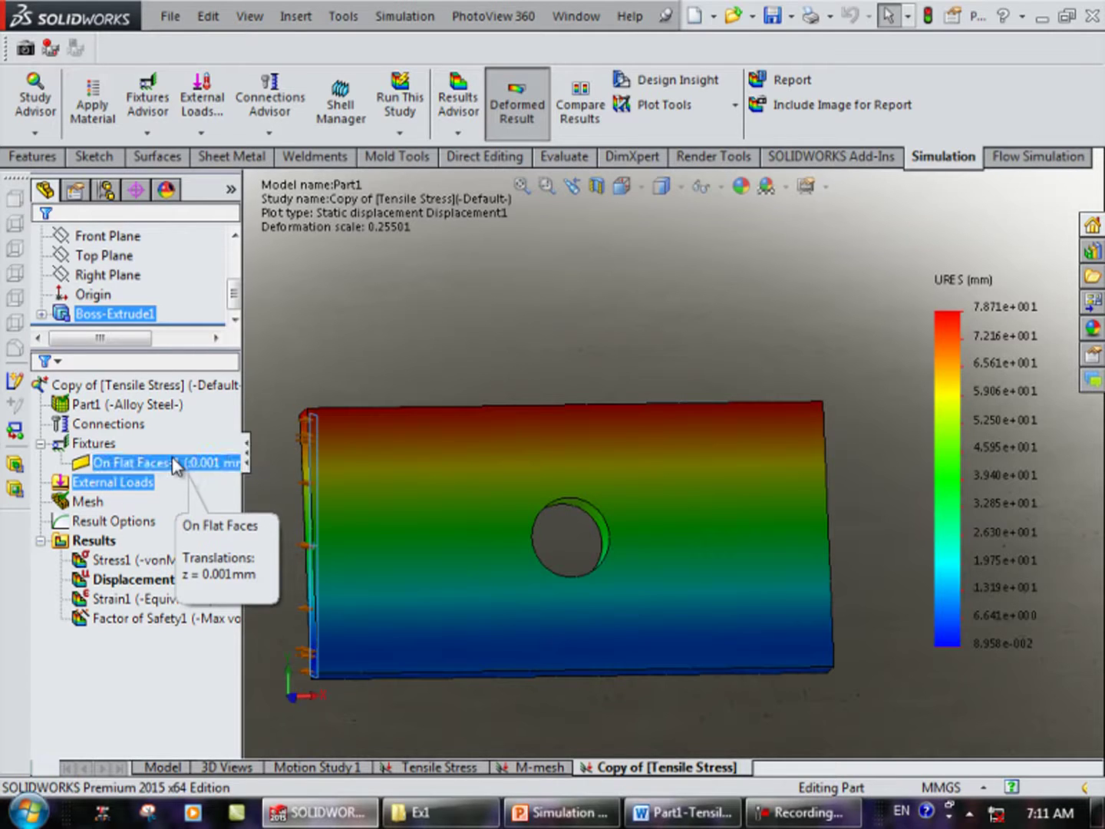
{"action": "left_click", "coordinate": [335, 767]}
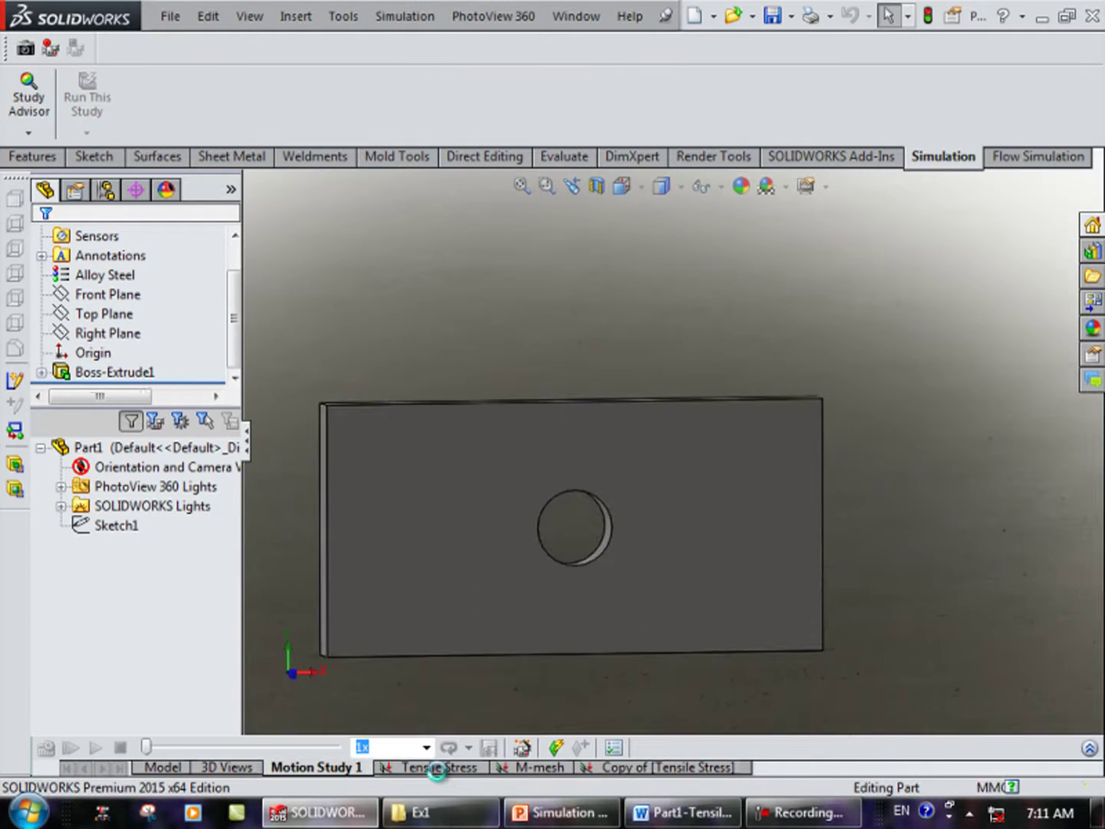
In the Tensile Stress study, open the Fixed-1 fixture's definition for editing.
{"action": "left_click", "coordinate": [107, 460]}
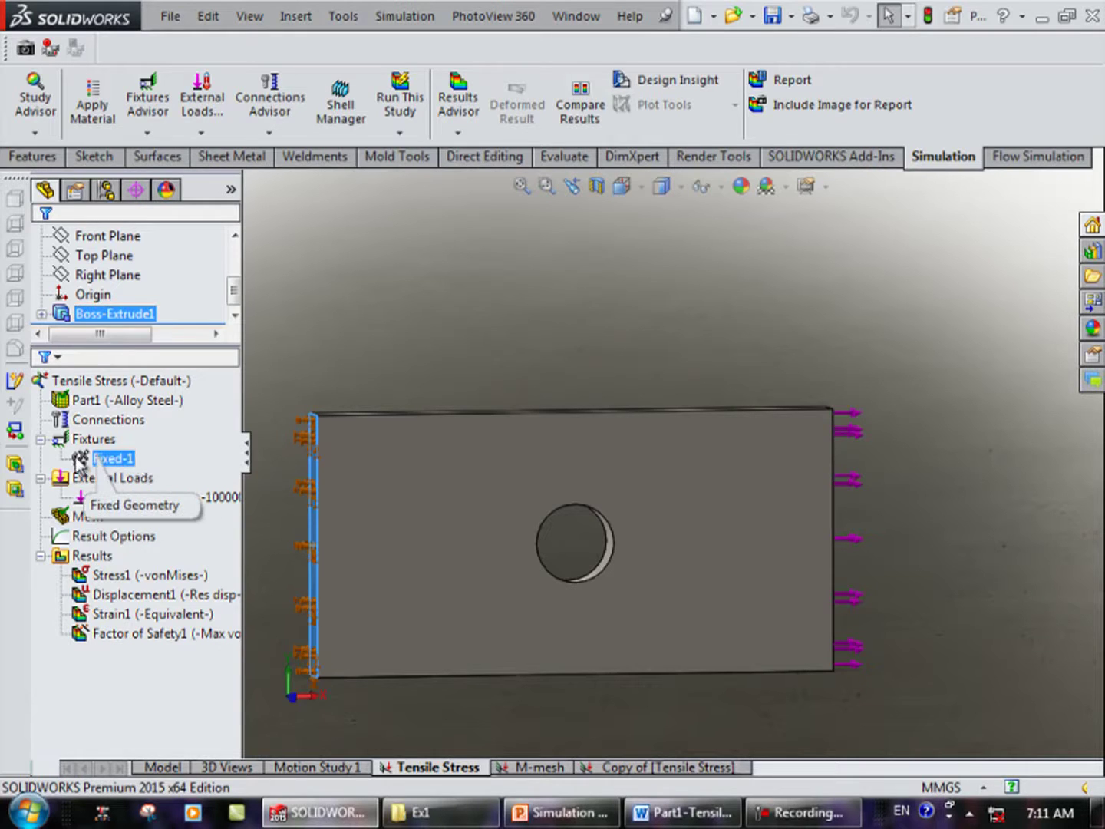
{"action": "right_click", "coordinate": [112, 460]}
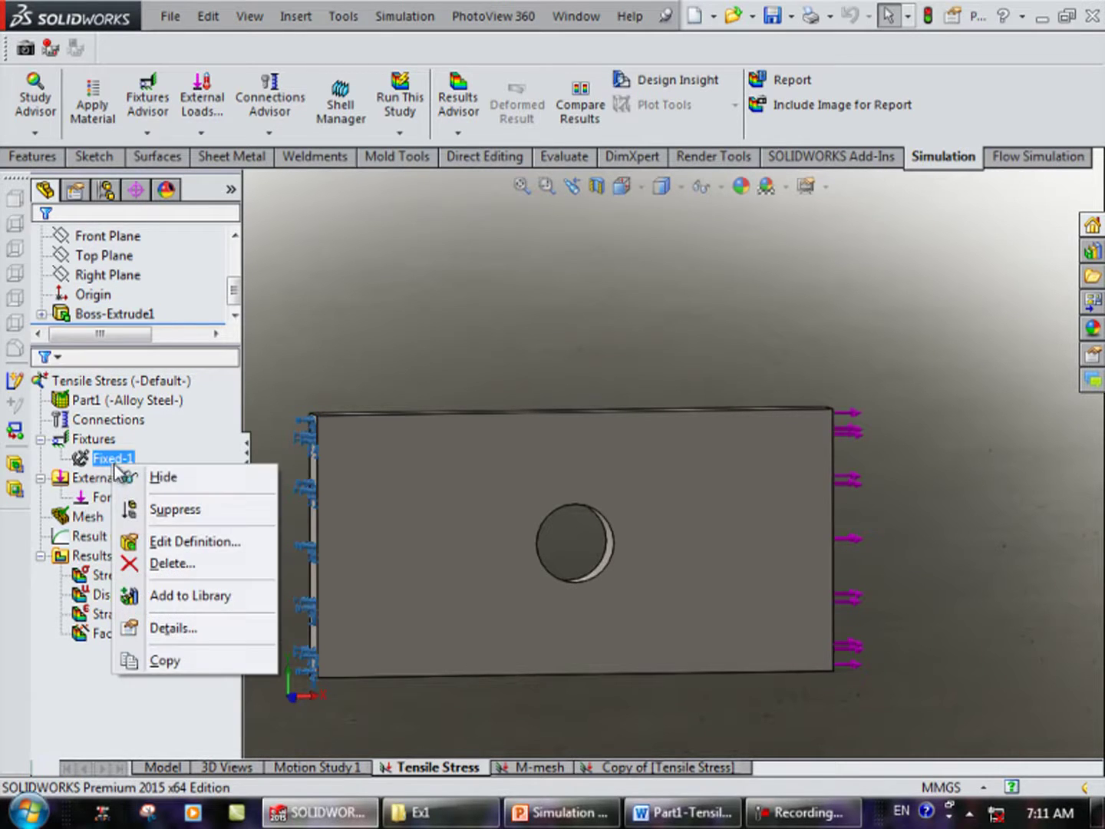
{"action": "left_click", "coordinate": [202, 541]}
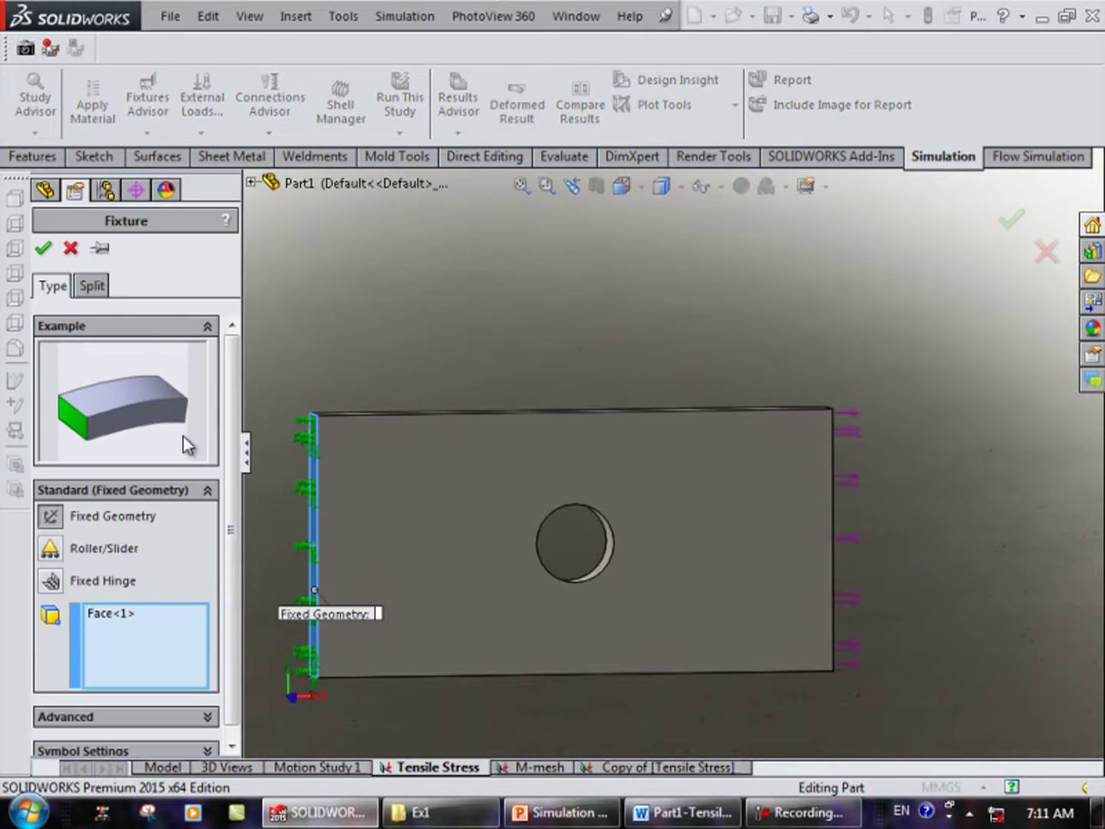
{"action": "left_click", "coordinate": [43, 247]}
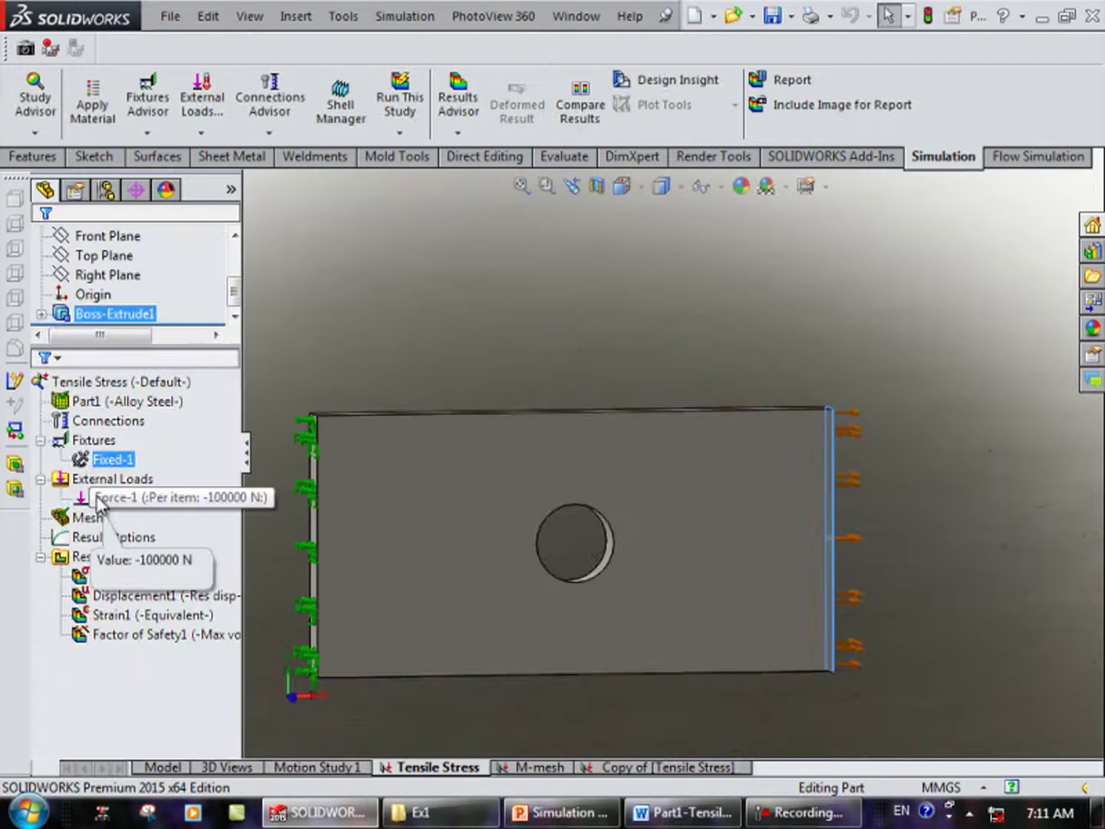
{"action": "right_click", "coordinate": [94, 466]}
{"action": "left_click", "coordinate": [164, 540]}
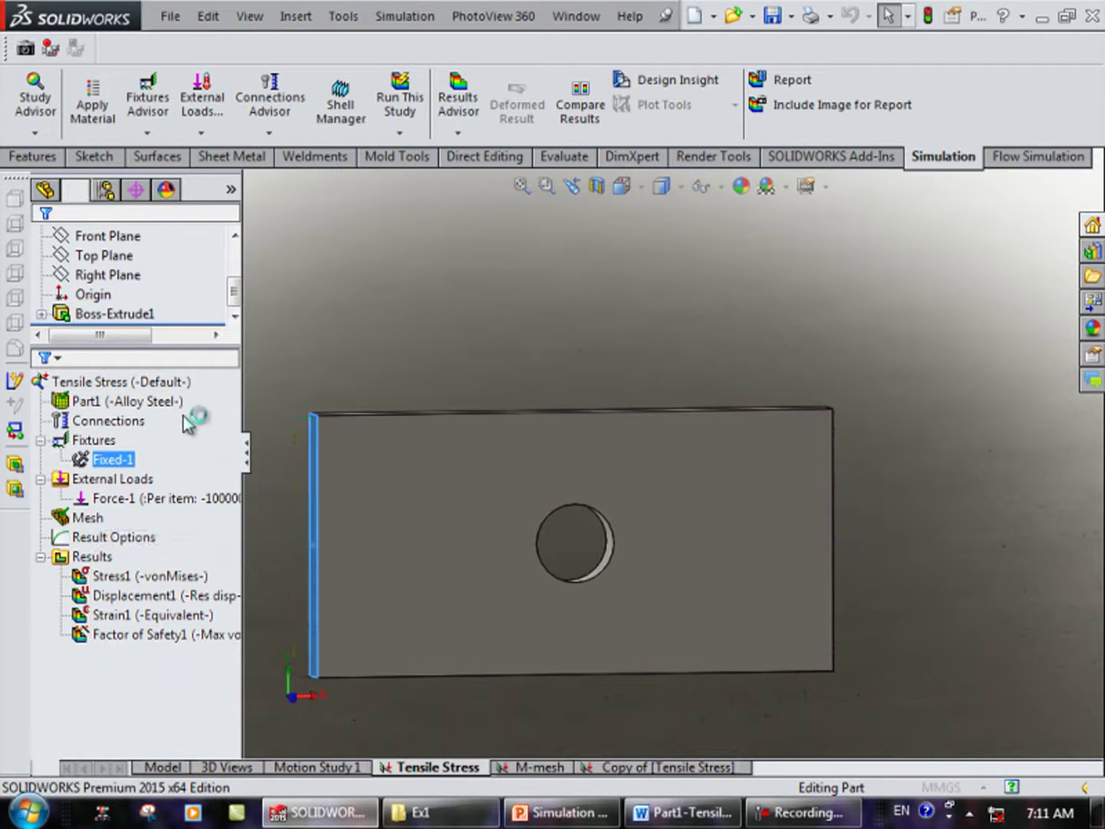
Change the fixture to Advanced On Flat Faces with 0.2 mm normal-to-face translation.
{"action": "scroll", "coordinate": [234, 404], "scroll_direction": "down", "scroll_amount": 1}
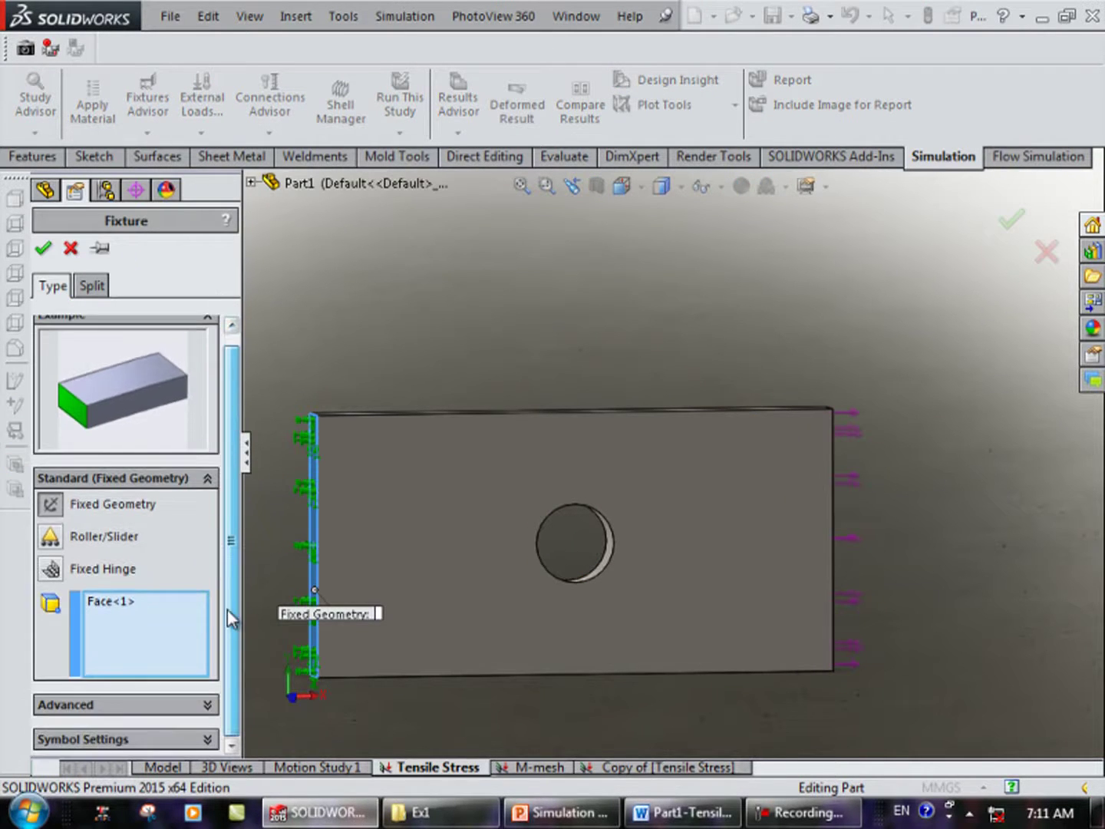
{"action": "left_click", "coordinate": [163, 704]}
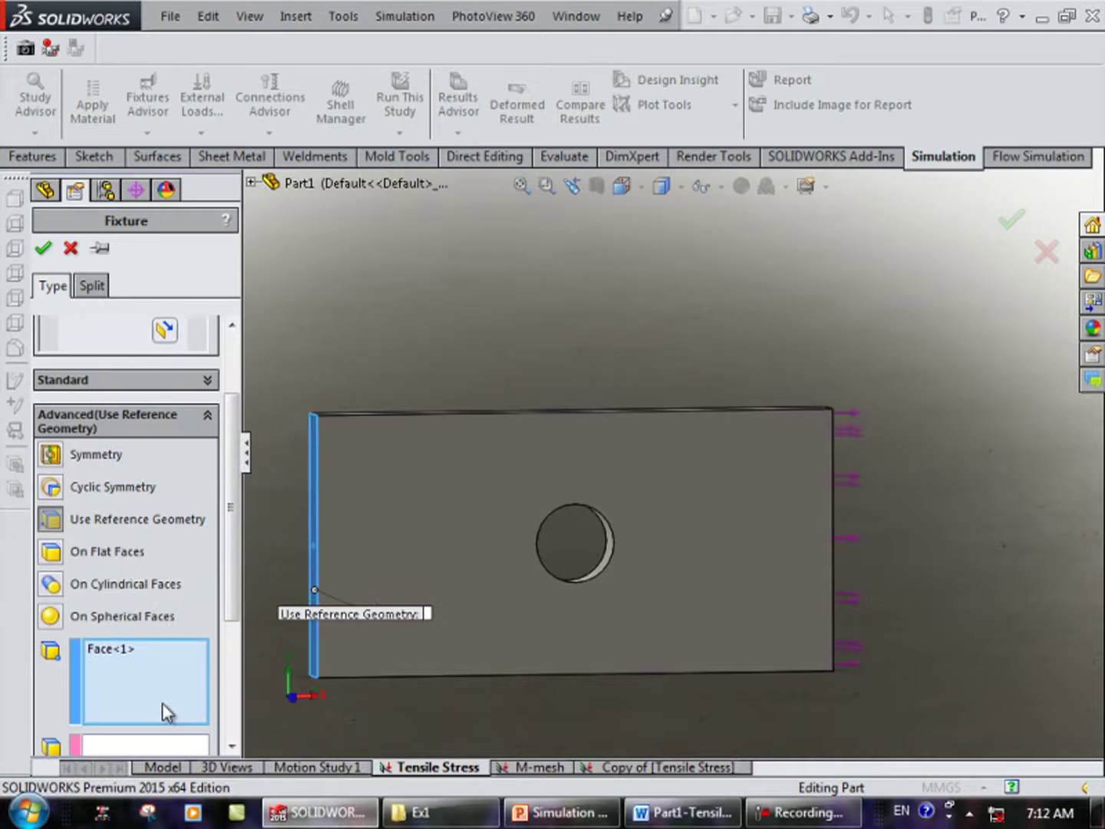
{"action": "left_click", "coordinate": [51, 552]}
{"action": "left_click_drag", "start_coordinate": [231, 544], "coordinate": [218, 676]}
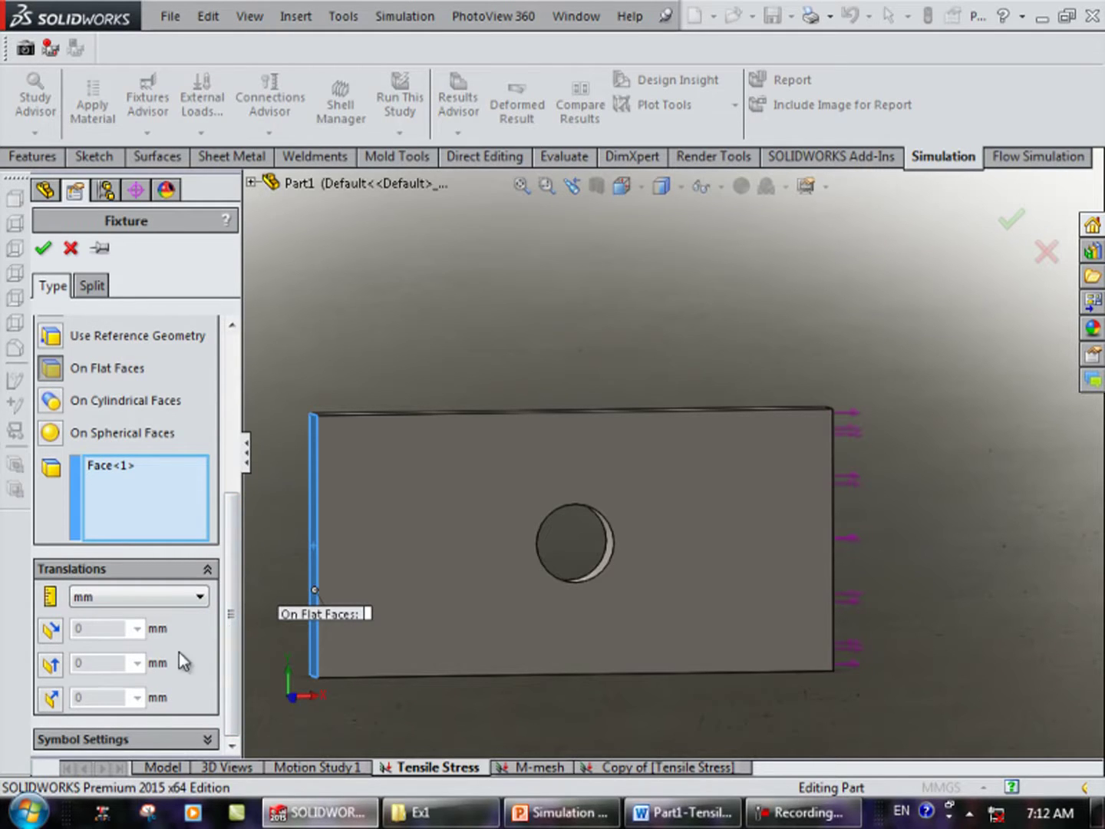
{"action": "left_click", "coordinate": [52, 700]}
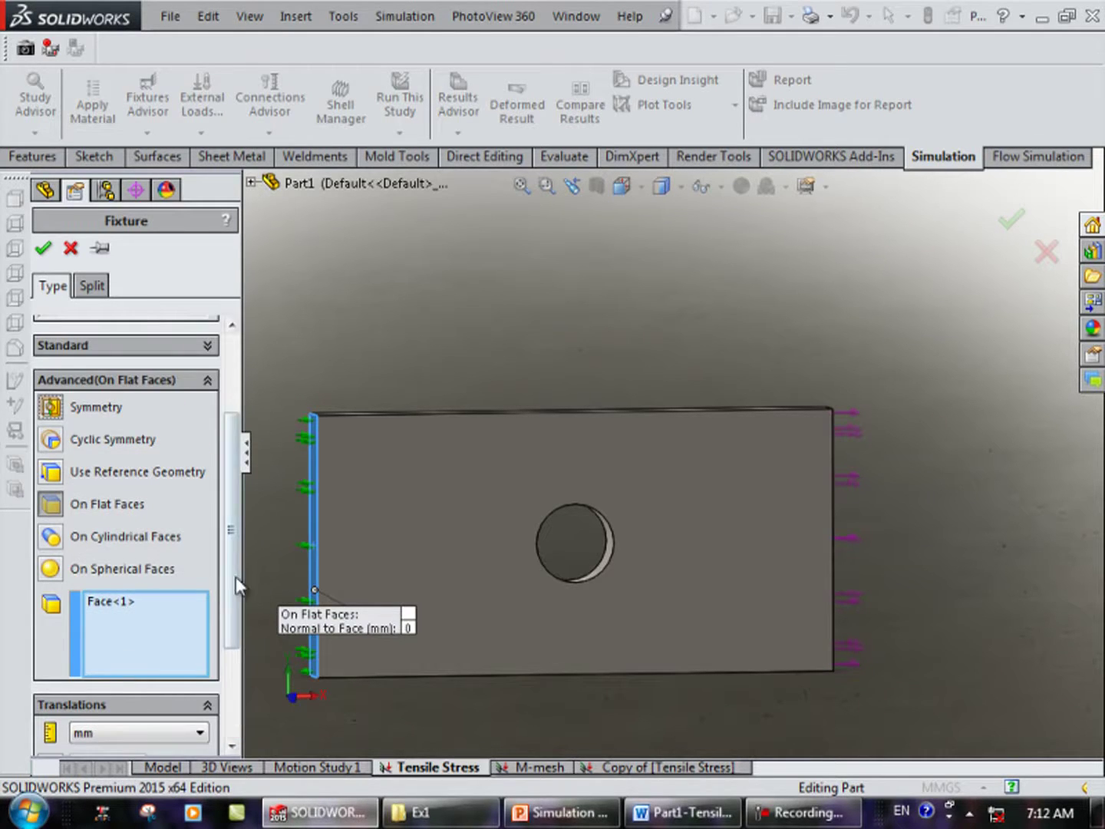
{"action": "left_click_drag", "start_coordinate": [235, 576], "coordinate": [237, 703]}
{"action": "double_click", "coordinate": [97, 674]}
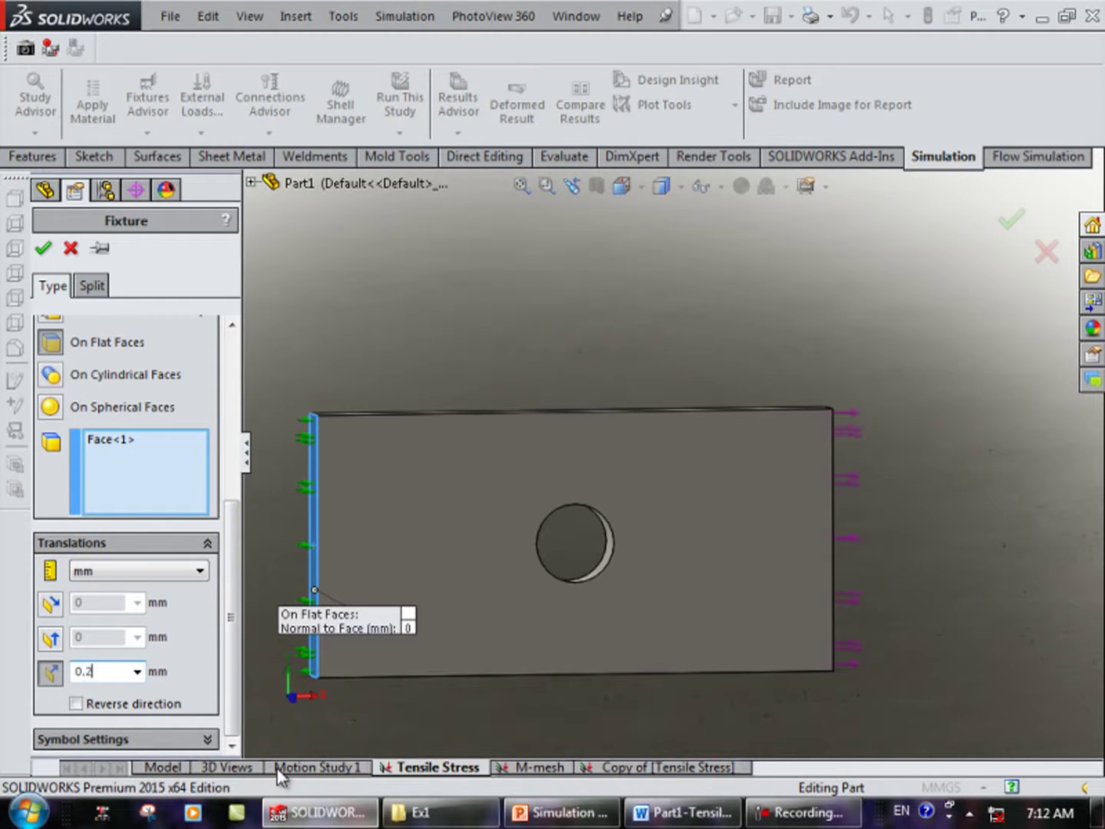
{"action": "left_click", "coordinate": [46, 247]}
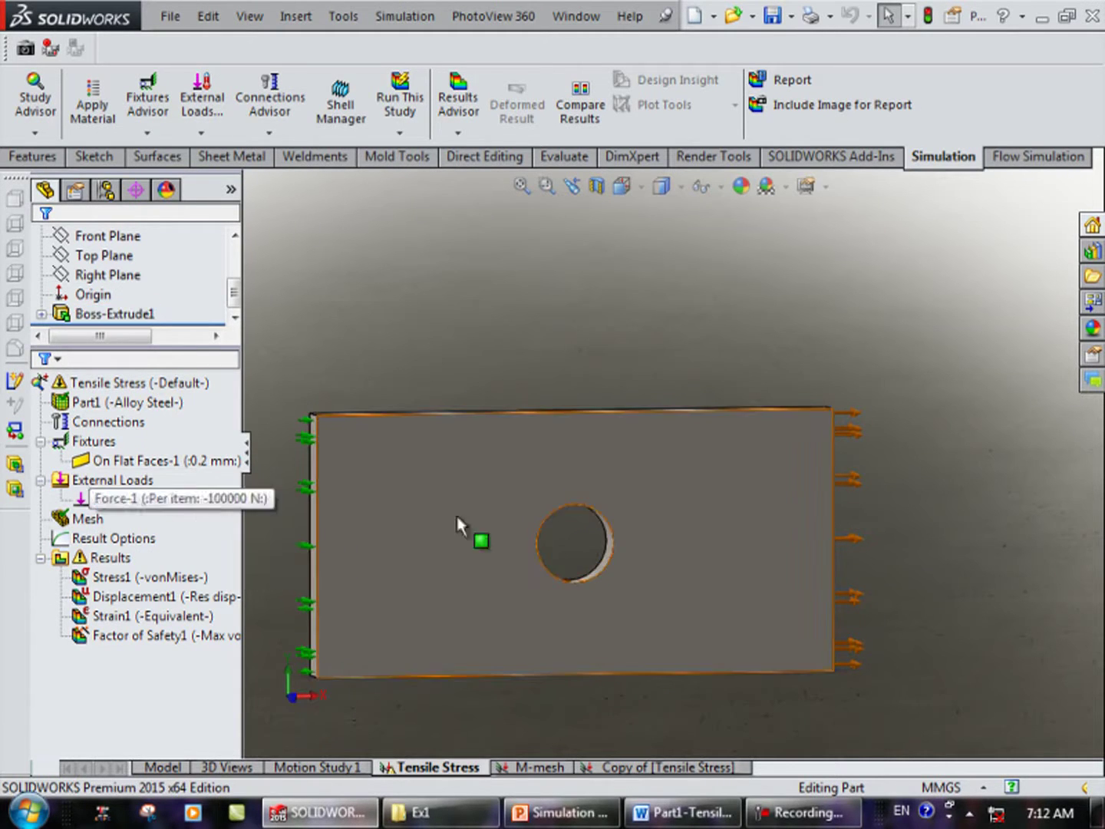
Orbit the plate to a 3-D view and run the Tensile Stress study.
{"action": "middle_click_drag", "start_coordinate": [765, 468], "coordinate": [844, 506]}
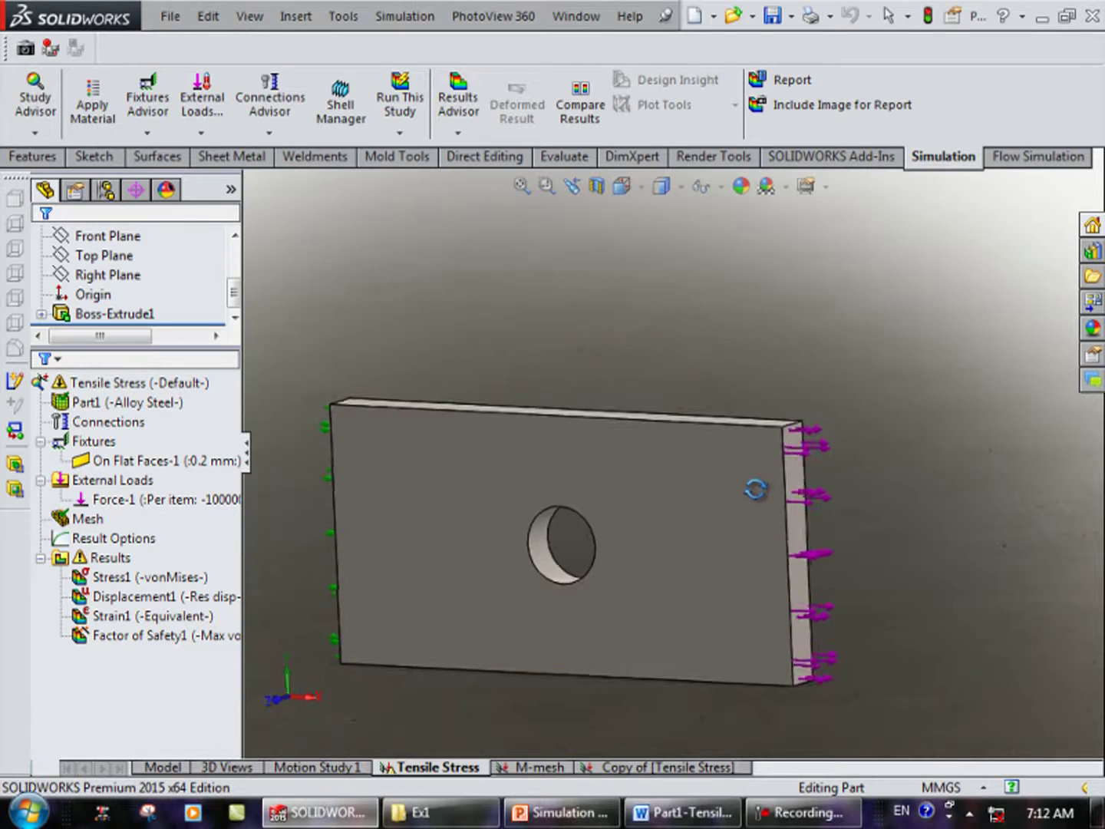
{"action": "middle_click_drag", "start_coordinate": [589, 477], "coordinate": [404, 499]}
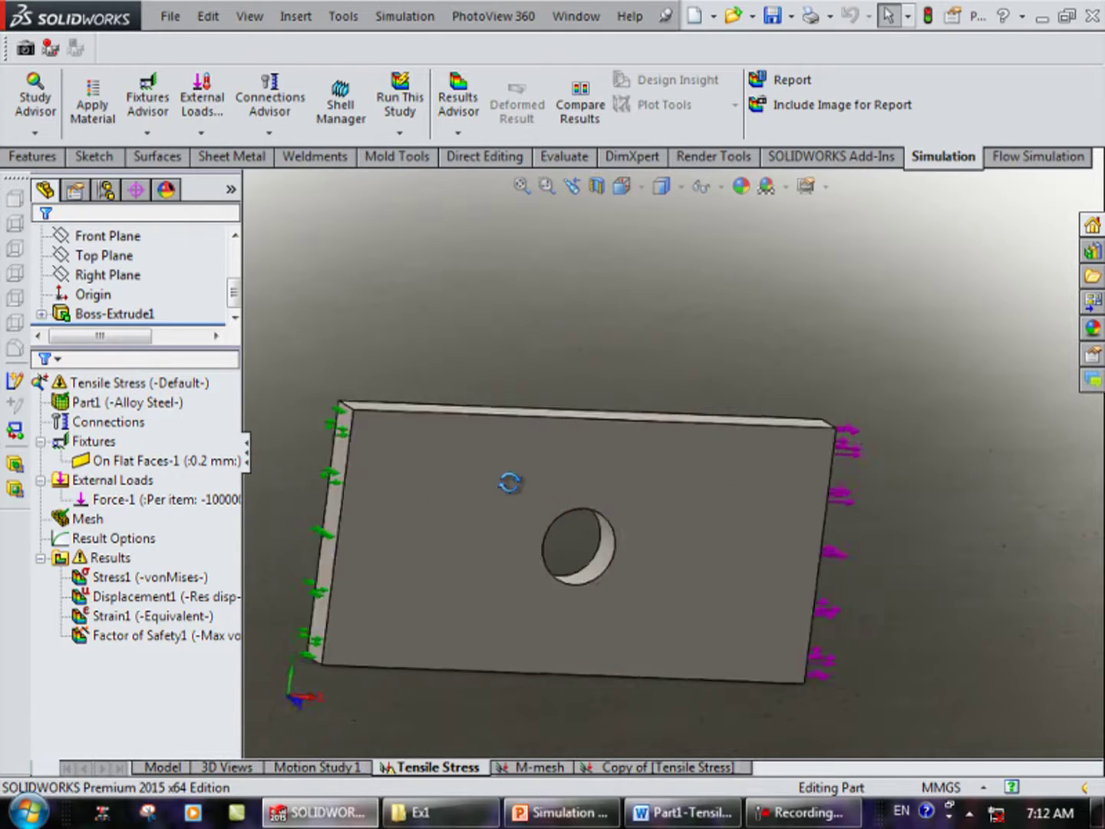
{"action": "left_click", "coordinate": [155, 400]}
{"action": "left_click", "coordinate": [323, 401]}
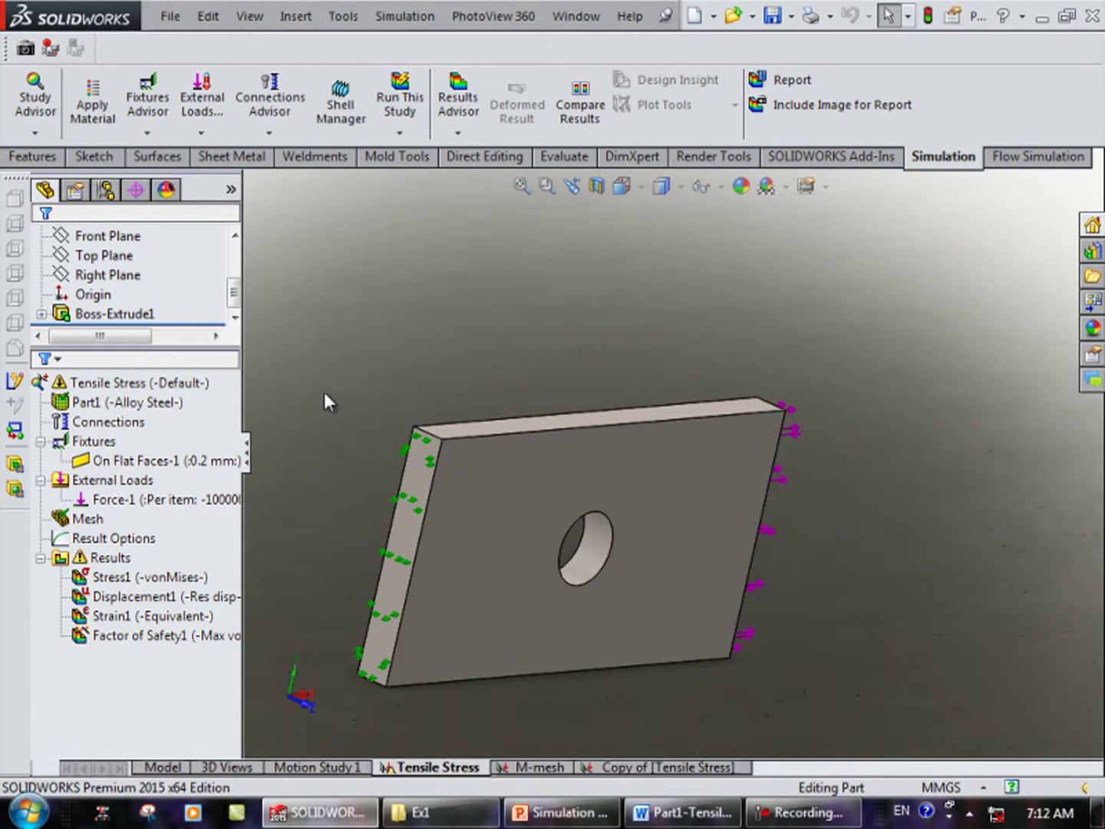
{"action": "left_click", "coordinate": [151, 382]}
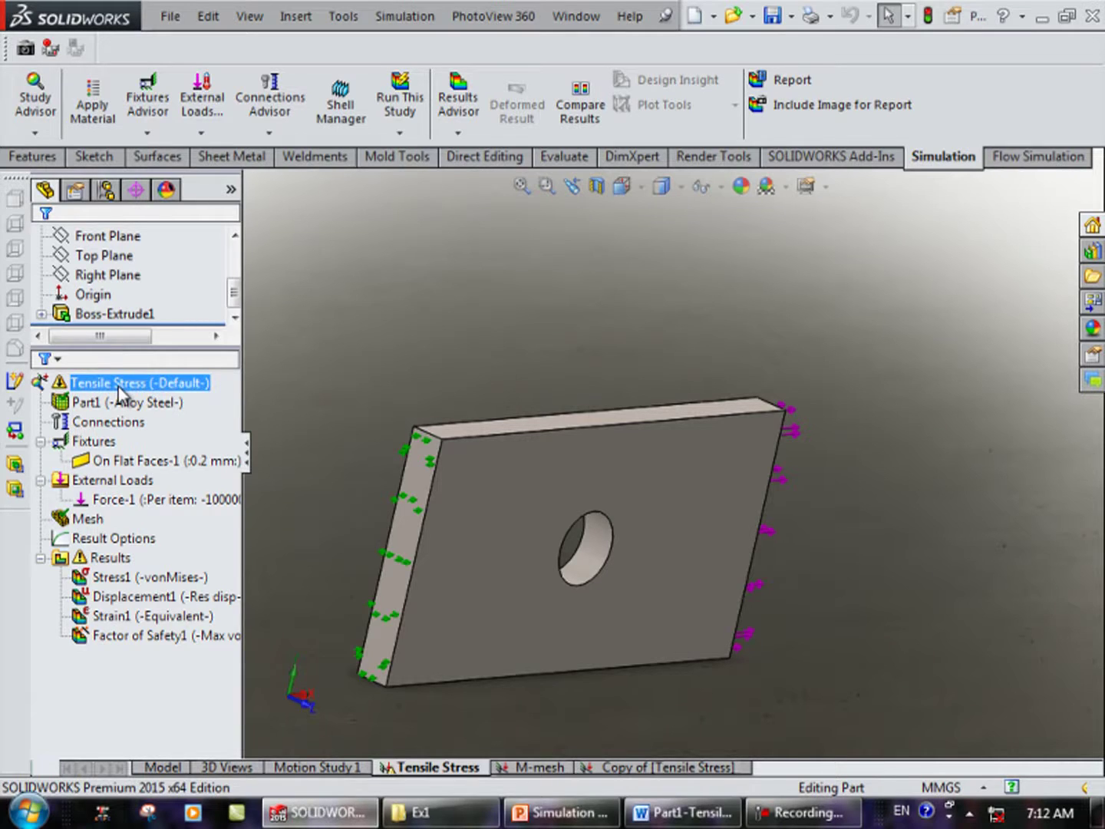
{"action": "right_click", "coordinate": [118, 389]}
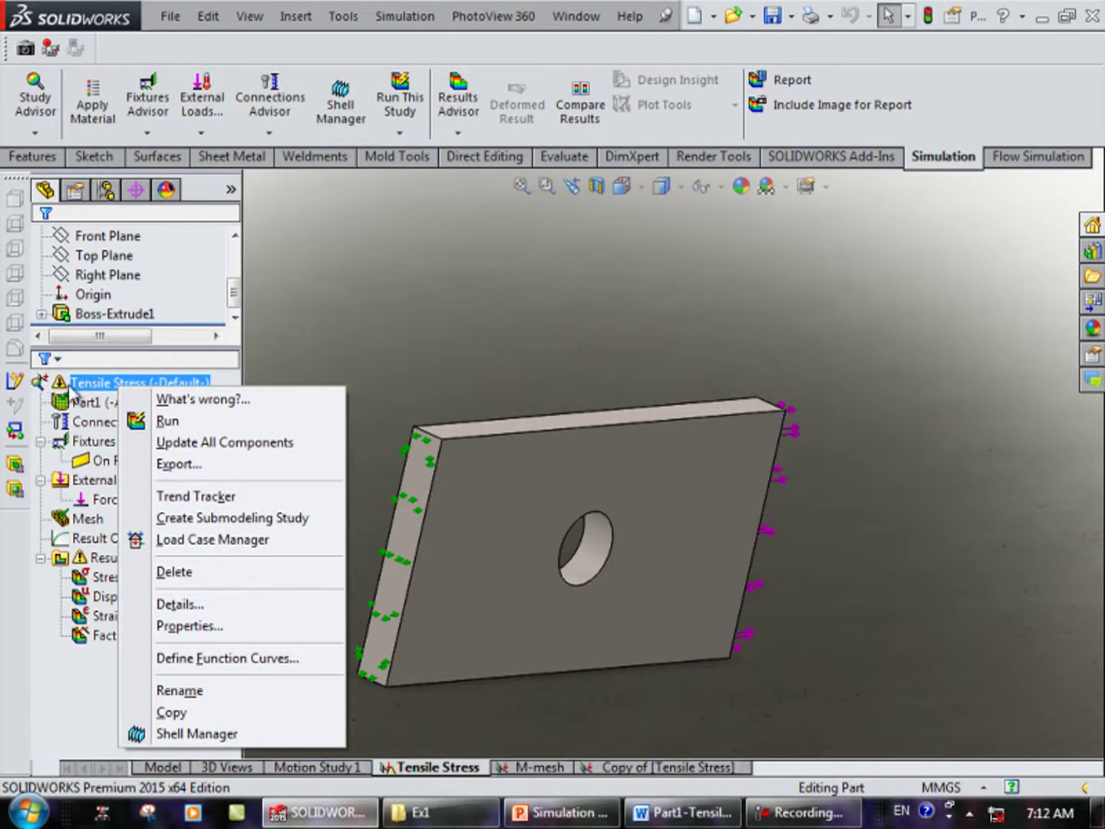
{"action": "left_click", "coordinate": [155, 424]}
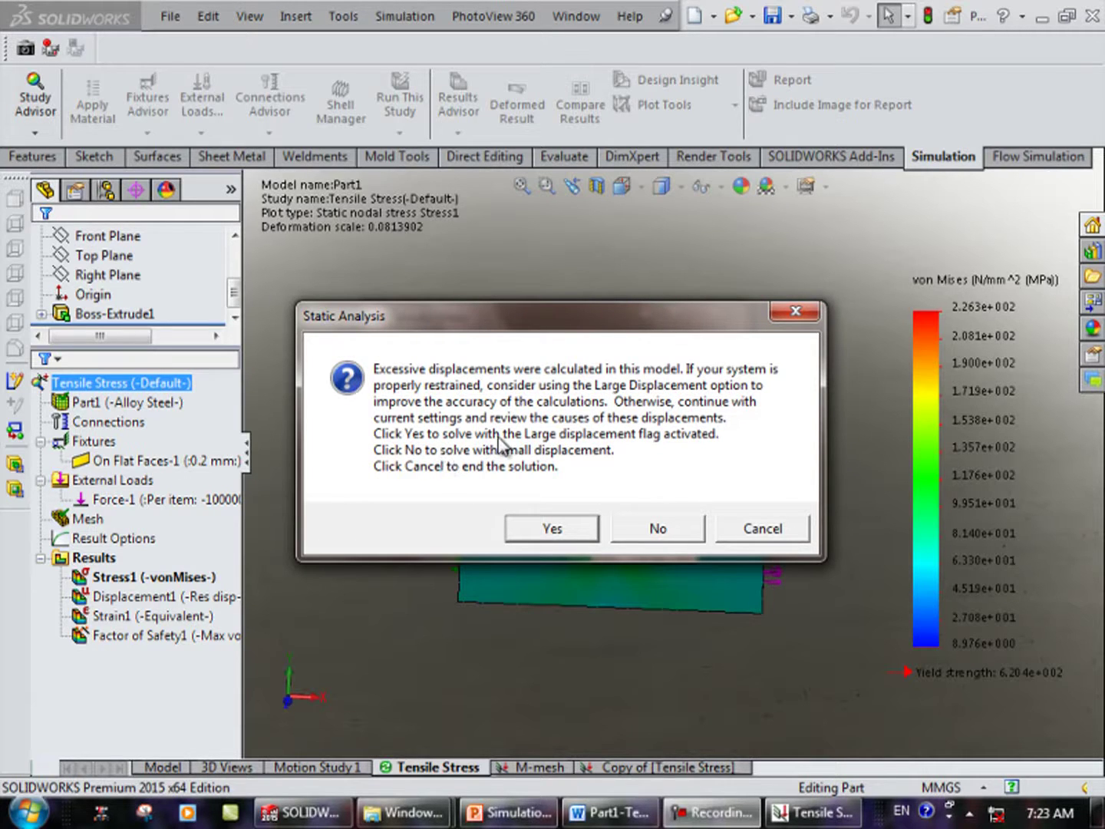
Decline large displacement and show the Displacement1 plot (2.431e+002 to 2.895e+002 mm).
{"action": "left_click", "coordinate": [659, 530]}
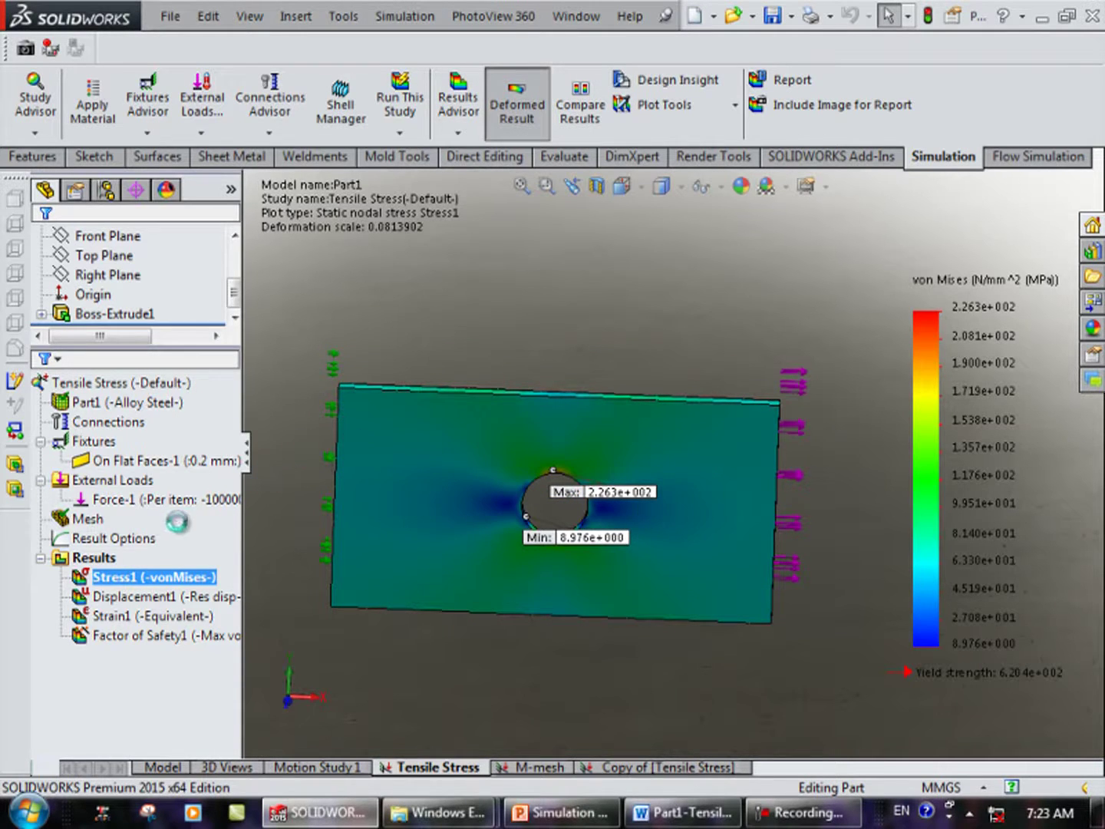
{"action": "right_click", "coordinate": [144, 461]}
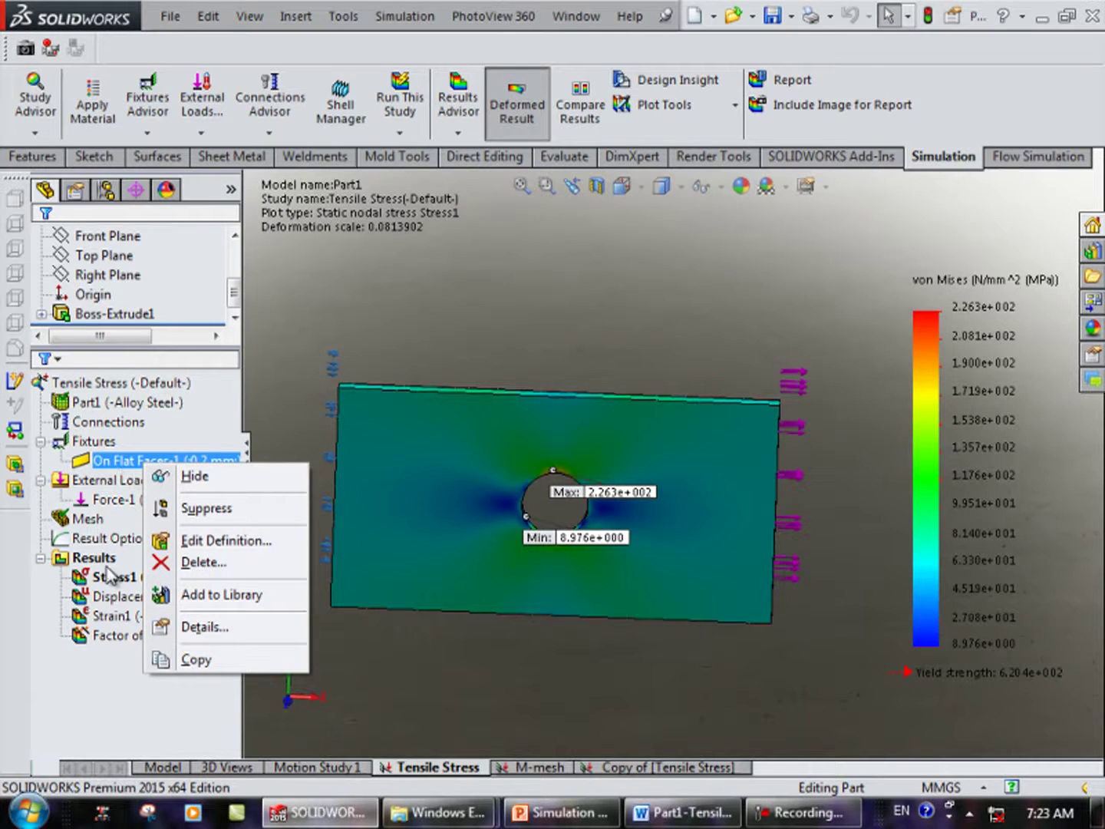
{"action": "left_click", "coordinate": [111, 602]}
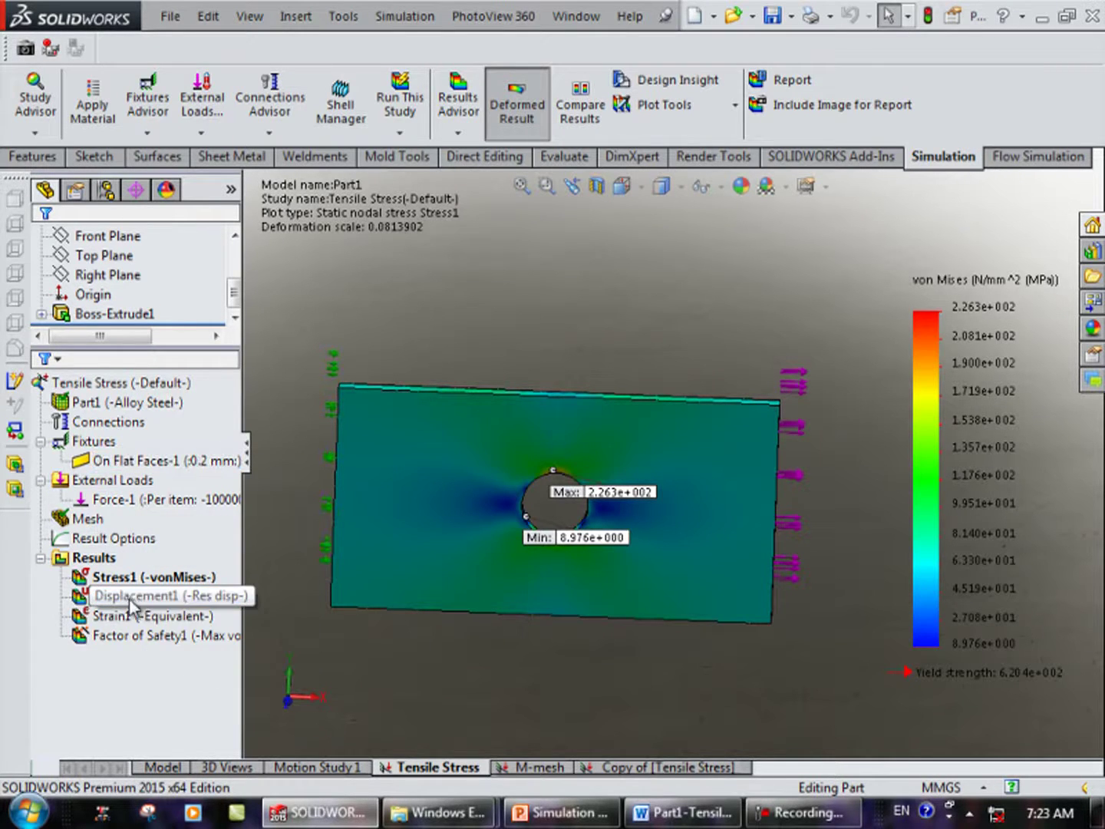
{"action": "right_click", "coordinate": [125, 600]}
{"action": "left_click", "coordinate": [177, 613]}
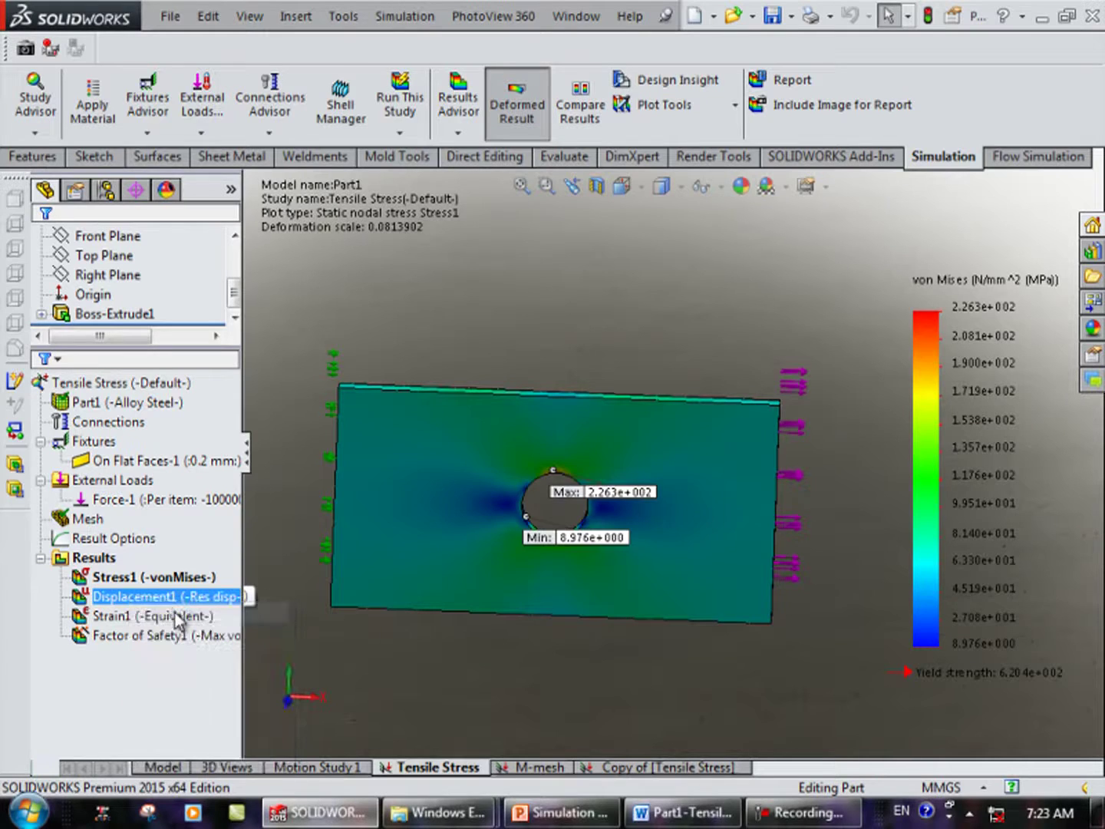
{"action": "right_click", "coordinate": [156, 597]}
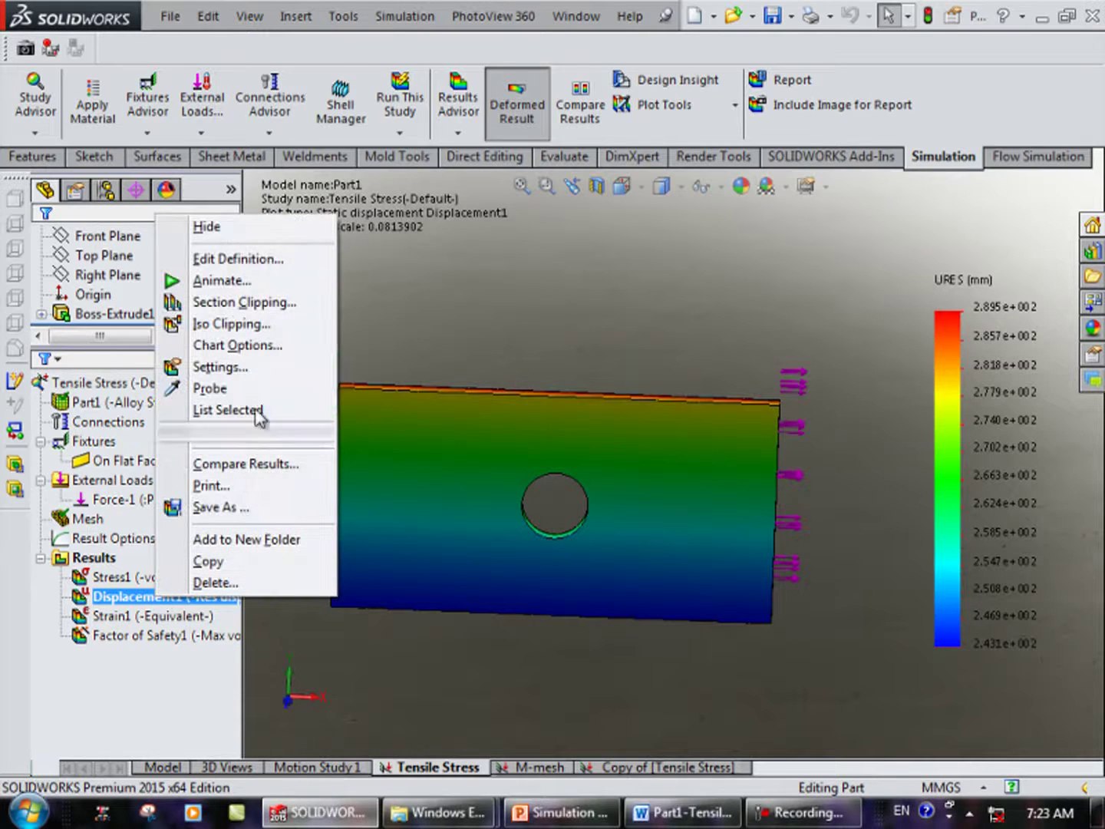
Animate the plate's Displacement1 result, stop it, orbit the plate, and return to PowerPoint.
{"action": "left_click", "coordinate": [231, 280]}
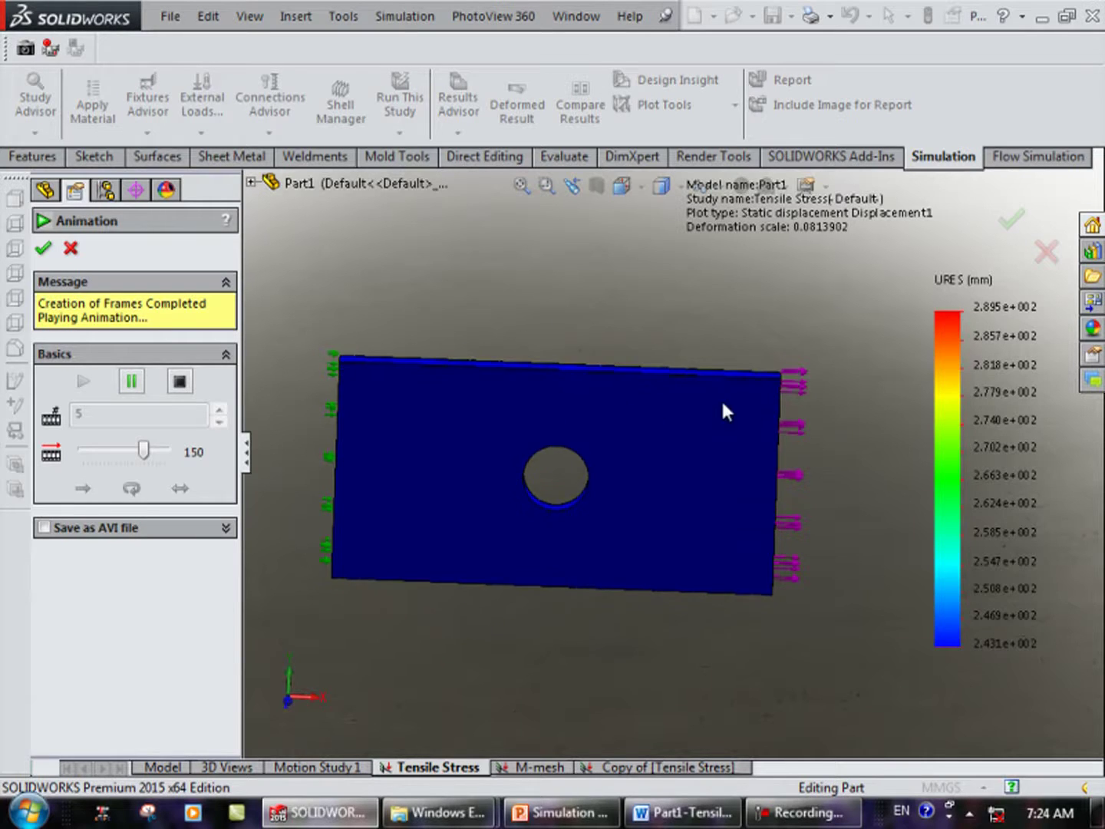
{"action": "left_click", "coordinate": [71, 248]}
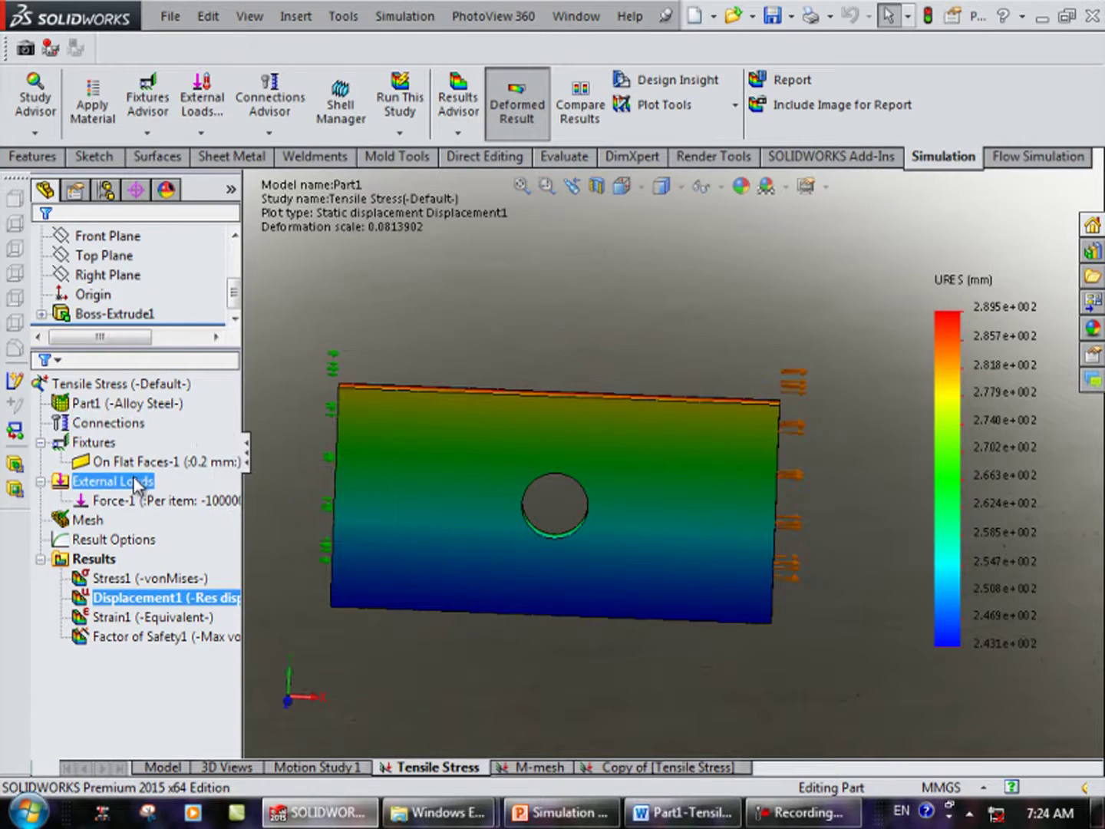
{"action": "middle_click_drag", "start_coordinate": [335, 417], "coordinate": [424, 438]}
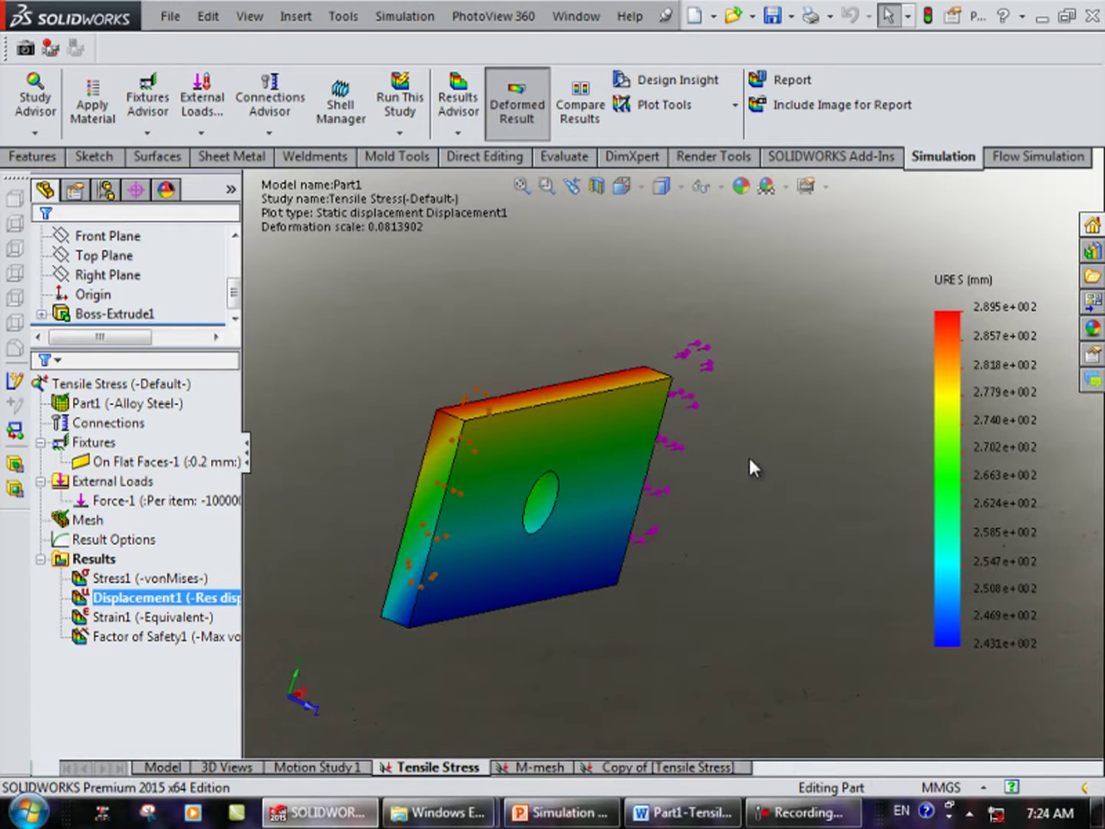
{"action": "middle_click_drag", "start_coordinate": [722, 514], "coordinate": [681, 507]}
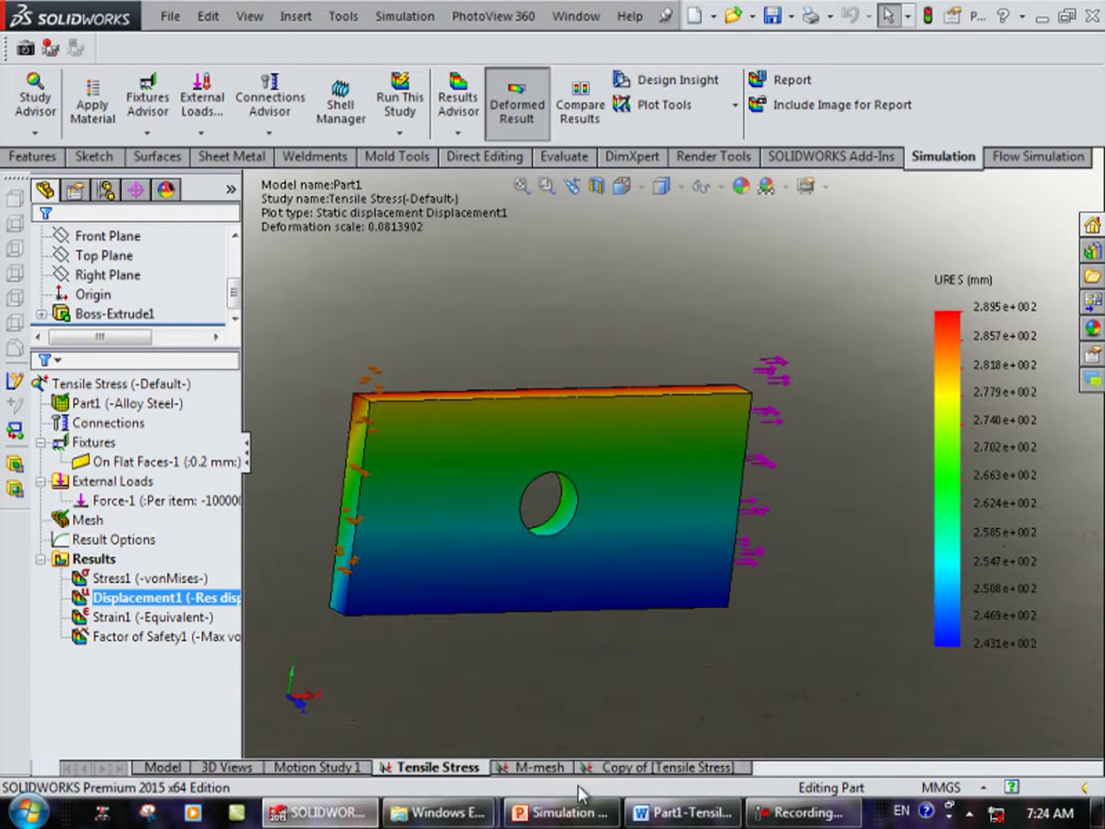
{"action": "left_click", "coordinate": [552, 813]}
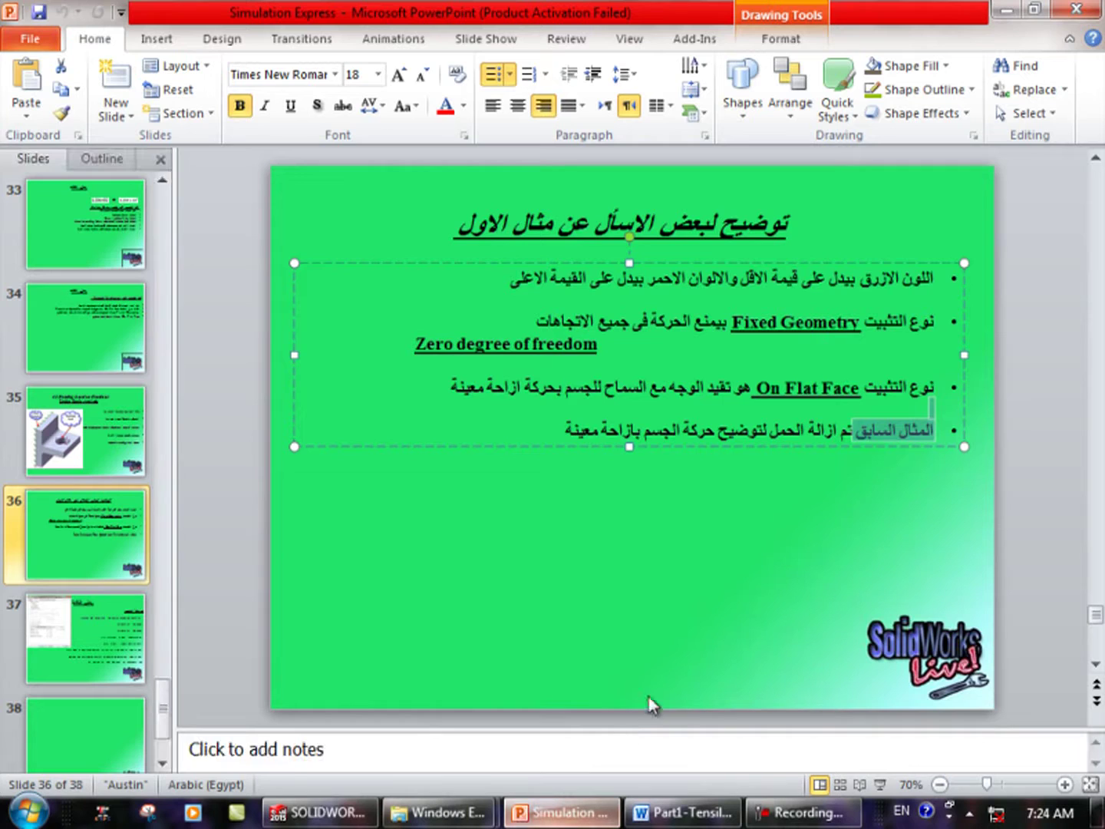
Deselect the slide 36 text box and go to slide 35, Bending Load on Cantilever.
{"action": "left_click", "coordinate": [677, 568]}
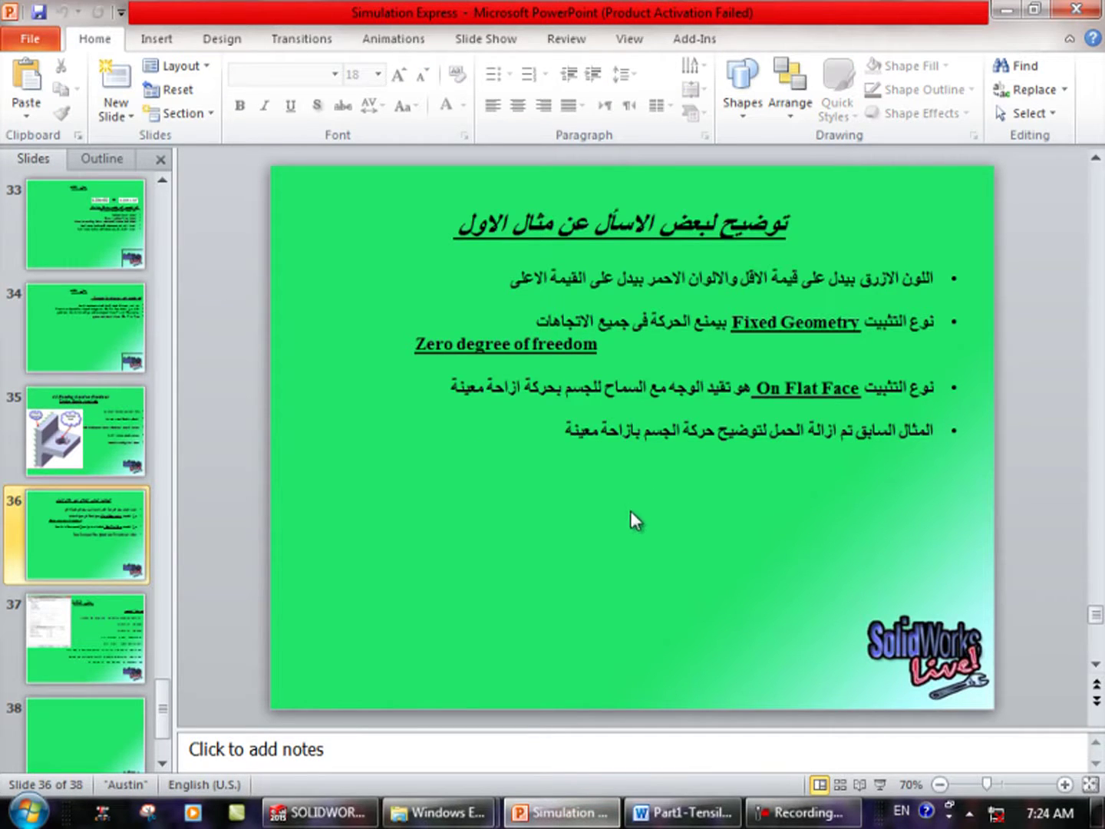
{"action": "left_click", "coordinate": [138, 444]}
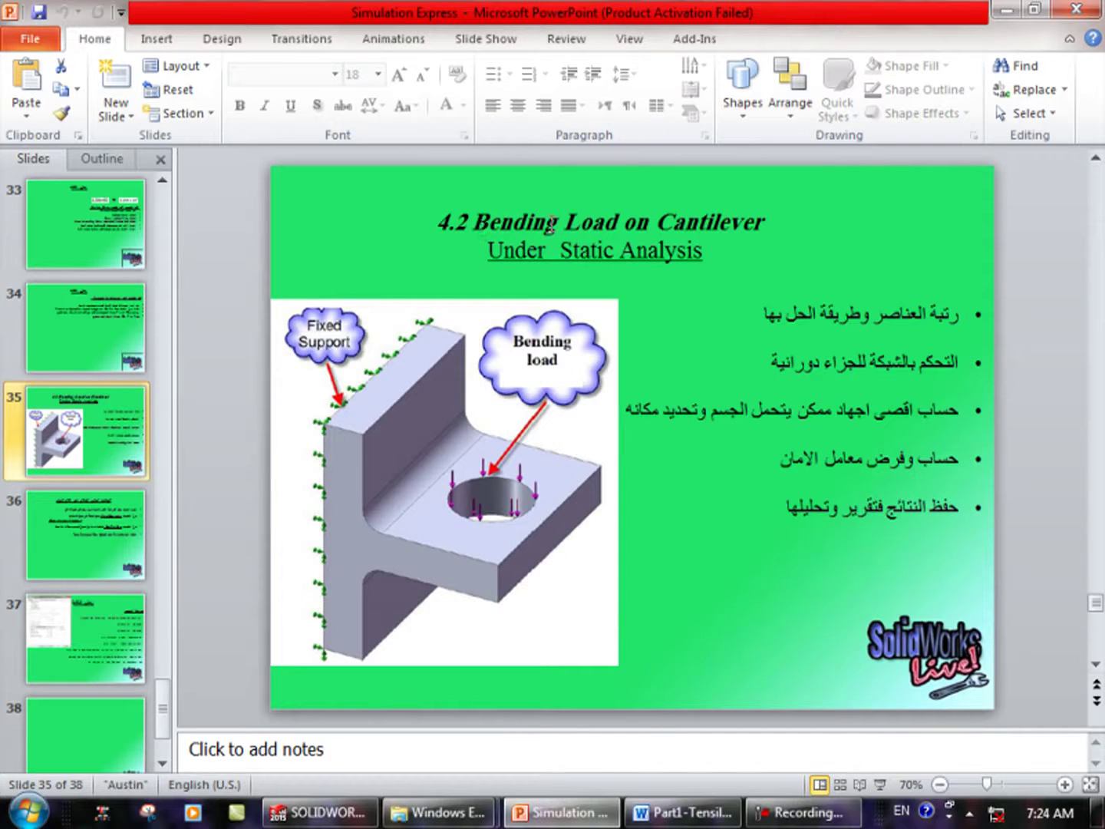
{"action": "left_click", "coordinate": [806, 811]}
Switch to the Part2 L-bracket document and orbit around it to inspect its 10 mm fillet.
{"action": "left_click", "coordinate": [335, 820]}
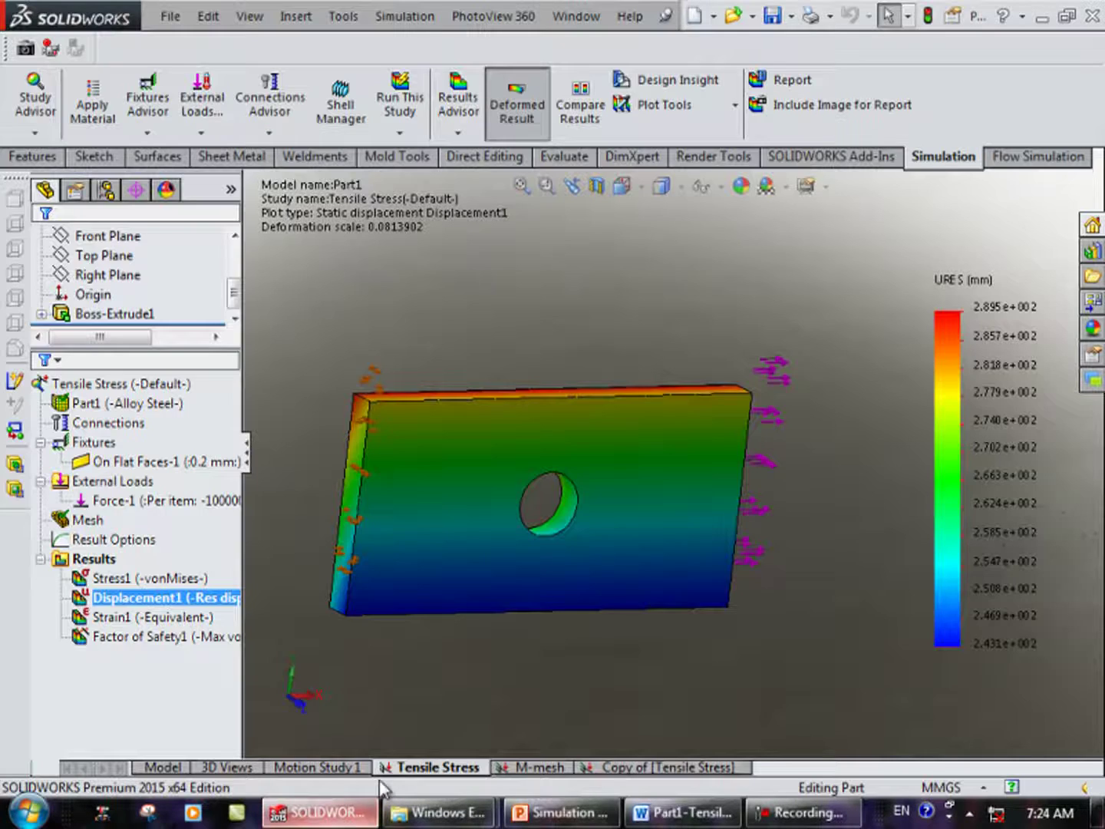
{"action": "left_click", "coordinate": [590, 18]}
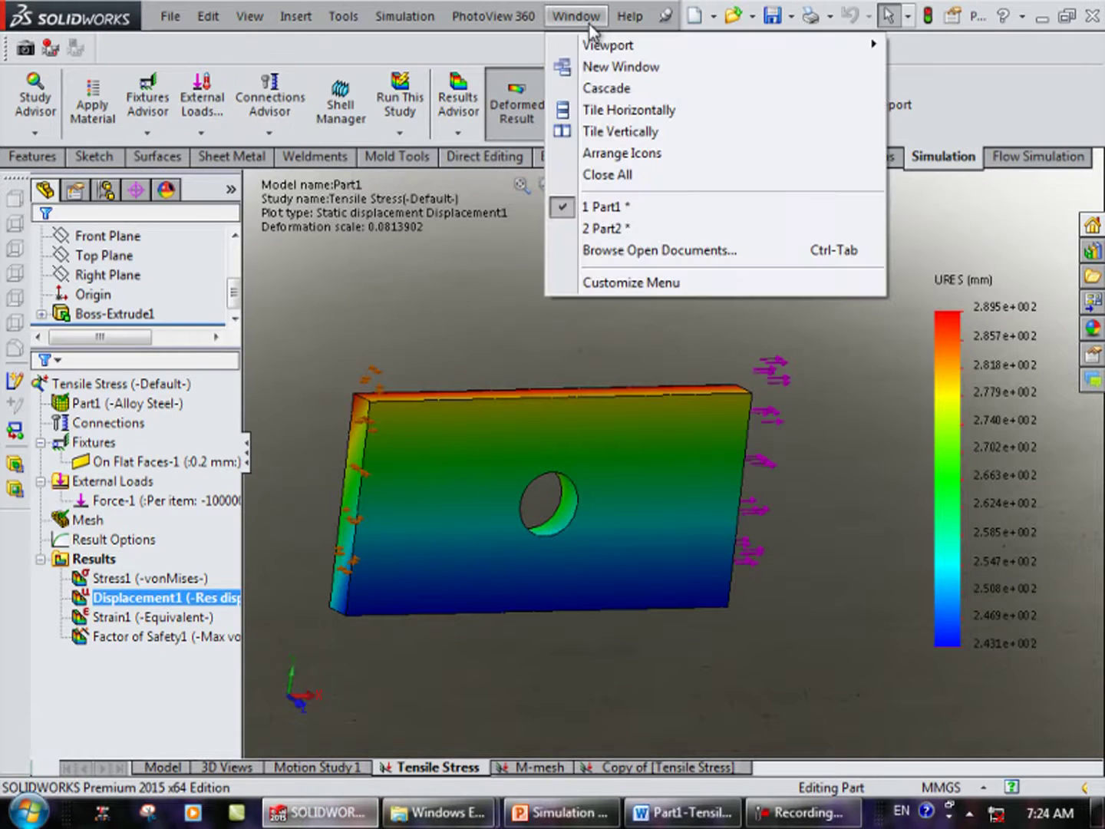
{"action": "left_click", "coordinate": [611, 226]}
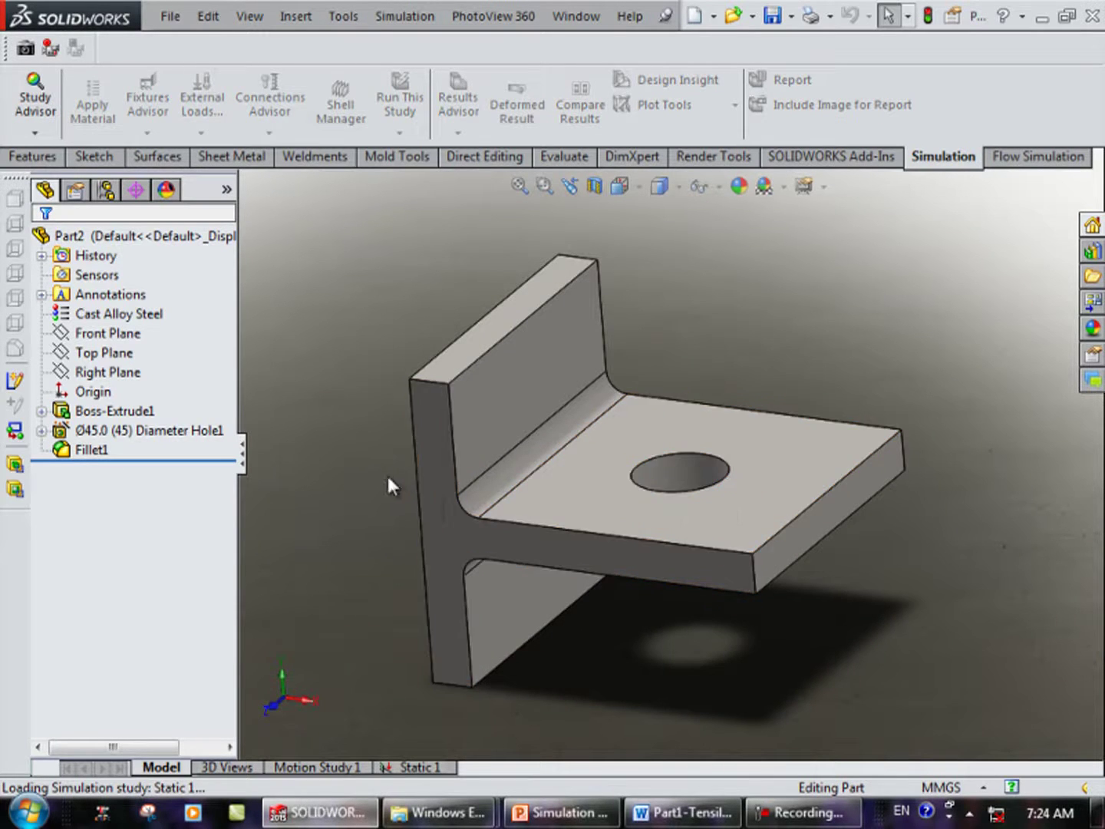
{"action": "middle_click_drag", "start_coordinate": [419, 370], "coordinate": [548, 468]}
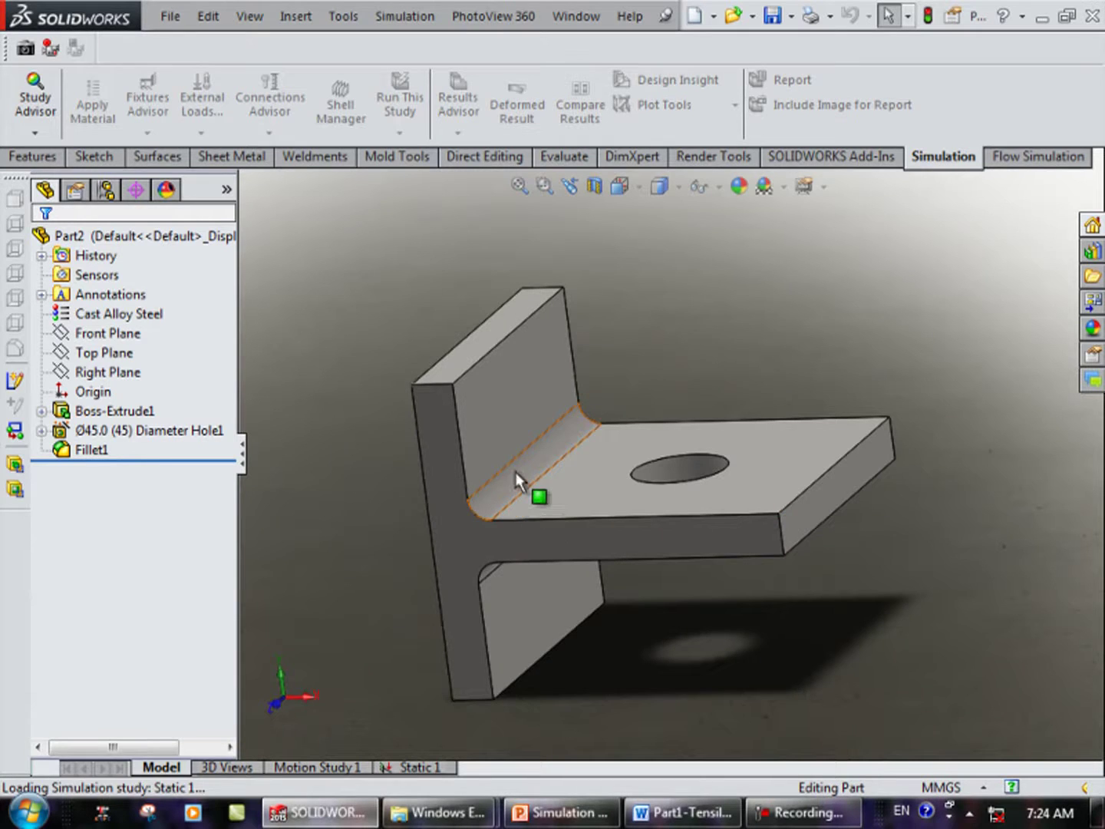
{"action": "left_click", "coordinate": [422, 491]}
{"action": "mouse_move", "coordinate": [423, 492]}
{"action": "middle_mouse_down"}
{"action": "mouse_move", "coordinate": [688, 544]}
{"action": "mouse_move", "coordinate": [485, 518]}
{"action": "mouse_move", "coordinate": [485, 645]}
{"action": "mouse_move", "coordinate": [452, 686]}
{"action": "middle_mouse_up"}
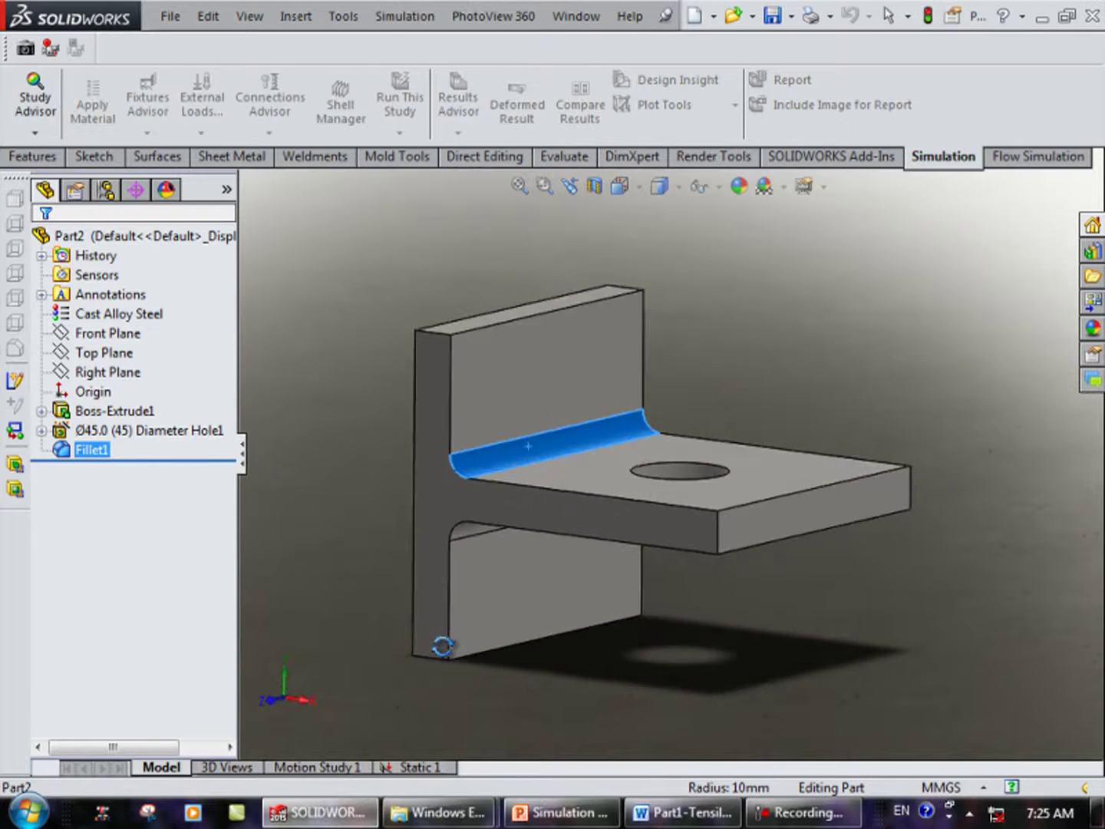
{"action": "middle_click_drag", "start_coordinate": [742, 452], "coordinate": [750, 397]}
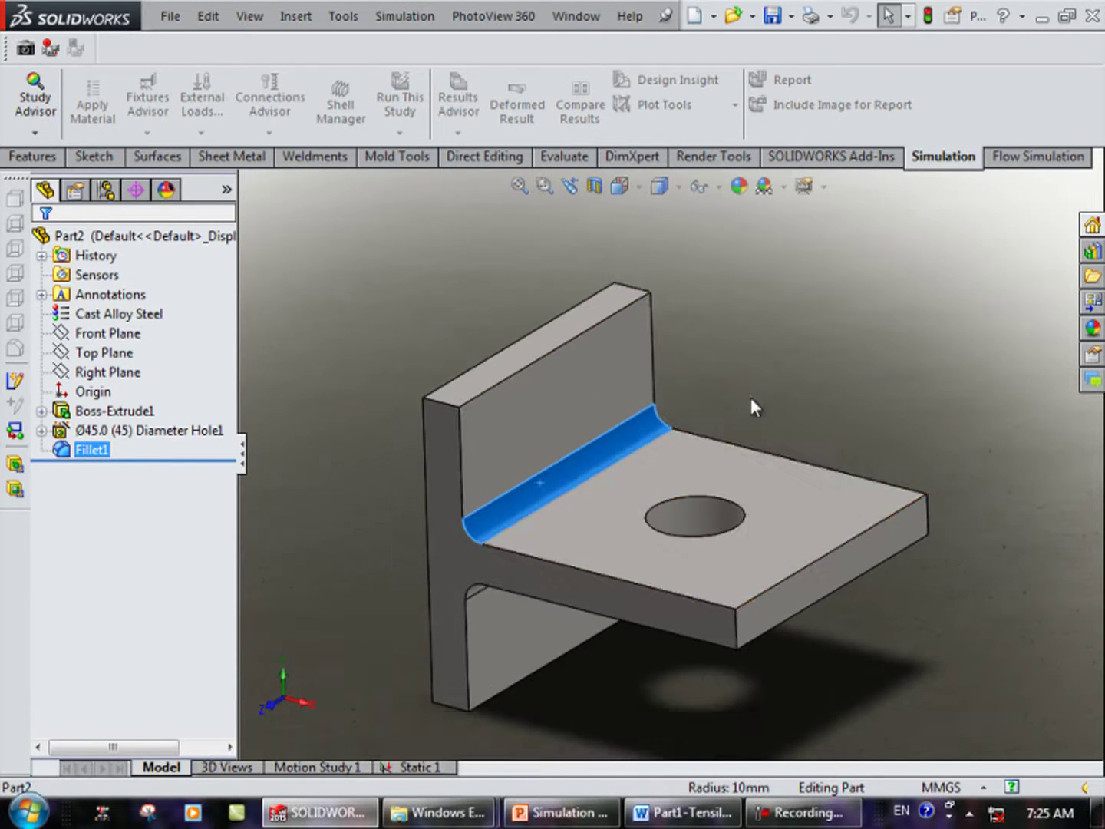
{"action": "left_click", "coordinate": [750, 397]}
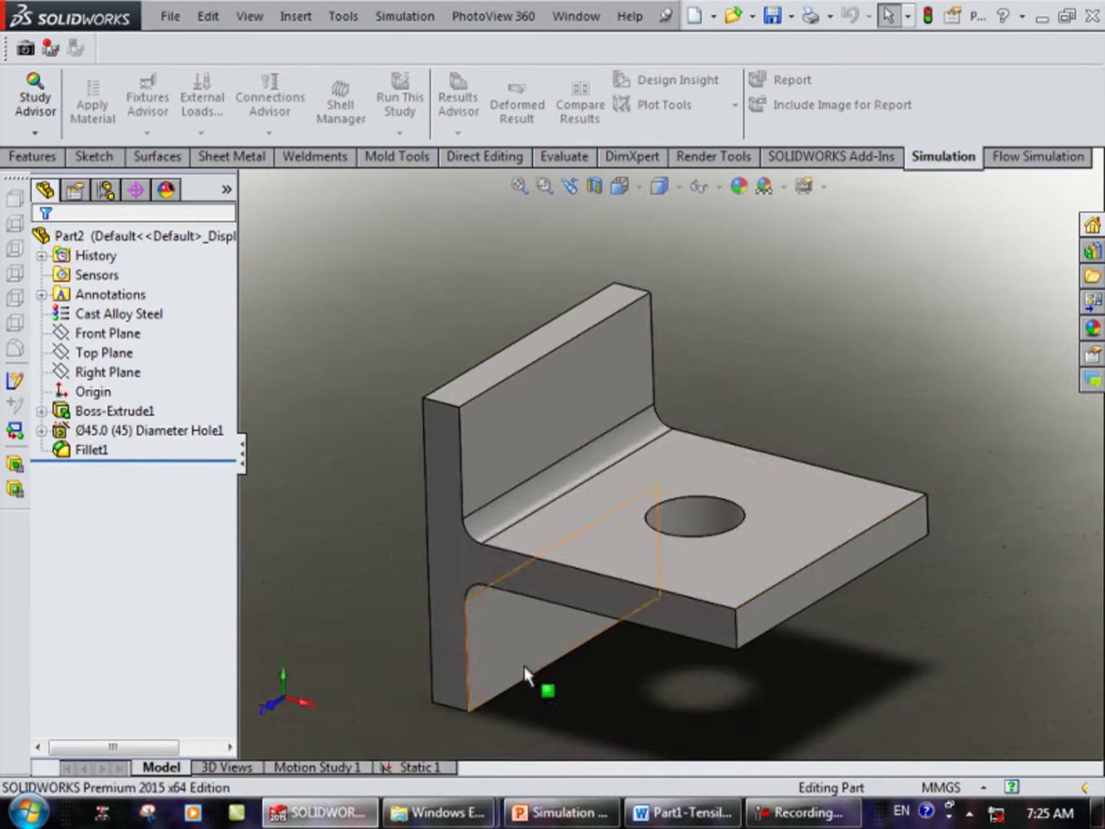
Create a new Static simulation study named Bending for the Part2 bracket from the Motion Study 1 tab.
{"action": "left_click", "coordinate": [425, 766]}
{"action": "right_click", "coordinate": [457, 766]}
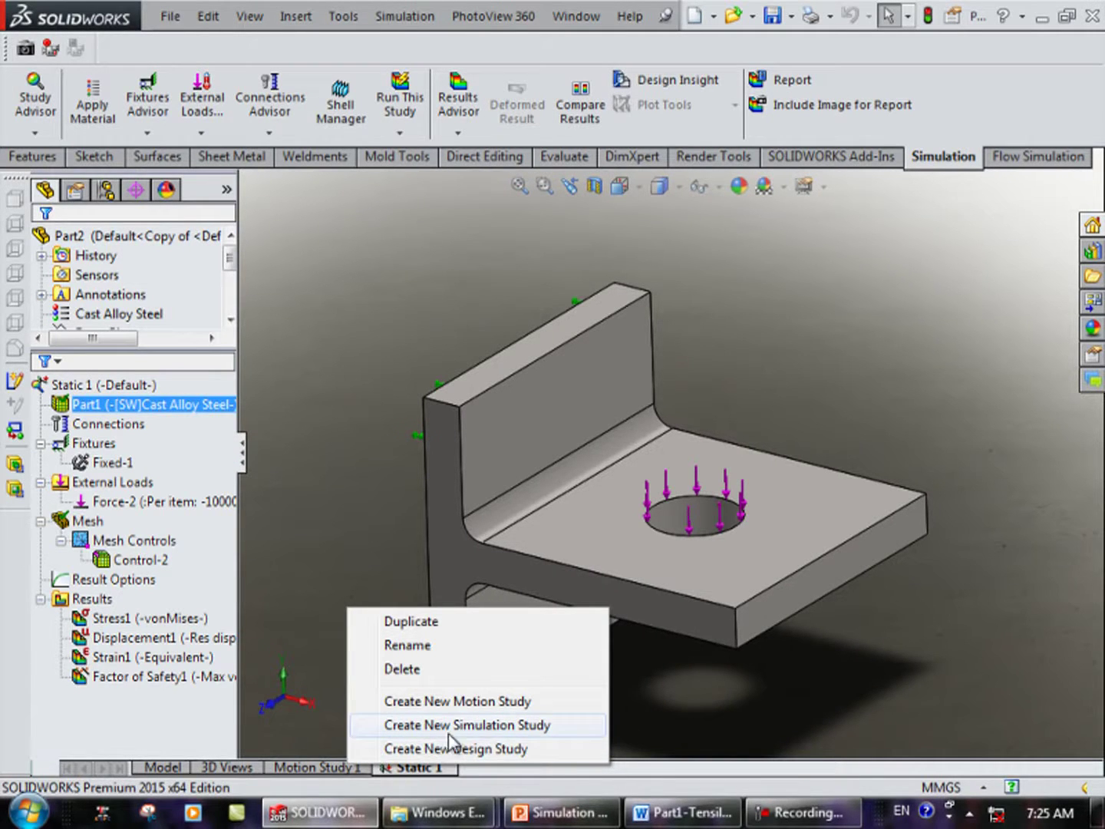
{"action": "left_click", "coordinate": [495, 725]}
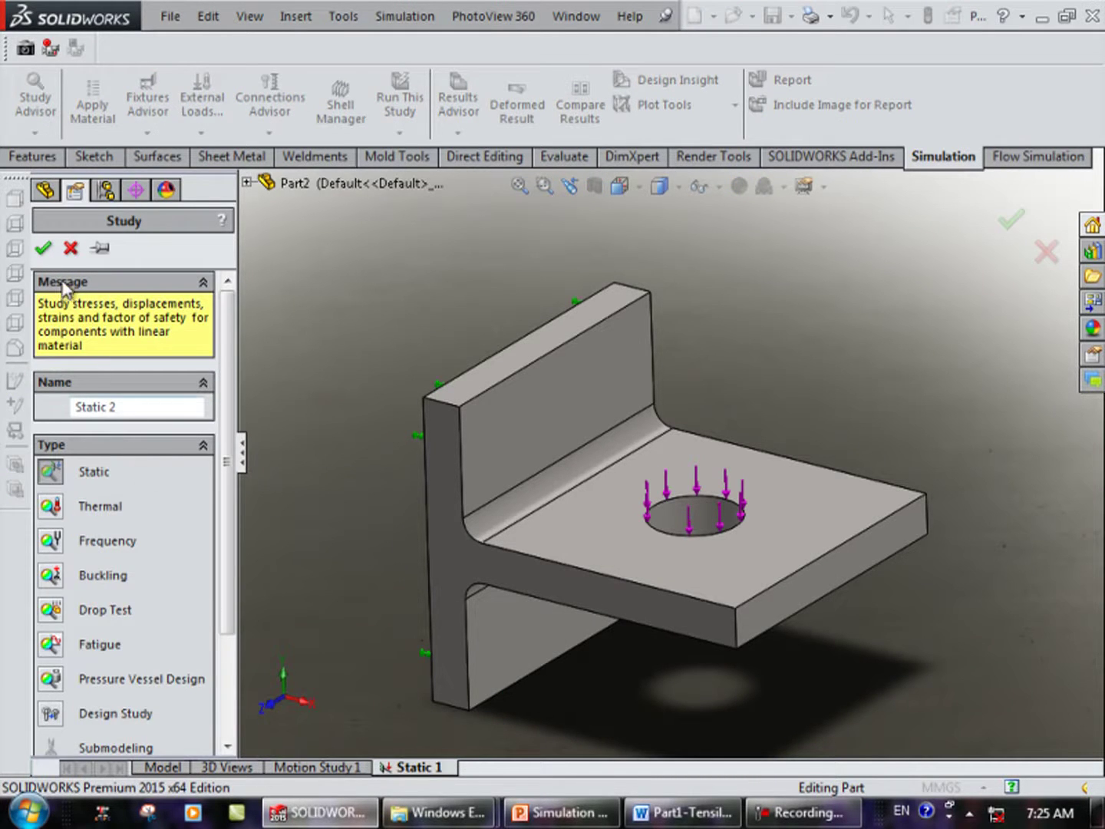
{"action": "left_click", "coordinate": [72, 247]}
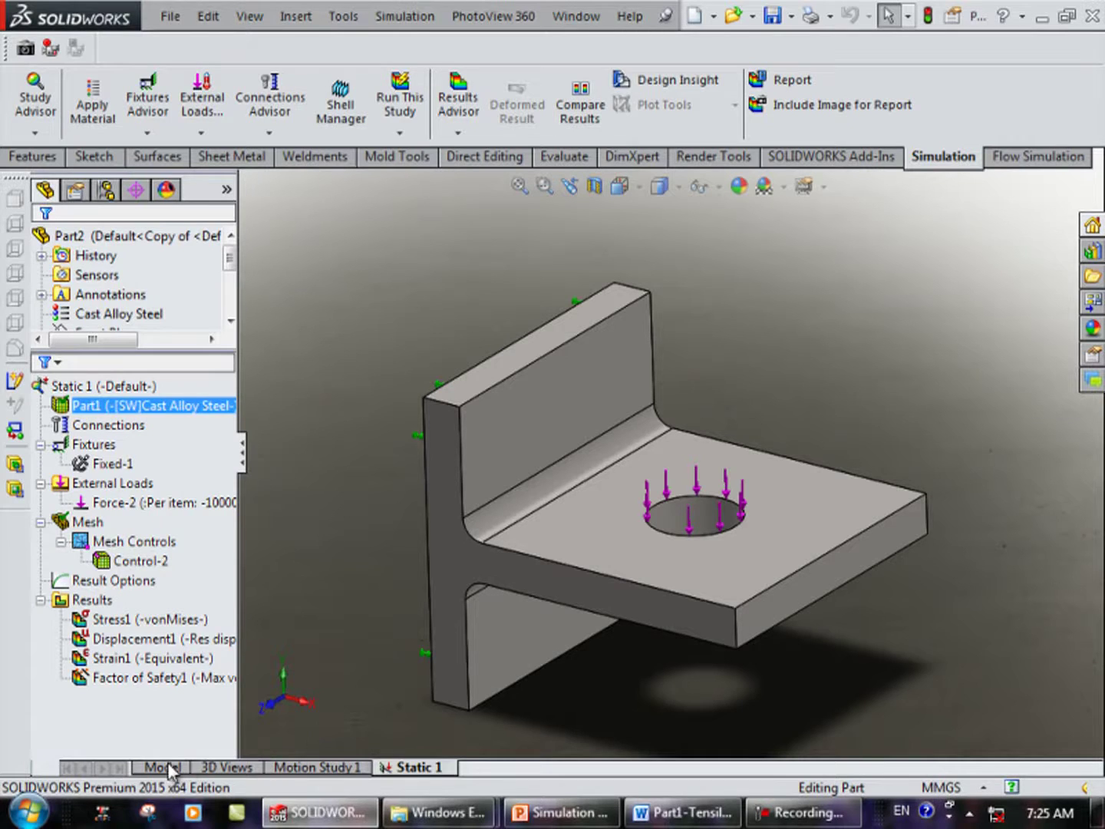
{"action": "left_click", "coordinate": [170, 767]}
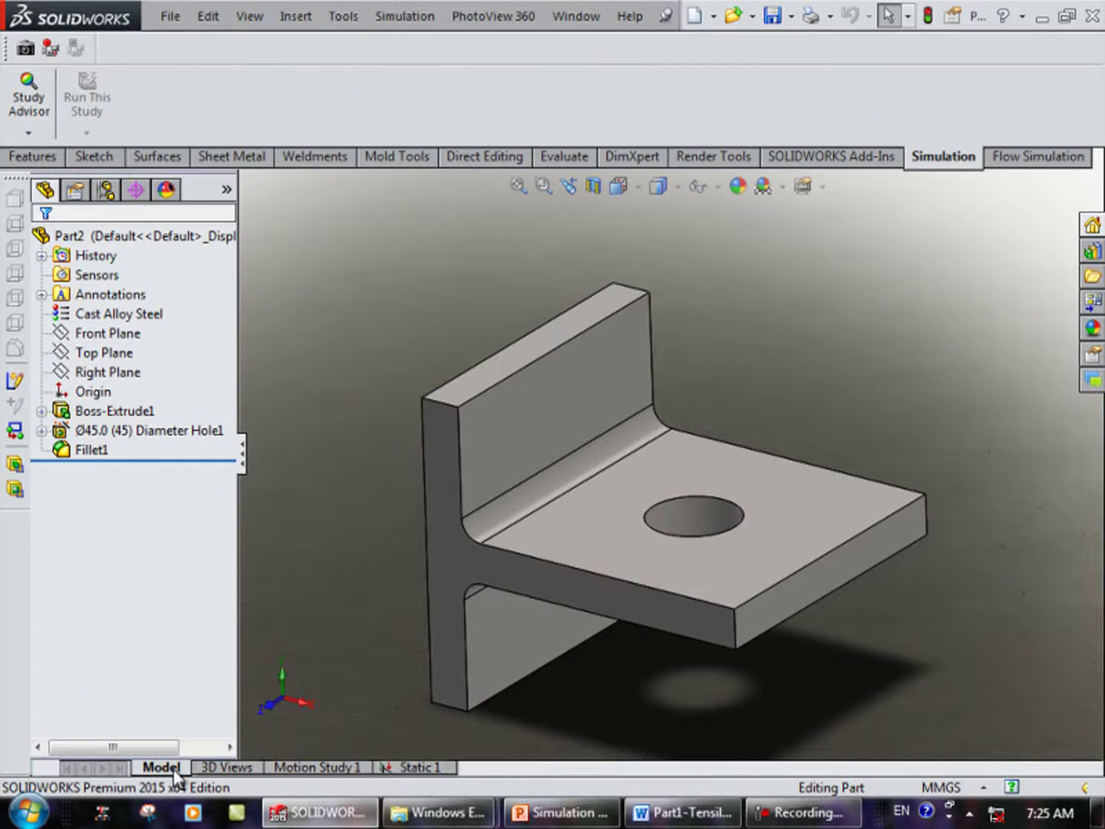
{"action": "left_click", "coordinate": [322, 769]}
{"action": "right_click", "coordinate": [323, 770]}
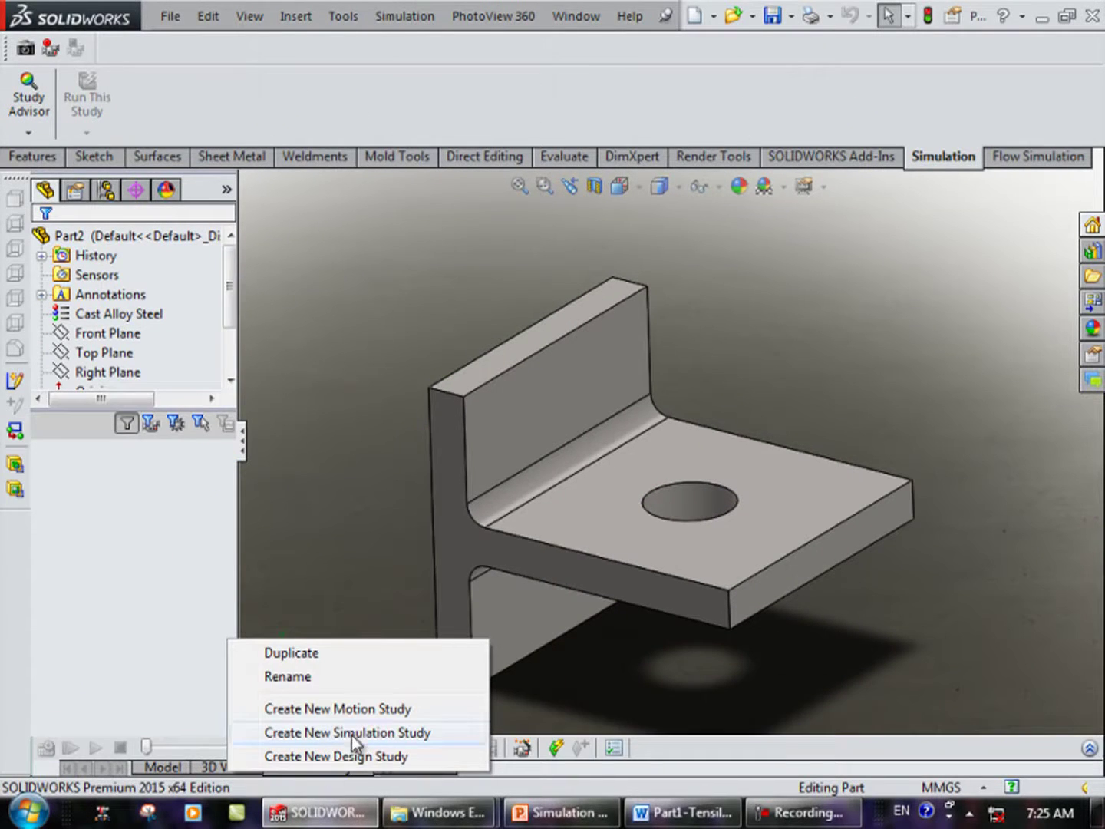
{"action": "left_click", "coordinate": [377, 737]}
{"action": "type", "text": "Bending"}
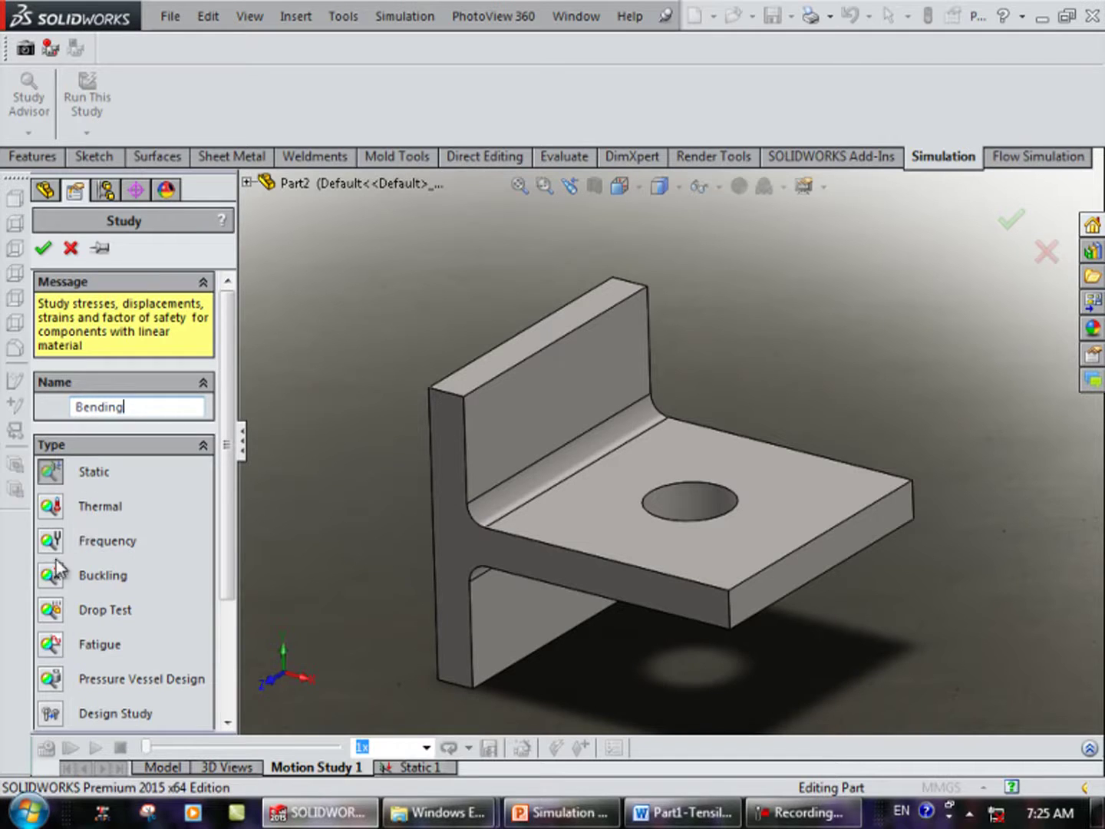
{"action": "left_click", "coordinate": [42, 248]}
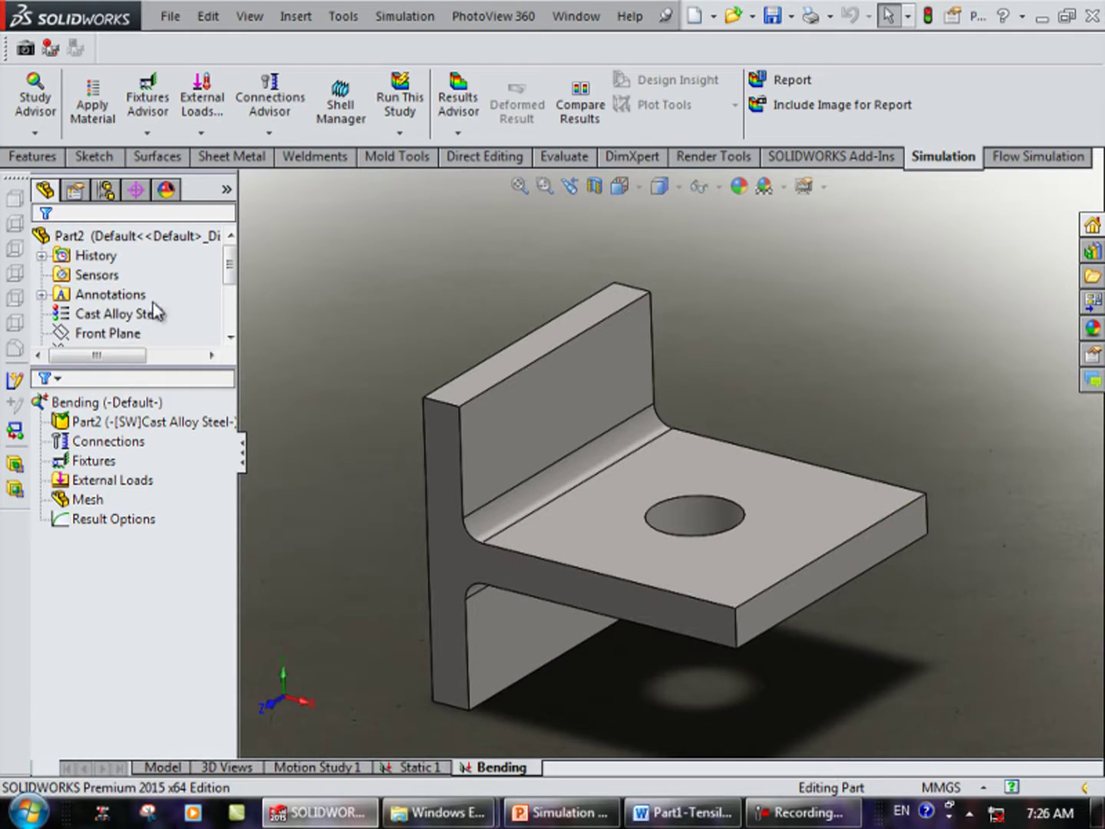
Look over the Cast Alloy Steel material and Connections options without changing them.
{"action": "left_click", "coordinate": [126, 315]}
{"action": "right_click", "coordinate": [122, 316]}
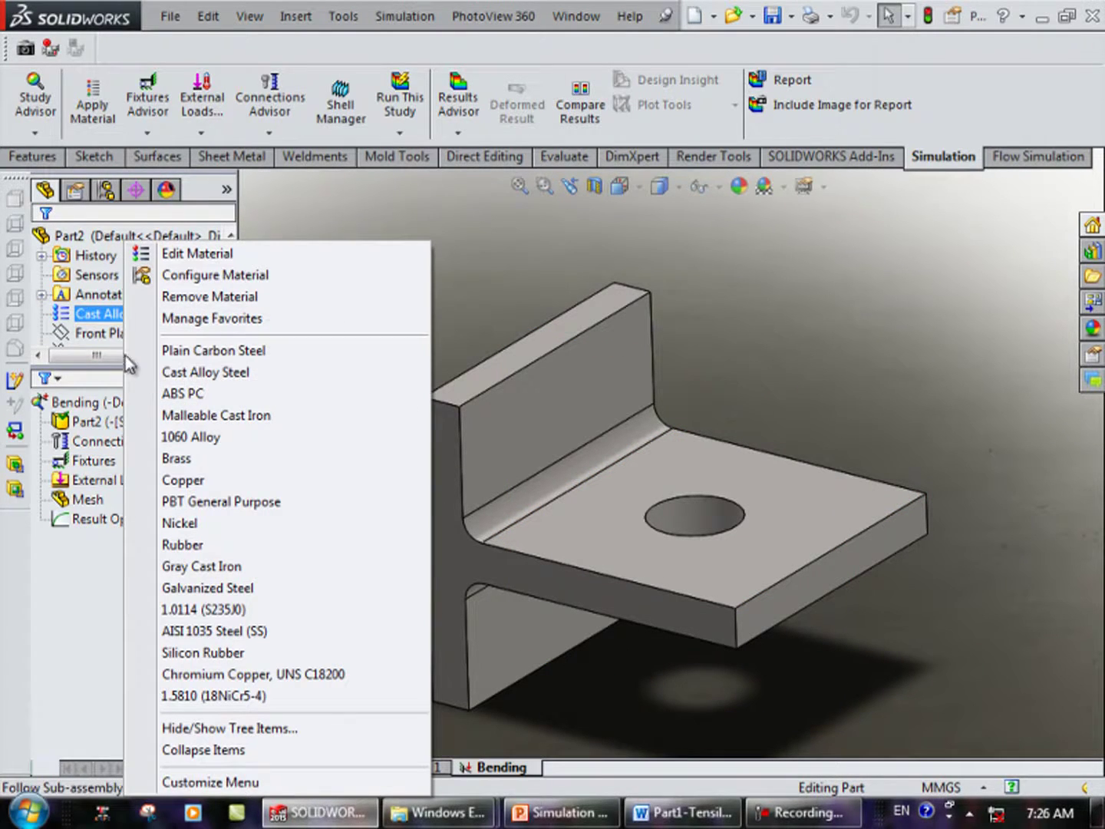
{"action": "left_click", "coordinate": [403, 244]}
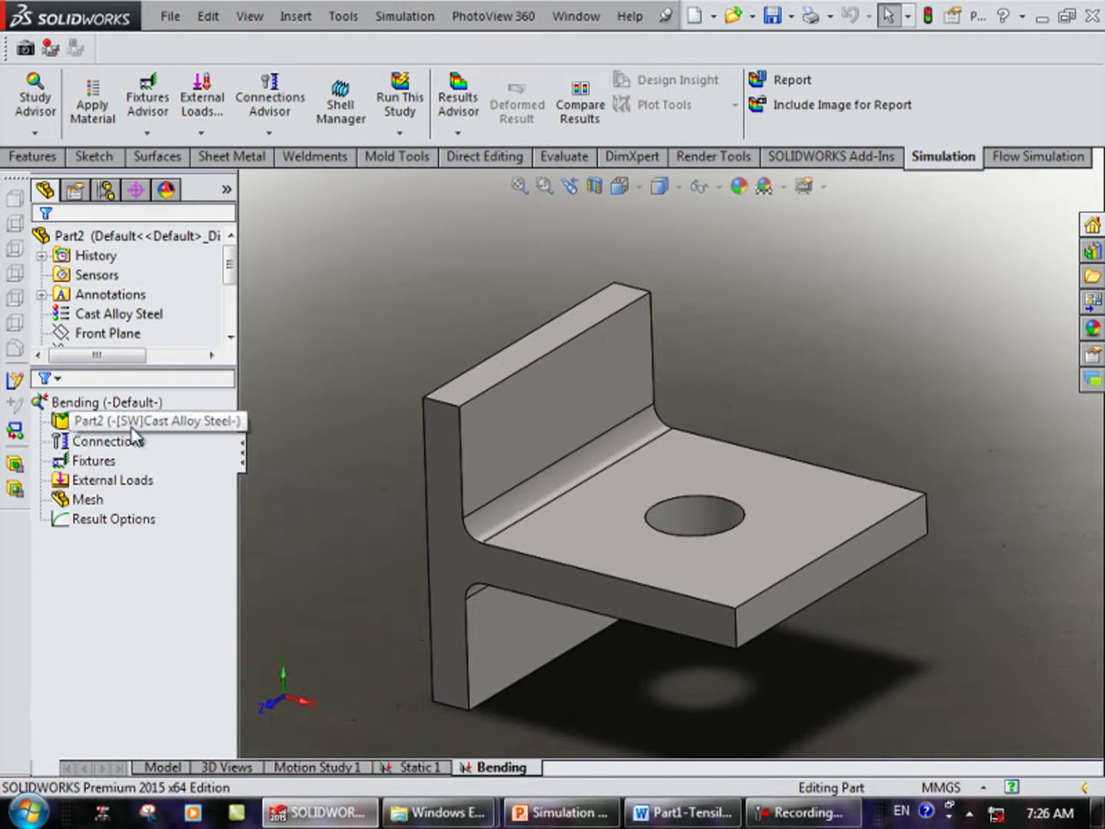
{"action": "right_click", "coordinate": [104, 443]}
{"action": "left_click", "coordinate": [336, 360]}
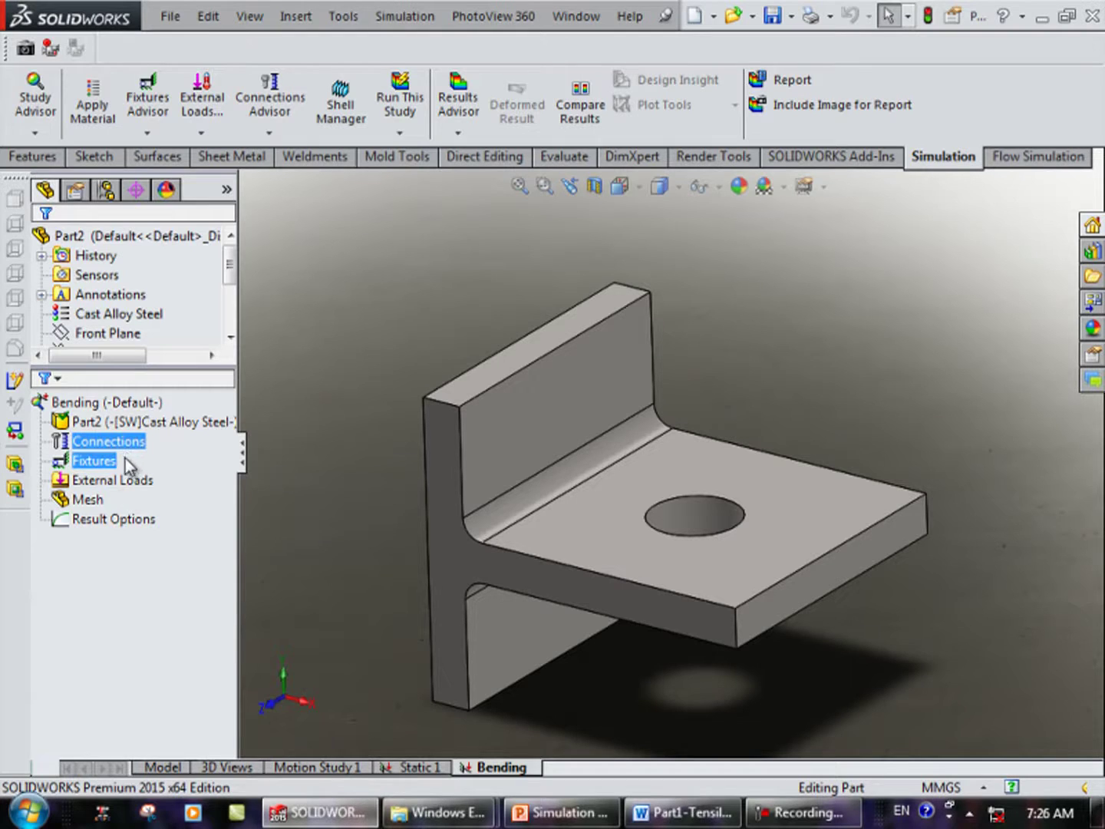
Add a Fixed Geometry support, Fixed-1, on the back face of the bracket's upright plate.
{"action": "right_click", "coordinate": [85, 463]}
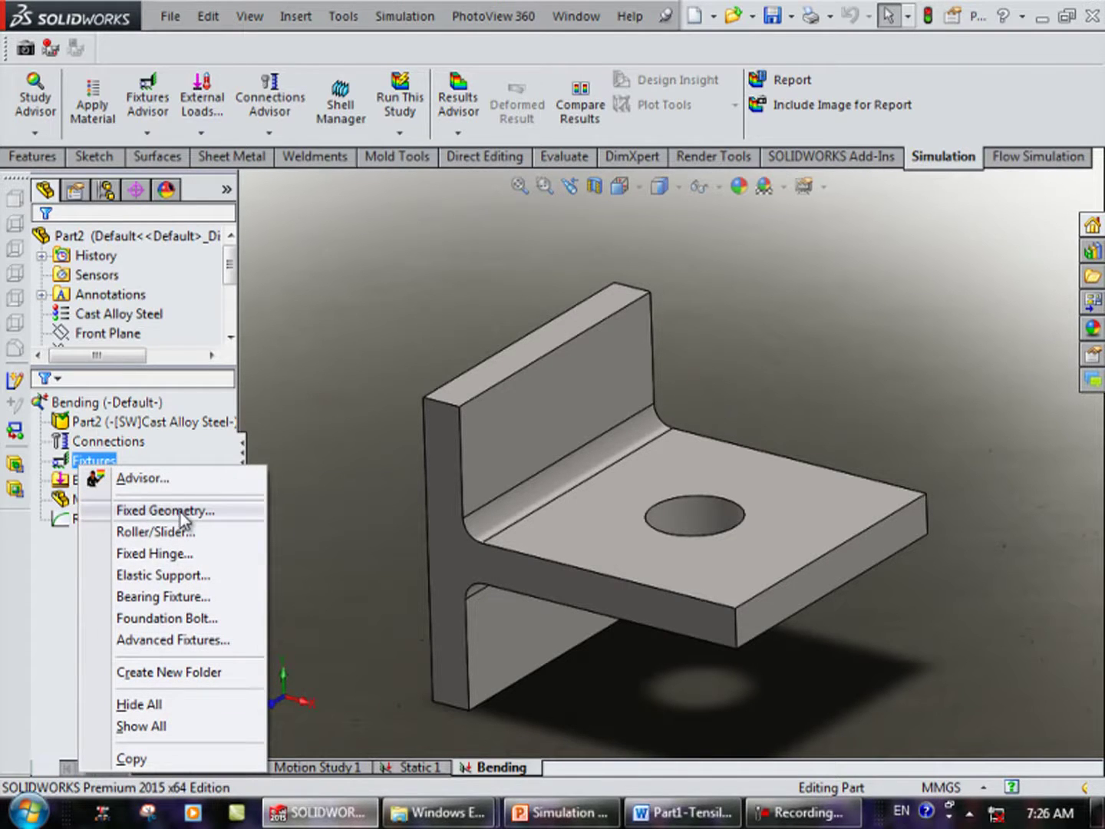
{"action": "left_click", "coordinate": [149, 512]}
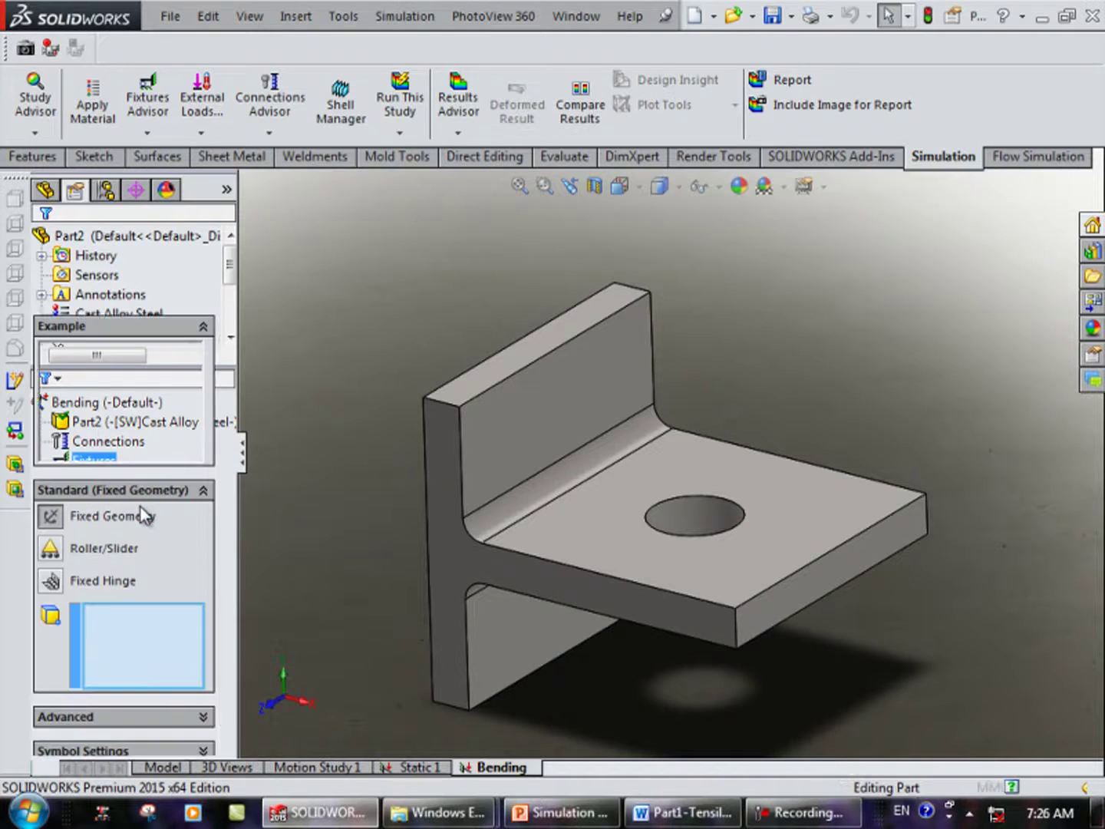
{"action": "mouse_move", "coordinate": [351, 378]}
{"action": "middle_mouse_down"}
{"action": "mouse_move", "coordinate": [483, 361]}
{"action": "mouse_move", "coordinate": [577, 430]}
{"action": "middle_mouse_up"}
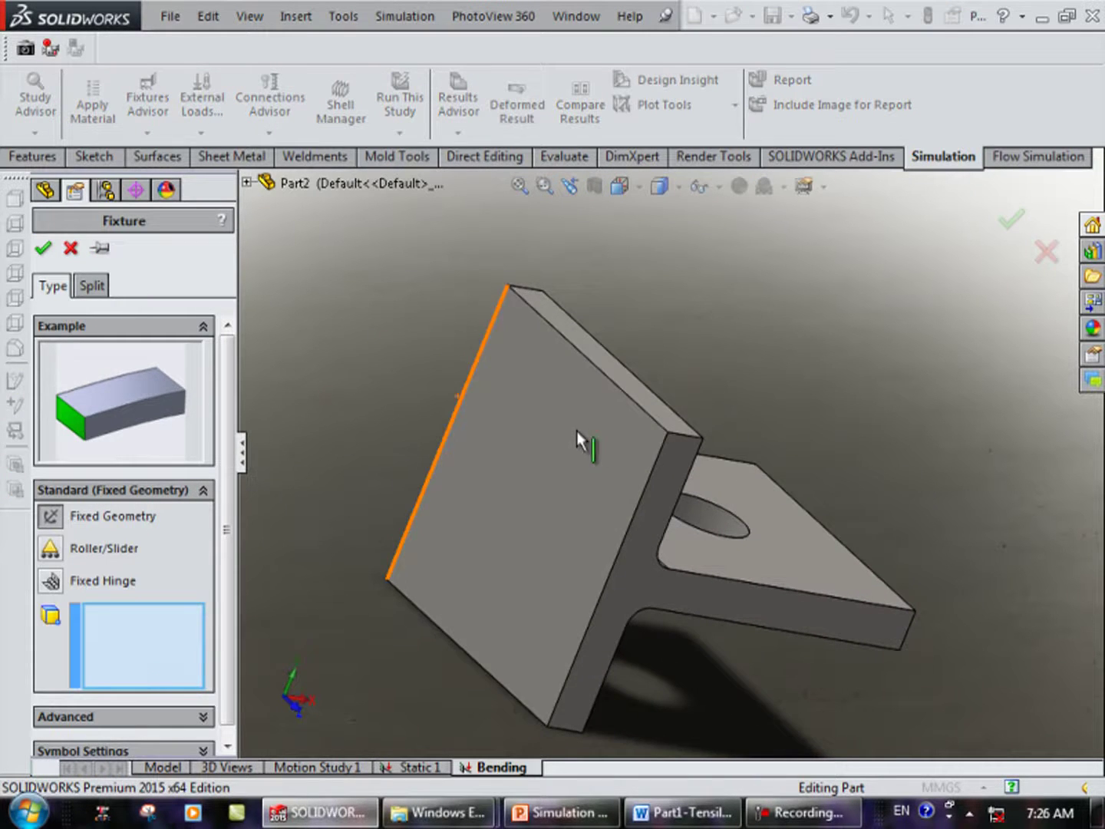
{"action": "left_click", "coordinate": [576, 430]}
{"action": "mouse_move", "coordinate": [505, 508]}
{"action": "middle_mouse_down"}
{"action": "mouse_move", "coordinate": [363, 411]}
{"action": "mouse_move", "coordinate": [420, 429]}
{"action": "middle_mouse_up"}
{"action": "left_click", "coordinate": [43, 247]}
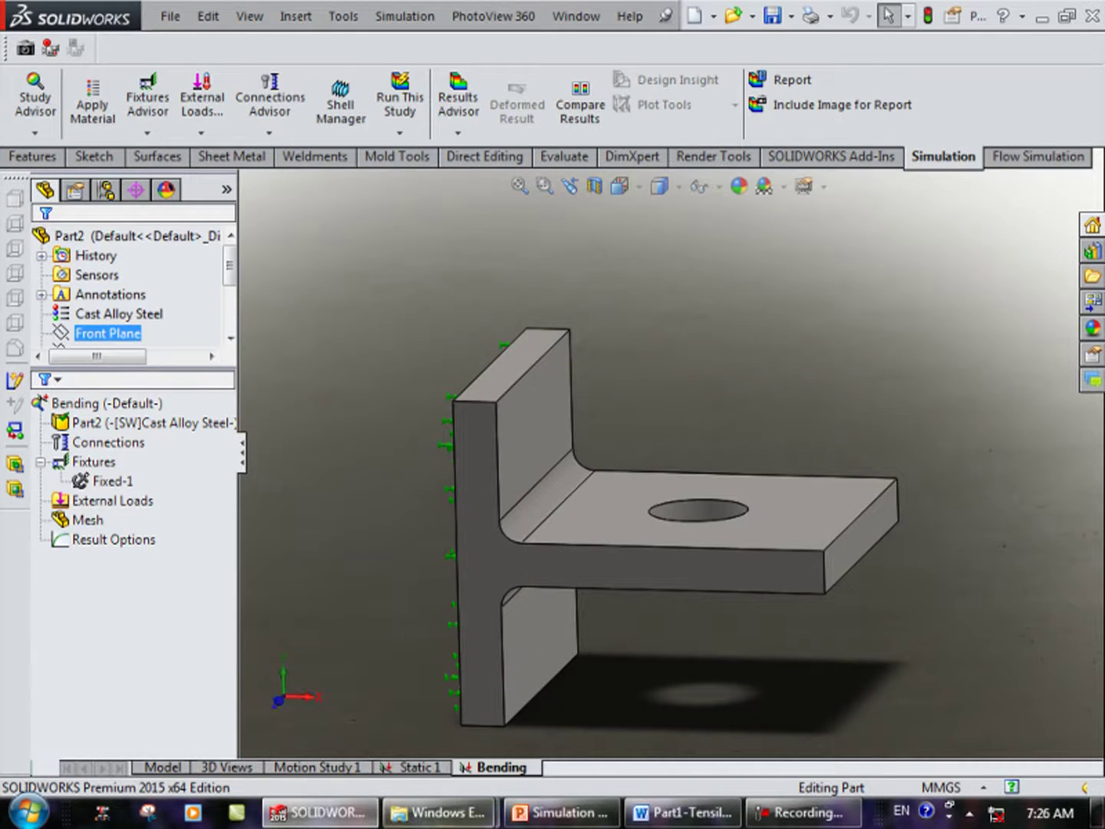
{"action": "left_click", "coordinate": [560, 811]}
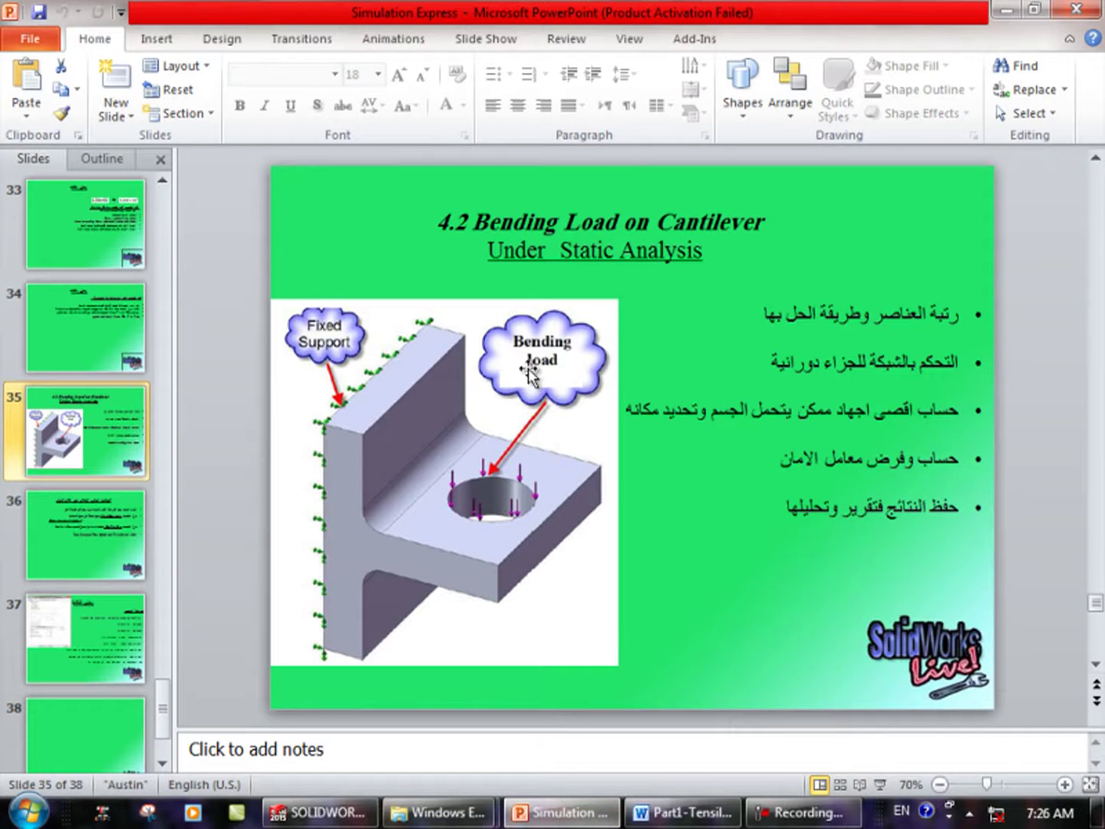
Return to the bracket model, orbit it for inspection, and review the Fixed-1 support.
{"action": "left_click", "coordinate": [1012, 9]}
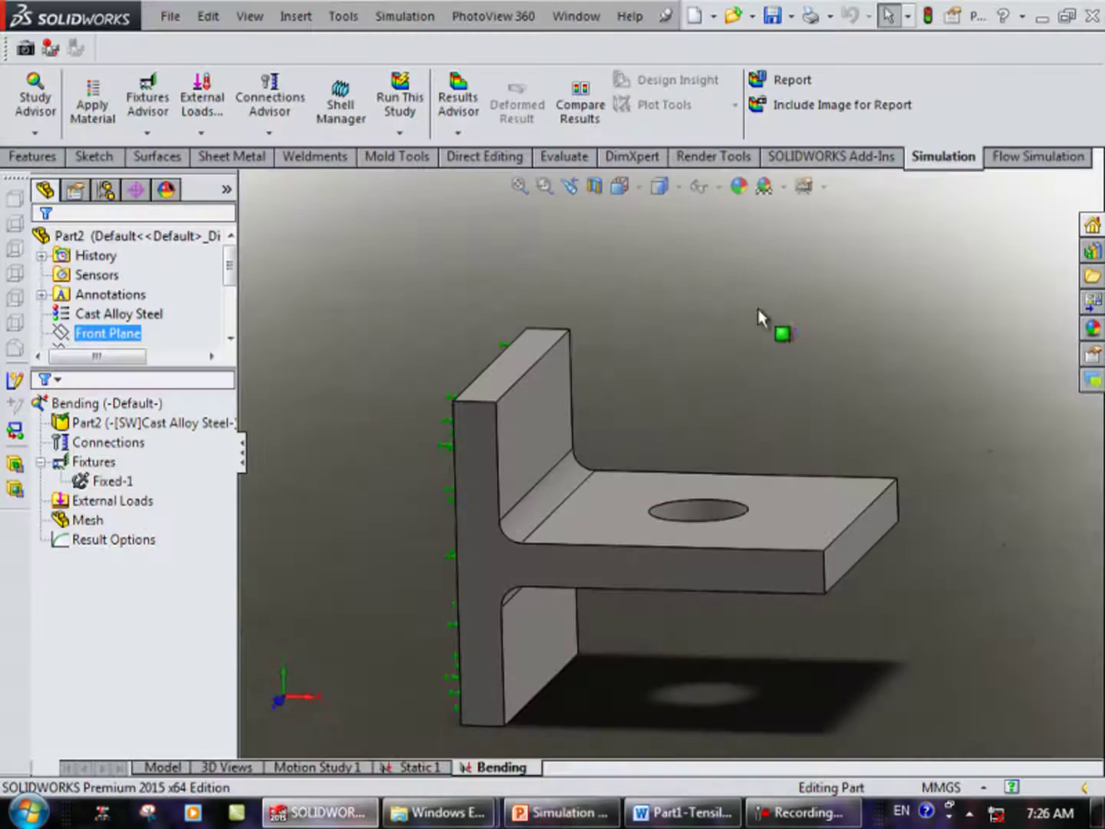
{"action": "mouse_move", "coordinate": [640, 480]}
{"action": "middle_mouse_down"}
{"action": "mouse_move", "coordinate": [591, 513]}
{"action": "mouse_move", "coordinate": [694, 520]}
{"action": "middle_mouse_up"}
{"action": "scroll", "coordinate": [695, 521], "scroll_direction": "down", "scroll_amount": 5}
{"action": "mouse_move", "coordinate": [648, 424]}
{"action": "middle_mouse_down"}
{"action": "mouse_move", "coordinate": [636, 514]}
{"action": "mouse_move", "coordinate": [662, 533]}
{"action": "middle_mouse_up"}
{"action": "scroll", "coordinate": [662, 534], "scroll_direction": "up", "scroll_amount": 5}
{"action": "mouse_move", "coordinate": [598, 422]}
{"action": "middle_mouse_down"}
{"action": "mouse_move", "coordinate": [592, 434]}
{"action": "mouse_move", "coordinate": [651, 418]}
{"action": "middle_mouse_up"}
{"action": "scroll", "coordinate": [613, 446], "scroll_direction": "down", "scroll_amount": 2}
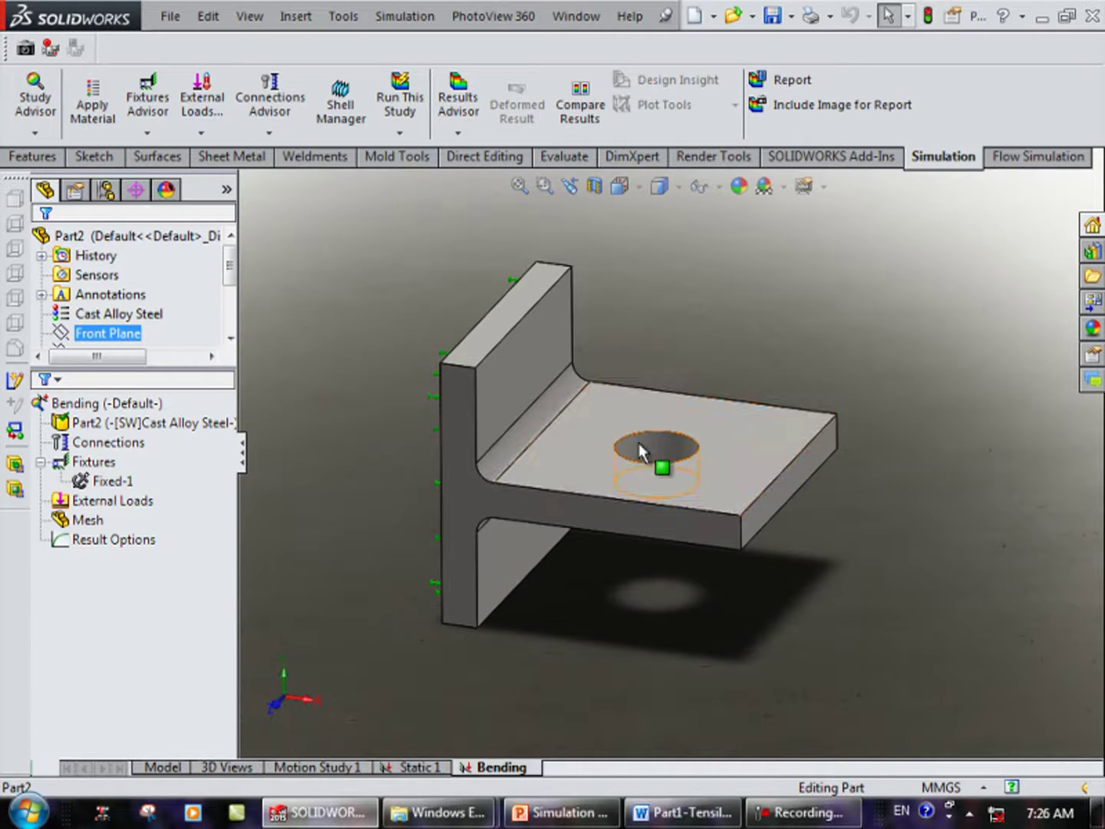
{"action": "left_click", "coordinate": [129, 481]}
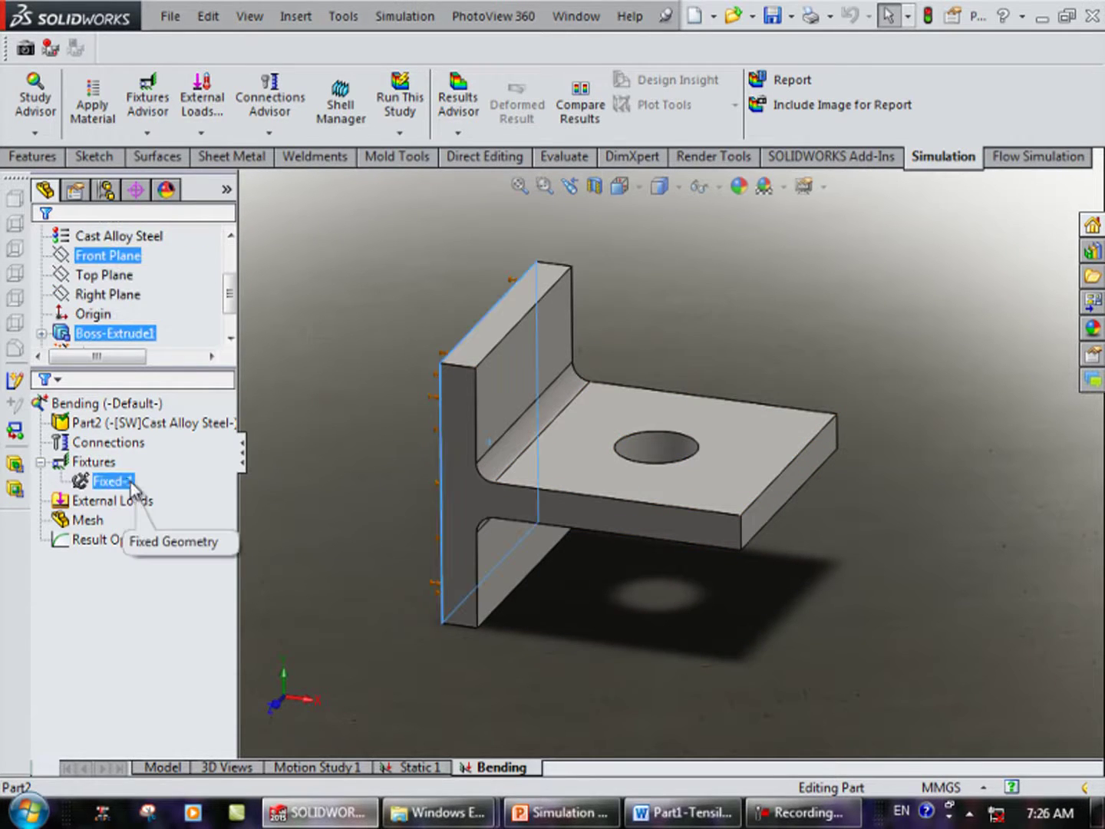
Start a Force load on the hole's edge, directed normal to the top flange face.
{"action": "right_click", "coordinate": [96, 501]}
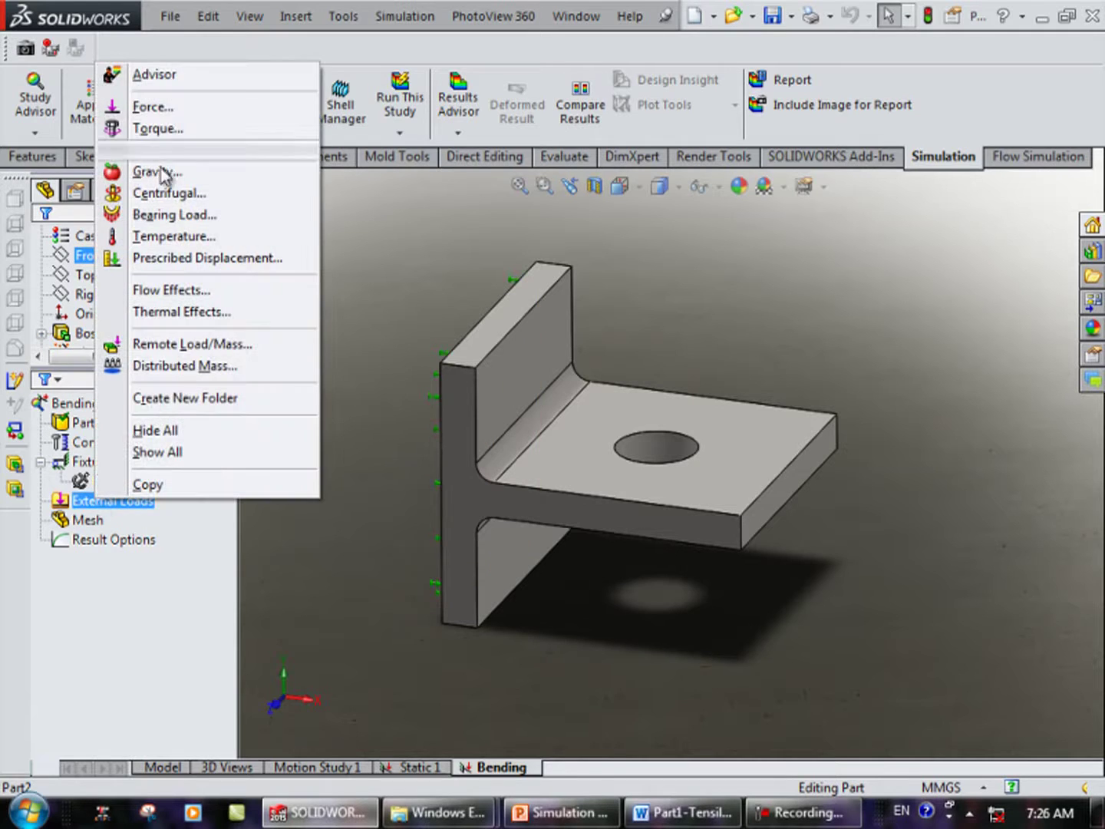
{"action": "left_click", "coordinate": [283, 549]}
{"action": "right_click", "coordinate": [89, 506]}
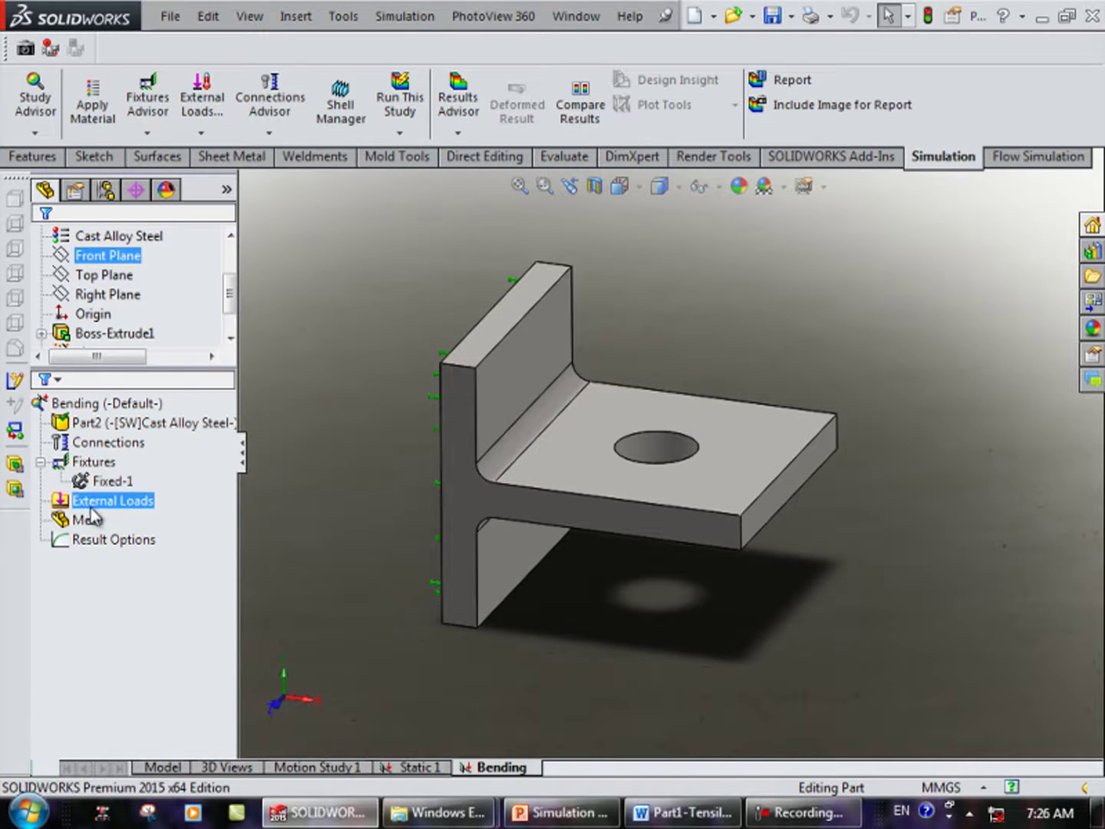
{"action": "left_click", "coordinate": [149, 114]}
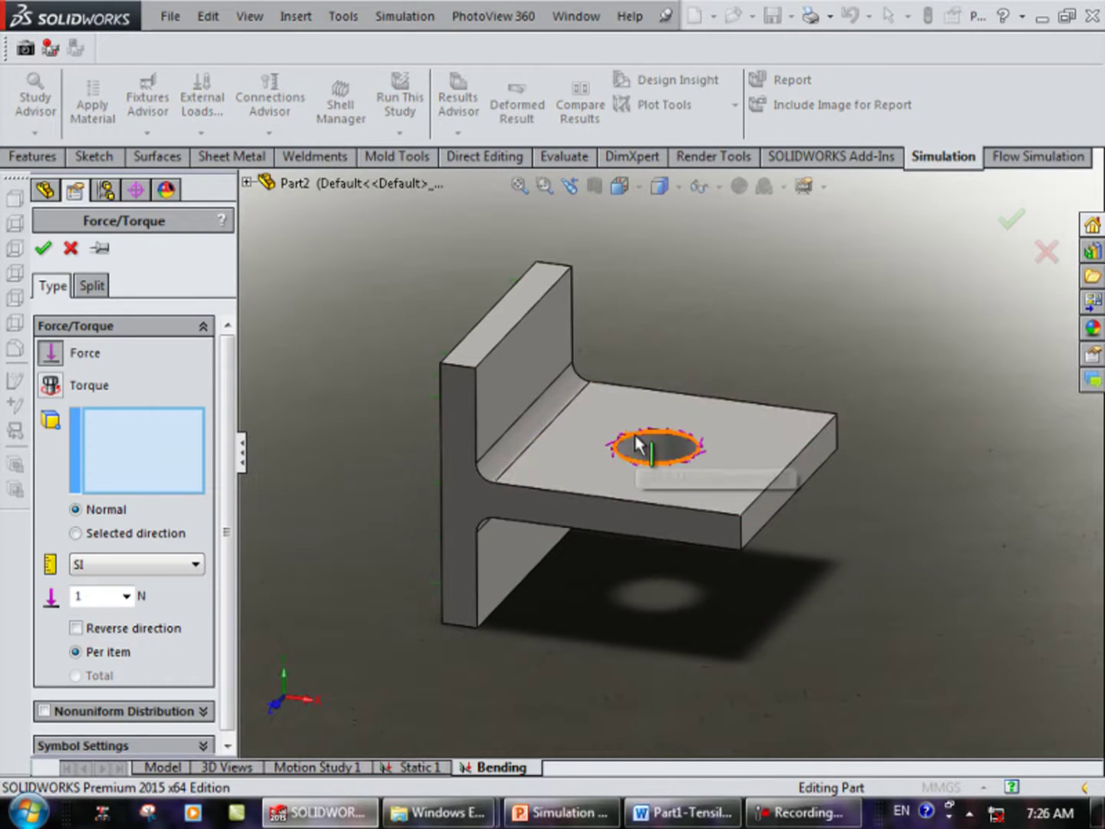
{"action": "left_click", "coordinate": [634, 435]}
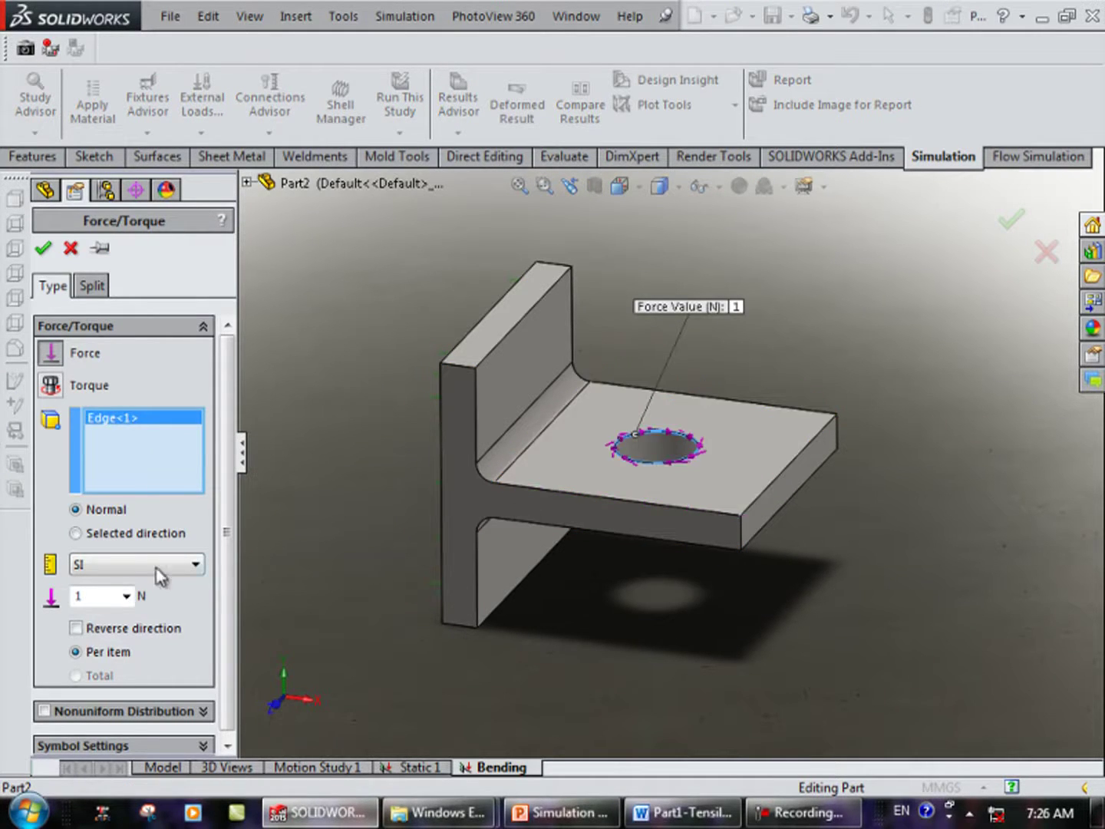
{"action": "left_click", "coordinate": [110, 537]}
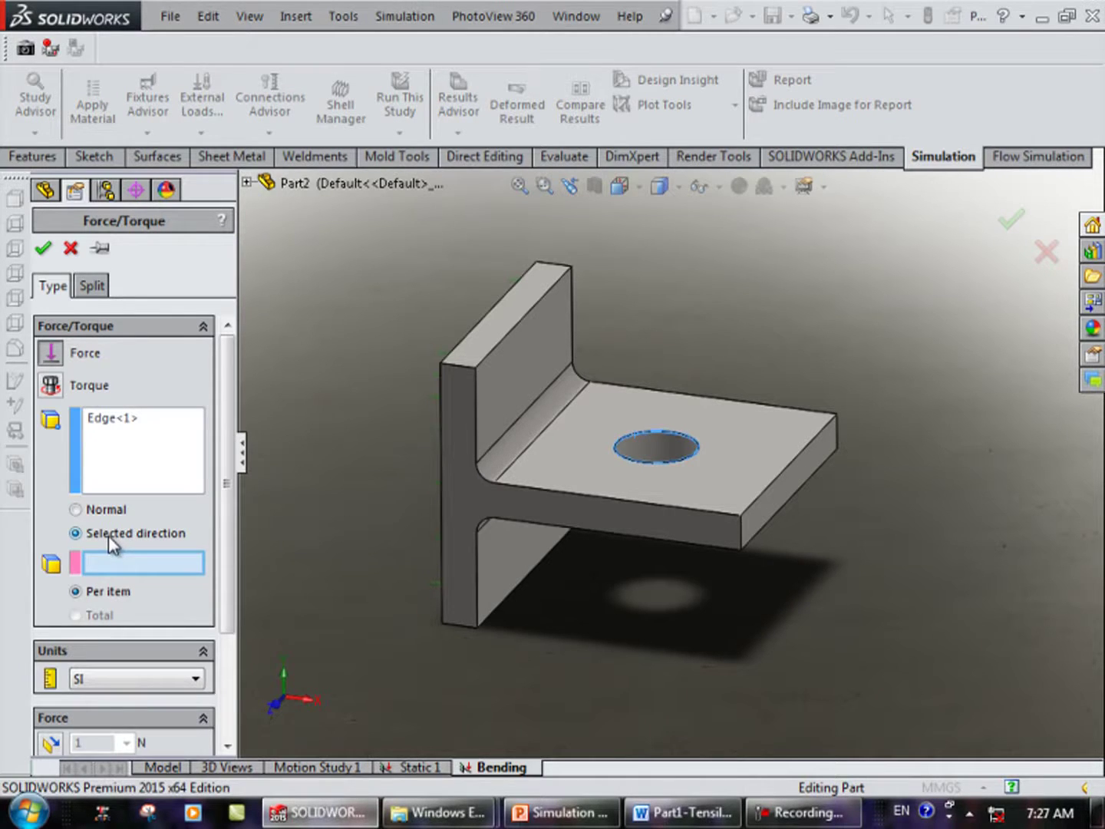
{"action": "left_click", "coordinate": [596, 449]}
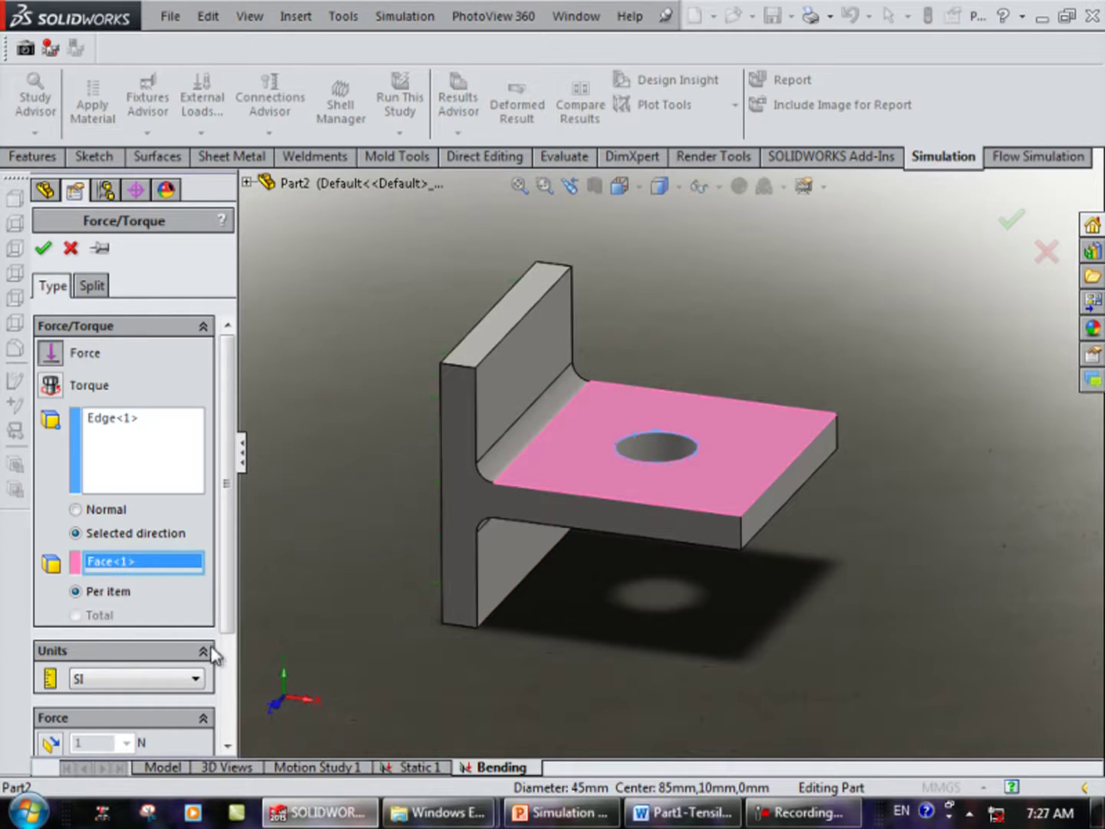
{"action": "left_click_drag", "start_coordinate": [227, 589], "coordinate": [231, 694]}
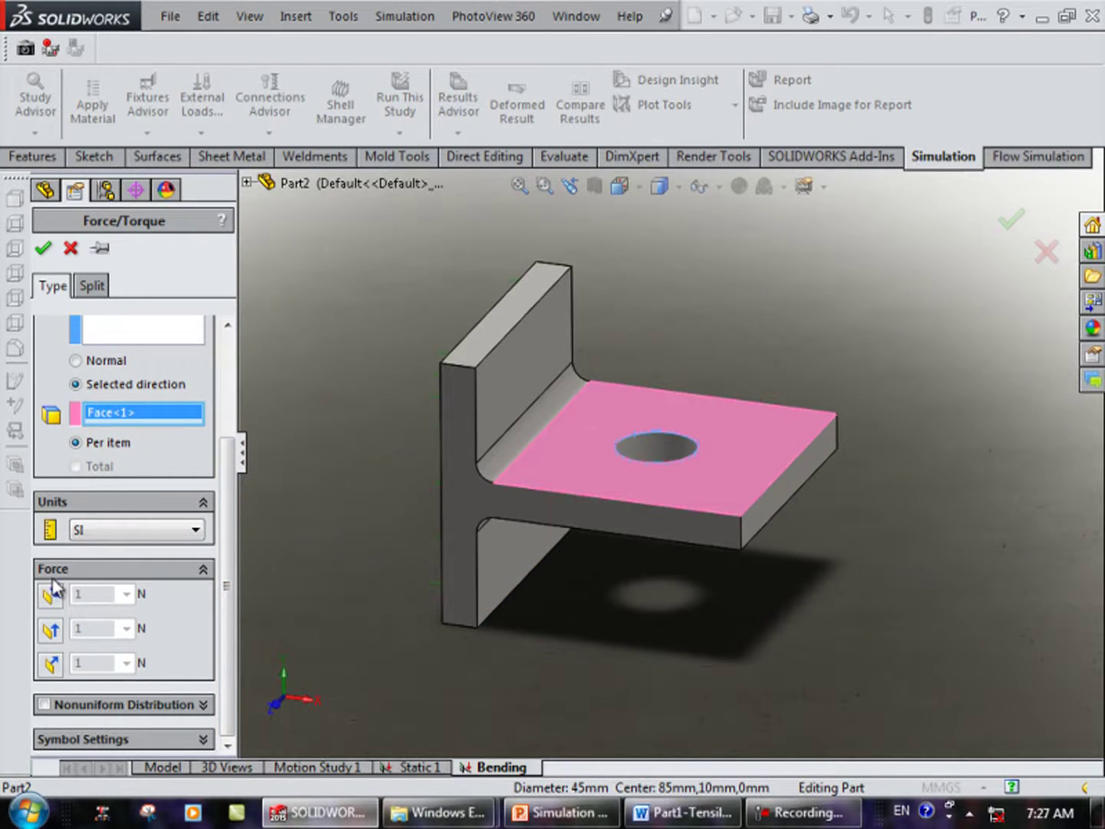
{"action": "left_click", "coordinate": [53, 664]}
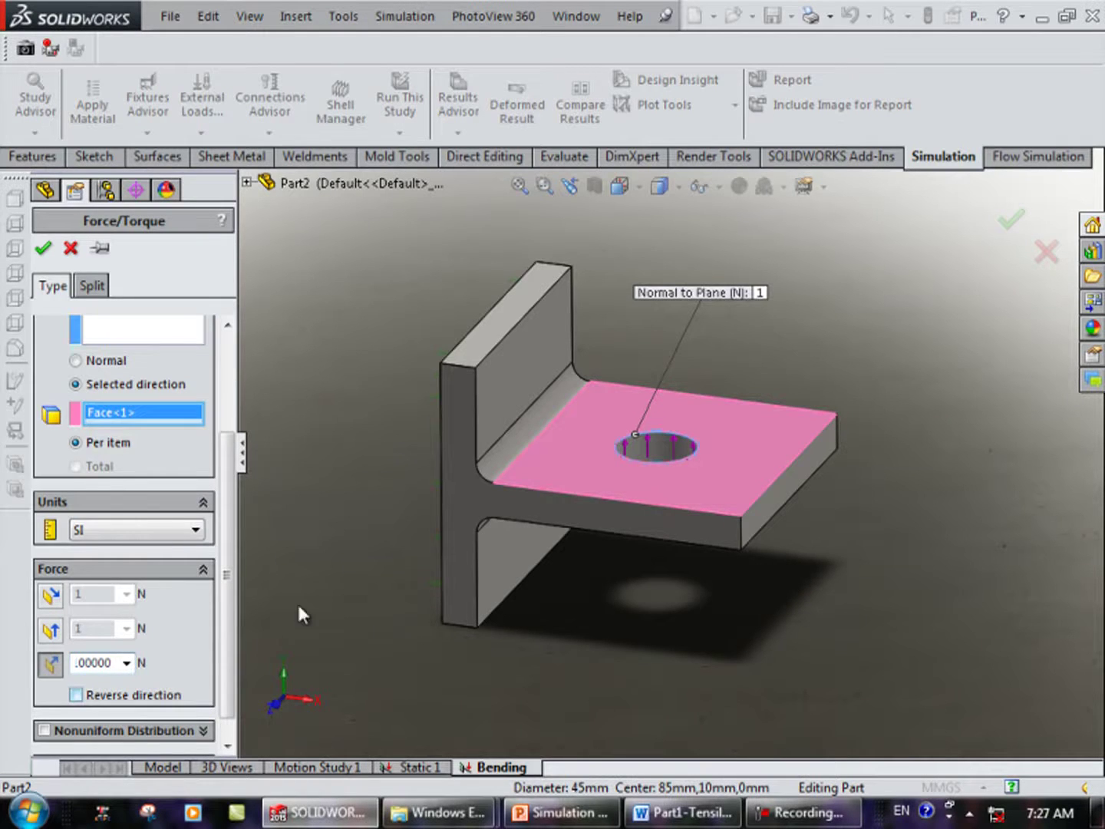
Reverse the force downward and apply it as the 100000 N Force-1 load.
{"action": "scroll", "coordinate": [694, 464], "scroll_direction": "down", "scroll_amount": 3}
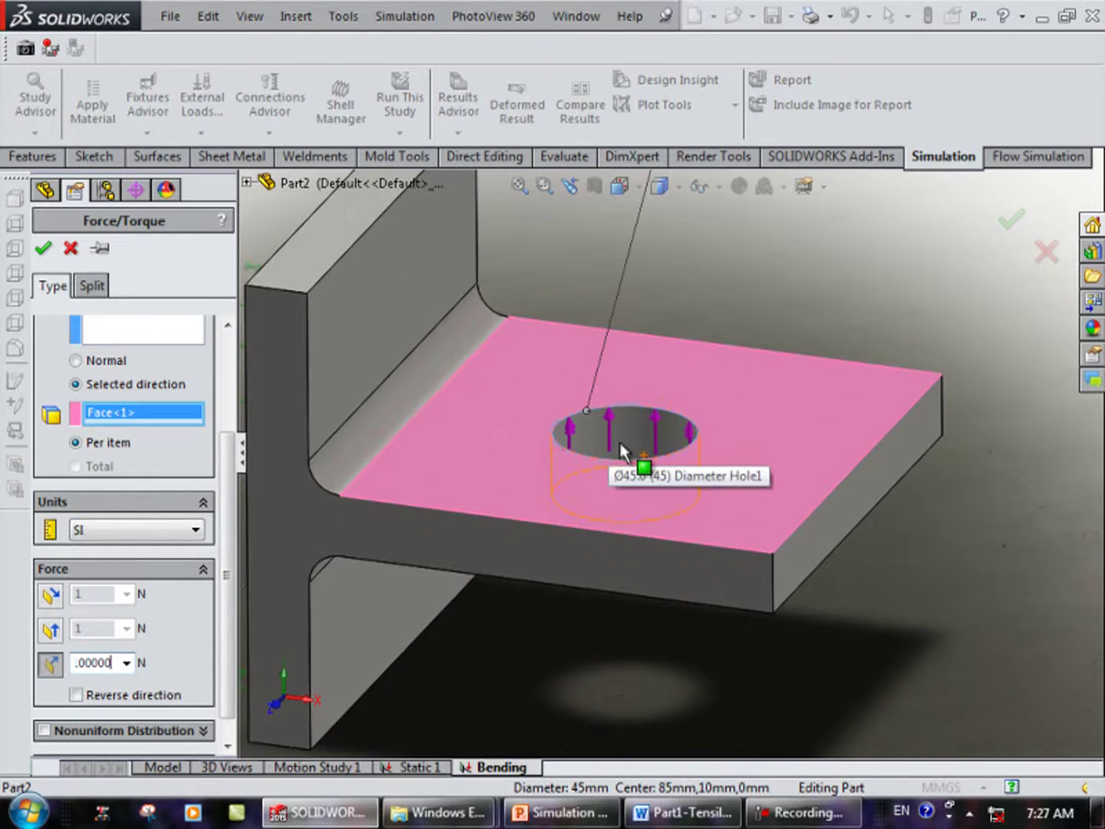
{"action": "scroll", "coordinate": [620, 451], "scroll_direction": "up", "scroll_amount": 3}
{"action": "scroll", "coordinate": [638, 407], "scroll_direction": "up", "scroll_amount": 1}
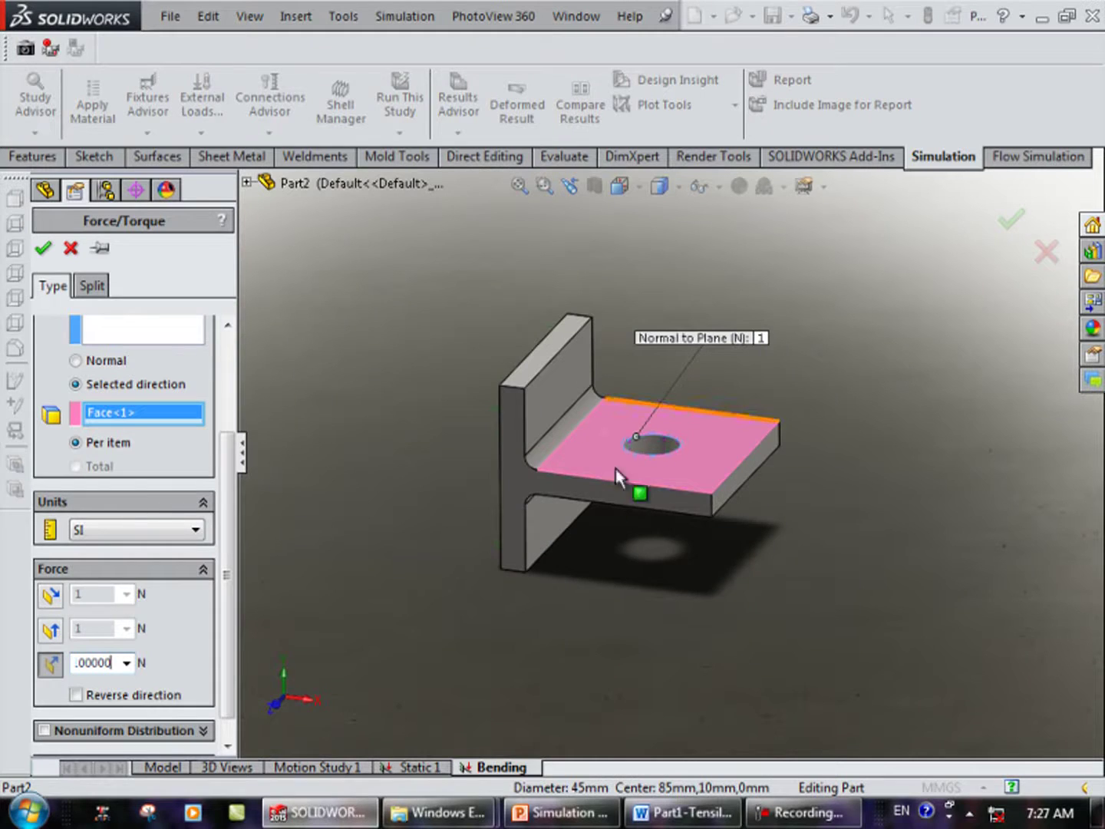
{"action": "left_click", "coordinate": [114, 699]}
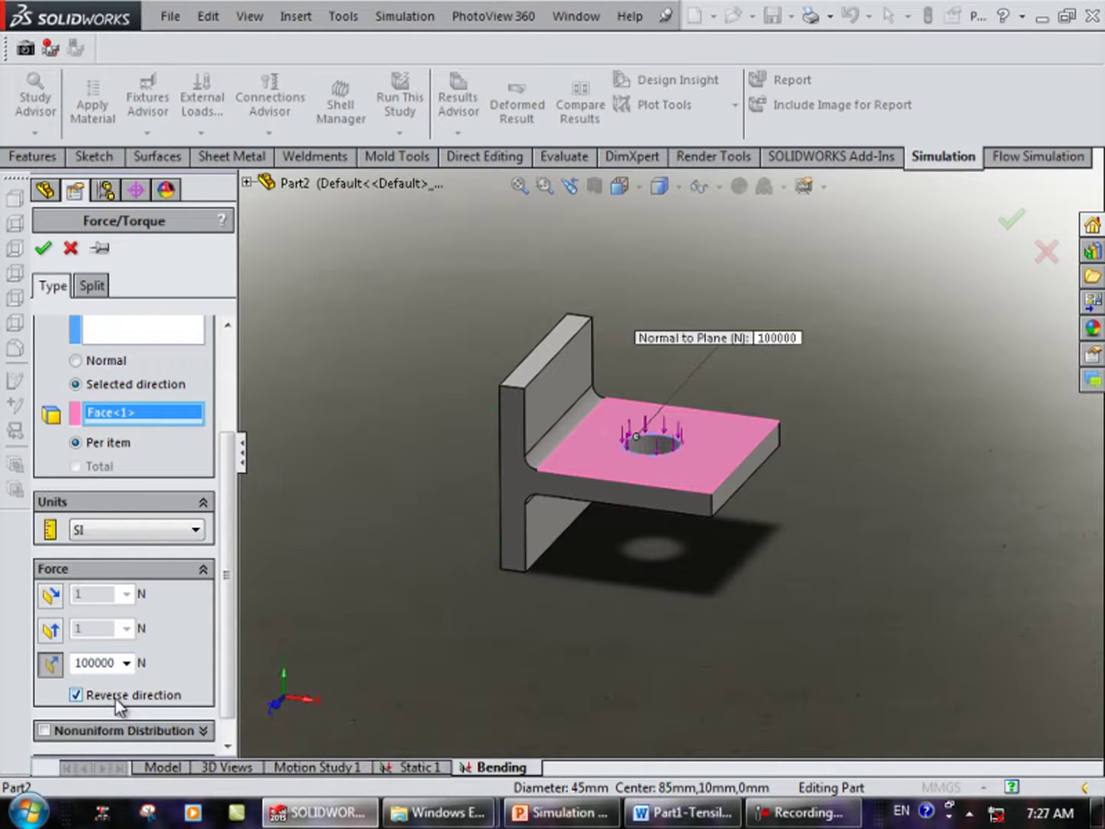
{"action": "scroll", "coordinate": [645, 419], "scroll_direction": "down", "scroll_amount": 2}
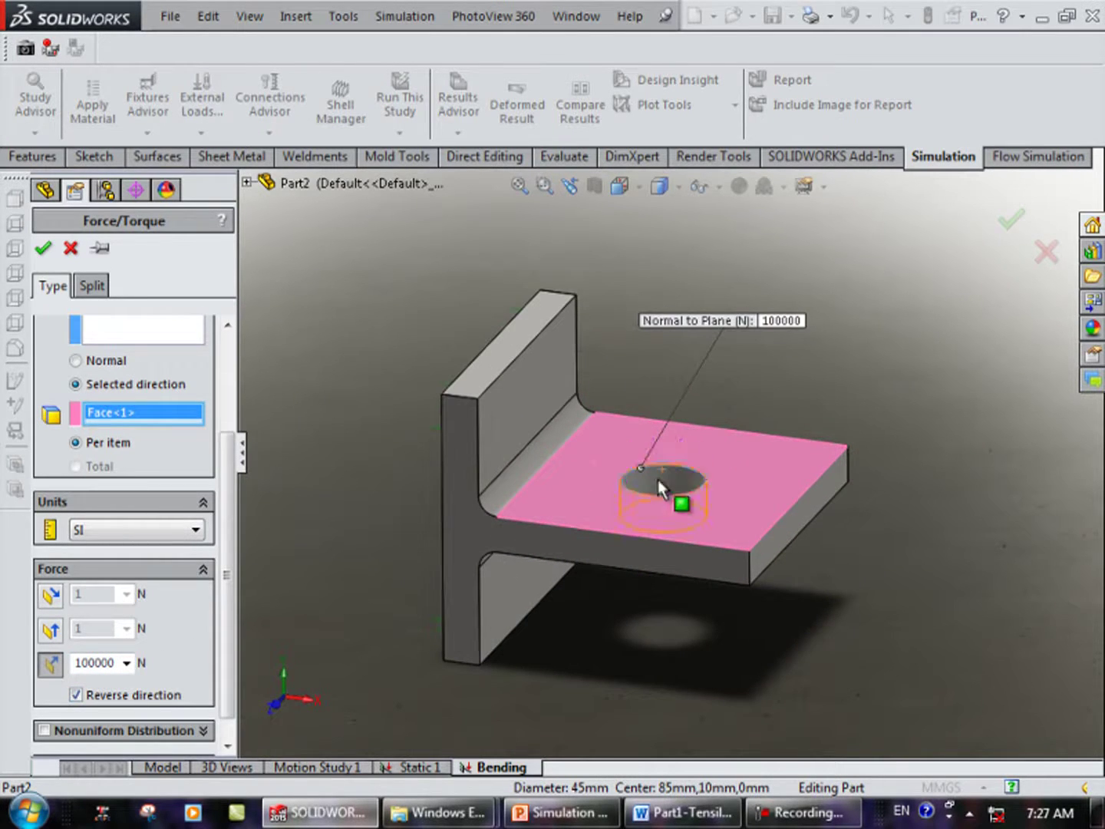
{"action": "left_click", "coordinate": [43, 253]}
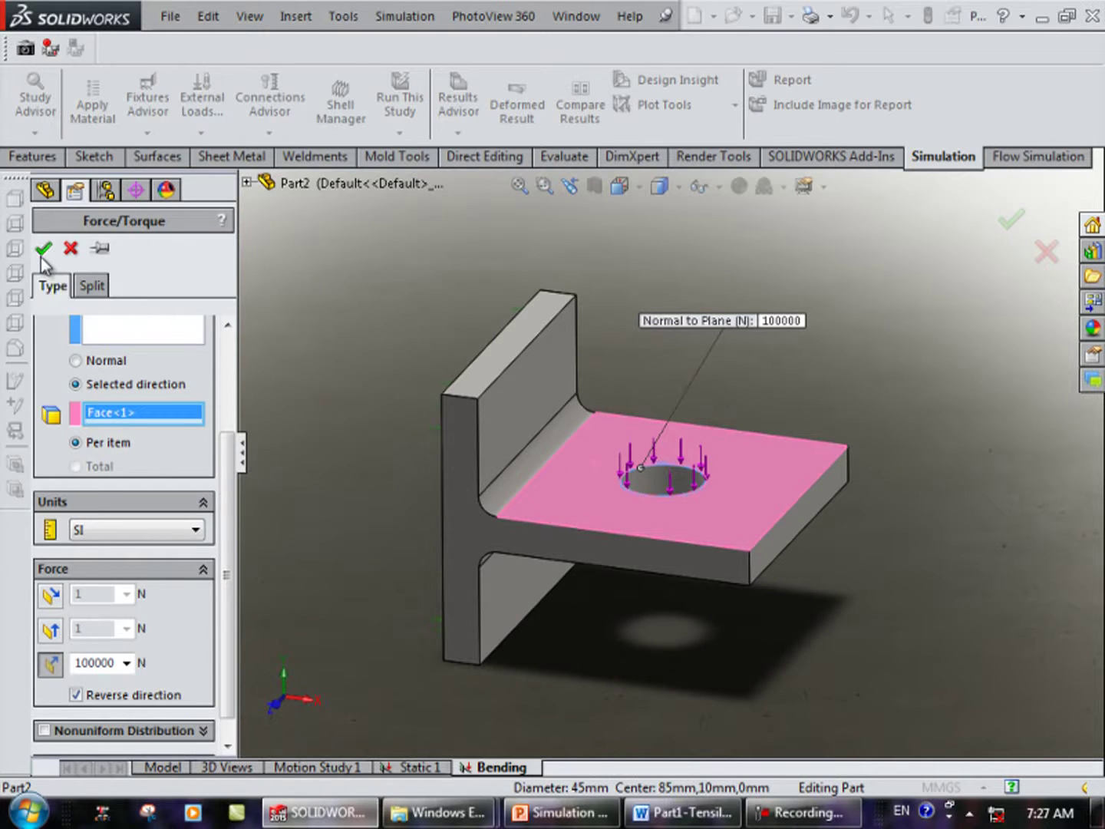
{"action": "mouse_move", "coordinate": [721, 349]}
{"action": "middle_mouse_down"}
{"action": "mouse_move", "coordinate": [700, 347]}
{"action": "mouse_move", "coordinate": [714, 315]}
{"action": "mouse_move", "coordinate": [646, 461]}
{"action": "mouse_move", "coordinate": [644, 354]}
{"action": "mouse_move", "coordinate": [639, 477]}
{"action": "middle_mouse_up"}
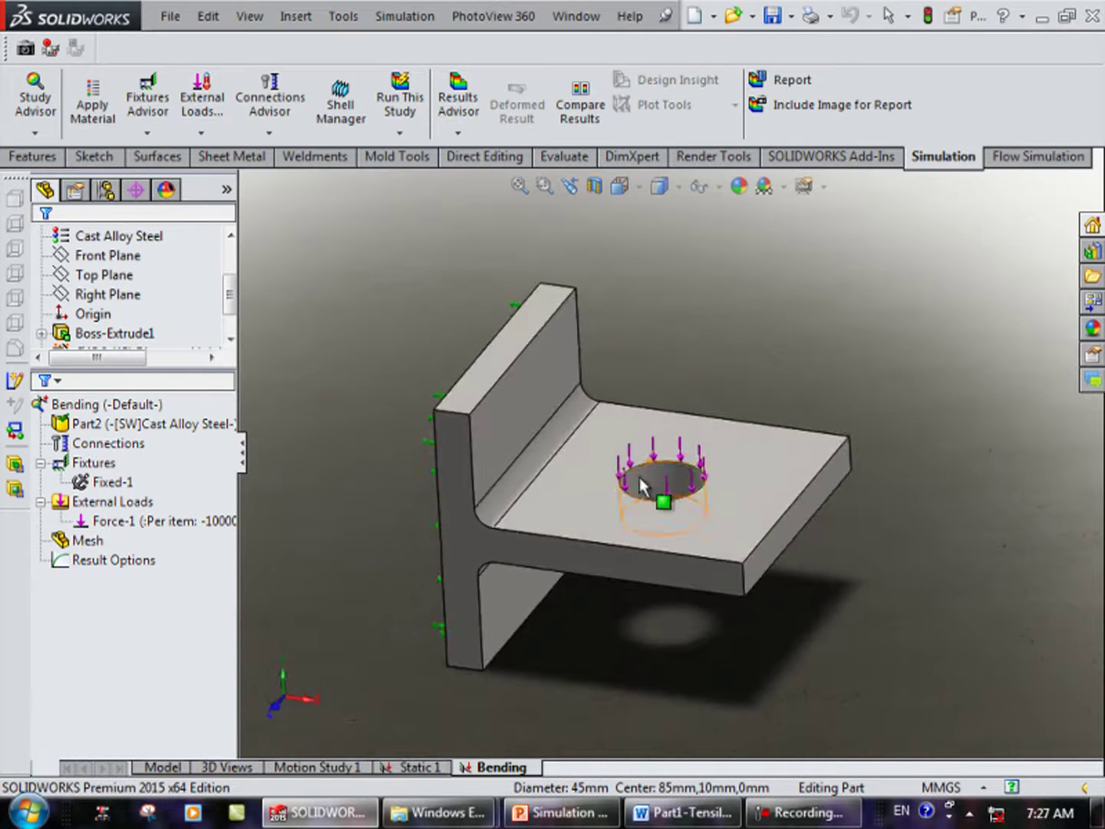
{"action": "left_click", "coordinate": [74, 543]}
Generate a solid mesh on the bracket with the default Mesh settings.
{"action": "right_click", "coordinate": [73, 543]}
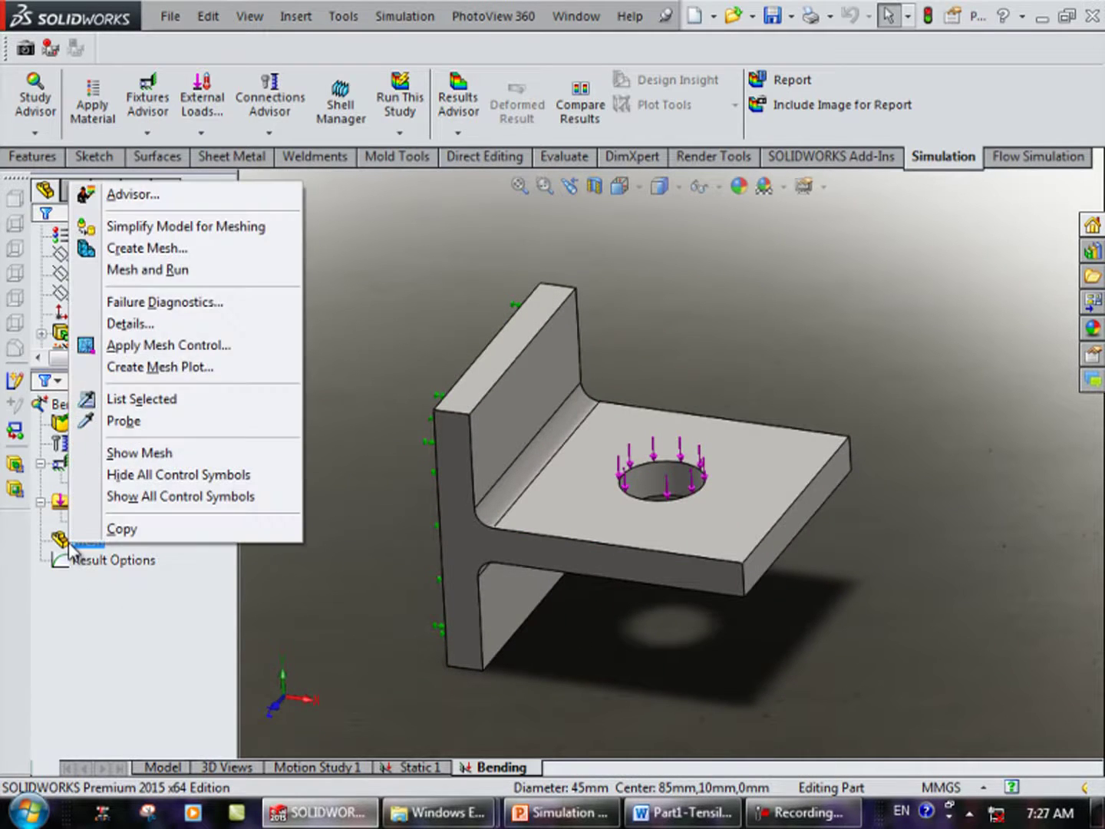
{"action": "left_click", "coordinate": [132, 253]}
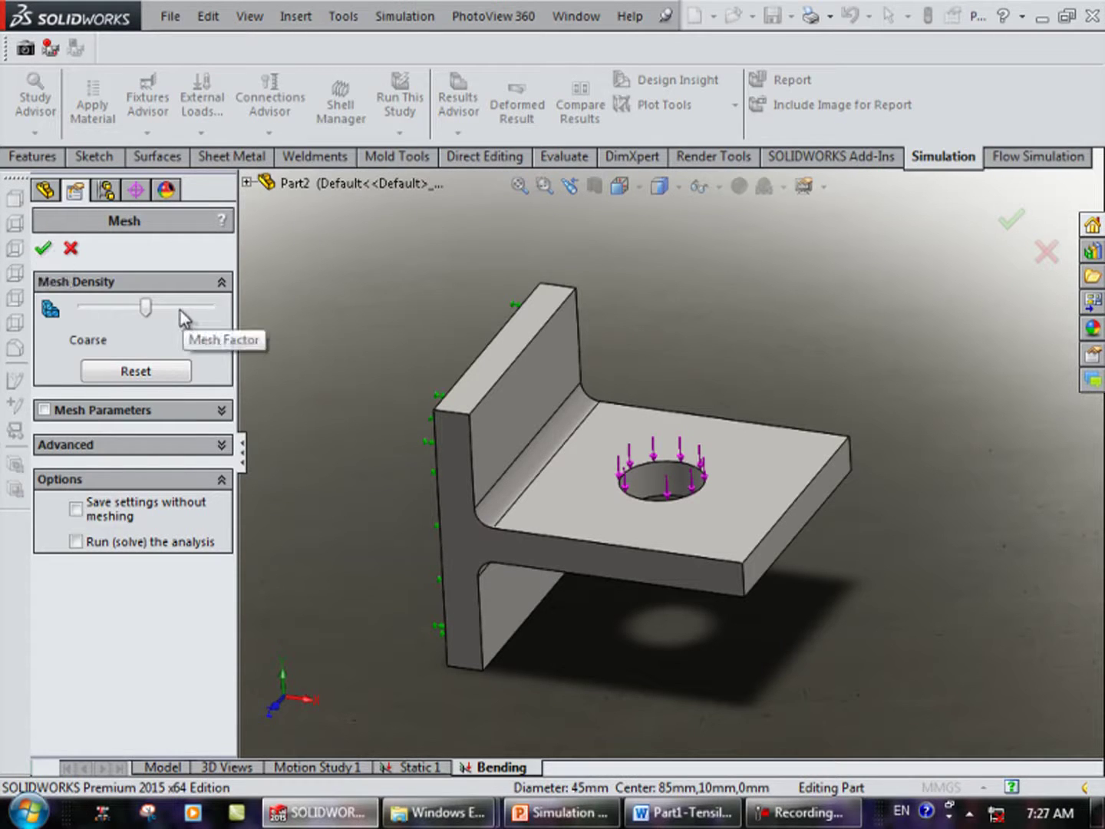
{"action": "left_click", "coordinate": [43, 248]}
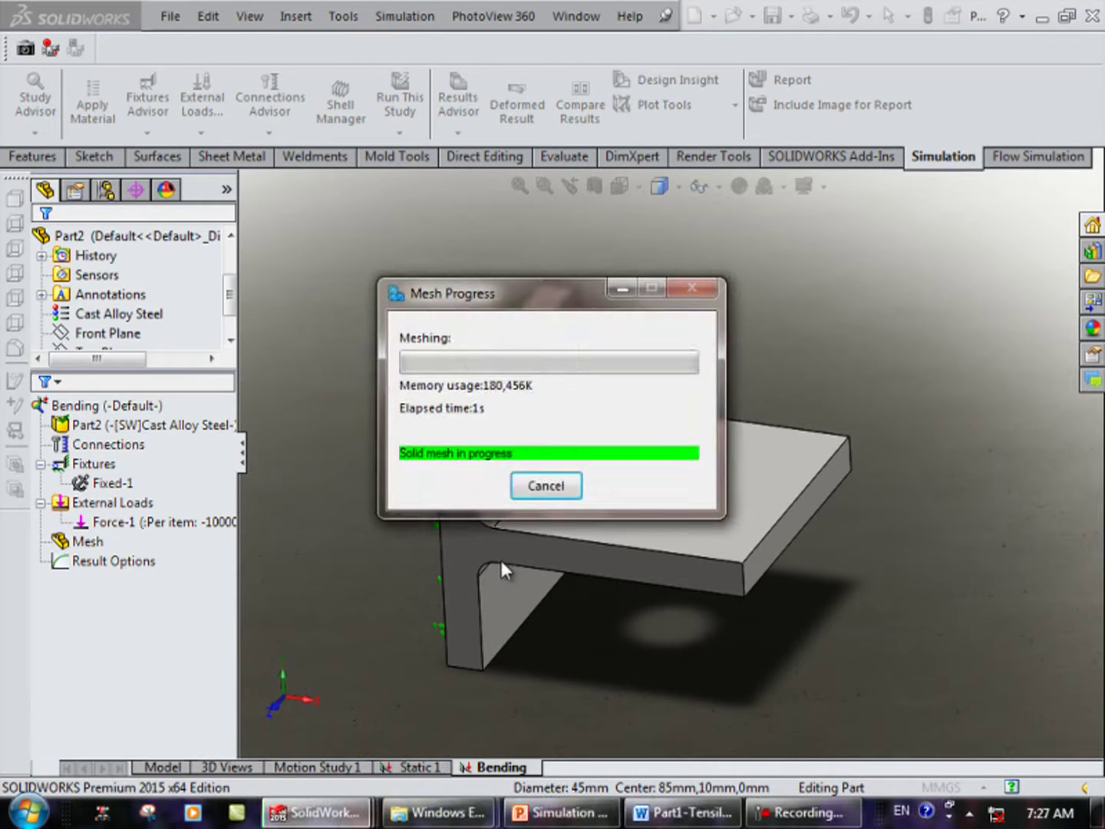
{"action": "mouse_move", "coordinate": [618, 564]}
{"action": "middle_mouse_down"}
{"action": "mouse_move", "coordinate": [537, 505]}
{"action": "mouse_move", "coordinate": [518, 434]}
{"action": "mouse_move", "coordinate": [626, 381]}
{"action": "mouse_move", "coordinate": [570, 327]}
{"action": "mouse_move", "coordinate": [636, 401]}
{"action": "middle_mouse_up"}
Orbit and zoom around the meshed bracket to inspect the wall top, load arrows and fillet.
{"action": "scroll", "coordinate": [537, 505], "scroll_direction": "down", "scroll_amount": 3}
{"action": "scroll", "coordinate": [537, 502], "scroll_direction": "down", "scroll_amount": 2}
{"action": "scroll", "coordinate": [584, 383], "scroll_direction": "down", "scroll_amount": 2}
{"action": "scroll", "coordinate": [617, 388], "scroll_direction": "down", "scroll_amount": 2}
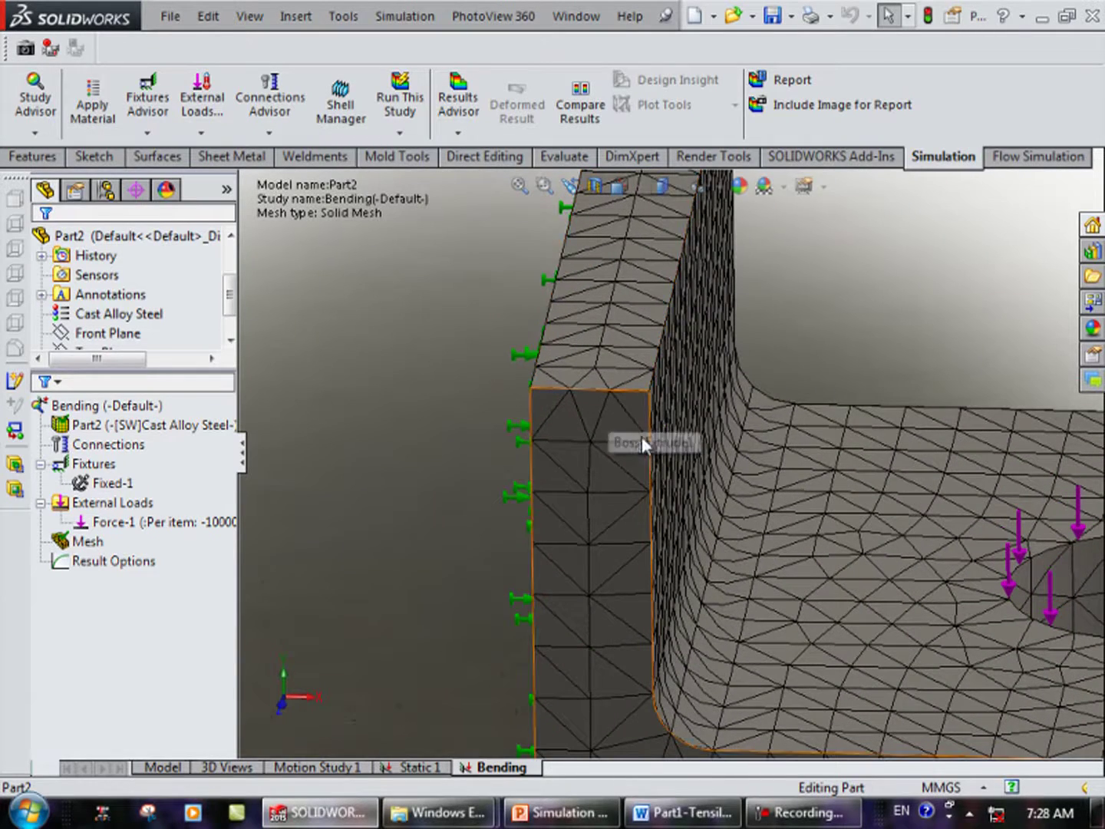
{"action": "middle_click_drag", "start_coordinate": [604, 448], "coordinate": [604, 389]}
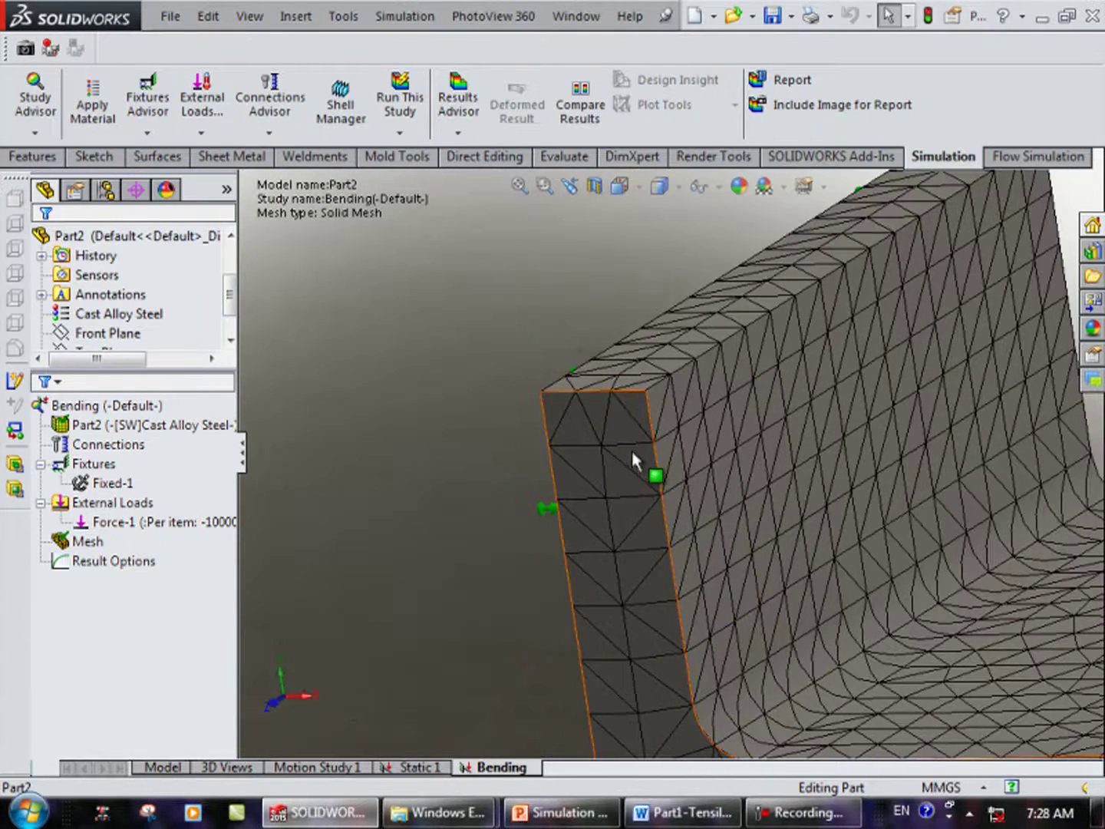
{"action": "middle_click_drag", "start_coordinate": [631, 451], "coordinate": [691, 595]}
{"action": "scroll", "coordinate": [735, 591], "scroll_direction": "up", "scroll_amount": 3}
{"action": "mouse_move", "coordinate": [791, 567]}
{"action": "middle_mouse_down"}
{"action": "mouse_move", "coordinate": [784, 646]}
{"action": "mouse_move", "coordinate": [844, 550]}
{"action": "mouse_move", "coordinate": [788, 548]}
{"action": "mouse_move", "coordinate": [846, 656]}
{"action": "middle_mouse_up"}
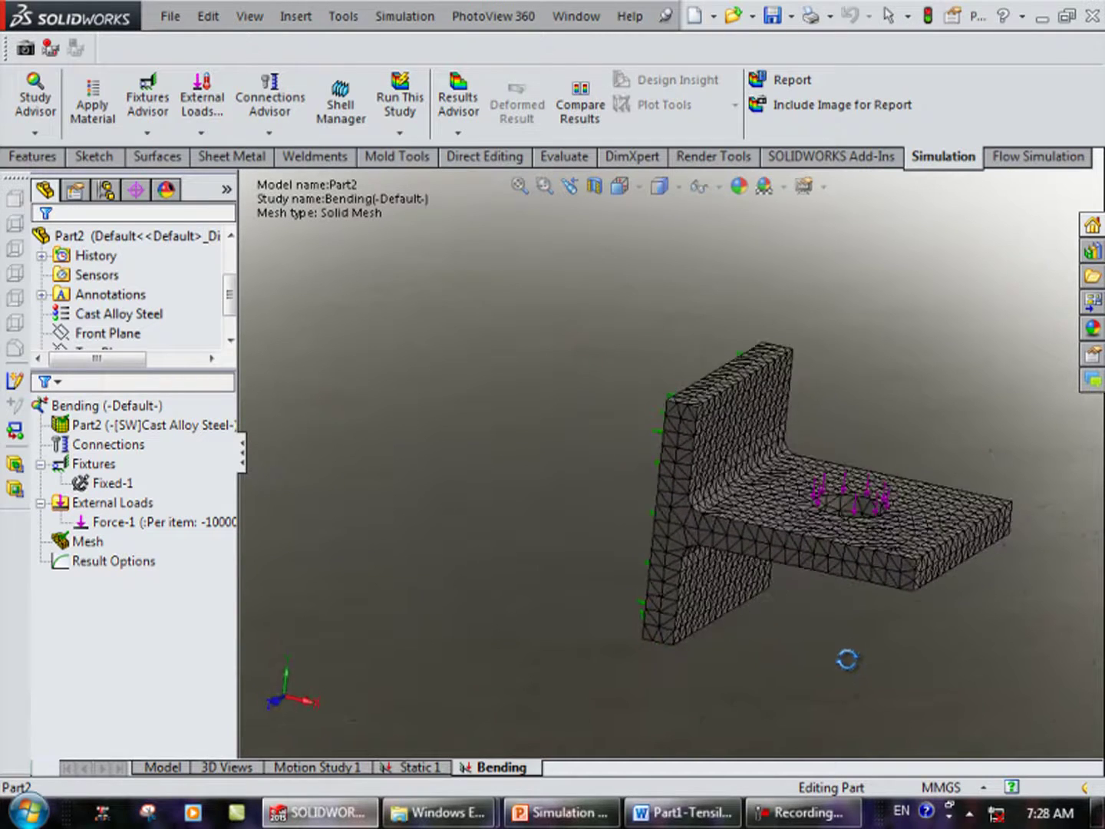
{"action": "scroll", "coordinate": [937, 525], "scroll_direction": "down", "scroll_amount": 3}
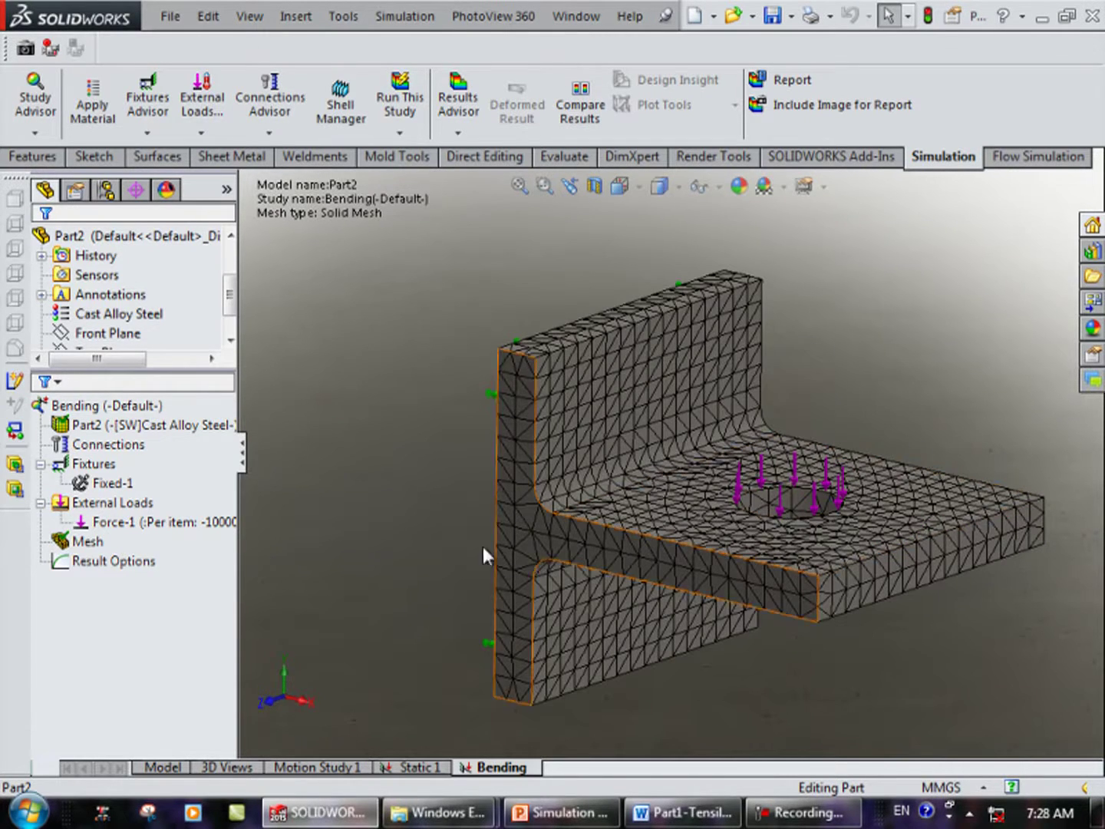
{"action": "right_click", "coordinate": [86, 541]}
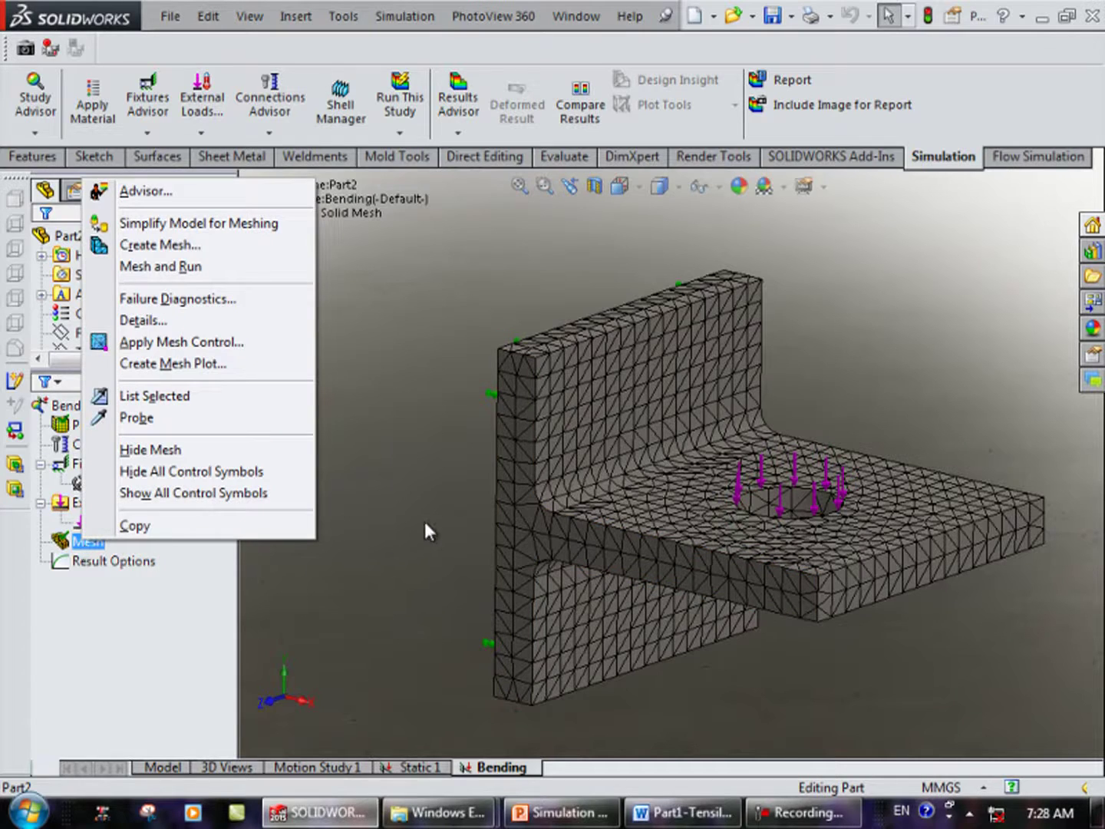
{"action": "left_click", "coordinate": [424, 523]}
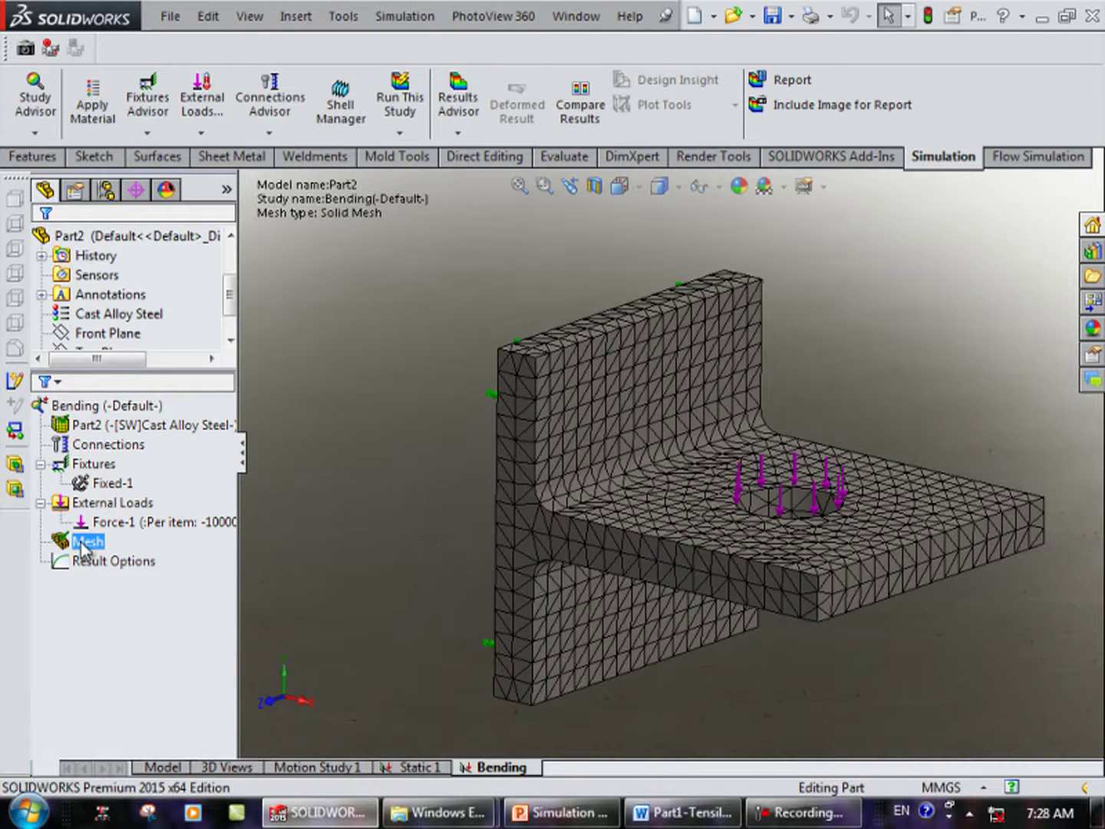
Apply a mesh control to the upper and lower fillet faces of the bracket.
{"action": "right_click", "coordinate": [87, 542]}
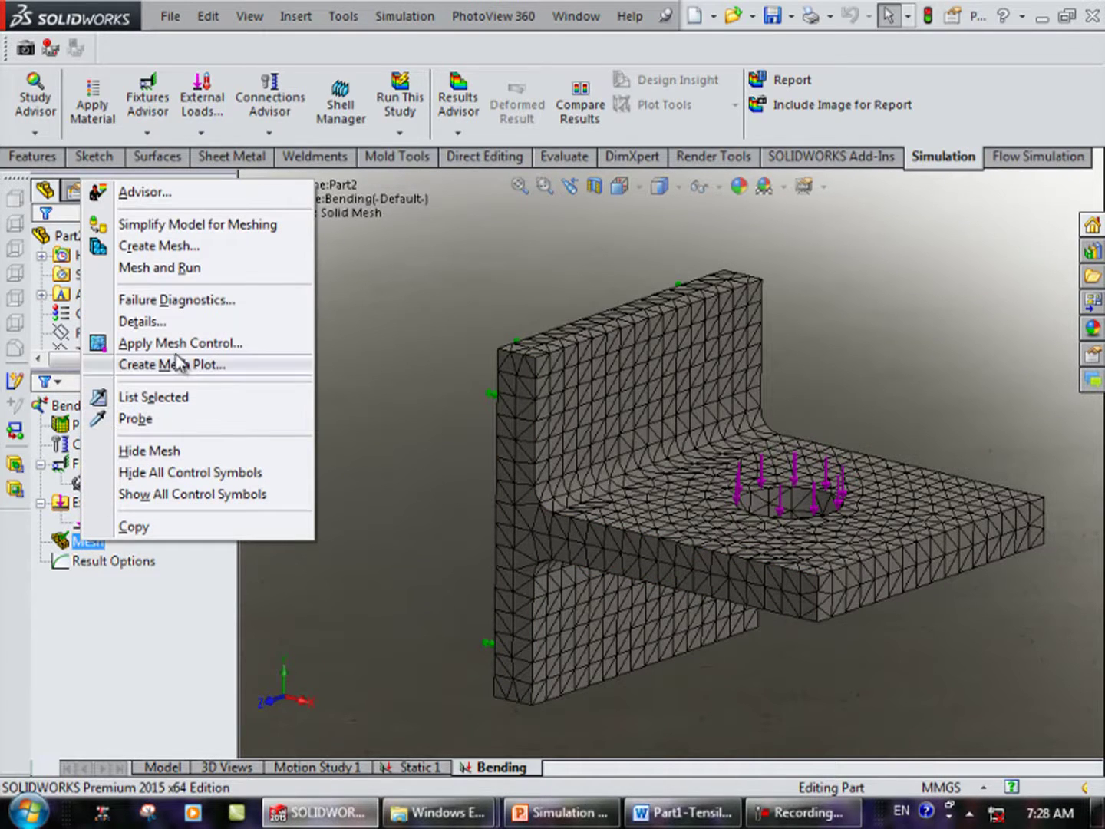
{"action": "left_click", "coordinate": [160, 348]}
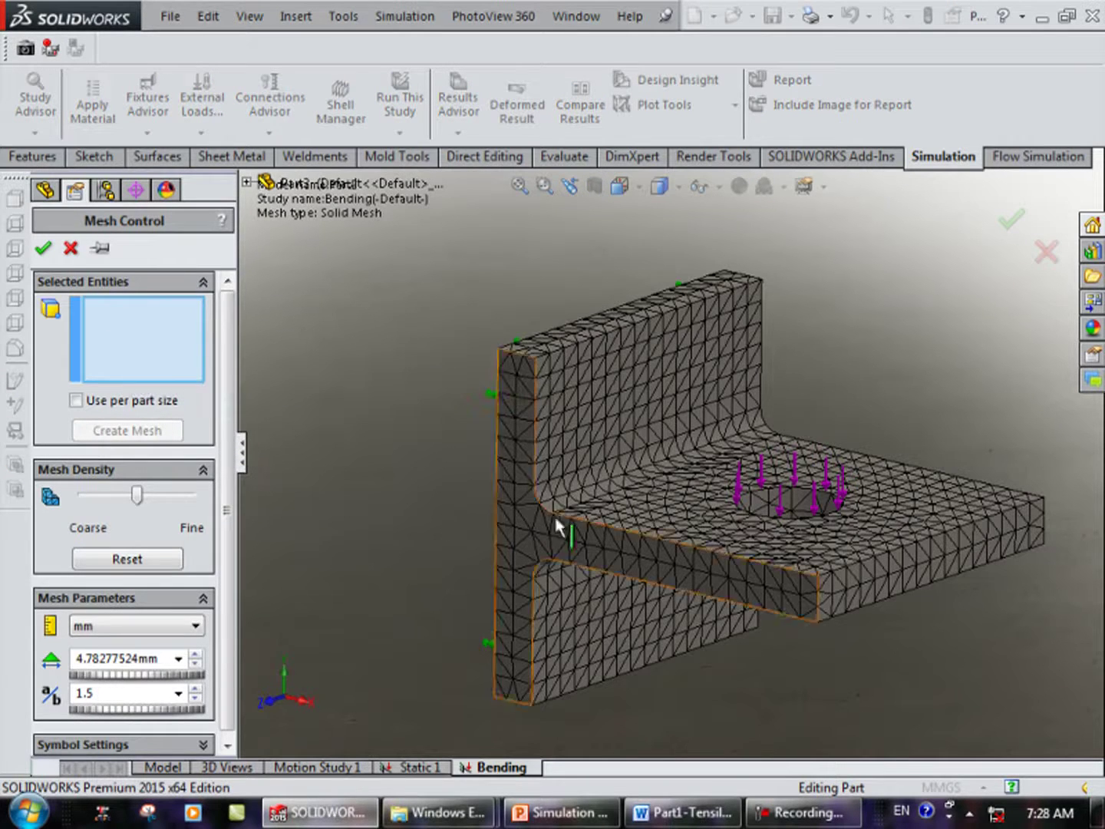
{"action": "scroll", "coordinate": [564, 502], "scroll_direction": "down", "scroll_amount": 3}
{"action": "scroll", "coordinate": [591, 505], "scroll_direction": "down", "scroll_amount": 3}
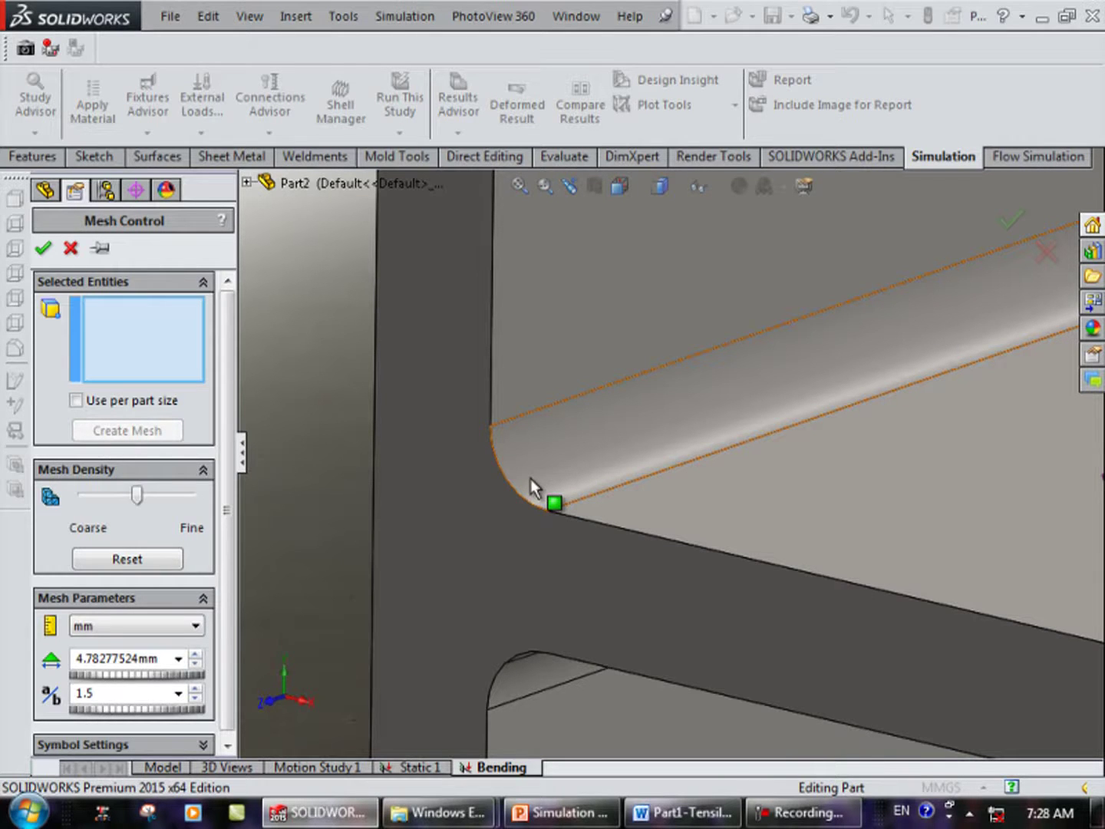
{"action": "left_click", "coordinate": [530, 478]}
{"action": "scroll", "coordinate": [568, 533], "scroll_direction": "up", "scroll_amount": 5}
{"action": "middle_click_drag", "start_coordinate": [567, 534], "coordinate": [612, 473]}
{"action": "left_click", "coordinate": [686, 550]}
{"action": "mouse_move", "coordinate": [685, 550]}
{"action": "middle_mouse_down"}
{"action": "mouse_move", "coordinate": [487, 503]}
{"action": "mouse_move", "coordinate": [523, 636]}
{"action": "middle_mouse_up"}
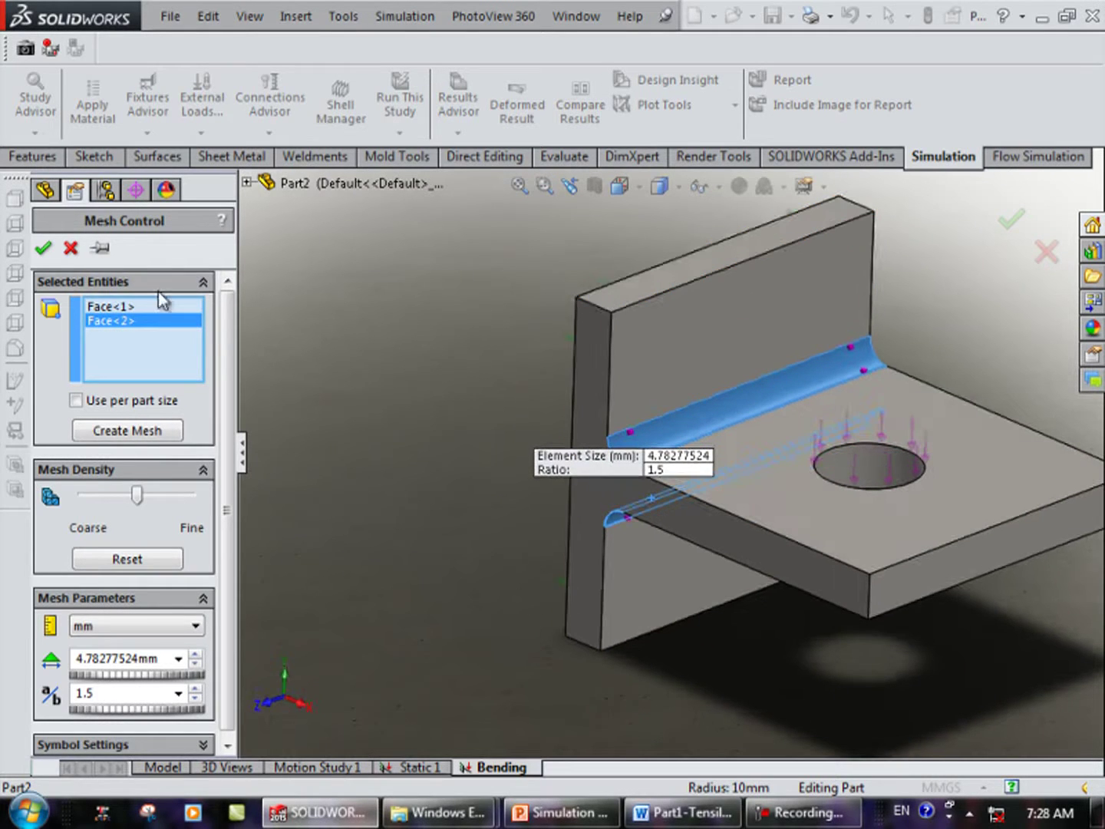
Remesh the study with curvature-based meshing and zoom in on the refined fillet.
{"action": "left_click", "coordinate": [127, 446]}
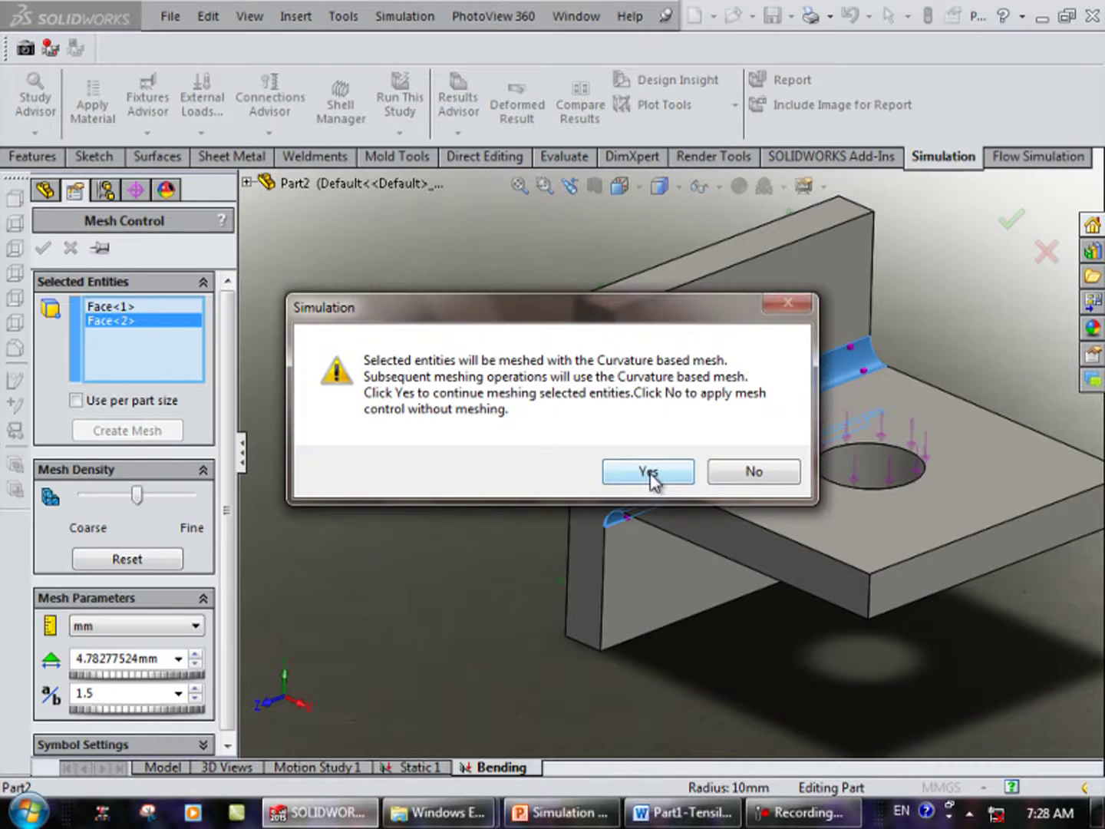
{"action": "left_click", "coordinate": [648, 473]}
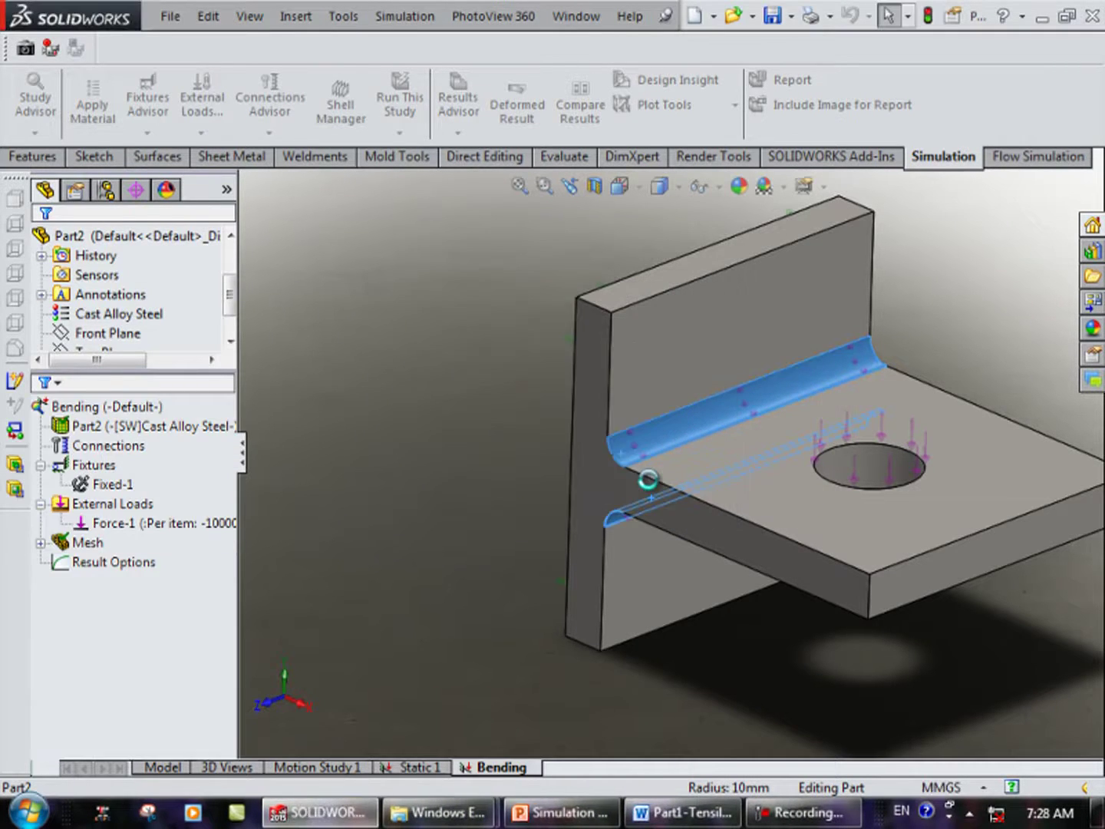
{"action": "scroll", "coordinate": [668, 467], "scroll_direction": "down", "scroll_amount": 2}
{"action": "scroll", "coordinate": [669, 491], "scroll_direction": "down", "scroll_amount": 3}
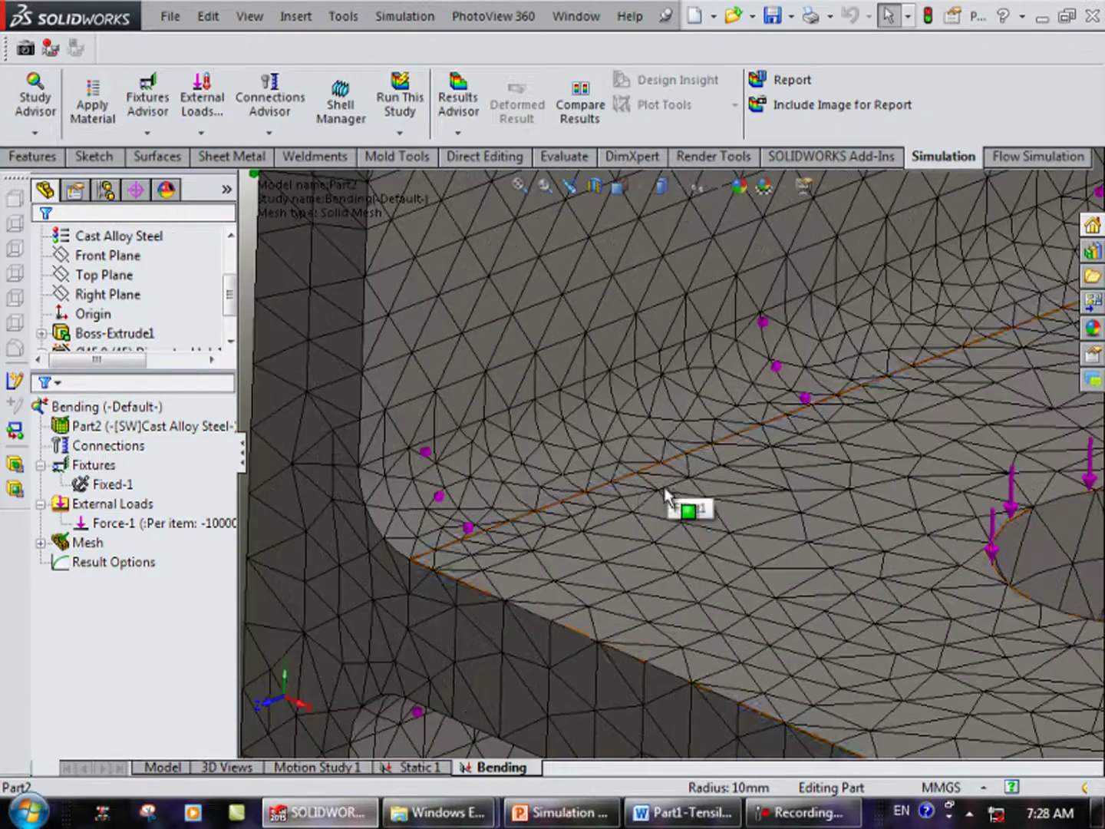
{"action": "mouse_move", "coordinate": [661, 520]}
{"action": "middle_mouse_down"}
{"action": "mouse_move", "coordinate": [696, 466]}
{"action": "mouse_move", "coordinate": [664, 476]}
{"action": "middle_mouse_up"}
{"action": "scroll", "coordinate": [715, 456], "scroll_direction": "up", "scroll_amount": 3}
{"action": "scroll", "coordinate": [664, 475], "scroll_direction": "up", "scroll_amount": 2}
{"action": "middle_click_drag", "start_coordinate": [819, 391], "coordinate": [707, 491]}
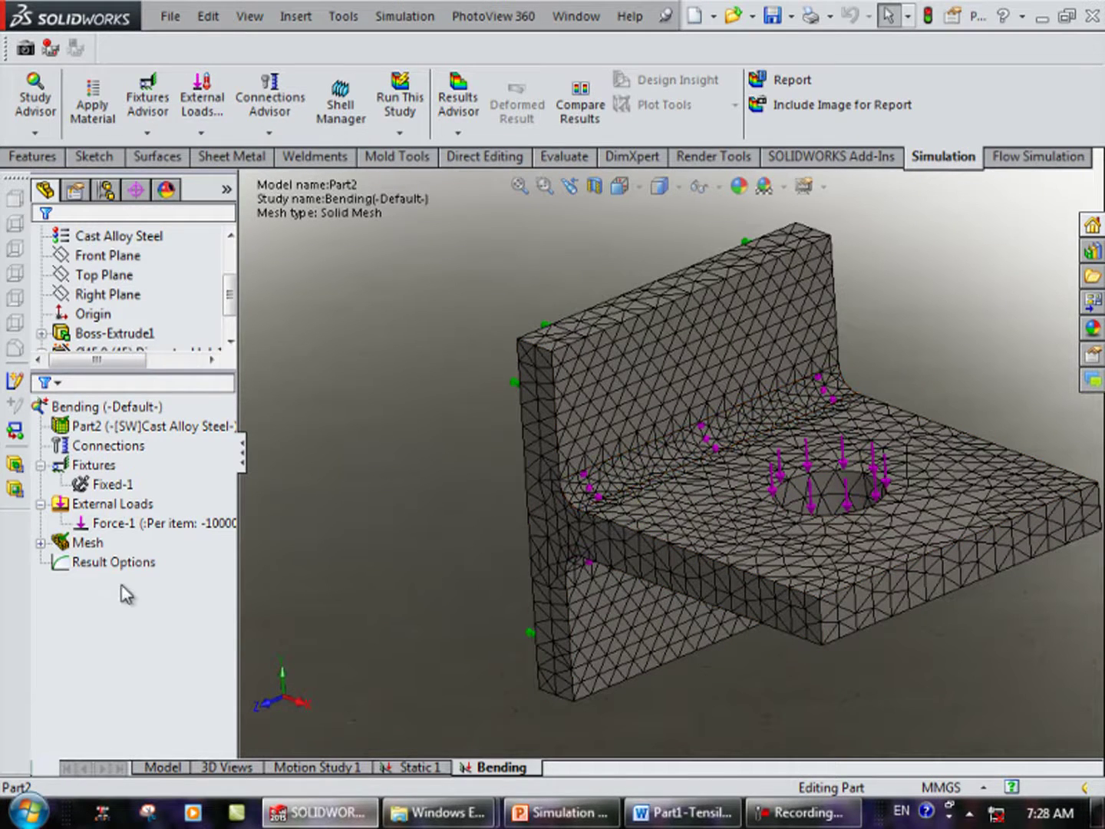
Expand Mesh Controls and check the fillet faces refined by Control-1.
{"action": "left_click", "coordinate": [76, 544]}
{"action": "left_click", "coordinate": [41, 541]}
{"action": "left_click", "coordinate": [100, 561]}
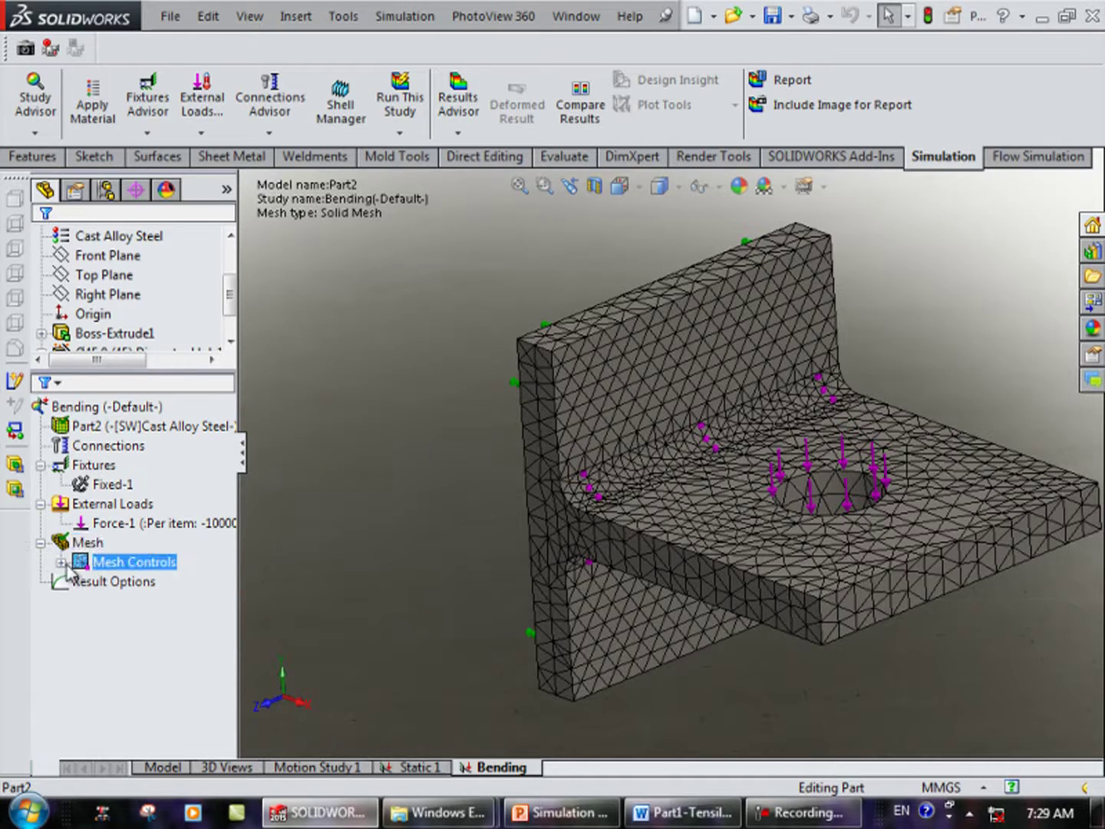
{"action": "left_click", "coordinate": [62, 562]}
{"action": "left_click", "coordinate": [145, 581]}
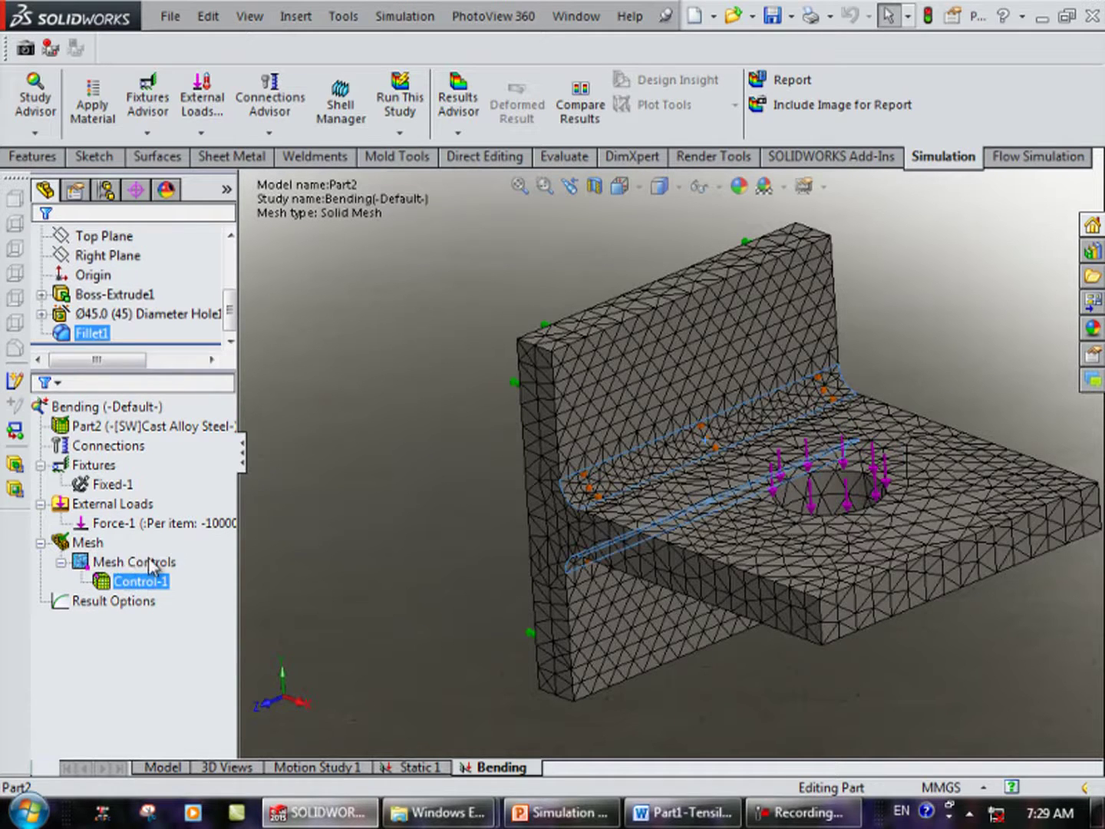
{"action": "left_click", "coordinate": [149, 580]}
{"action": "left_click", "coordinate": [142, 568]}
{"action": "left_click", "coordinate": [148, 583]}
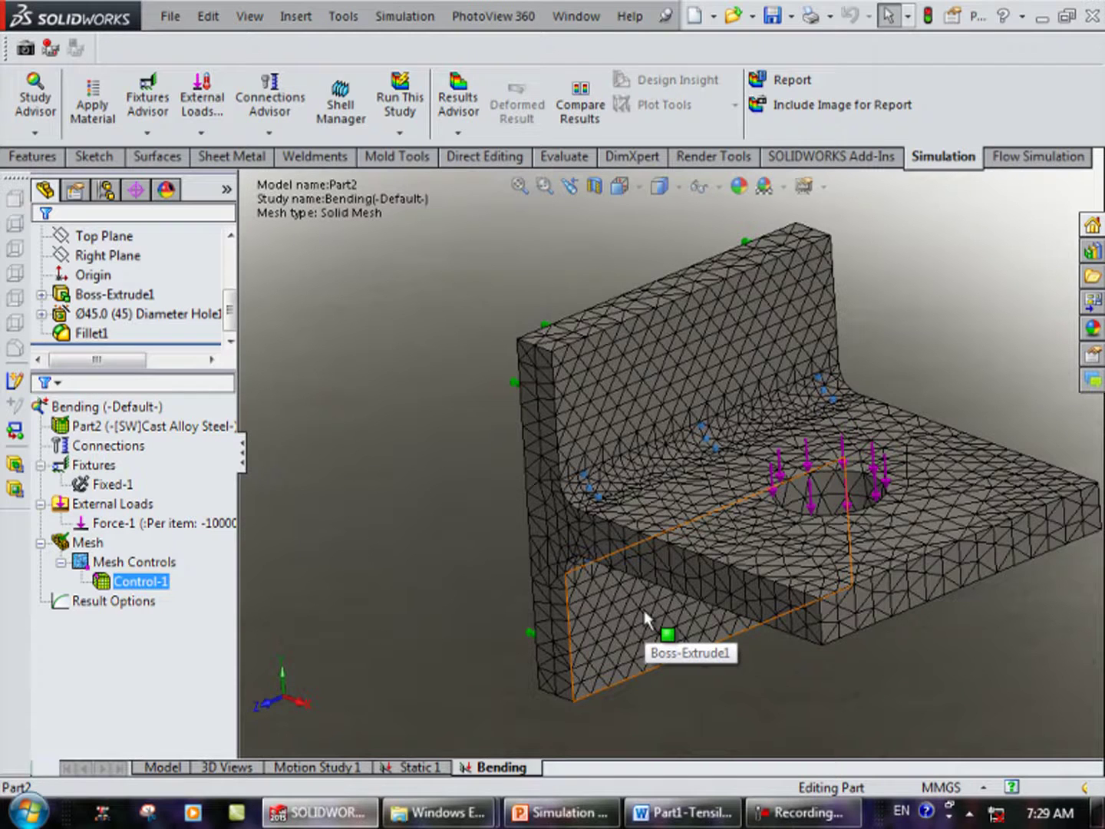
Orbit and zoom the meshed bracket to view the fillet refinement from several angles.
{"action": "scroll", "coordinate": [672, 453], "scroll_direction": "up", "scroll_amount": 3}
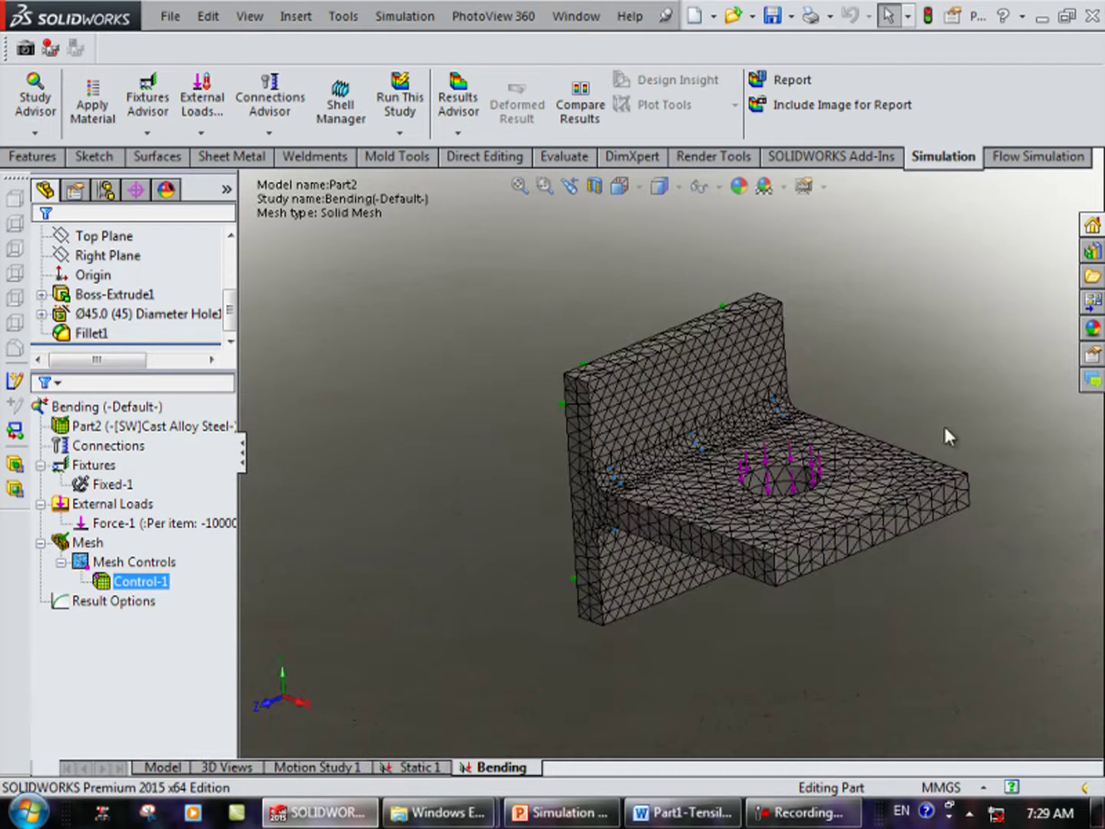
{"action": "middle_click_drag", "start_coordinate": [939, 395], "coordinate": [794, 542]}
{"action": "mouse_move", "coordinate": [710, 597]}
{"action": "middle_mouse_down"}
{"action": "mouse_move", "coordinate": [688, 568]}
{"action": "mouse_move", "coordinate": [666, 579]}
{"action": "middle_mouse_up"}
{"action": "middle_click_drag", "start_coordinate": [746, 626], "coordinate": [722, 637]}
{"action": "scroll", "coordinate": [783, 549], "scroll_direction": "up", "scroll_amount": 1}
{"action": "mouse_move", "coordinate": [783, 548]}
{"action": "middle_mouse_down"}
{"action": "mouse_move", "coordinate": [653, 599]}
{"action": "mouse_move", "coordinate": [614, 553]}
{"action": "mouse_move", "coordinate": [564, 590]}
{"action": "middle_mouse_up"}
{"action": "scroll", "coordinate": [675, 595], "scroll_direction": "down", "scroll_amount": 2}
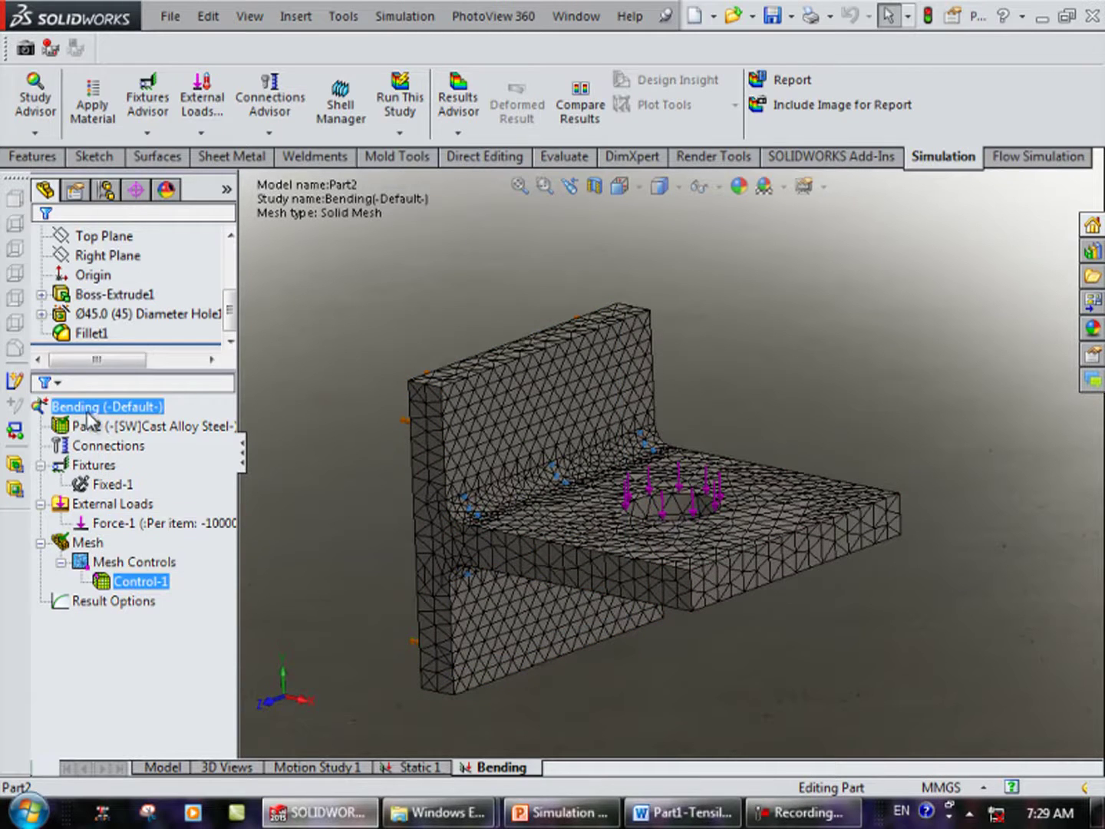
Run the Bending study and orbit the resulting plot.
{"action": "right_click", "coordinate": [87, 407]}
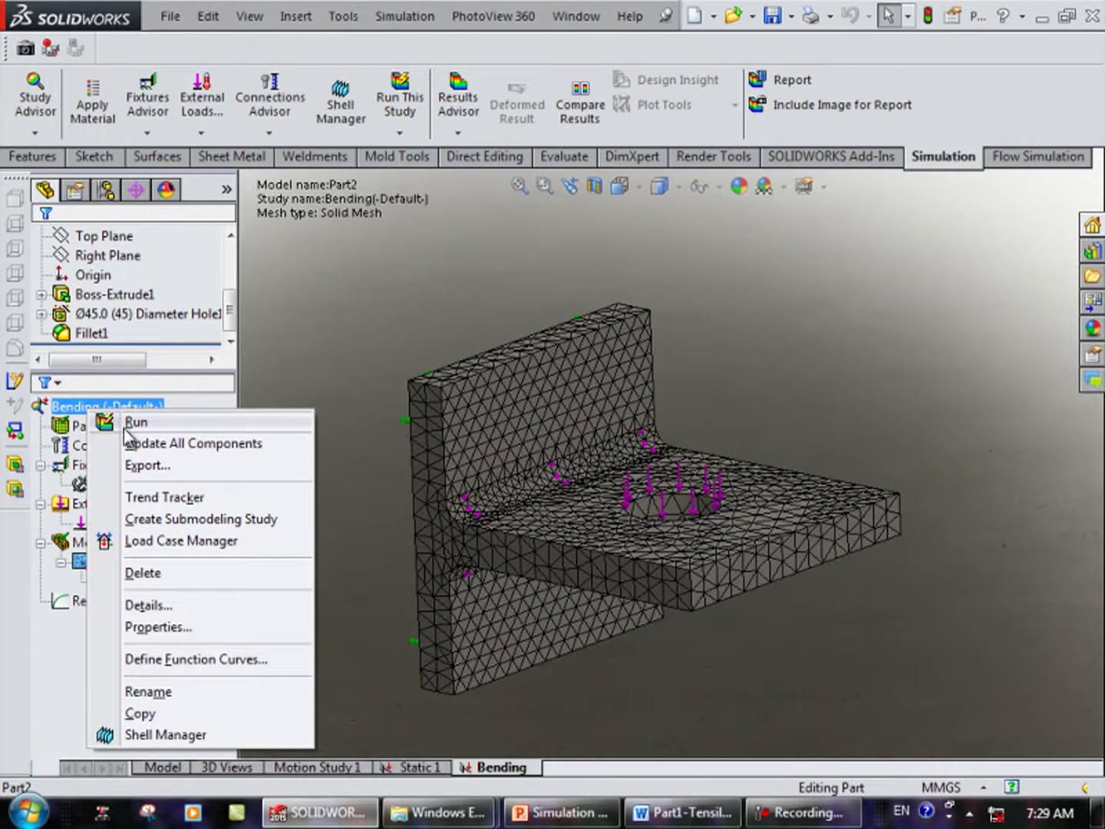
{"action": "left_click", "coordinate": [127, 422]}
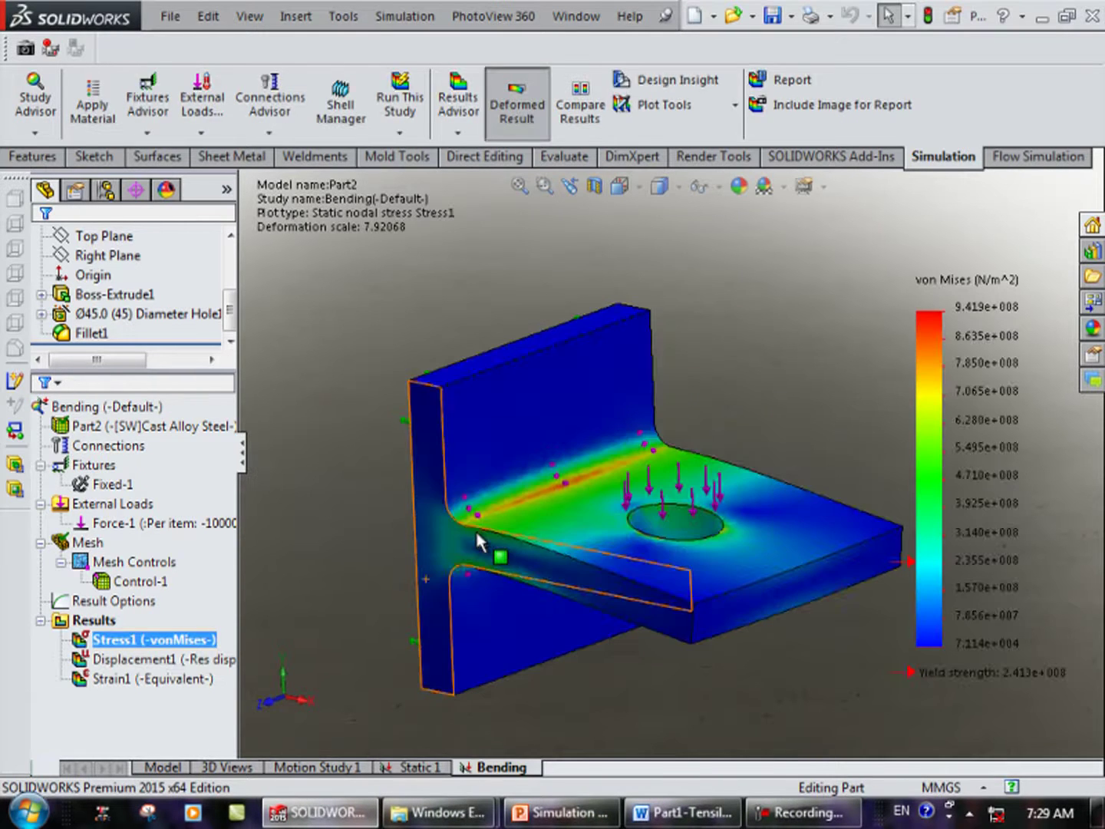
{"action": "mouse_move", "coordinate": [661, 431]}
{"action": "middle_mouse_down"}
{"action": "mouse_move", "coordinate": [714, 433]}
{"action": "mouse_move", "coordinate": [507, 545]}
{"action": "middle_mouse_up"}
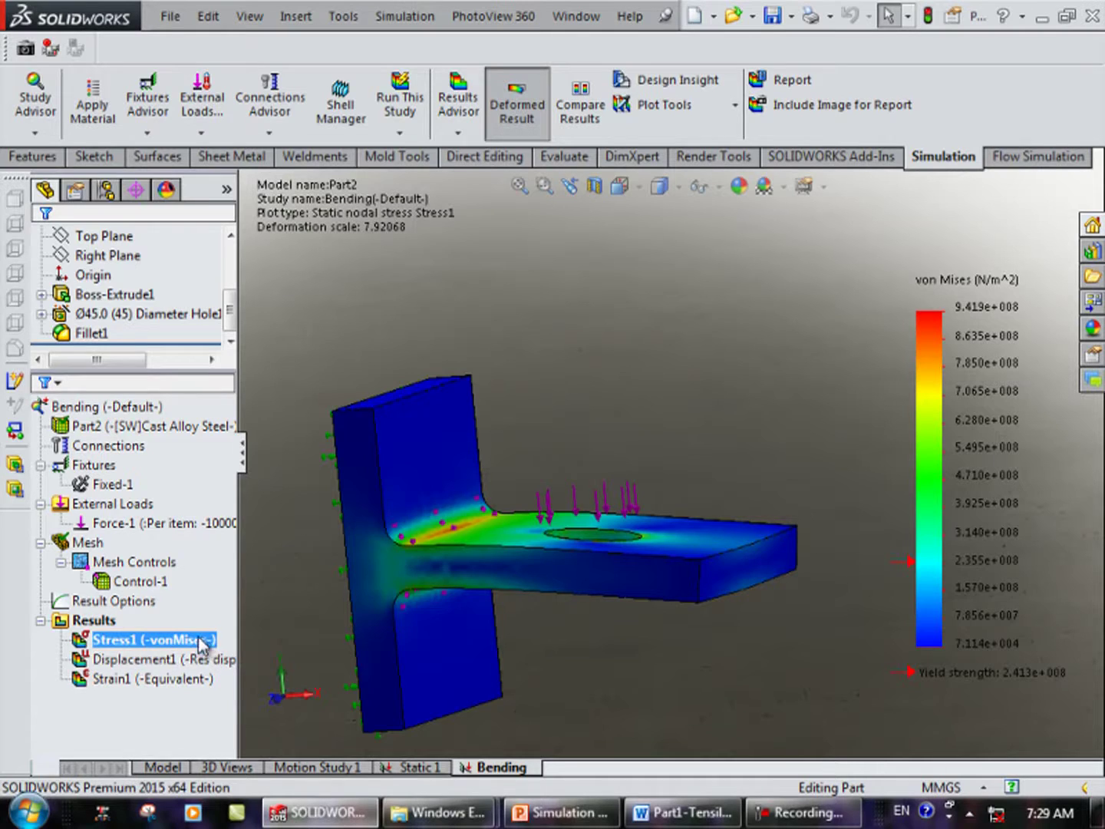
Switch from Strain1 to the Stress1 von Mises plot and view the flange top and hole.
{"action": "left_click", "coordinate": [111, 680], "text": "ctrl"}
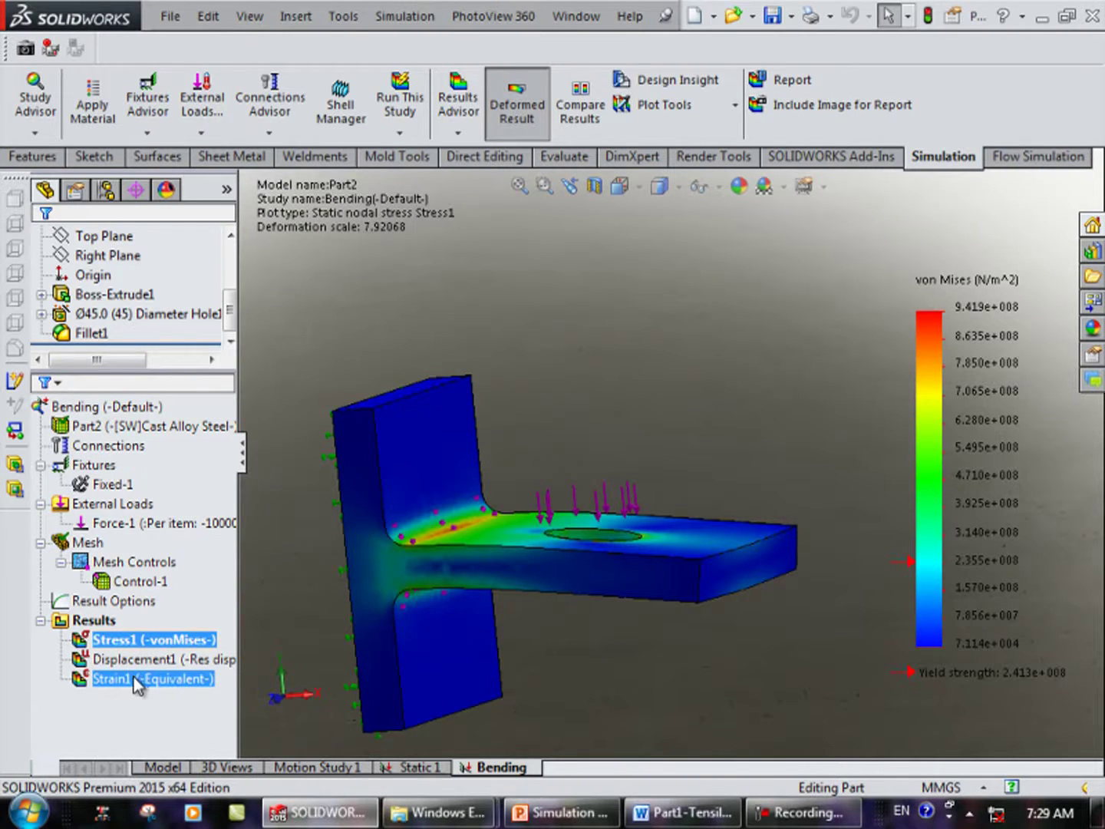
{"action": "left_click", "coordinate": [131, 681], "text": "ctrl"}
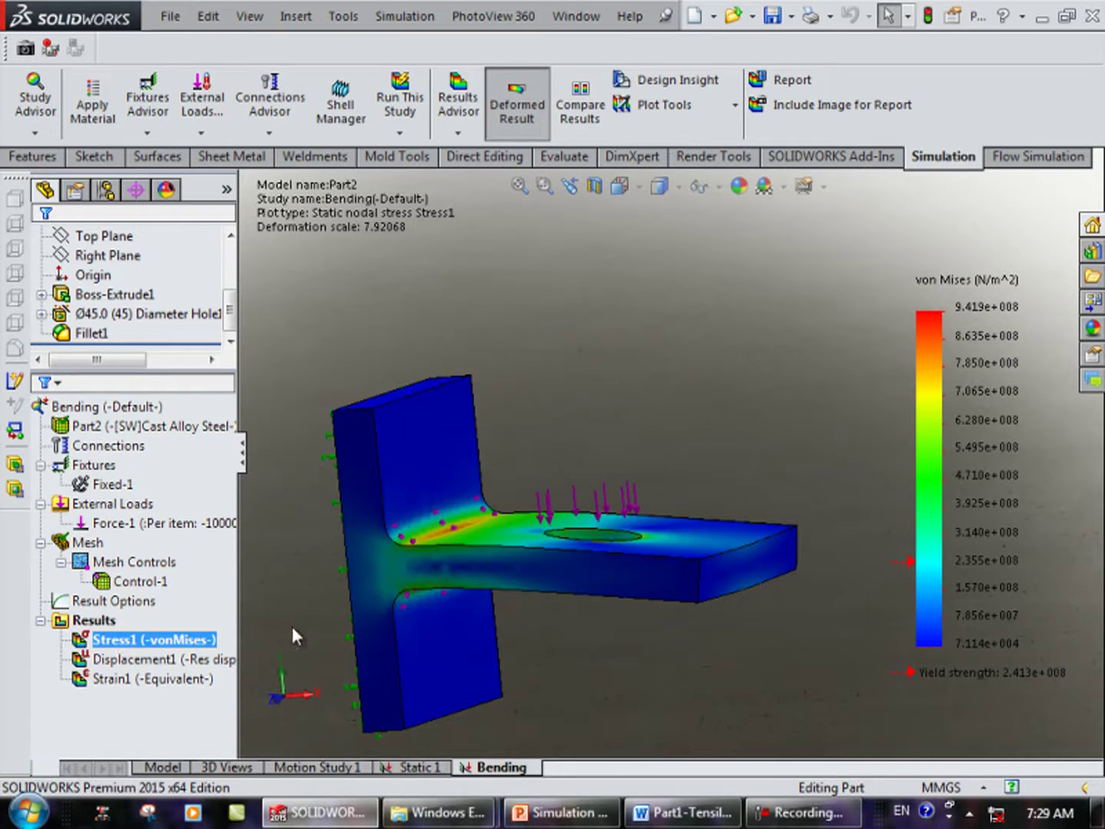
{"action": "left_click", "coordinate": [201, 414], "text": "ctrl"}
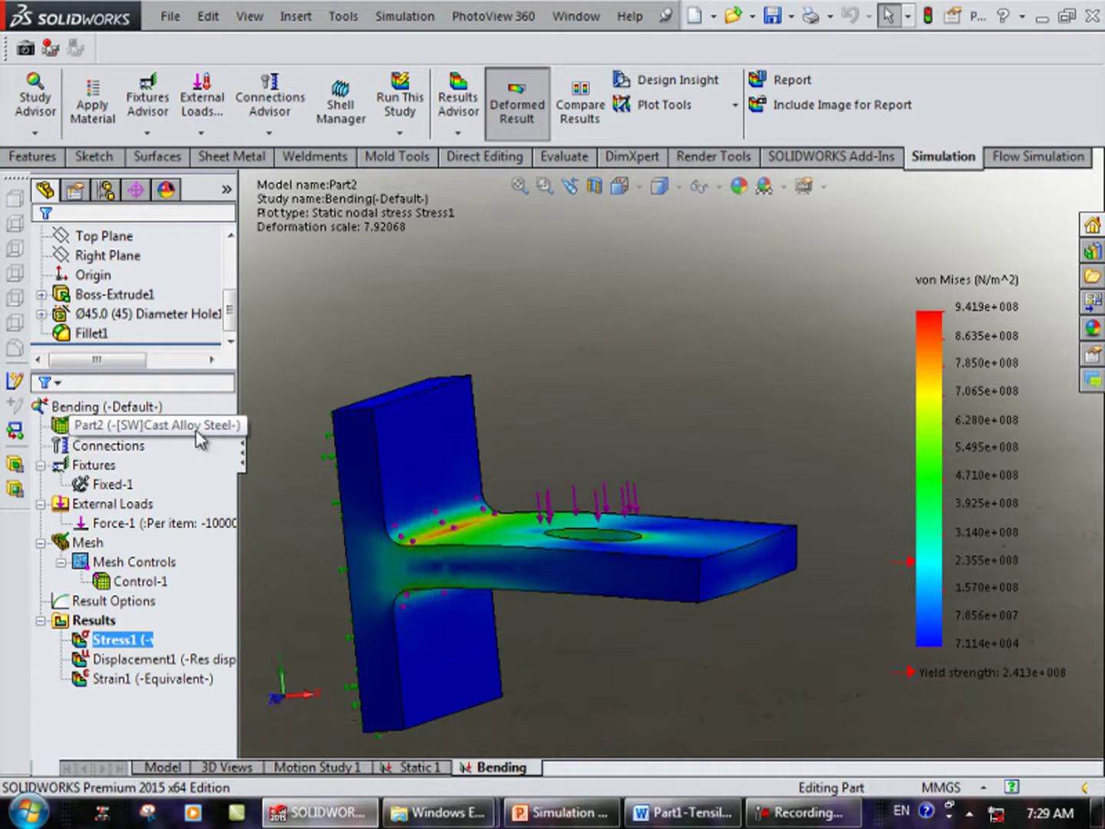
{"action": "left_click", "coordinate": [120, 643]}
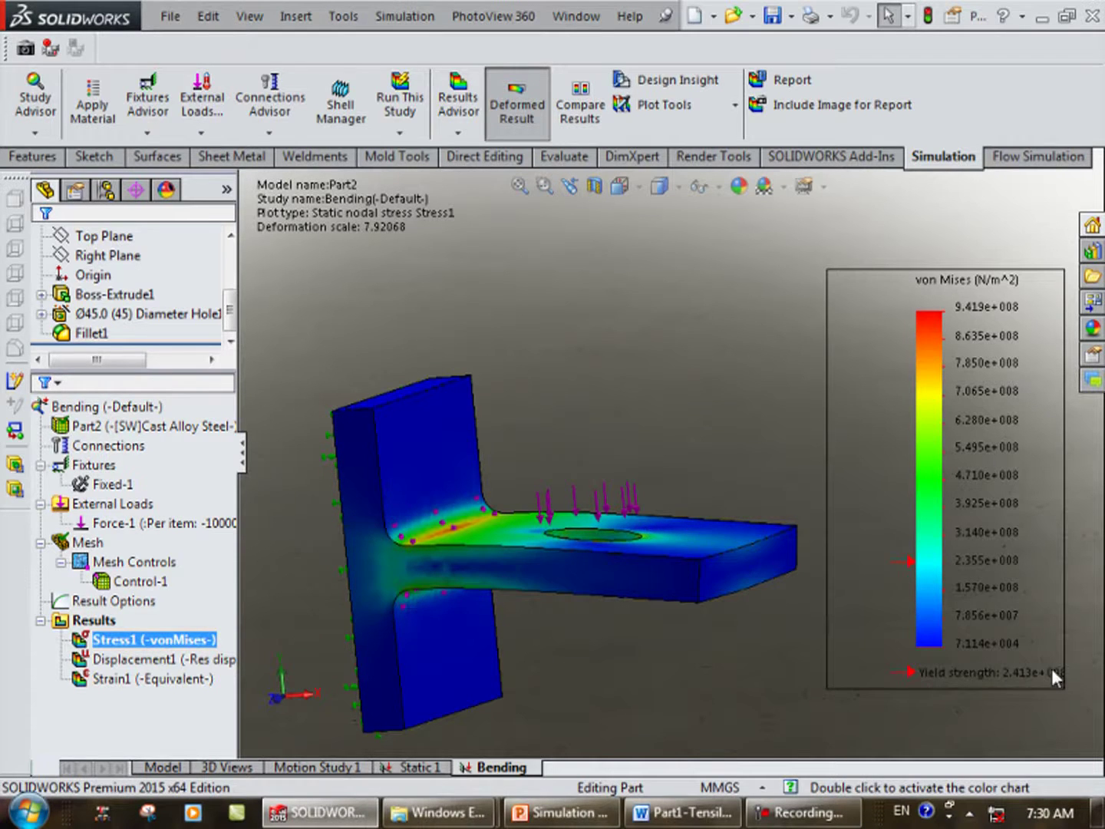
{"action": "middle_click_drag", "start_coordinate": [804, 499], "coordinate": [596, 530]}
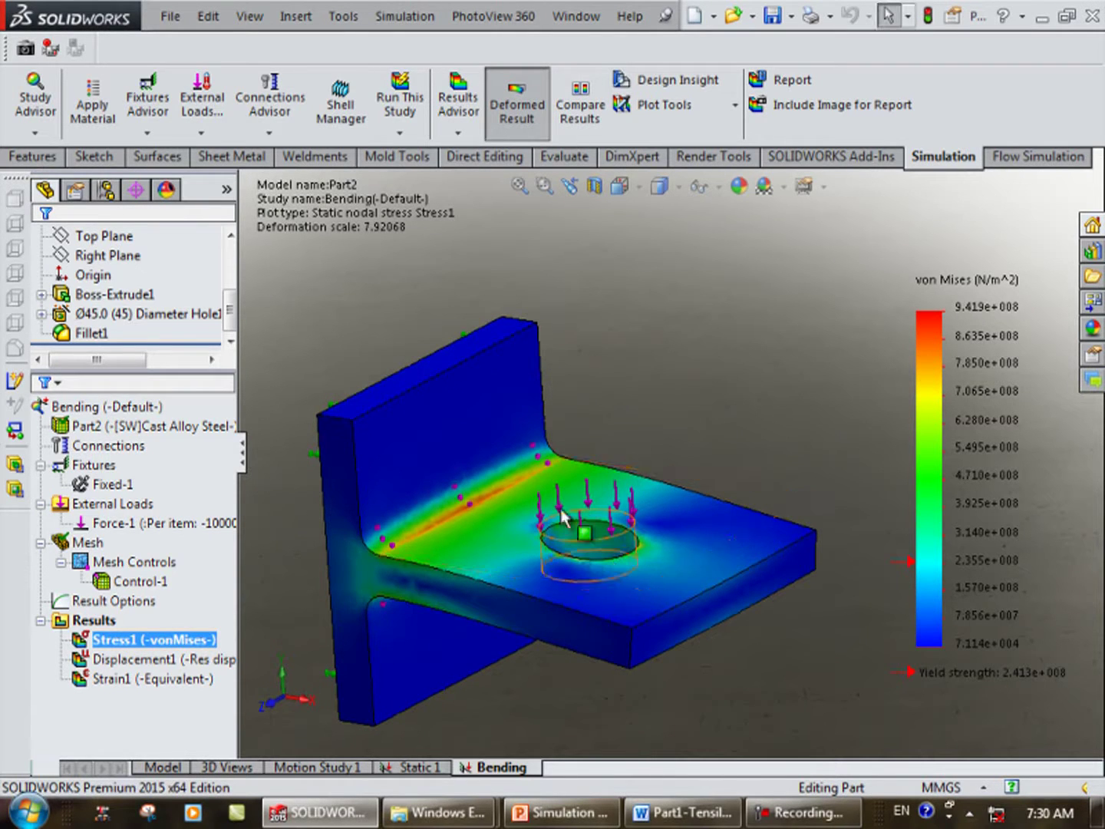
Open the Stress1 plot definition, keeping von Mises as the displayed component.
{"action": "right_click", "coordinate": [153, 644]}
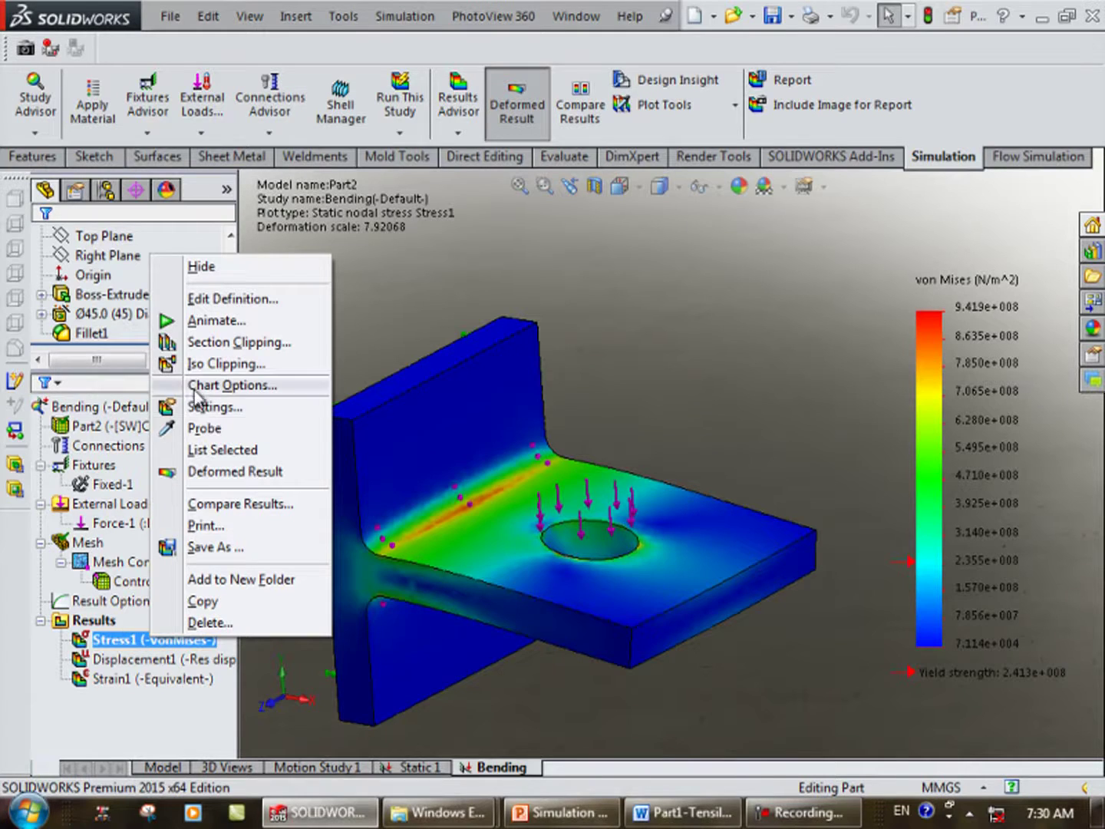
{"action": "left_click", "coordinate": [218, 299]}
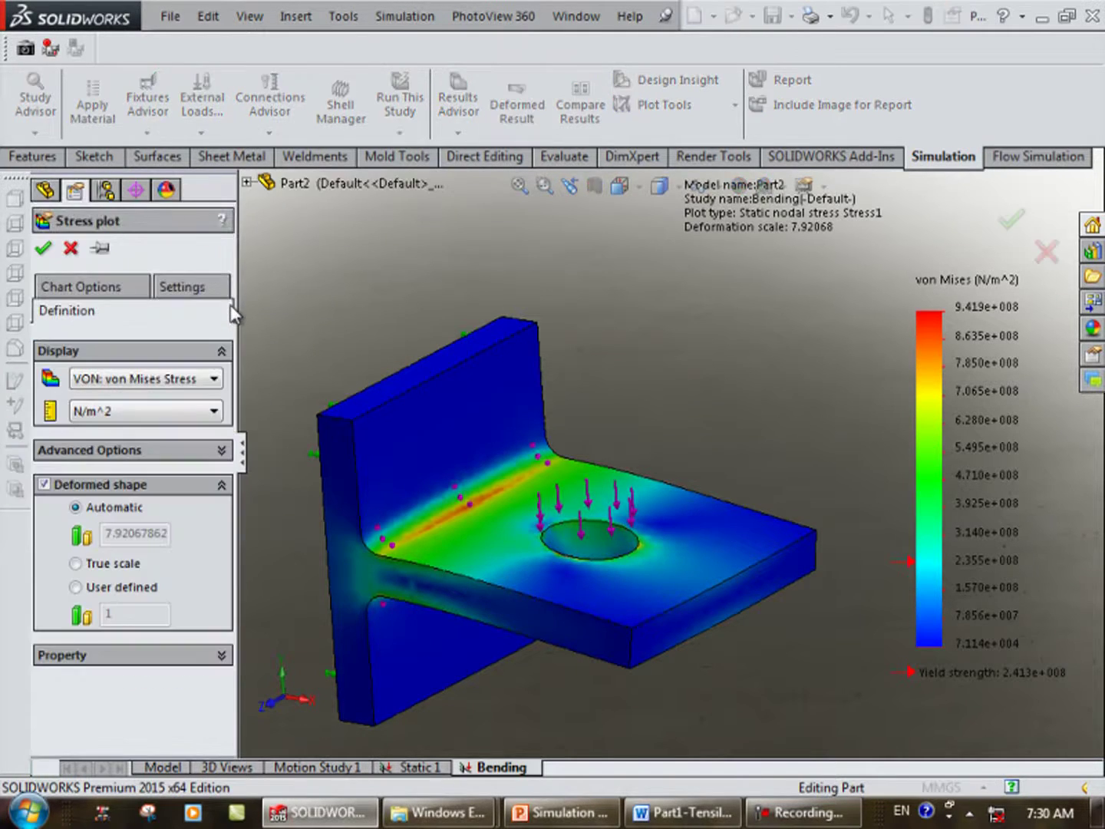
{"action": "left_click", "coordinate": [119, 392]}
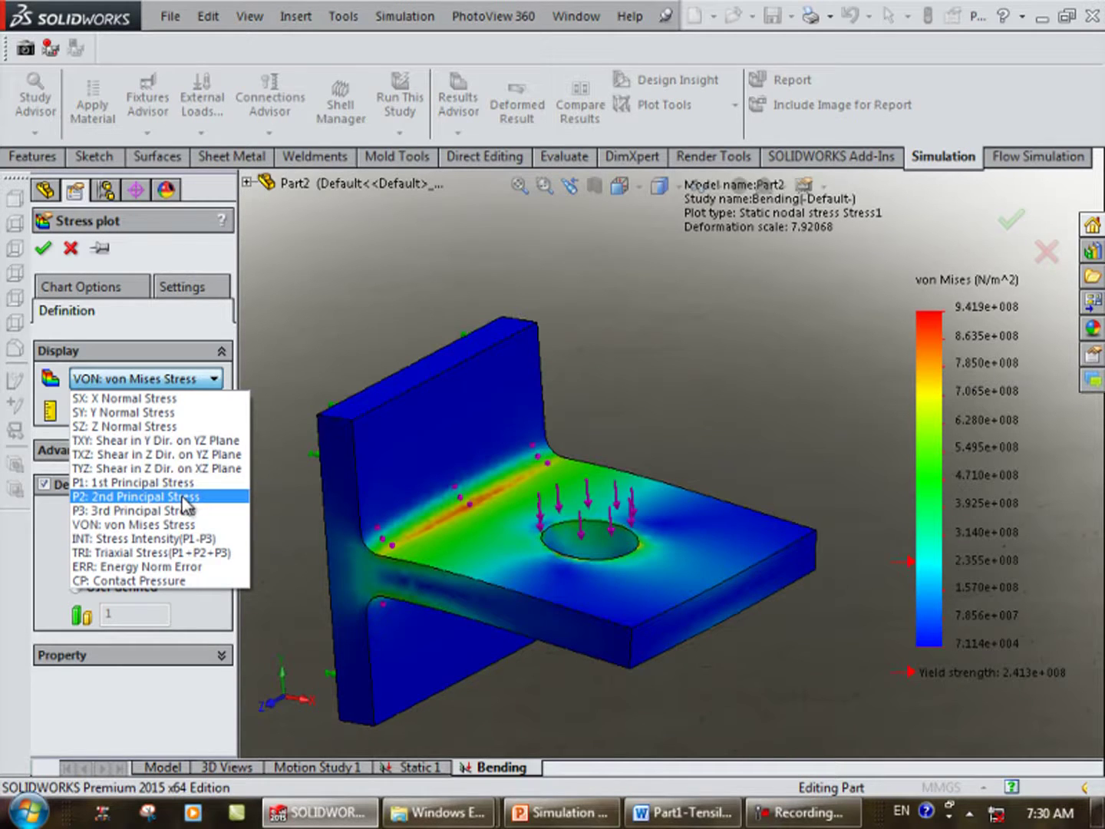
{"action": "left_click", "coordinate": [55, 399]}
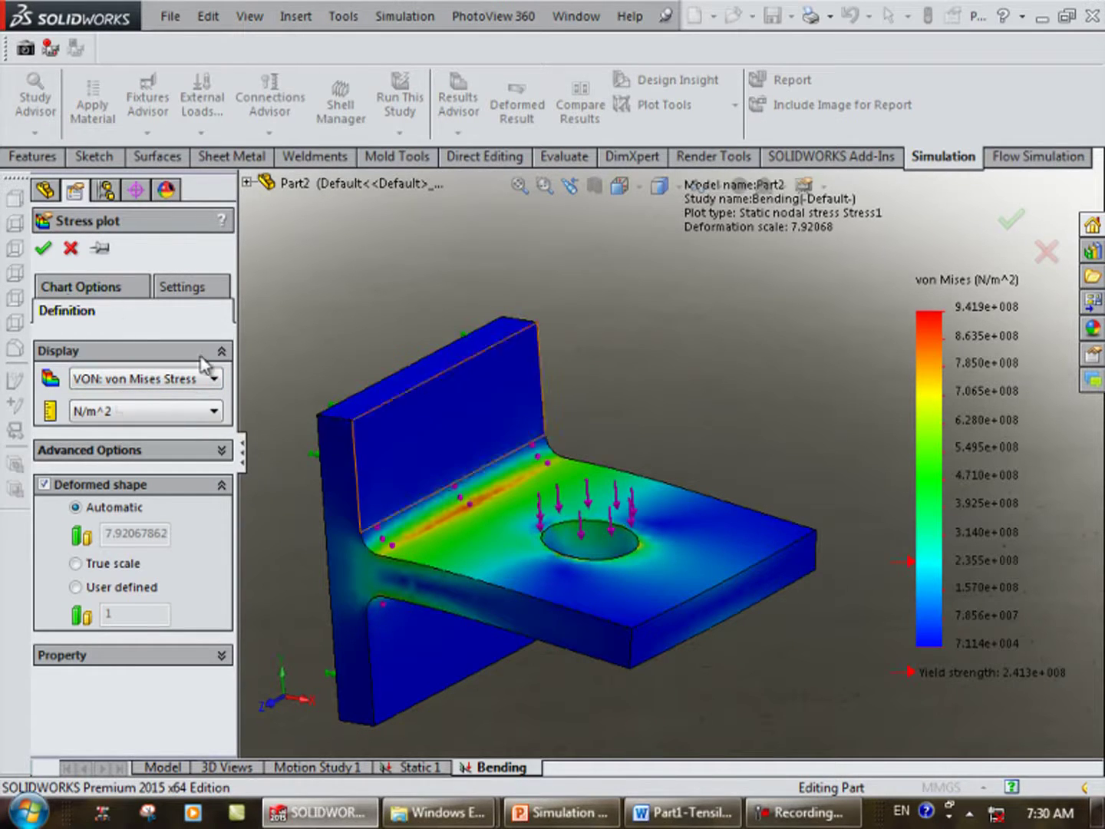
Turn on Show min and Show max annotations for Stress1, then bring PowerPoint forward.
{"action": "left_click", "coordinate": [82, 288]}
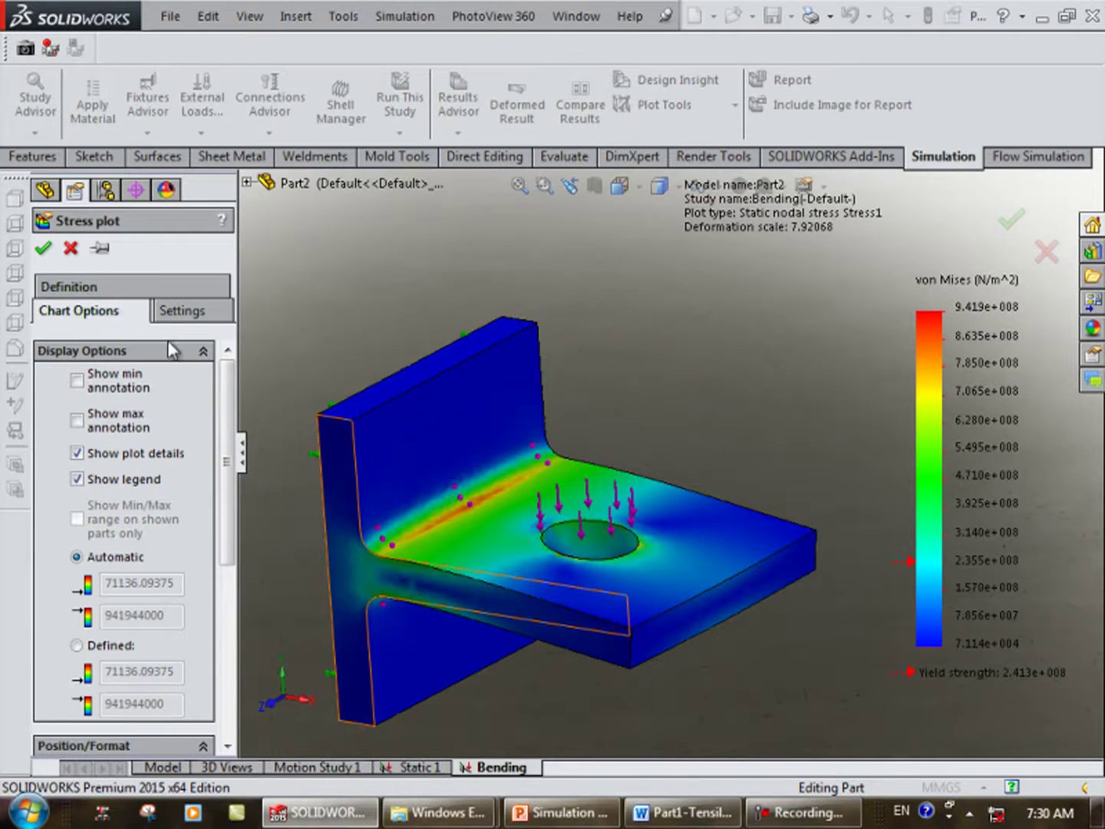
{"action": "left_click", "coordinate": [98, 424]}
{"action": "left_click", "coordinate": [107, 386]}
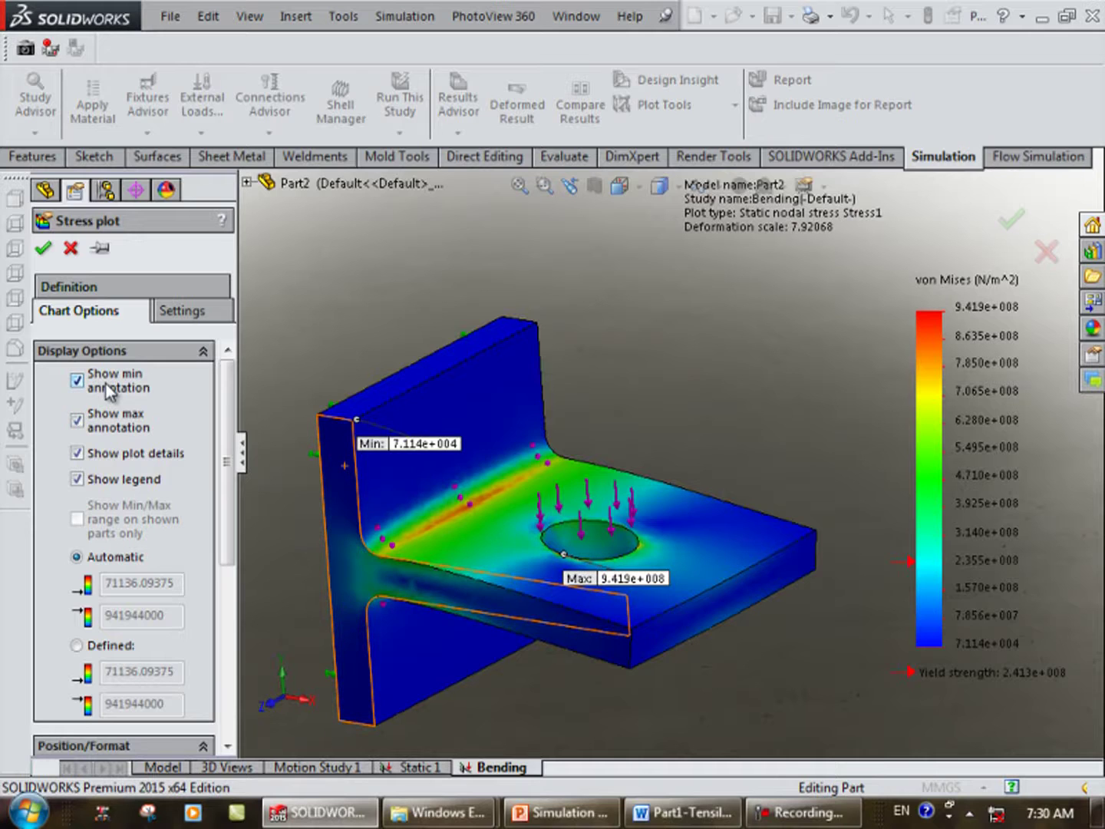
{"action": "left_click", "coordinate": [188, 322]}
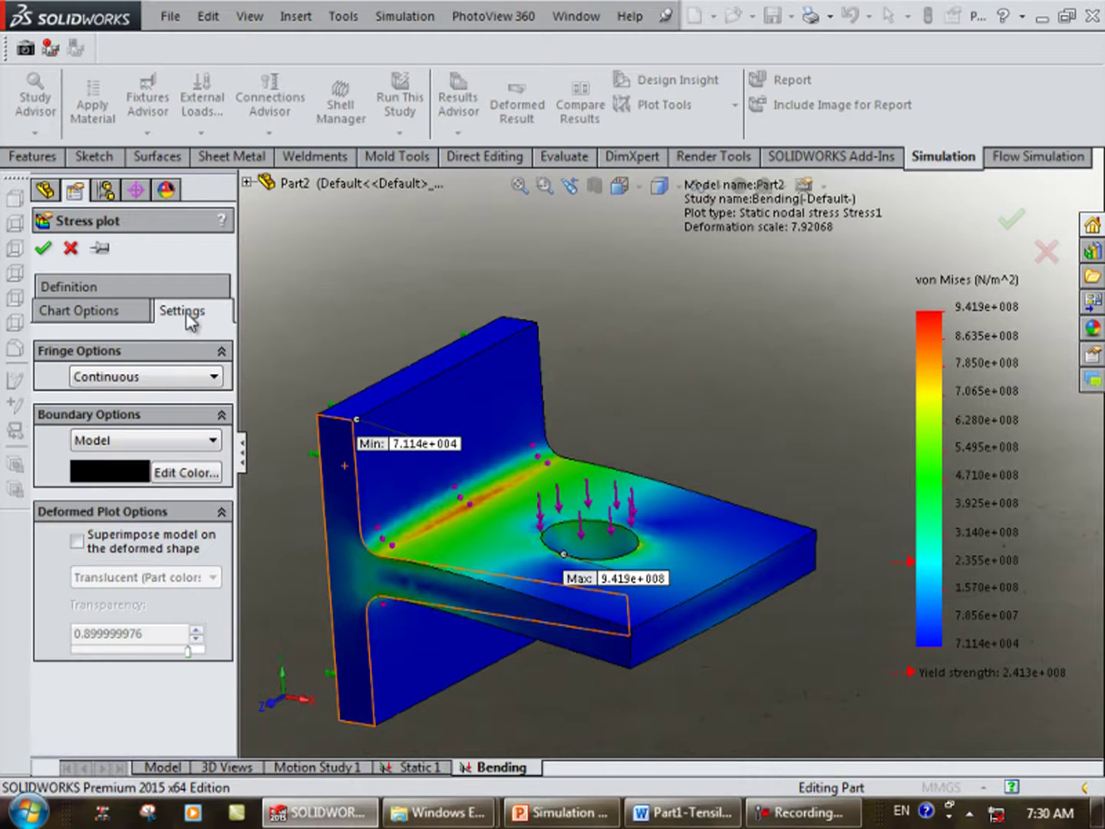
{"action": "left_click", "coordinate": [45, 250]}
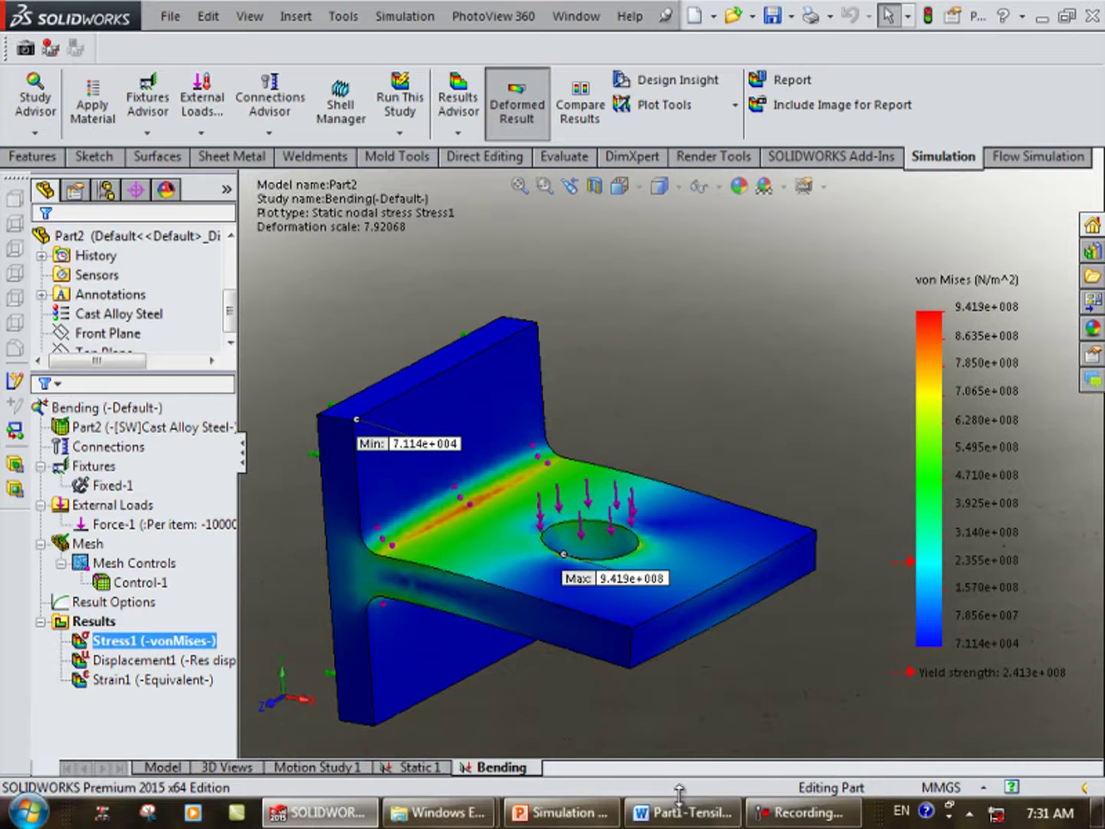
{"action": "left_click", "coordinate": [560, 811]}
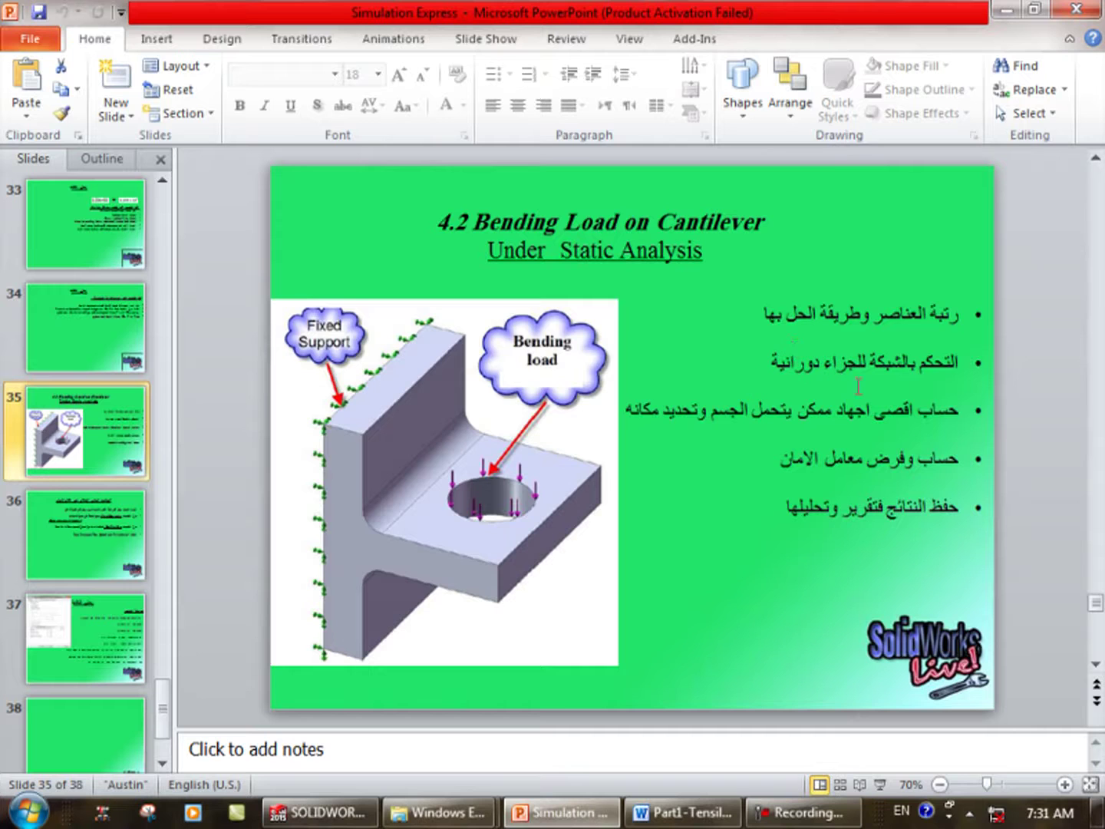
Look over slide 35's Arabic bullets, undoing an accidental re-wrap of the third bullet.
{"action": "left_click", "coordinate": [963, 412]}
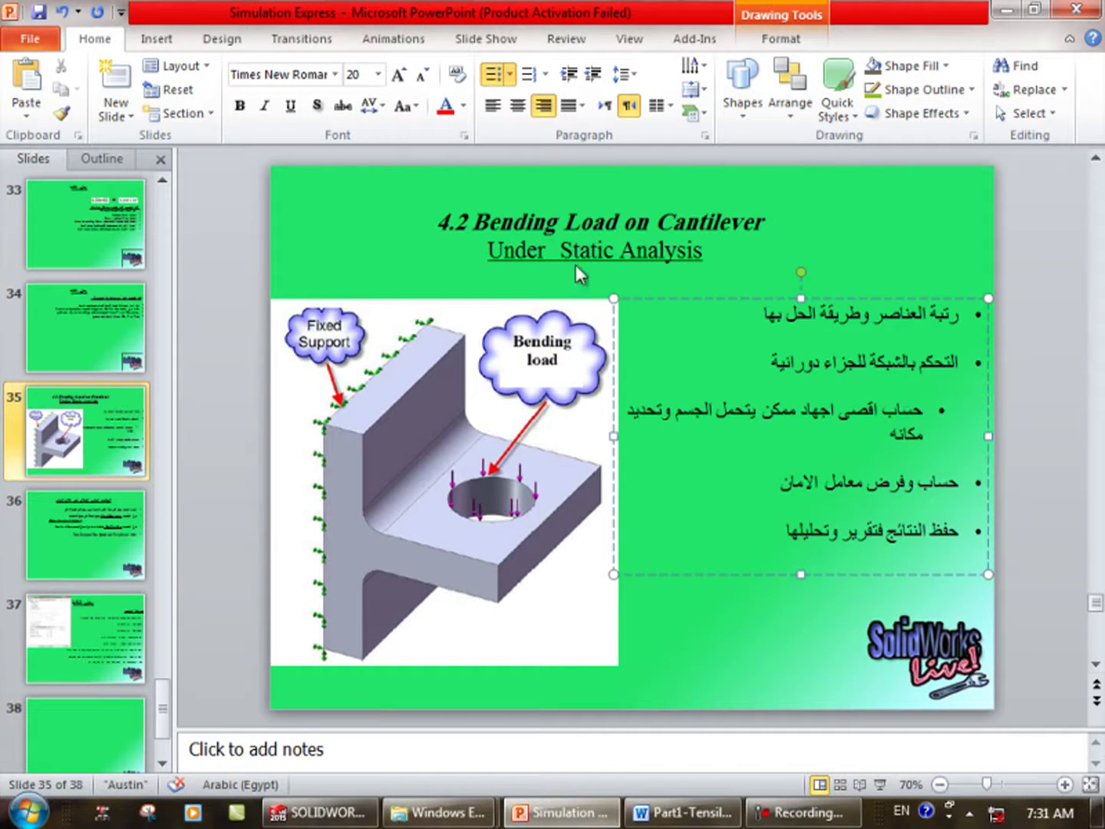
{"action": "left_click", "coordinate": [65, 12]}
{"action": "left_click", "coordinate": [827, 422]}
{"action": "double_click", "coordinate": [844, 459]}
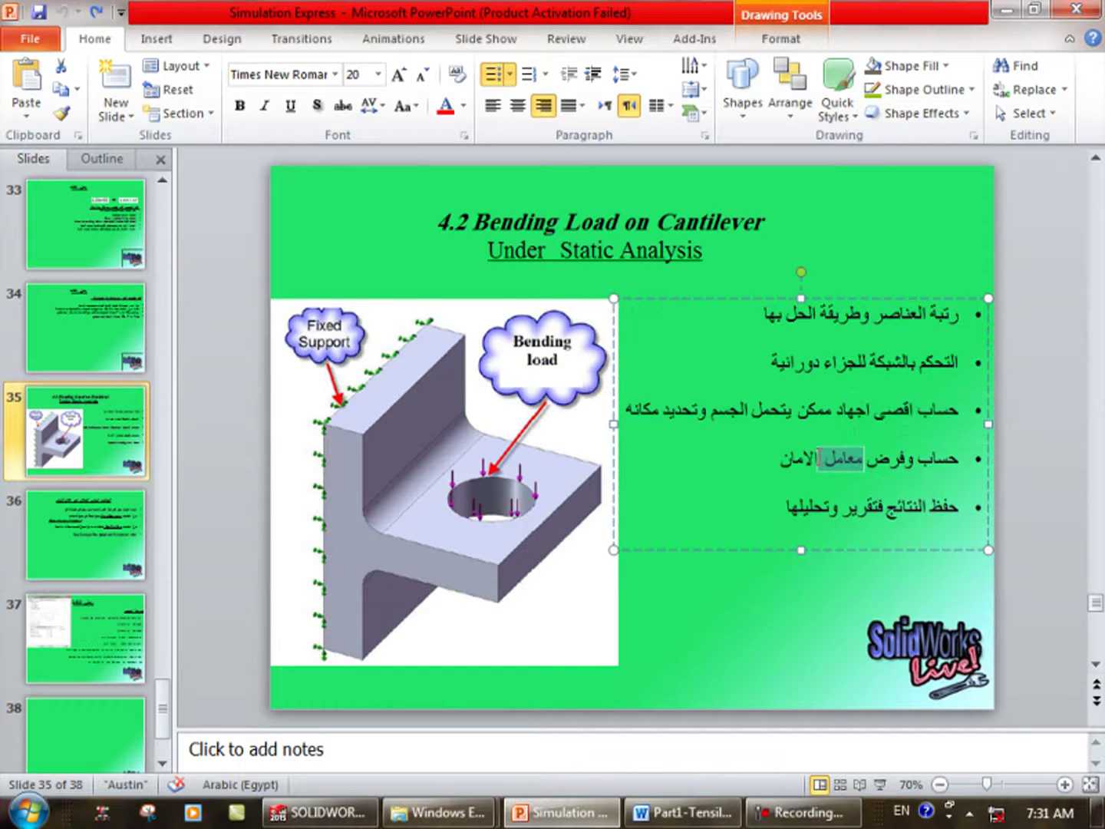
Create a Factor of Safety1 plot from Max von Mises Stress in N/m^2 against yield strength.
{"action": "left_click", "coordinate": [1007, 10]}
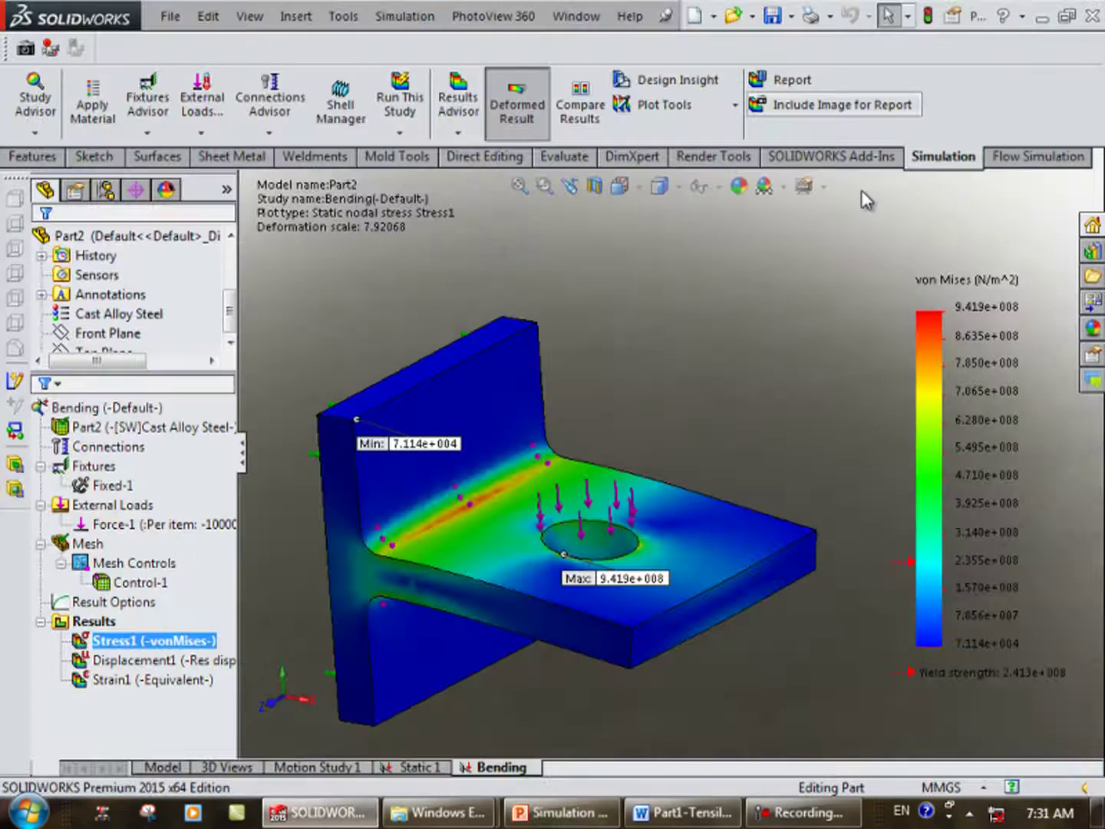
{"action": "right_click", "coordinate": [92, 621]}
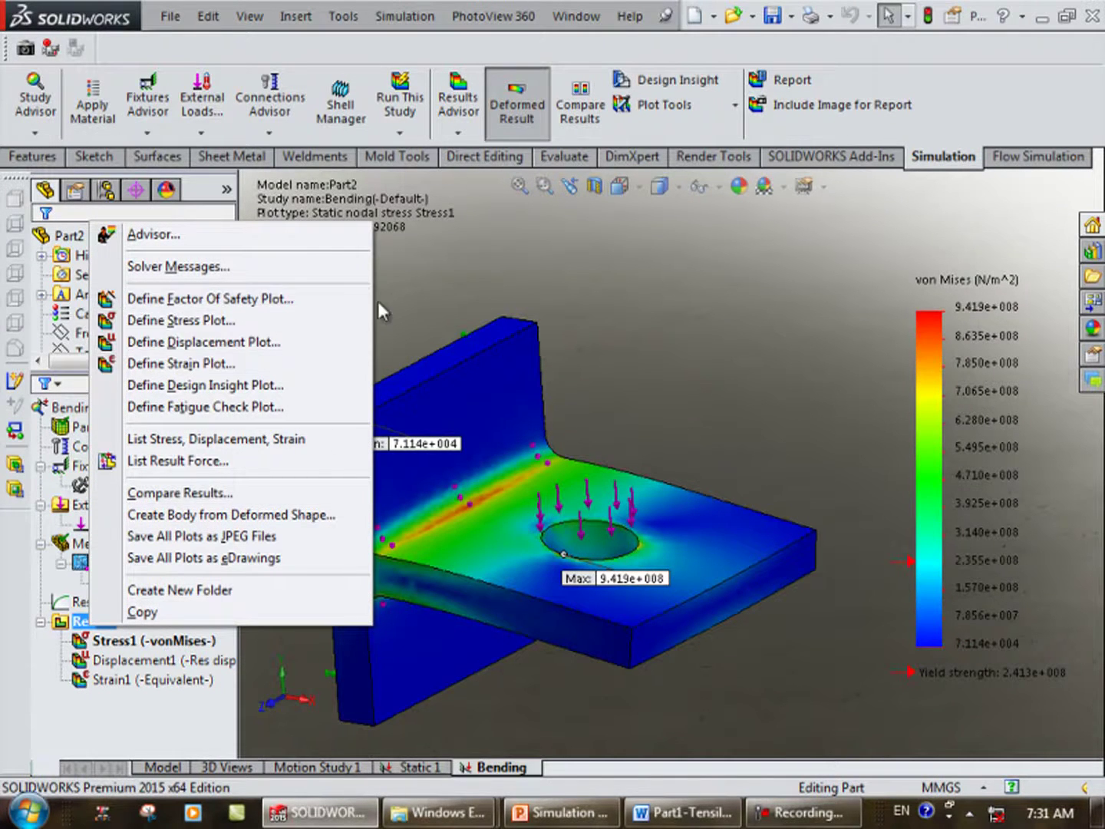
{"action": "key", "text": "Escape"}
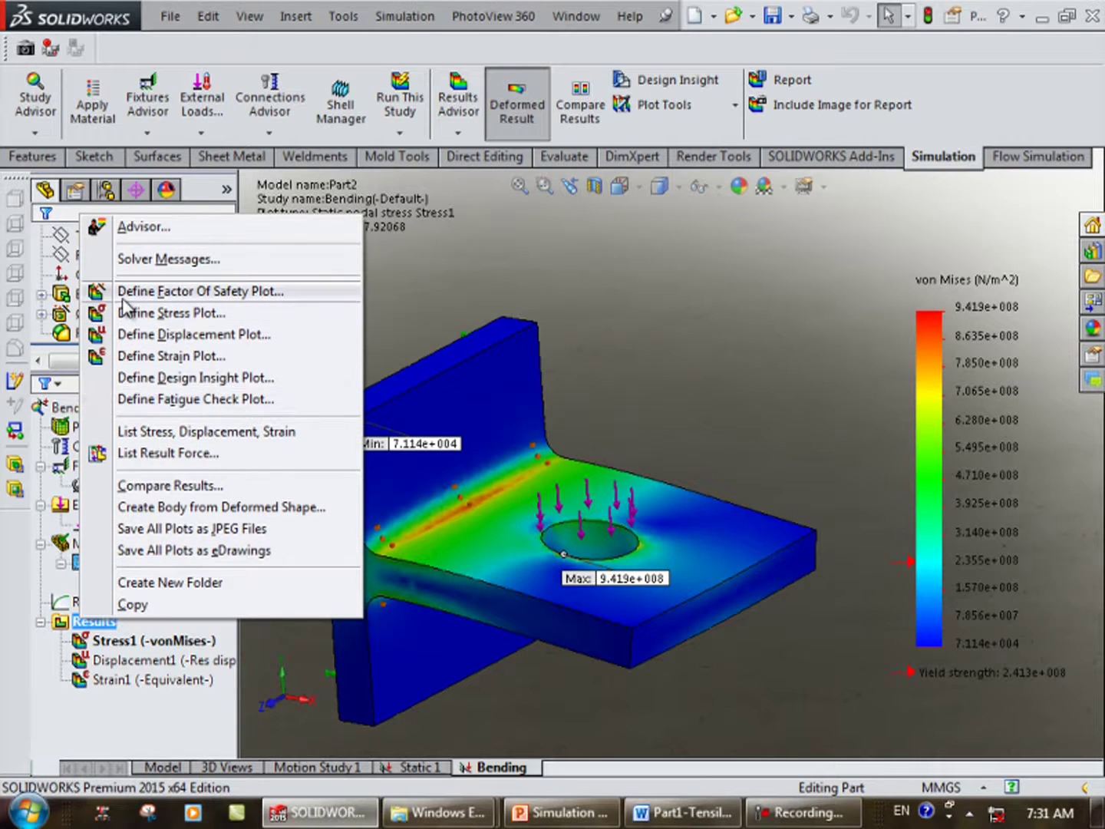
{"action": "left_click", "coordinate": [243, 293]}
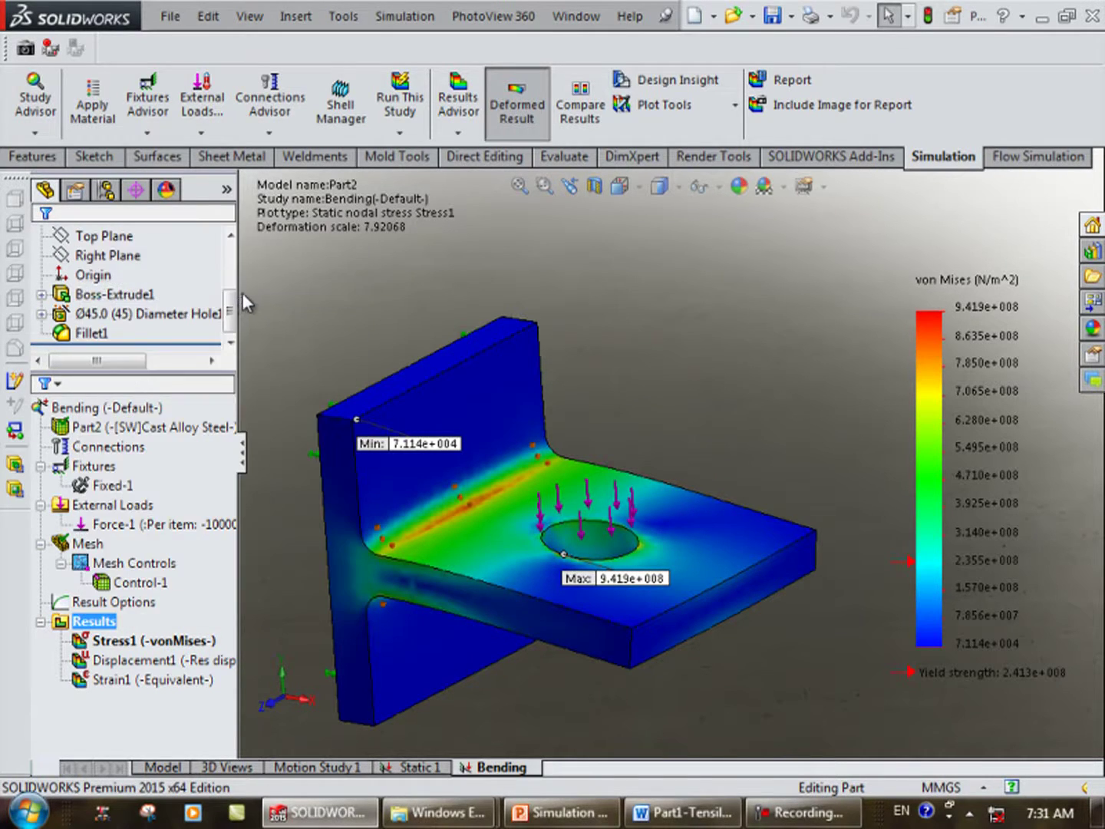
{"action": "left_click", "coordinate": [184, 443]}
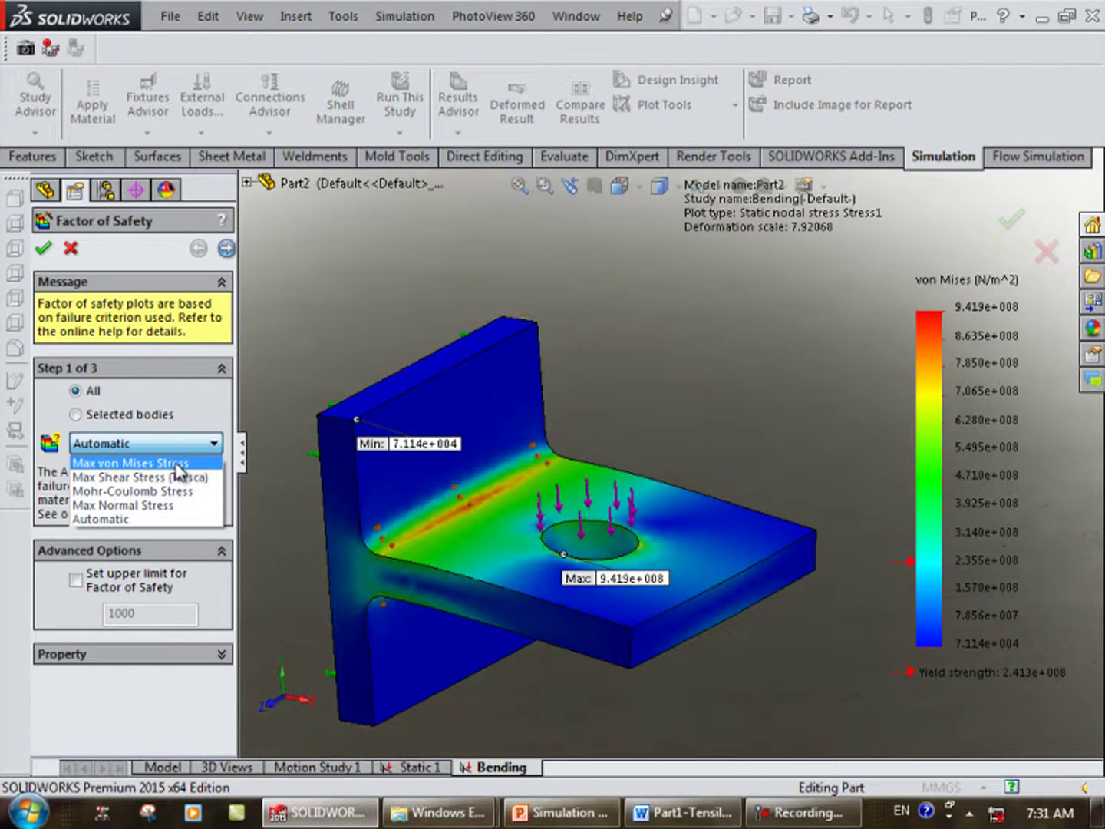
{"action": "left_click", "coordinate": [179, 464]}
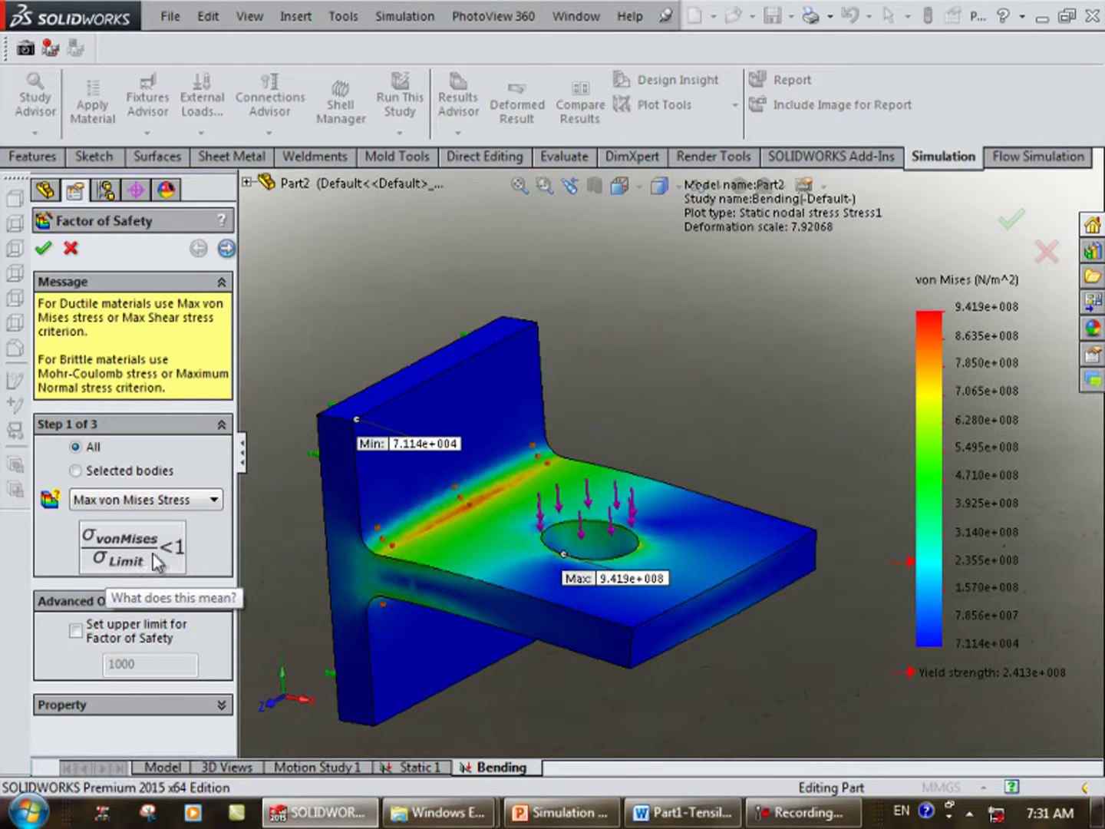
{"action": "left_click", "coordinate": [225, 249]}
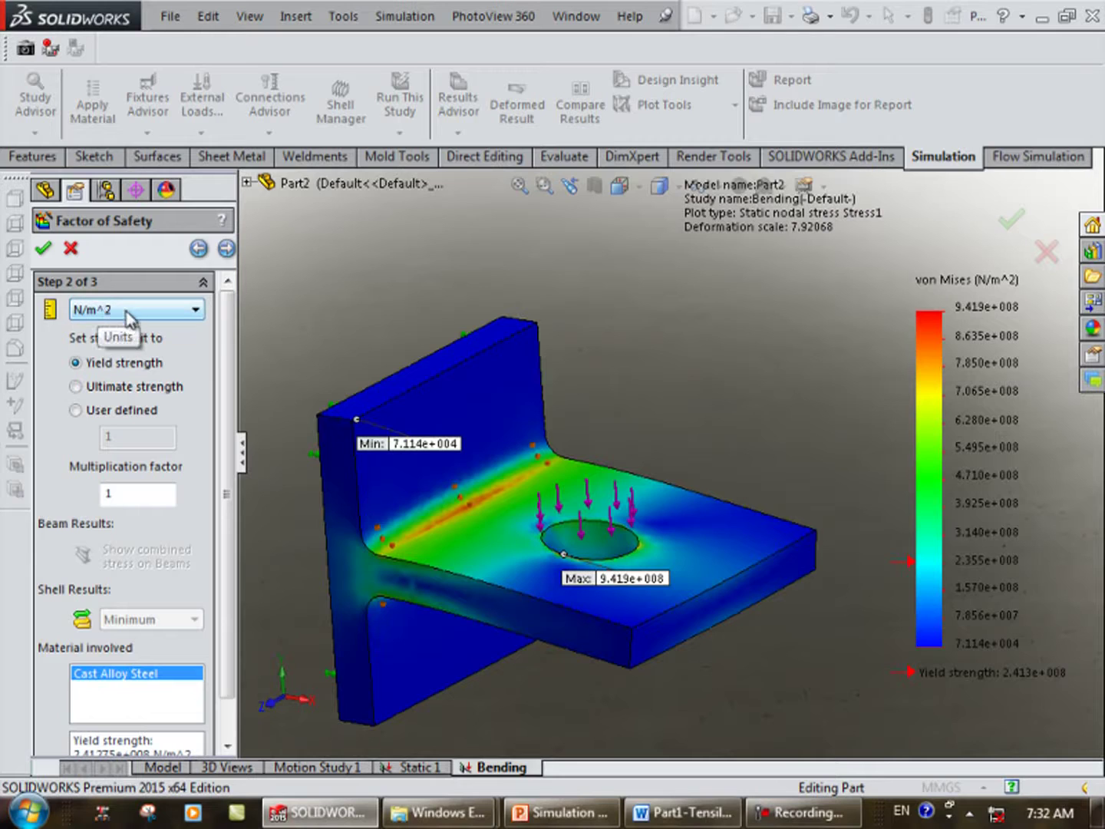
{"action": "left_click", "coordinate": [123, 311]}
{"action": "left_click", "coordinate": [122, 326]}
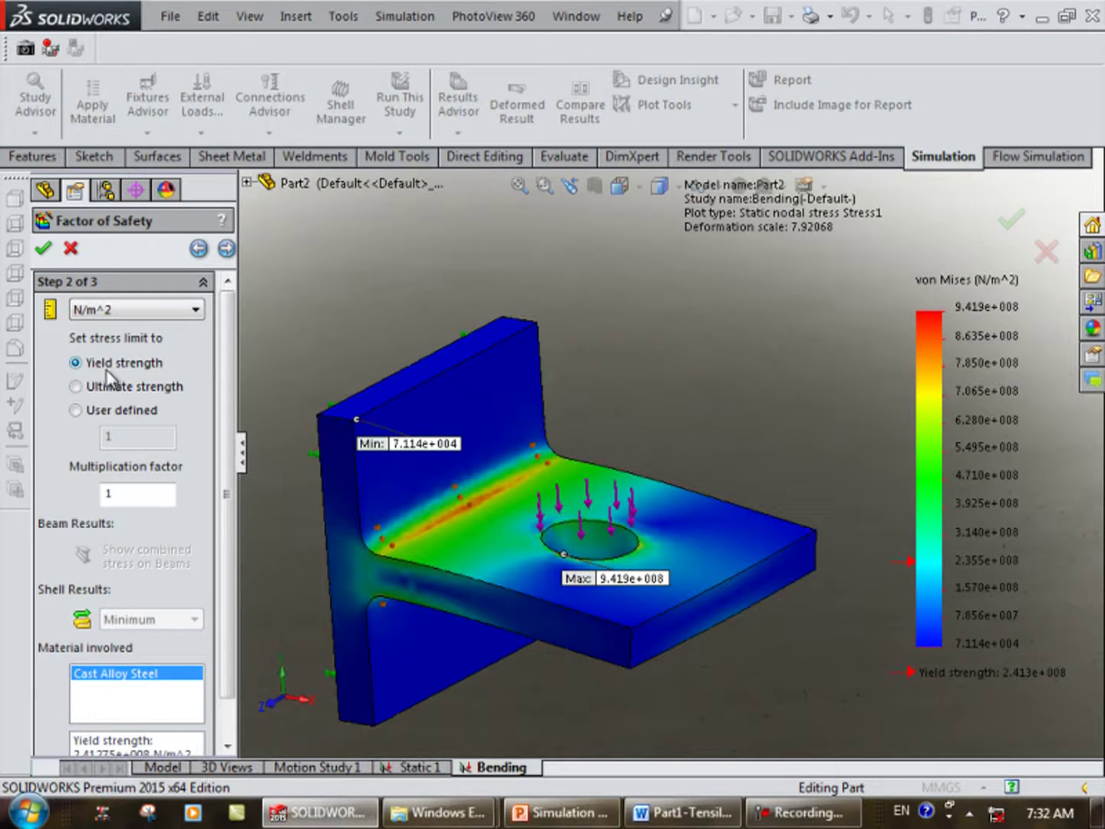
{"action": "left_click", "coordinate": [224, 249]}
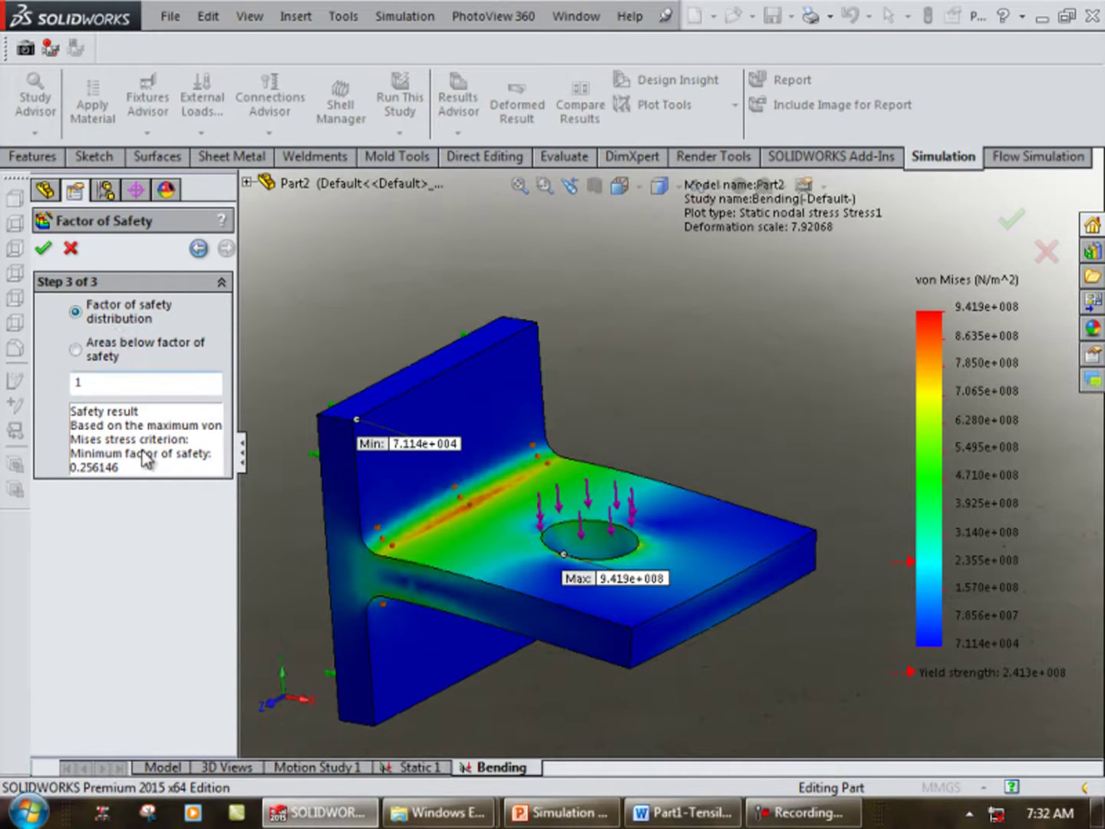
{"action": "left_click", "coordinate": [41, 251]}
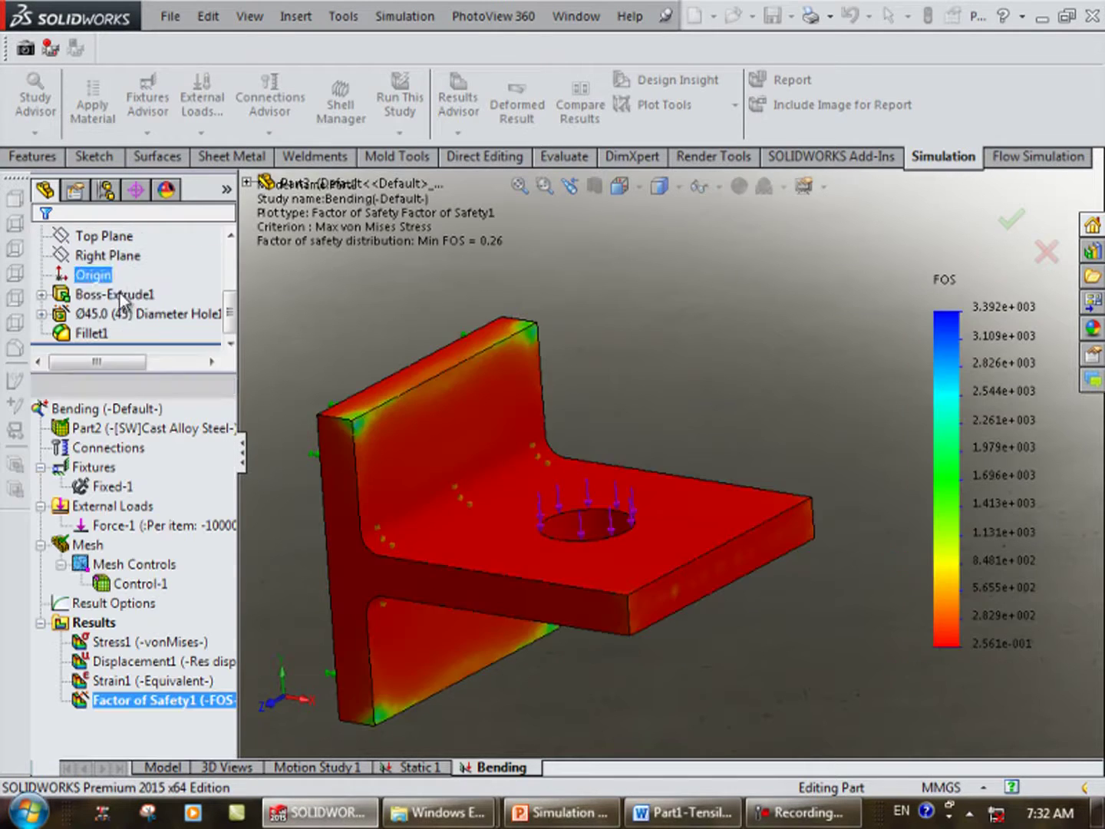
Redefine Factor of Safety1 to show areas below a factor of safety of 3.
{"action": "middle_click_drag", "start_coordinate": [529, 334], "coordinate": [521, 300]}
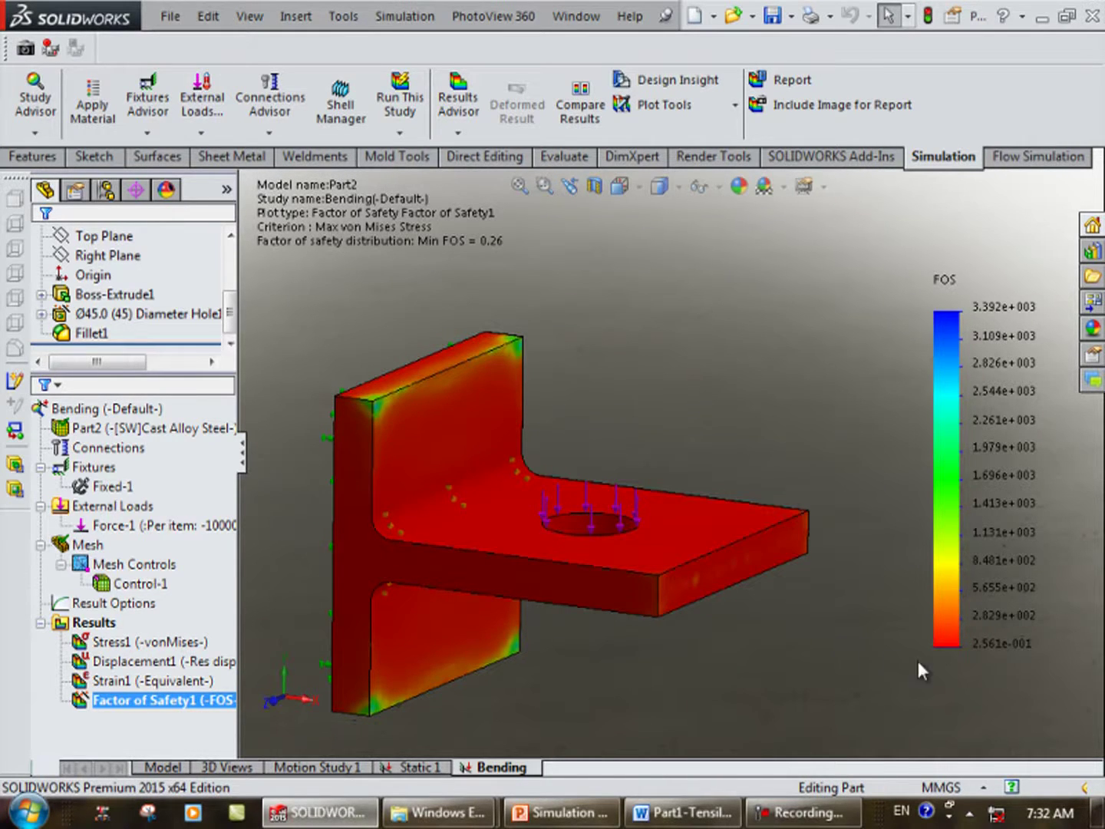
{"action": "middle_click_drag", "start_coordinate": [669, 536], "coordinate": [655, 523]}
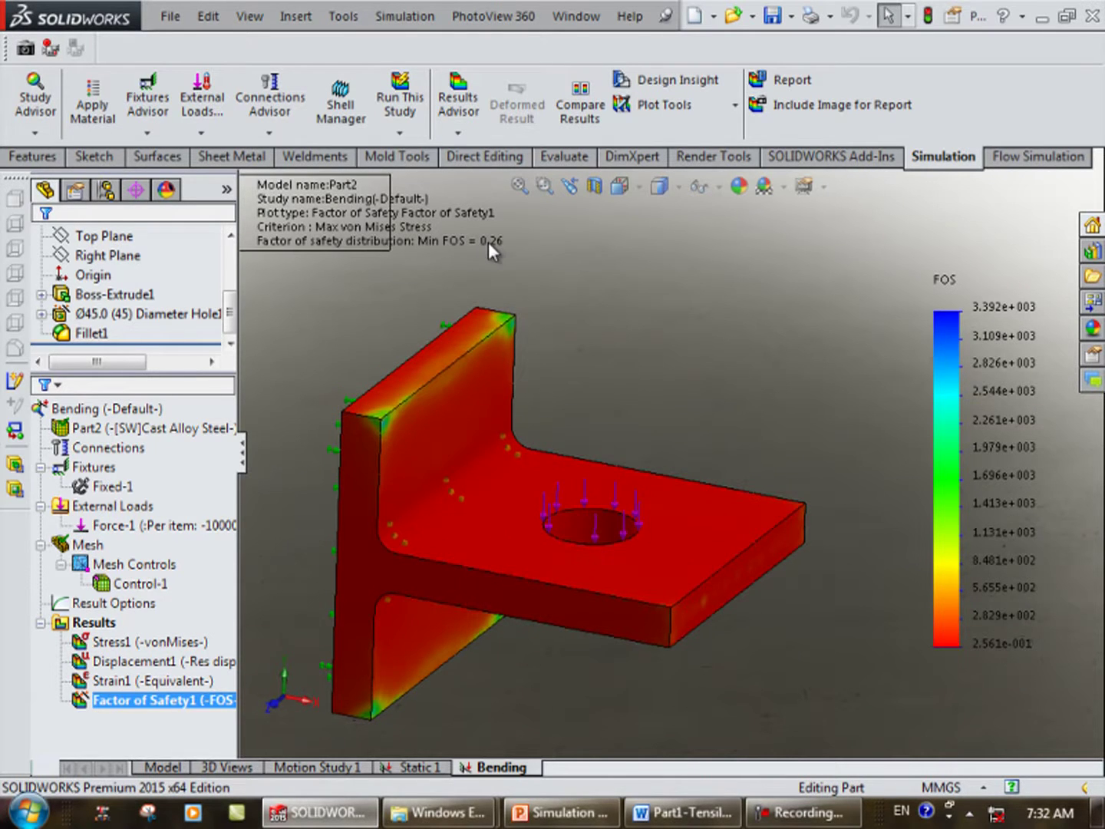
{"action": "right_click", "coordinate": [167, 702]}
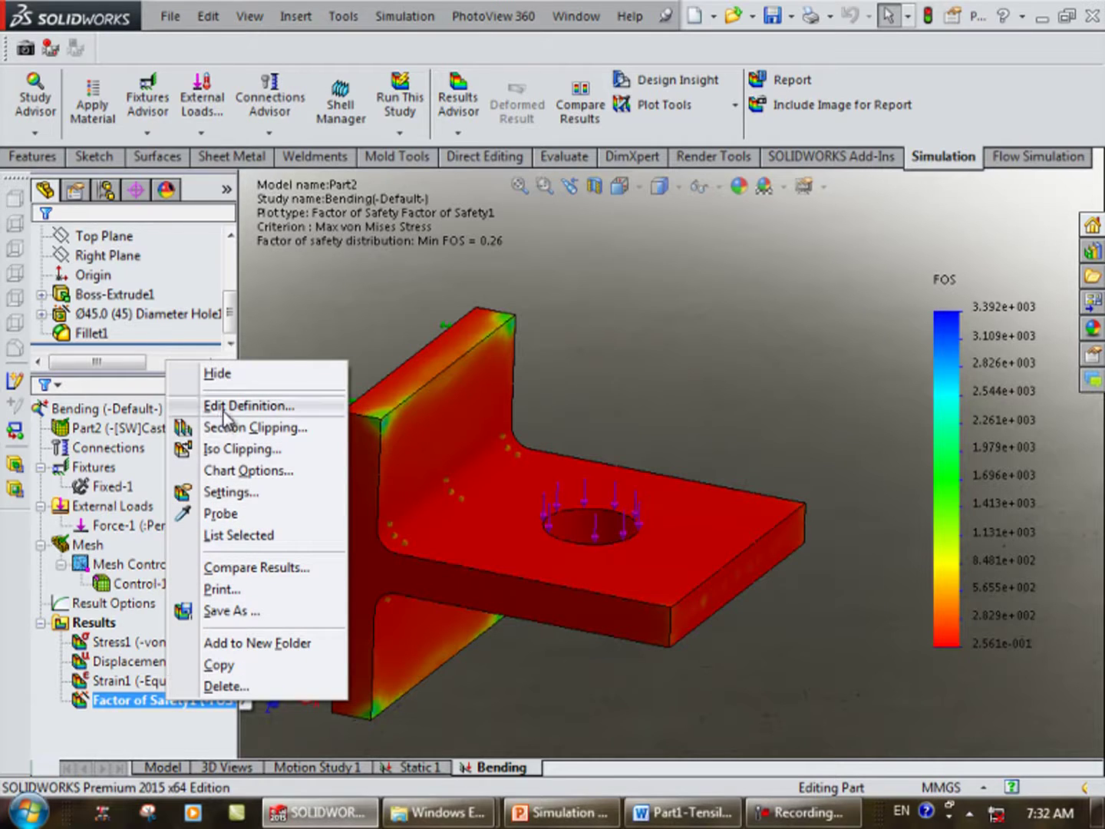
{"action": "left_click", "coordinate": [224, 413]}
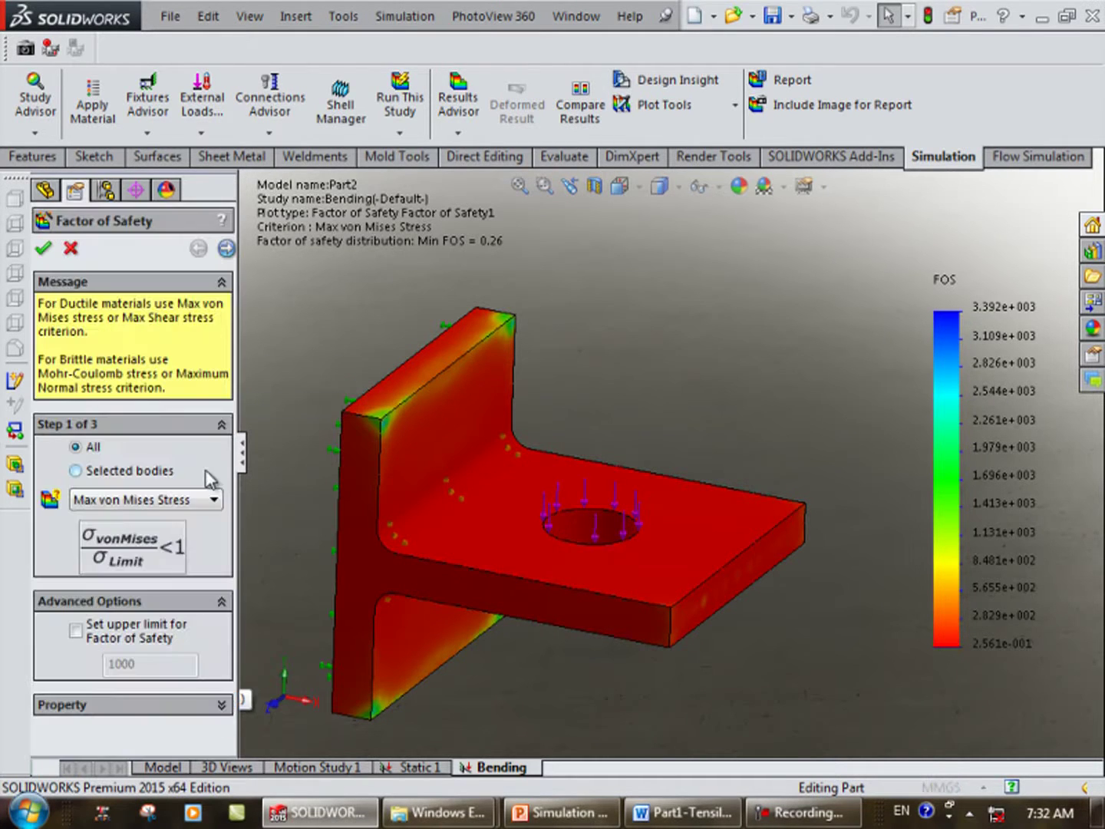
{"action": "left_click", "coordinate": [189, 502]}
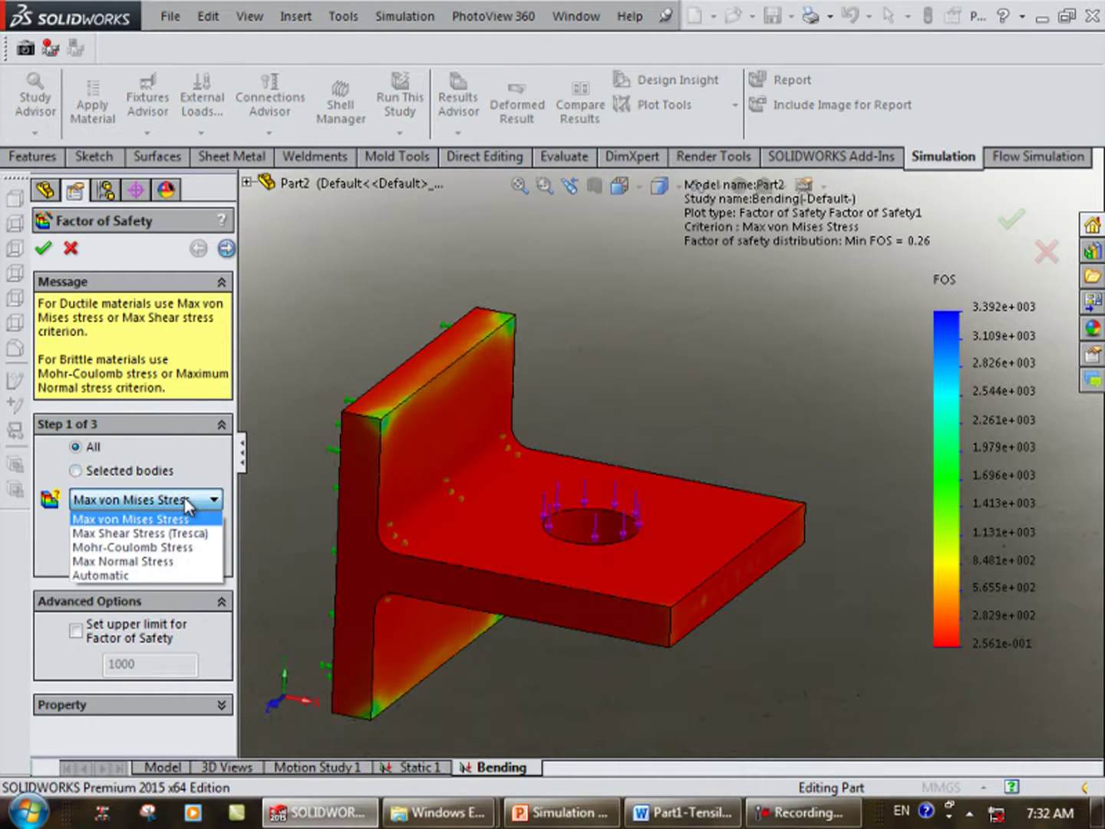
{"action": "left_click", "coordinate": [227, 247]}
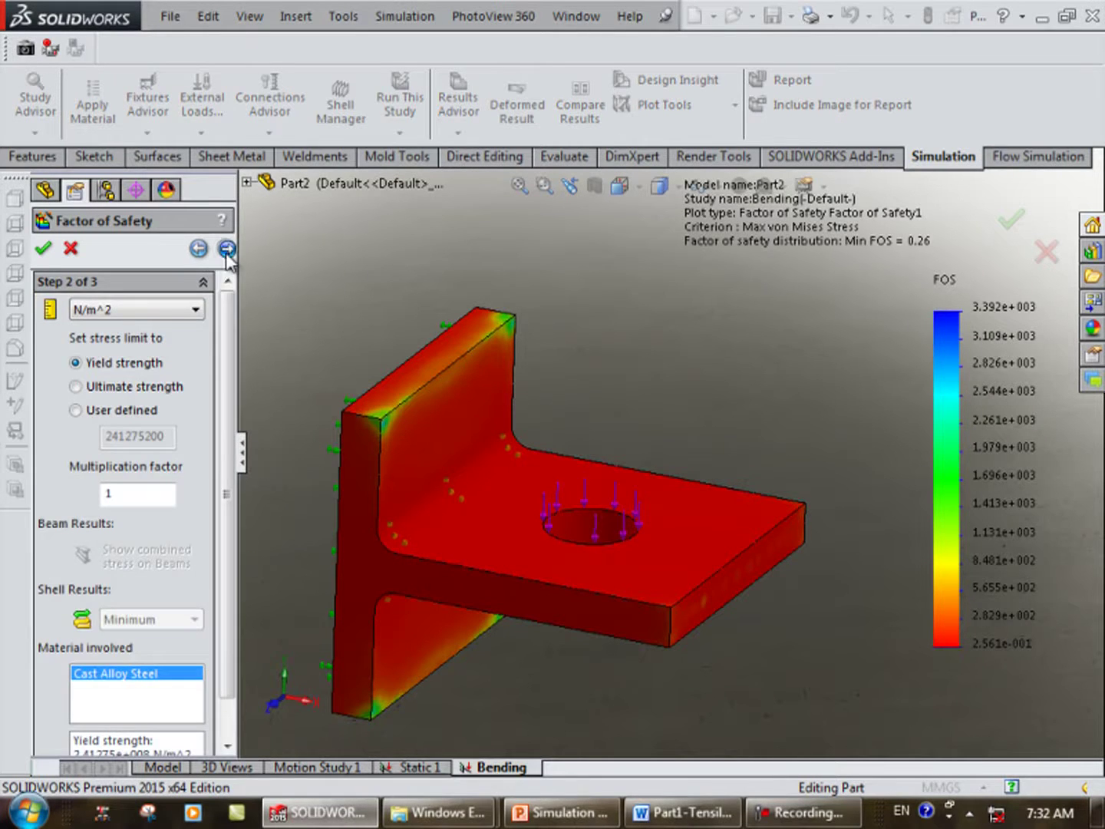
{"action": "left_click", "coordinate": [226, 250]}
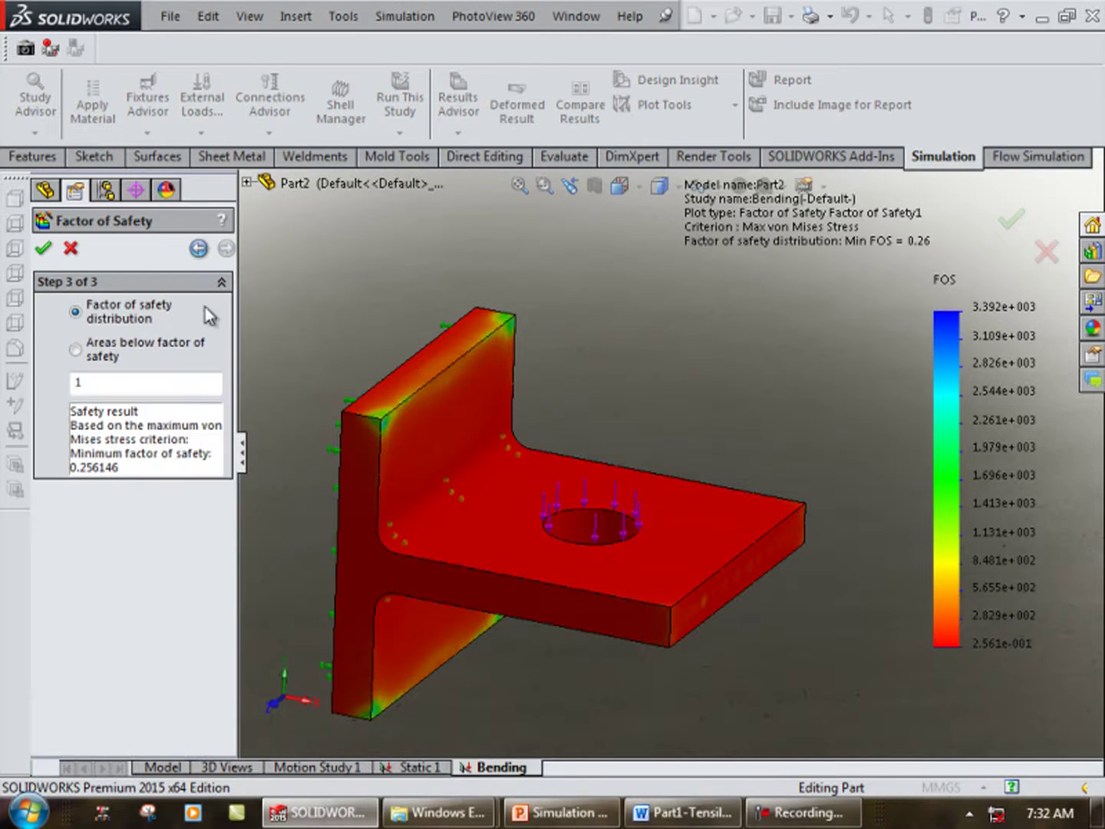
{"action": "left_click", "coordinate": [112, 355]}
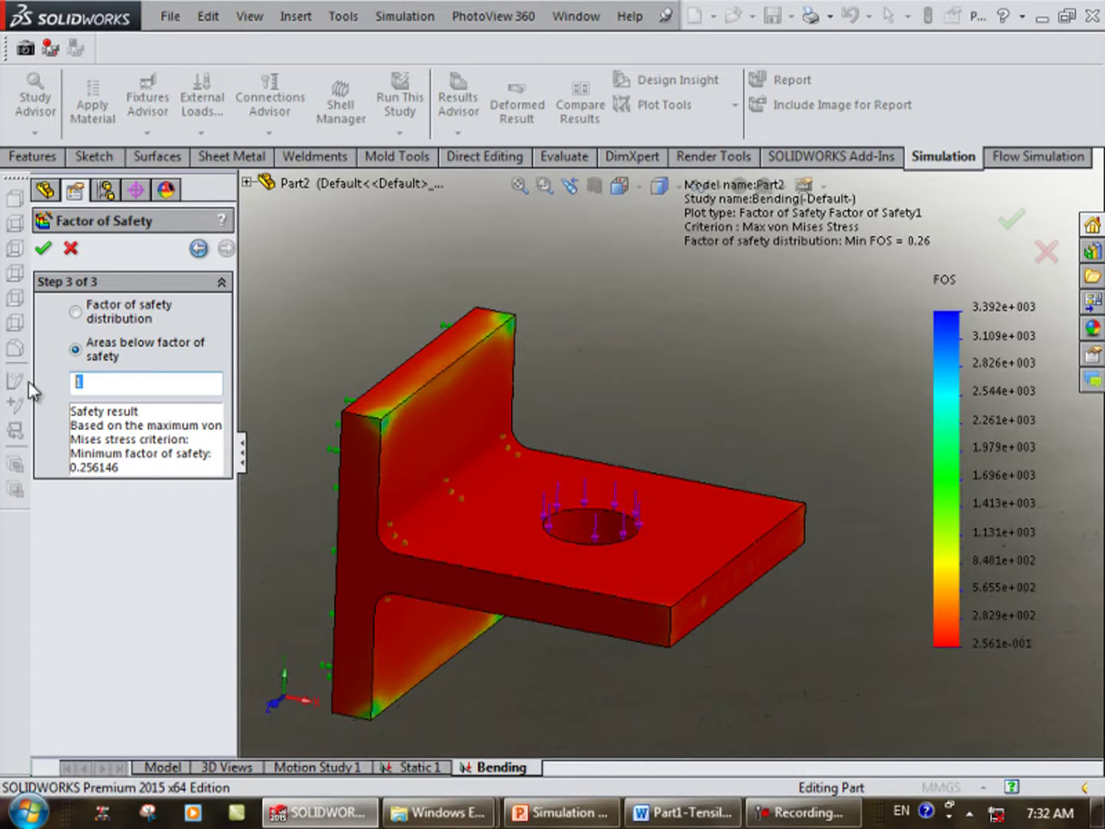
{"action": "type", "text": "3"}
{"action": "left_click", "coordinate": [43, 247]}
{"action": "mouse_move", "coordinate": [624, 385]}
{"action": "middle_mouse_down"}
{"action": "mouse_move", "coordinate": [597, 418]}
{"action": "mouse_move", "coordinate": [469, 388]}
{"action": "middle_mouse_up"}
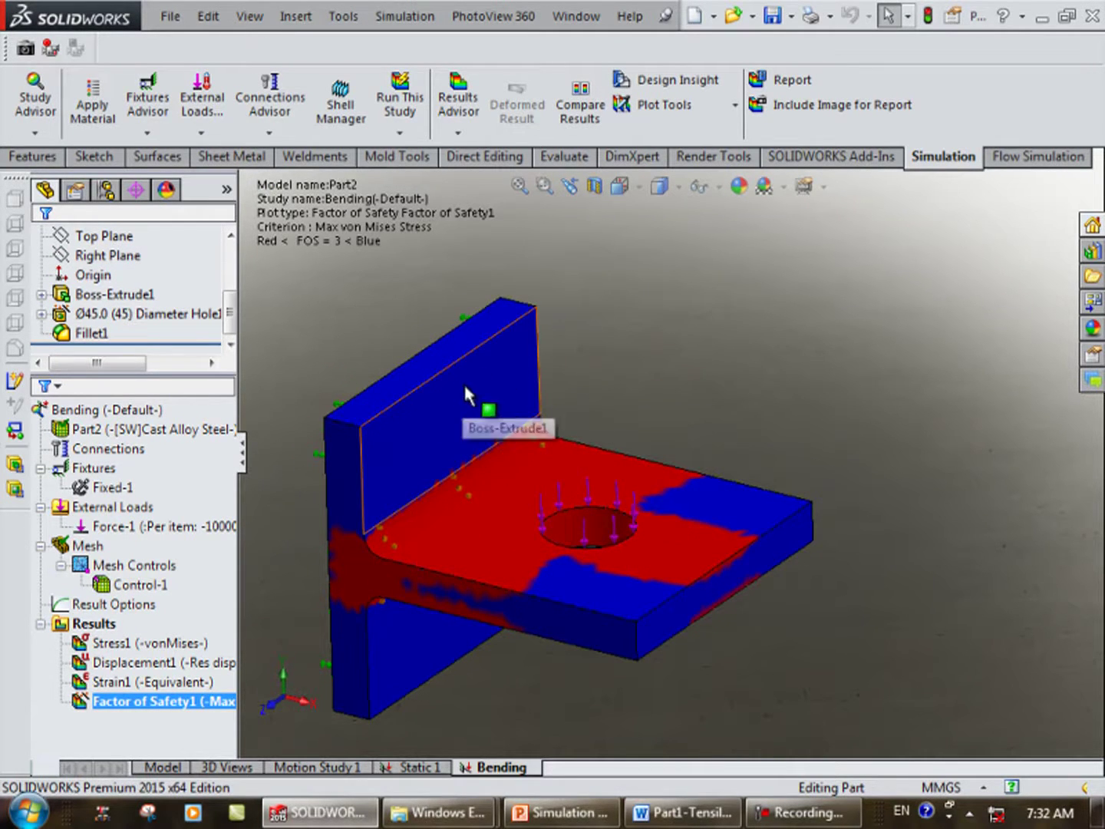
{"action": "mouse_move", "coordinate": [537, 556]}
{"action": "middle_mouse_down"}
{"action": "mouse_move", "coordinate": [504, 491]}
{"action": "mouse_move", "coordinate": [553, 547]}
{"action": "mouse_move", "coordinate": [687, 366]}
{"action": "mouse_move", "coordinate": [740, 383]}
{"action": "mouse_move", "coordinate": [648, 342]}
{"action": "mouse_move", "coordinate": [507, 491]}
{"action": "middle_mouse_up"}
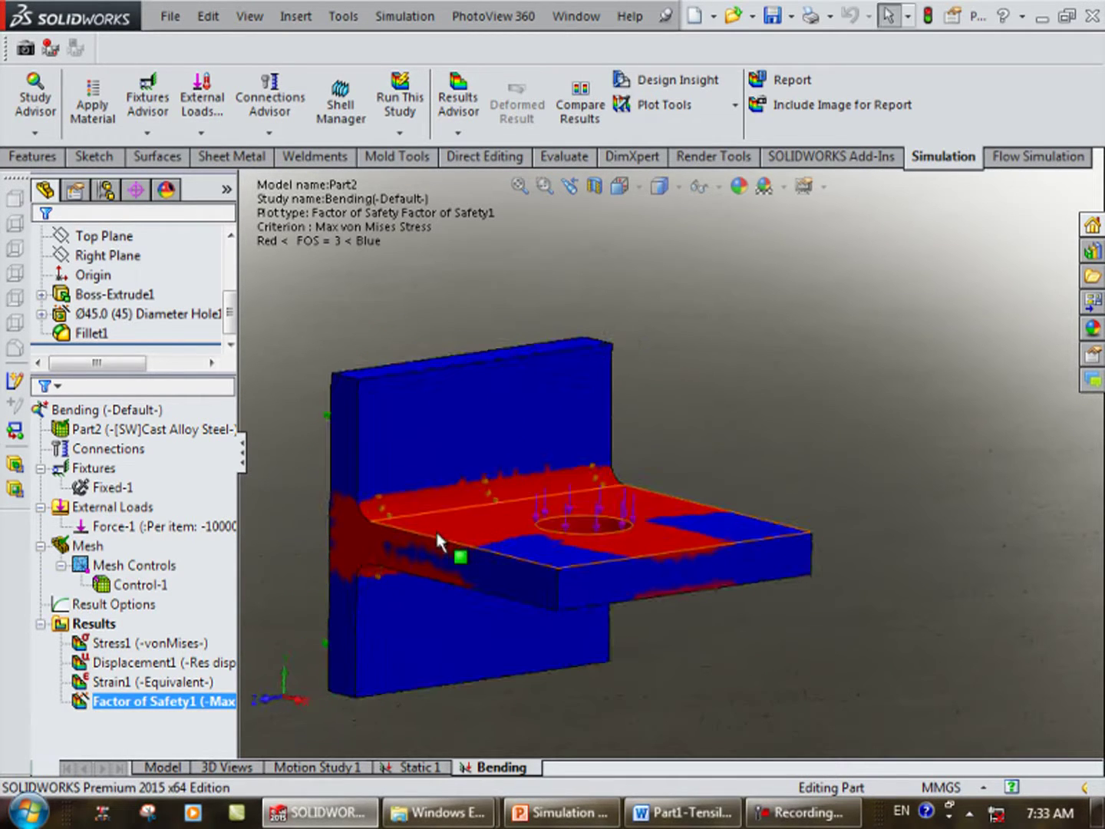
{"action": "mouse_move", "coordinate": [431, 531]}
{"action": "middle_mouse_down"}
{"action": "mouse_move", "coordinate": [500, 557]}
{"action": "mouse_move", "coordinate": [462, 552]}
{"action": "middle_mouse_up"}
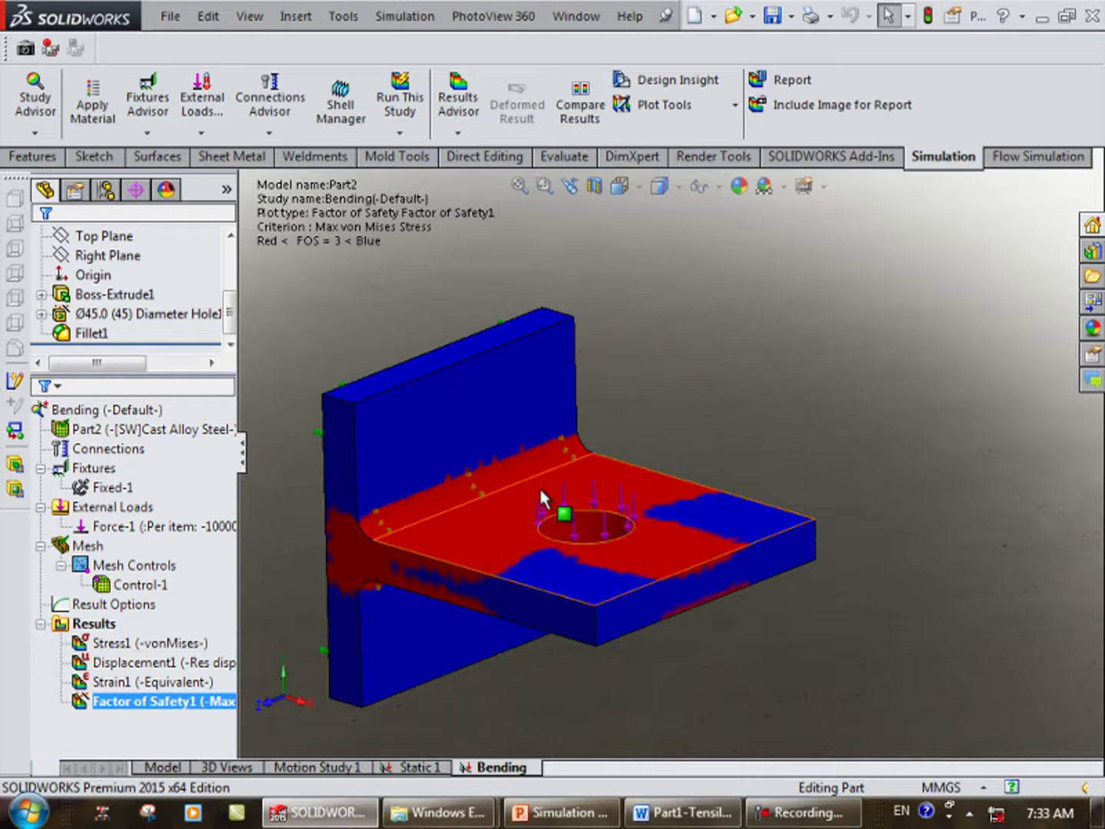
{"action": "middle_click_drag", "start_coordinate": [540, 489], "coordinate": [576, 427]}
{"action": "middle_click_drag", "start_coordinate": [510, 516], "coordinate": [521, 548]}
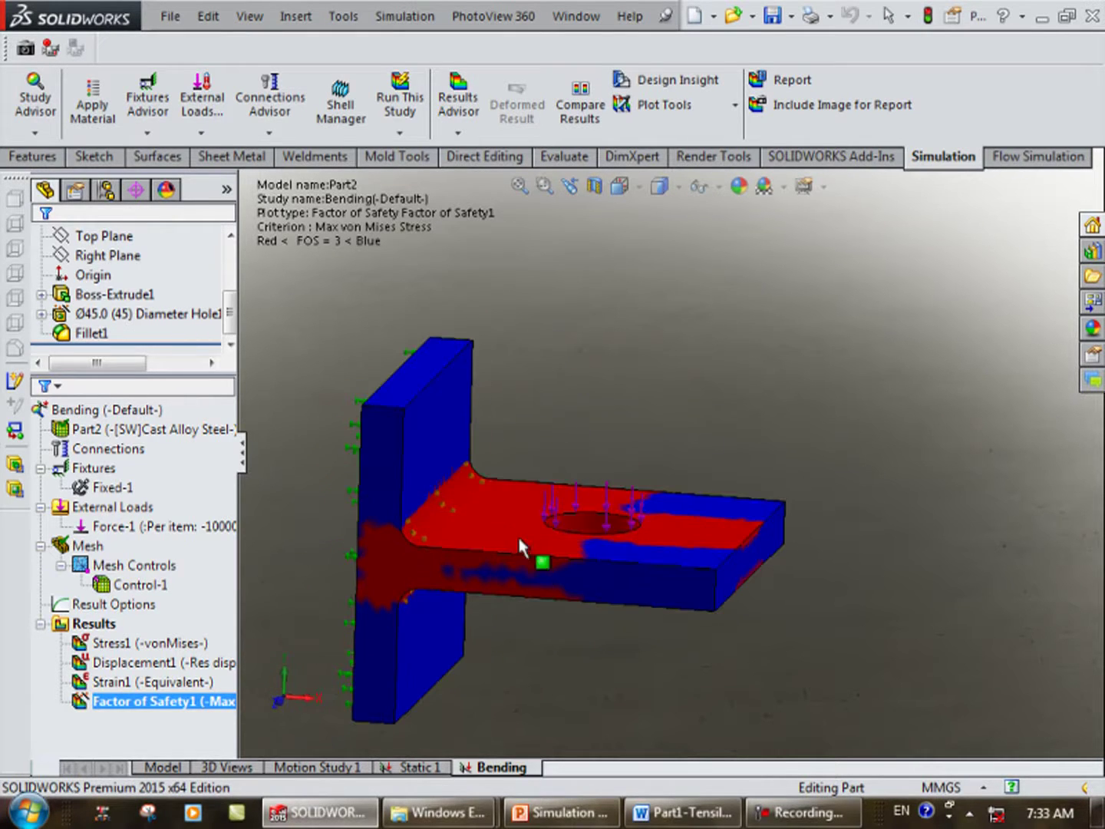
{"action": "middle_click_drag", "start_coordinate": [562, 386], "coordinate": [522, 399]}
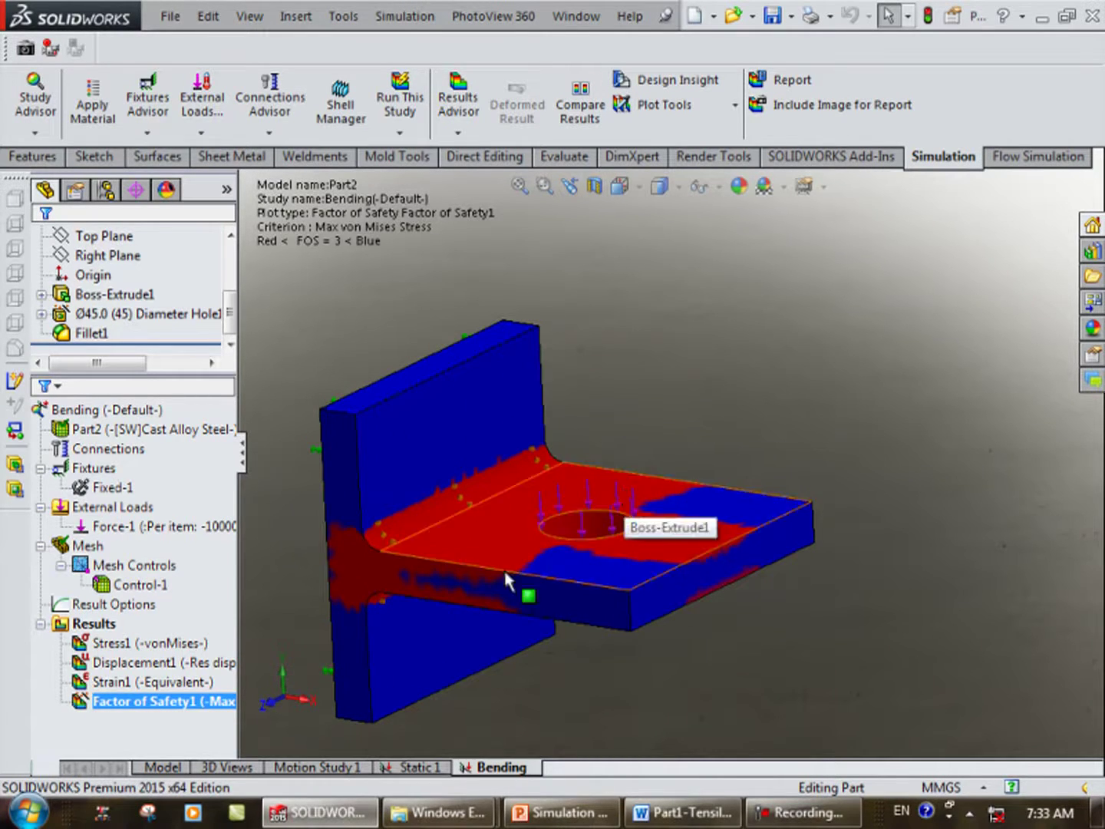
Show the Bending study's Stress1 von Mises plot and orbit toward the vertical plate.
{"action": "right_click", "coordinate": [170, 650]}
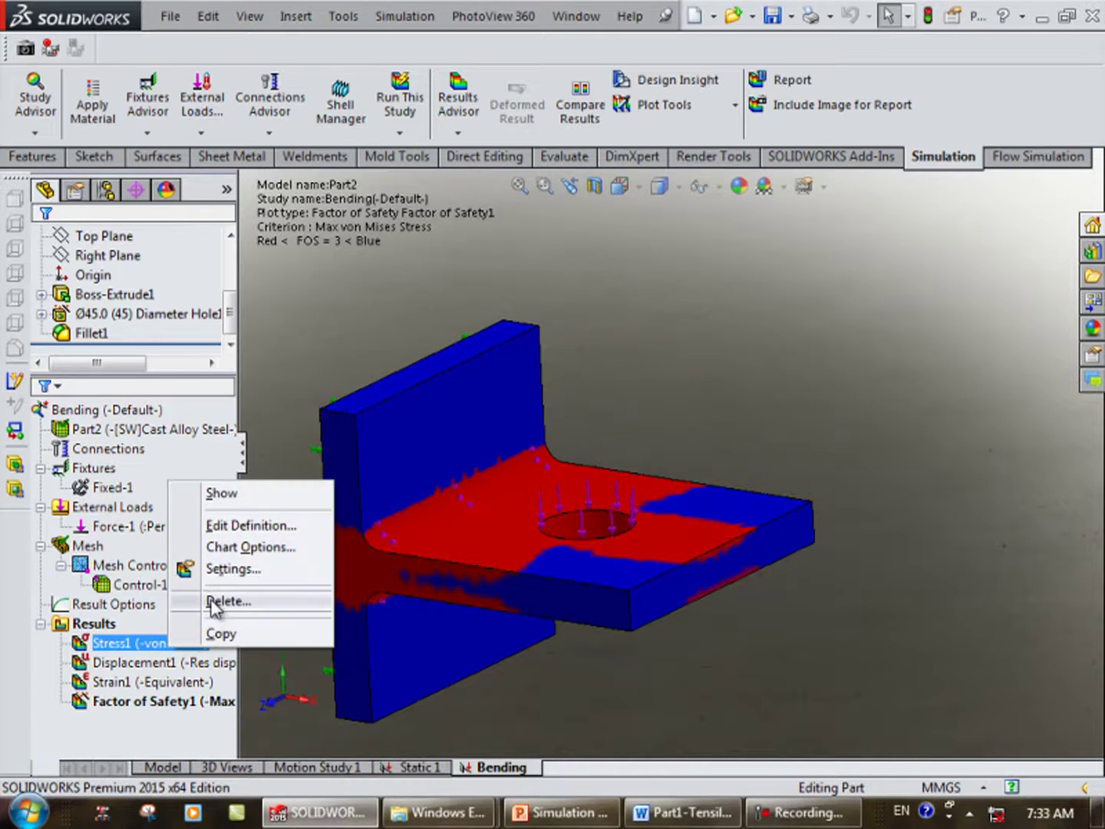
{"action": "left_click", "coordinate": [215, 494]}
{"action": "middle_click_drag", "start_coordinate": [625, 443], "coordinate": [315, 632]}
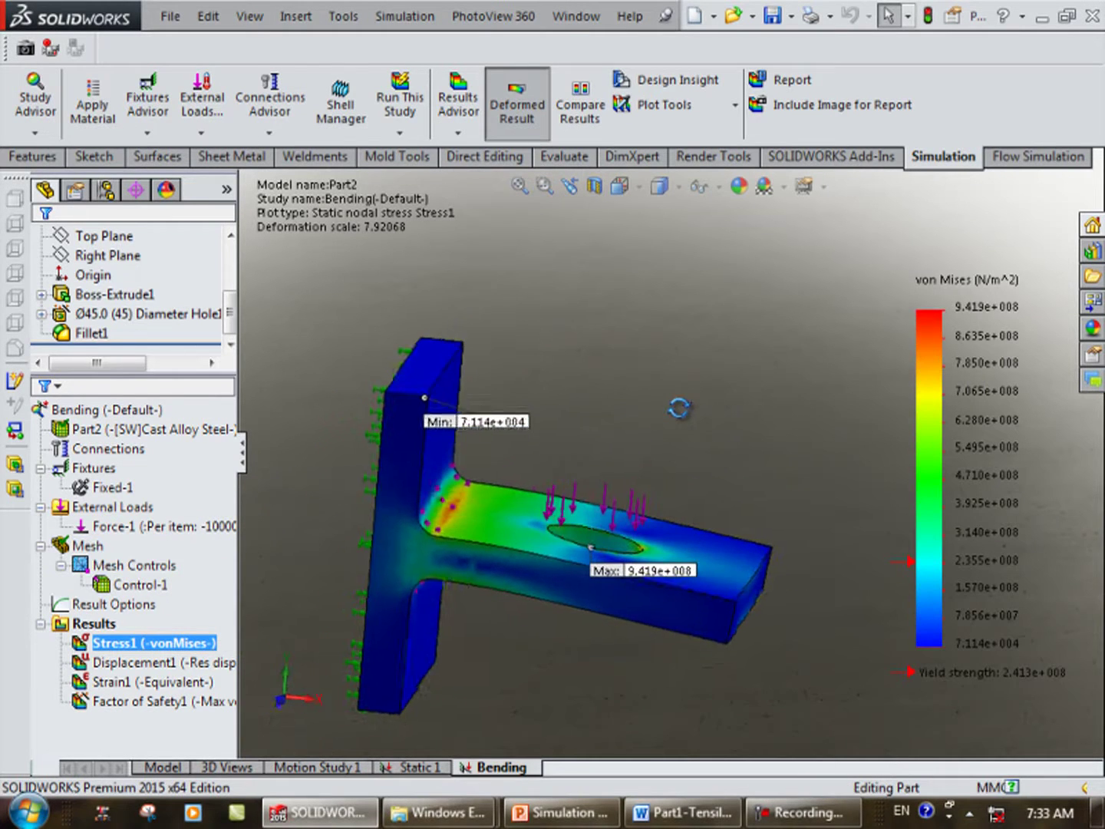
Play the Stress1 deformation animation briefly, then stop it and reorient the bracket.
{"action": "right_click", "coordinate": [209, 646]}
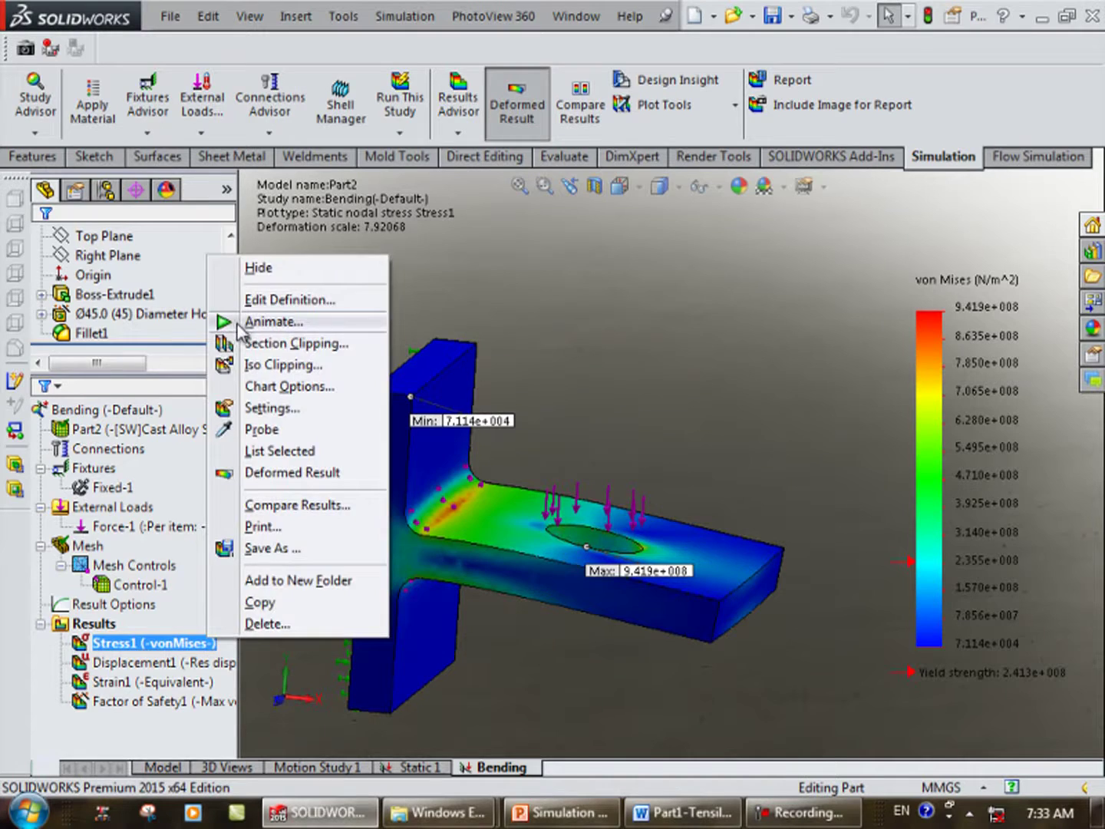
{"action": "left_click", "coordinate": [257, 321]}
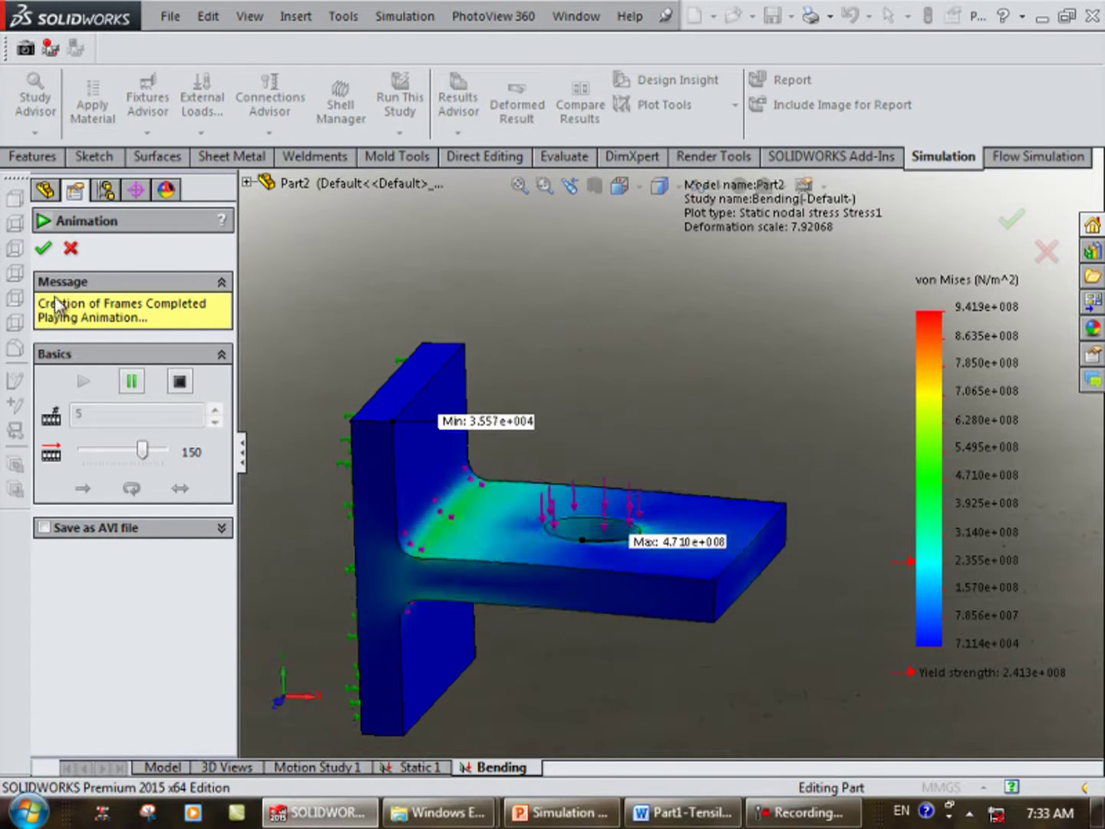
{"action": "left_click", "coordinate": [70, 248]}
{"action": "mouse_move", "coordinate": [597, 391]}
{"action": "middle_mouse_down"}
{"action": "mouse_move", "coordinate": [618, 389]}
{"action": "mouse_move", "coordinate": [574, 390]}
{"action": "middle_mouse_up"}
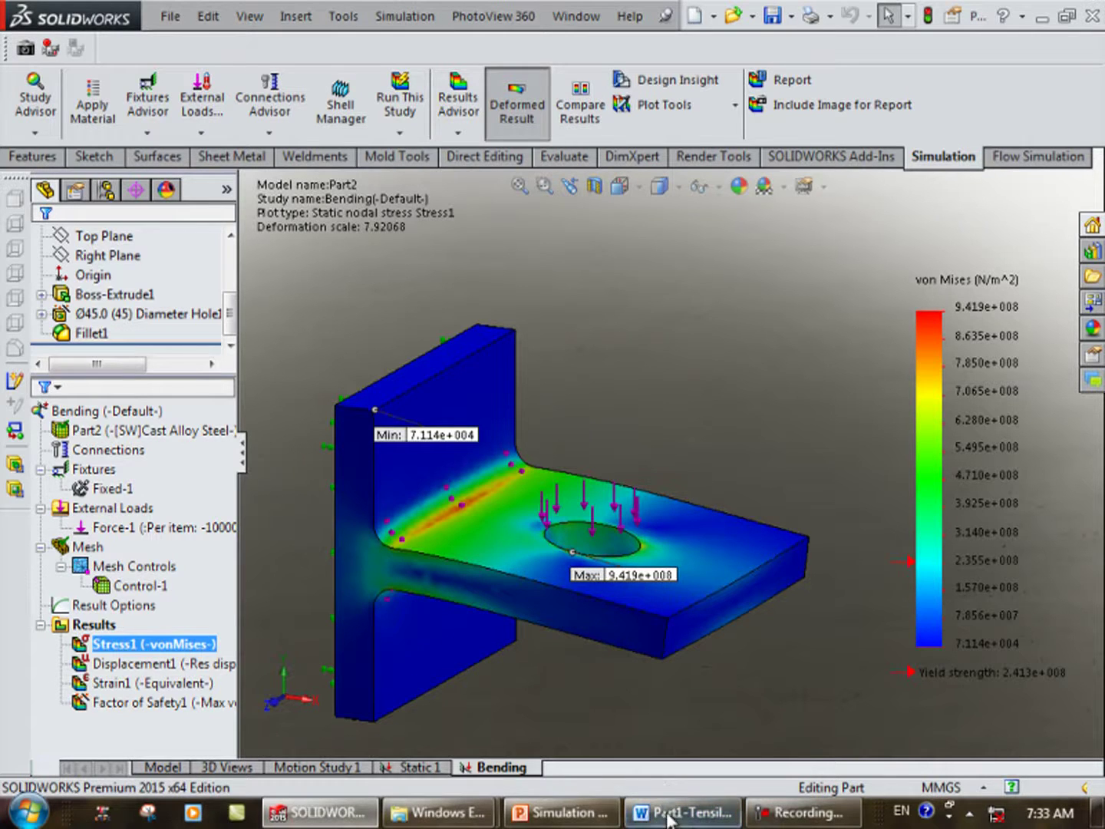
{"action": "left_click", "coordinate": [583, 813]}
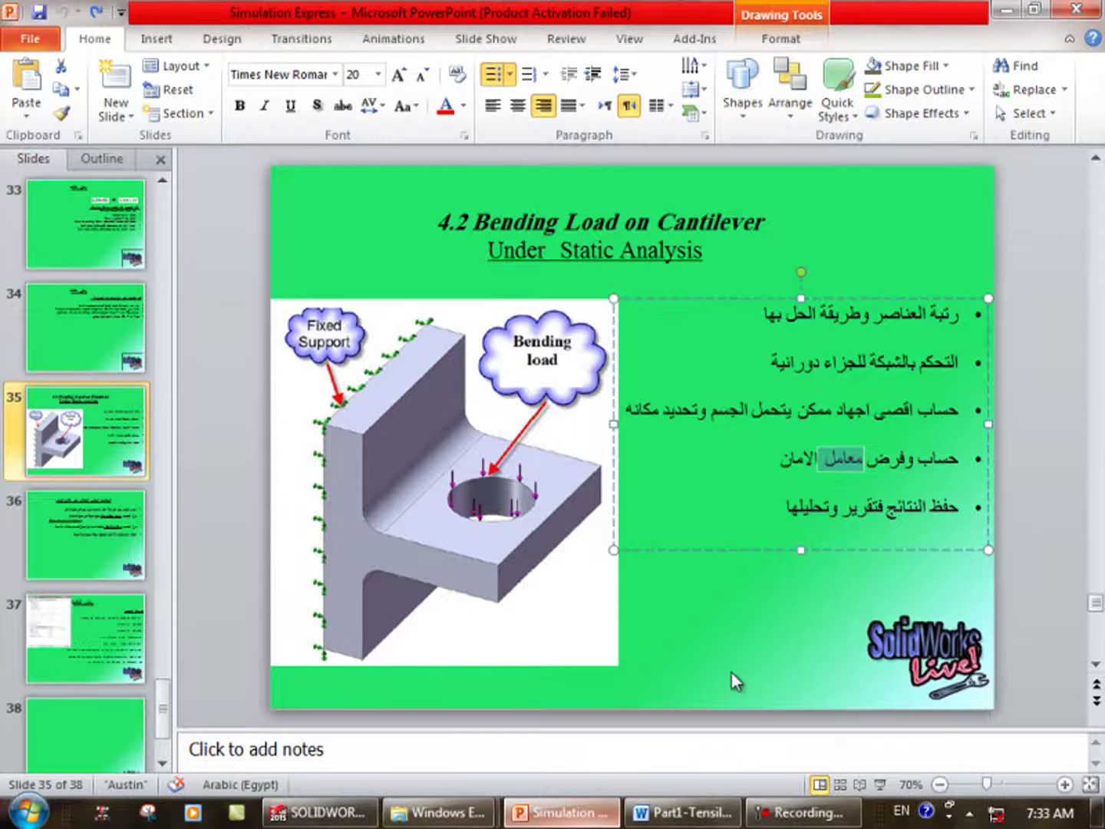
{"action": "left_click", "coordinate": [958, 531]}
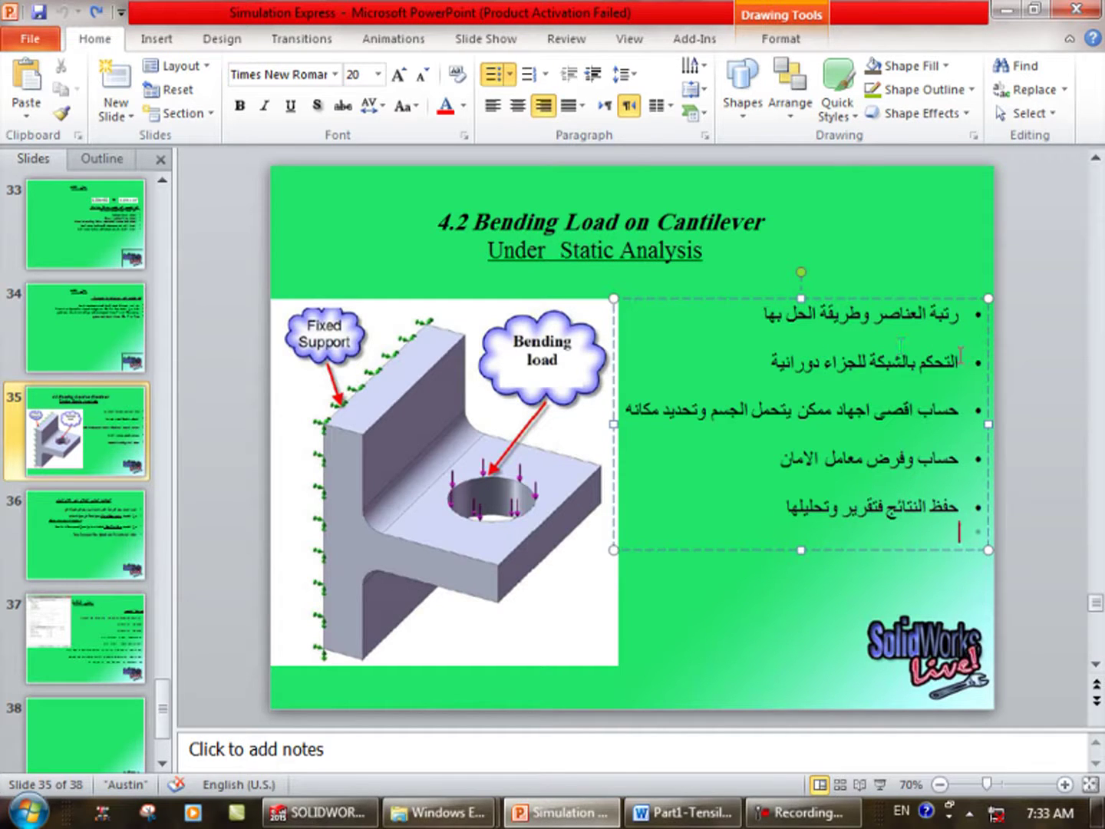
{"action": "left_click_drag", "start_coordinate": [935, 361], "coordinate": [775, 365]}
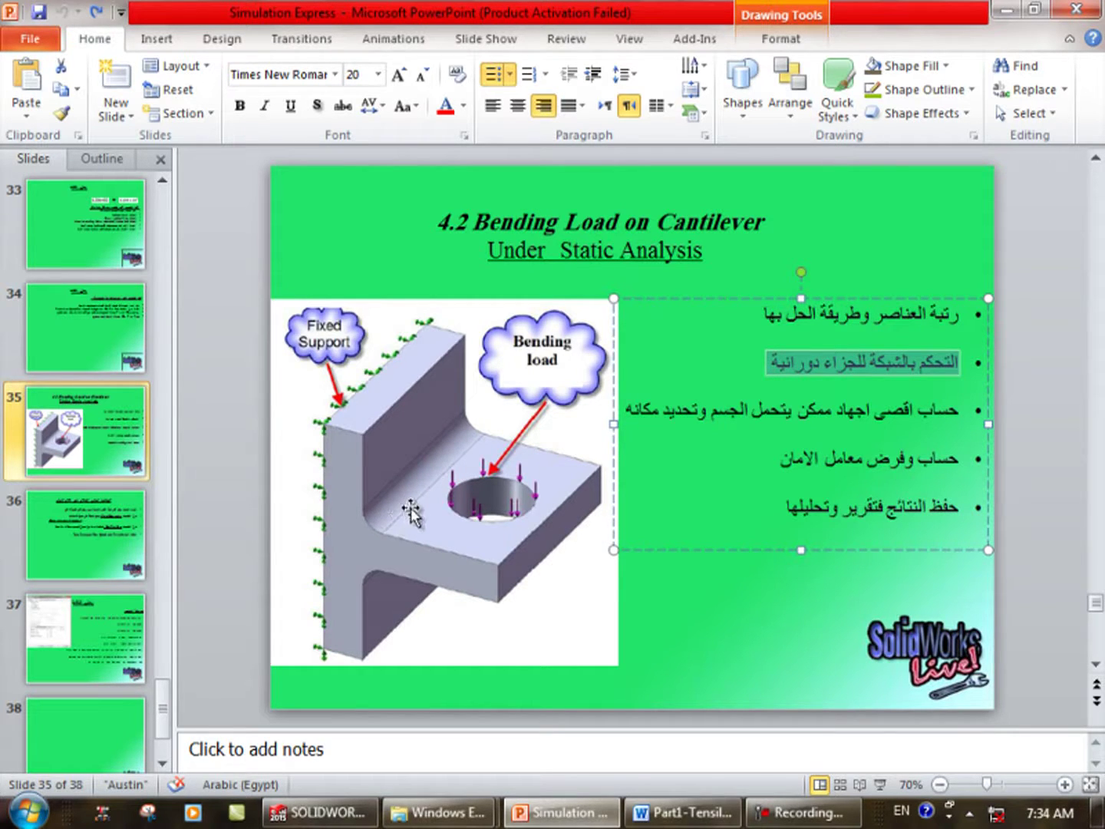
{"action": "left_click_drag", "start_coordinate": [948, 408], "coordinate": [661, 415]}
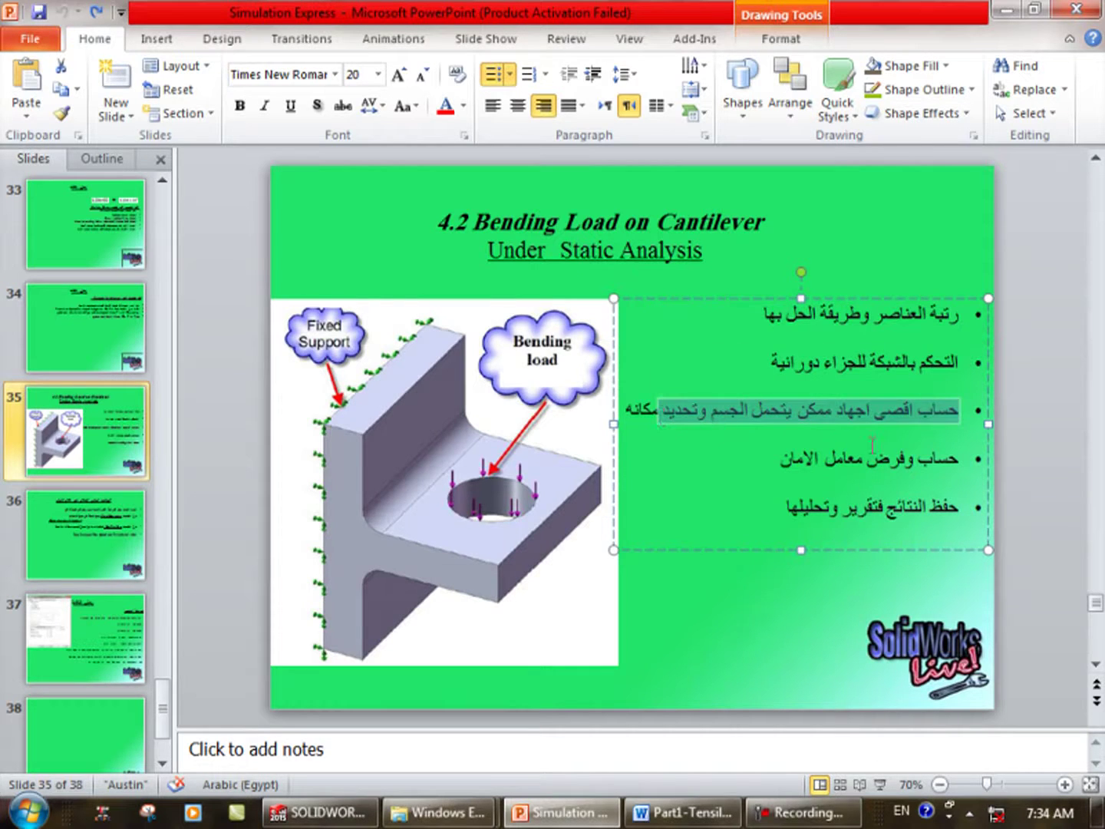
{"action": "left_click_drag", "start_coordinate": [955, 452], "coordinate": [818, 459]}
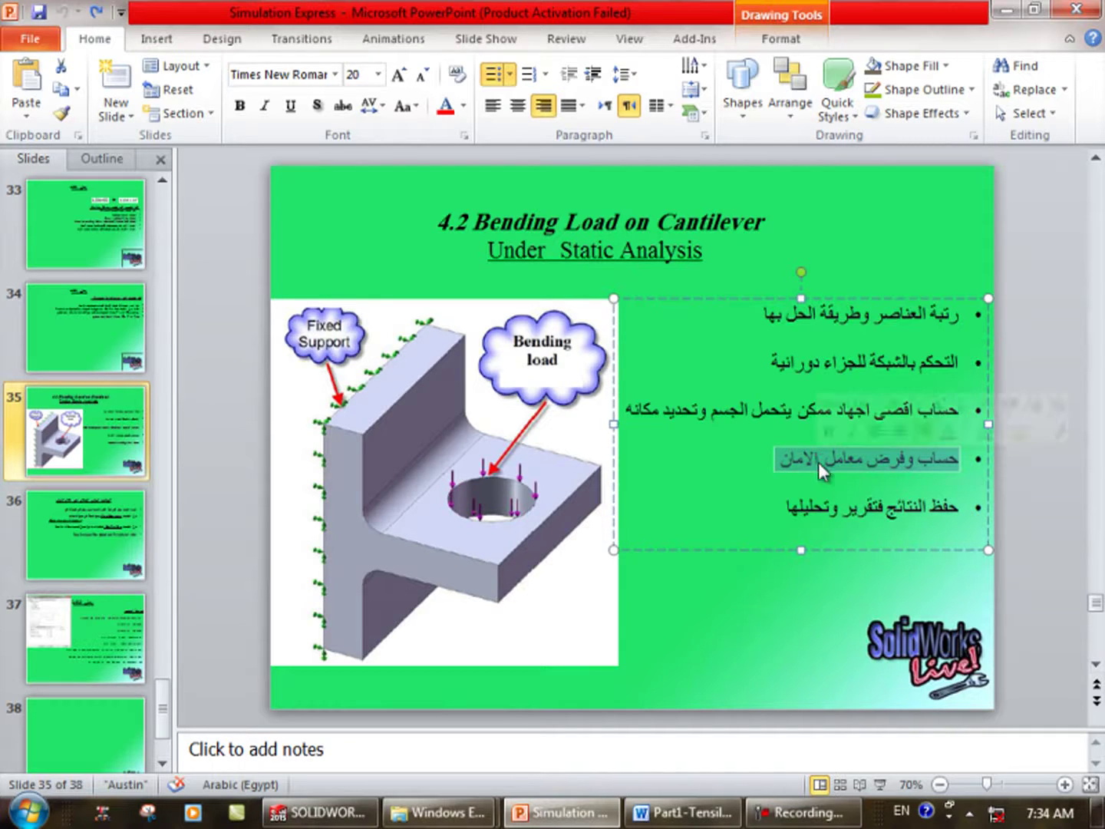
{"action": "left_click", "coordinate": [728, 468]}
{"action": "left_click_drag", "start_coordinate": [758, 465], "coordinate": [958, 338]}
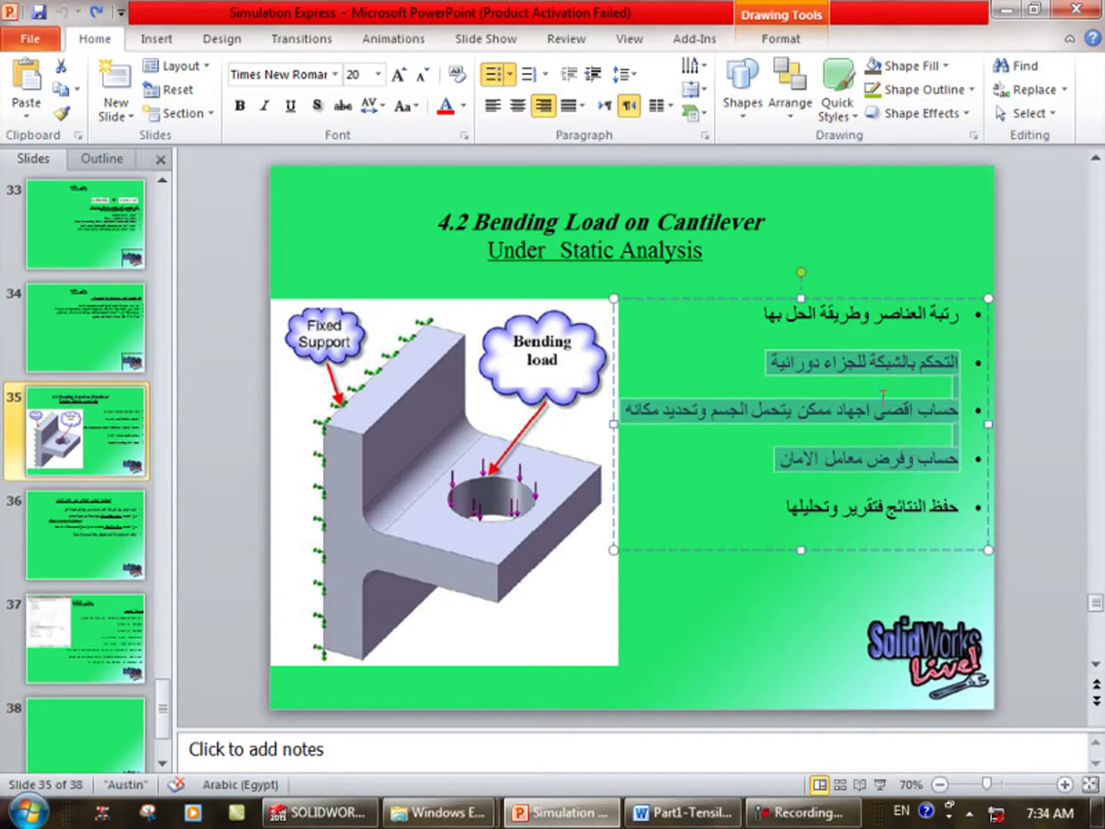
{"action": "triple_click", "coordinate": [940, 317]}
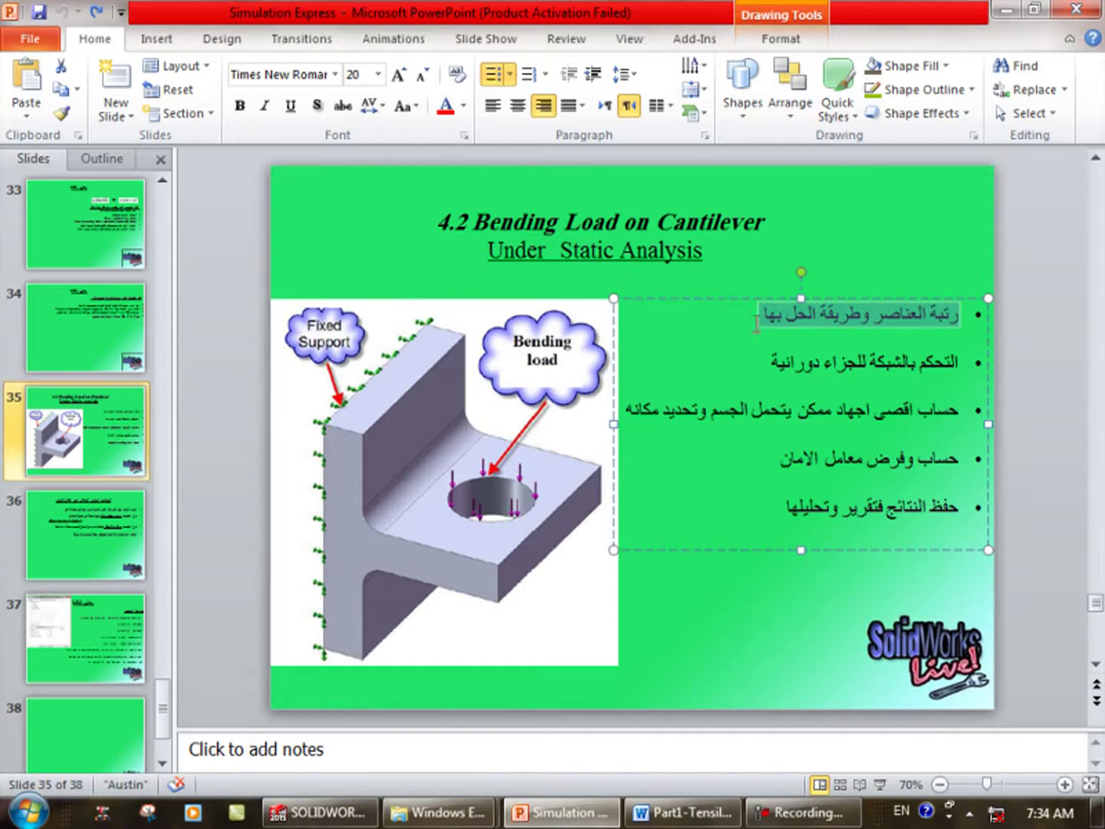
{"action": "left_click", "coordinate": [1005, 9]}
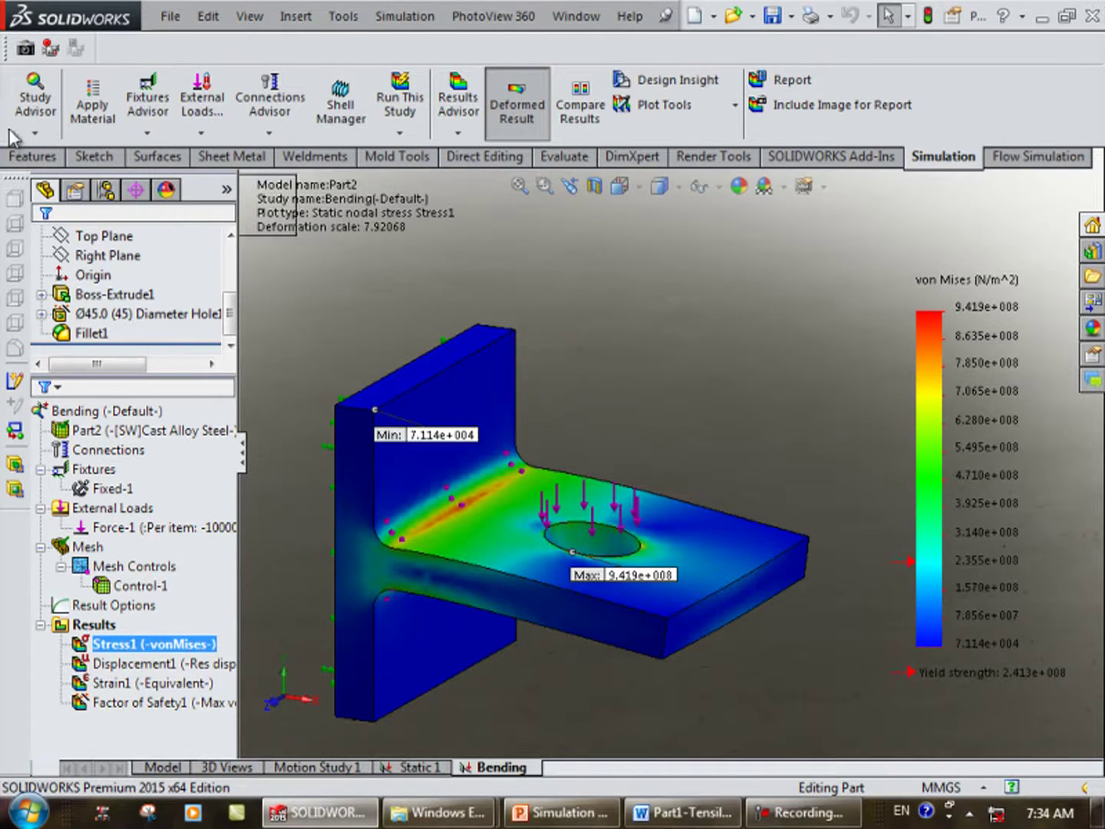
Open the Bending study's Static properties at the Adaptive settings.
{"action": "left_click", "coordinate": [31, 134]}
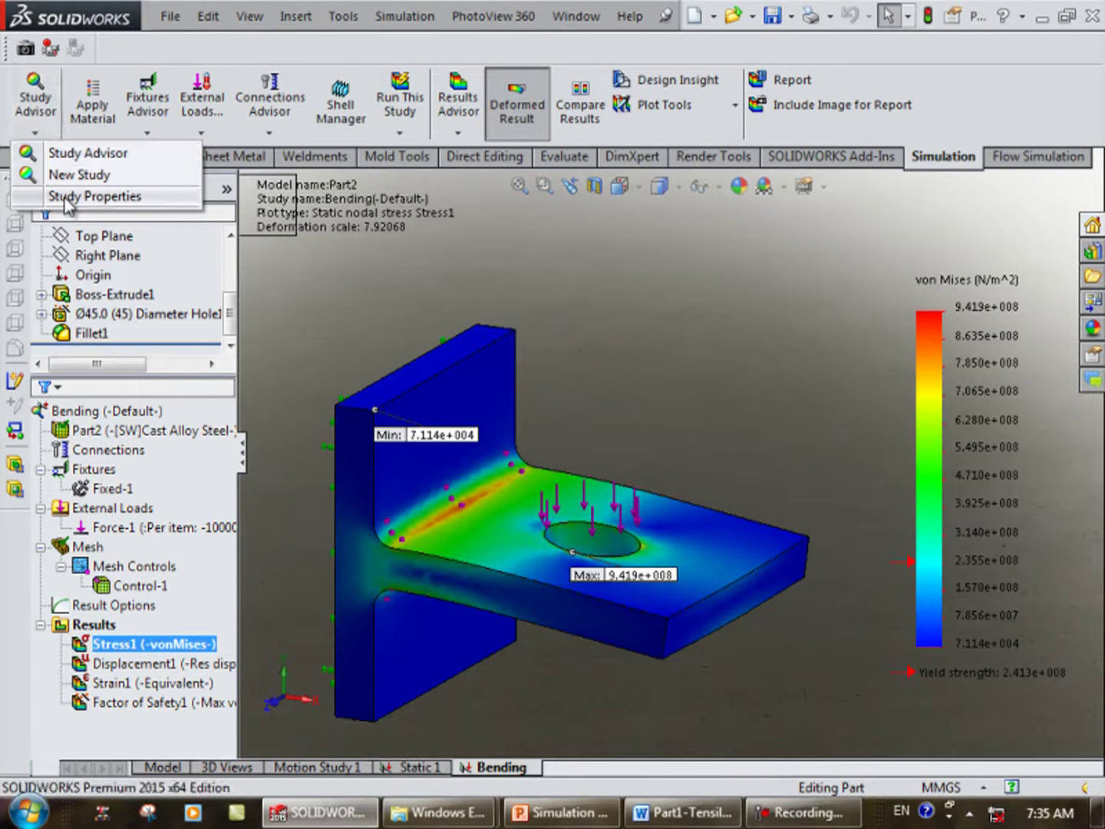
{"action": "left_click", "coordinate": [110, 198]}
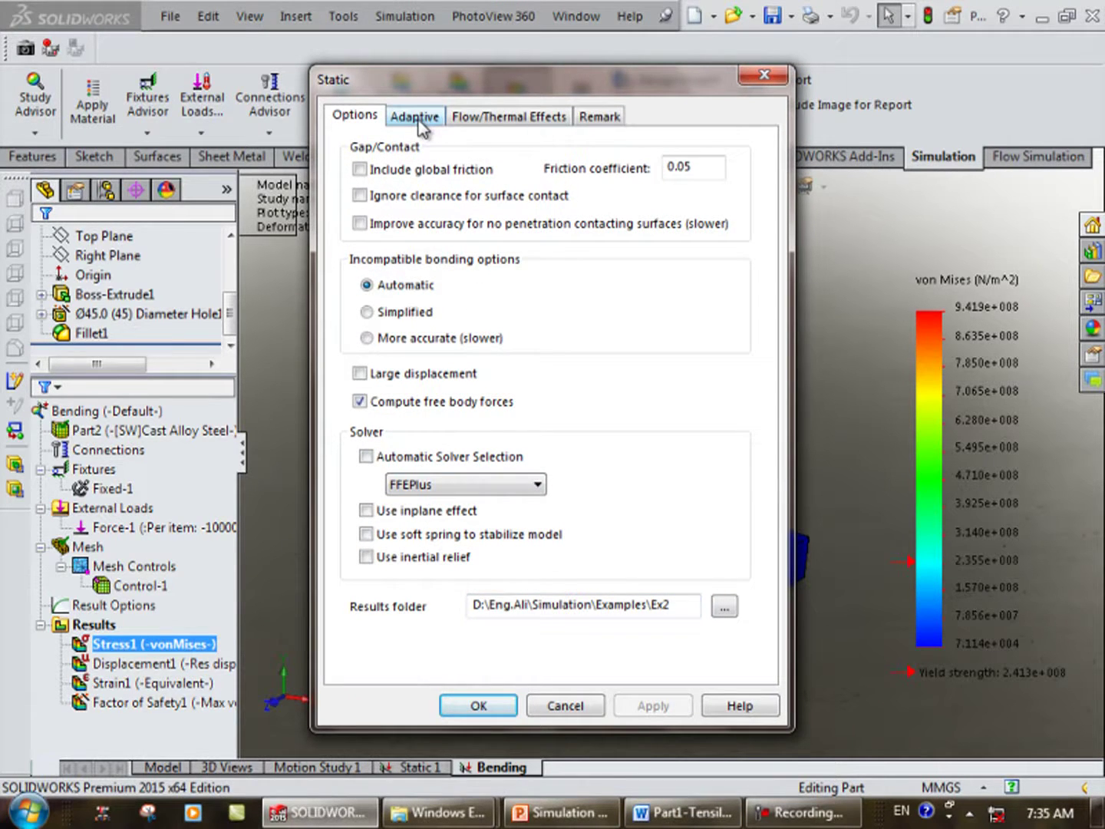
{"action": "left_click", "coordinate": [416, 121]}
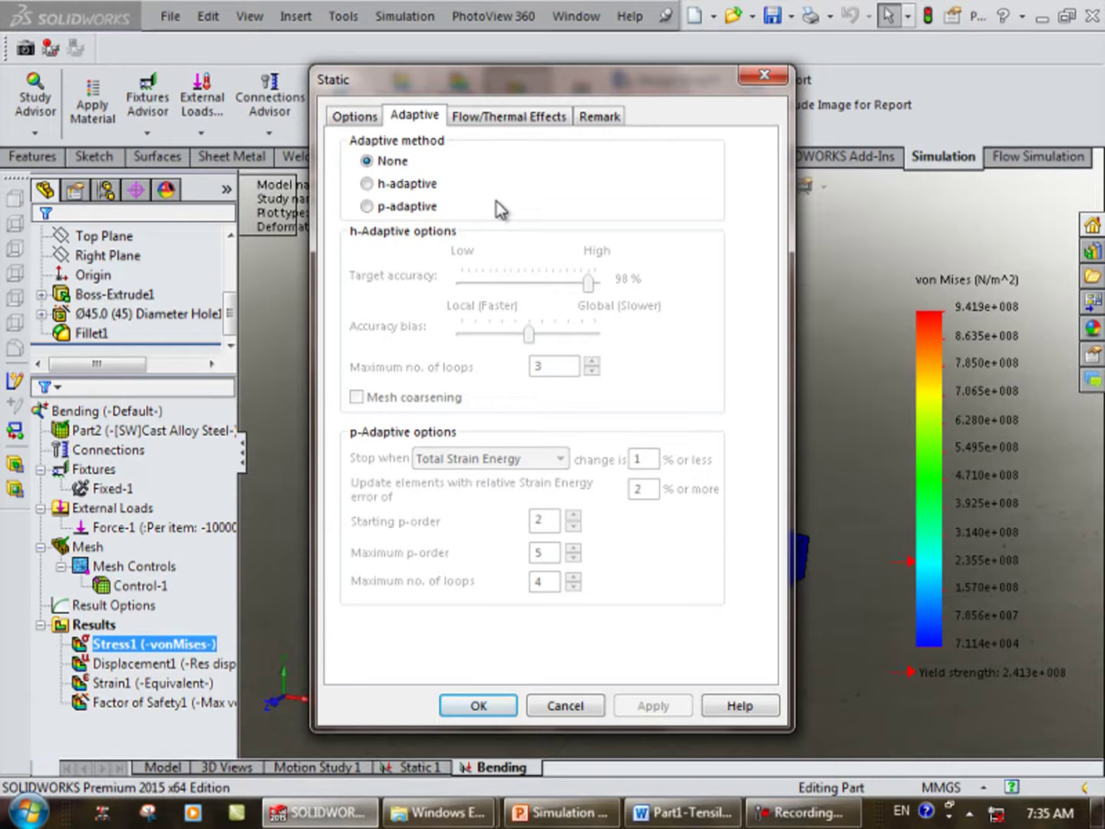
Choose p-adaptive as the Bending study's adaptive method.
{"action": "left_click", "coordinate": [408, 209]}
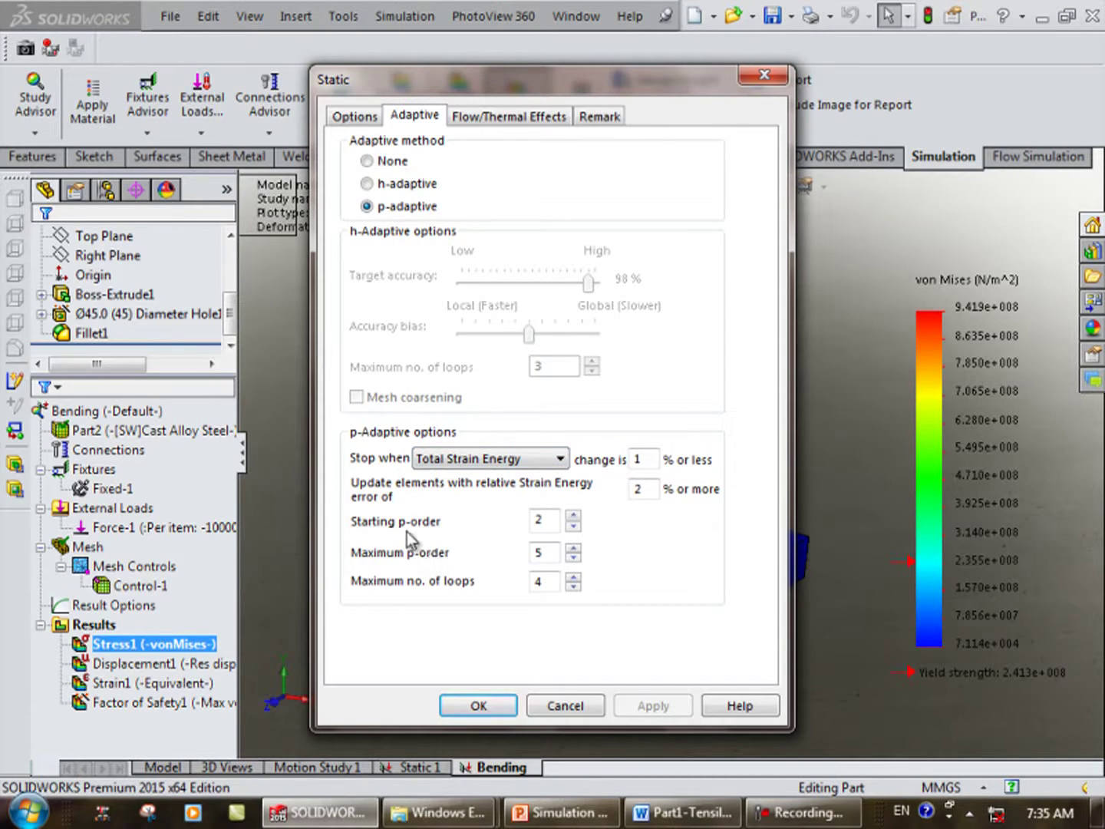
{"action": "double_click", "coordinate": [538, 519]}
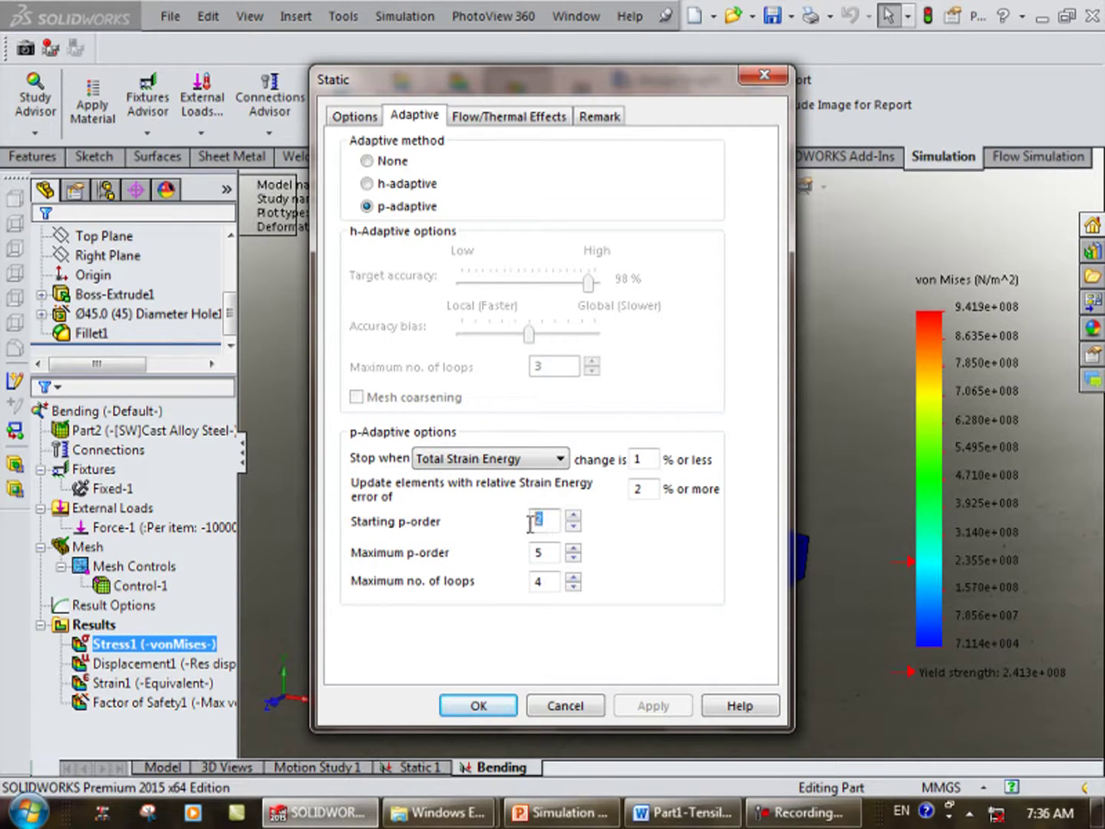
{"action": "left_click", "coordinate": [573, 515]}
{"action": "left_click", "coordinate": [572, 515]}
{"action": "left_click", "coordinate": [572, 527]}
{"action": "left_click", "coordinate": [572, 527]}
{"action": "left_click", "coordinate": [557, 520]}
{"action": "double_click", "coordinate": [528, 521]}
{"action": "left_click", "coordinate": [543, 521]}
{"action": "double_click", "coordinate": [524, 521]}
{"action": "left_click", "coordinate": [544, 553]}
{"action": "left_click", "coordinate": [574, 550]}
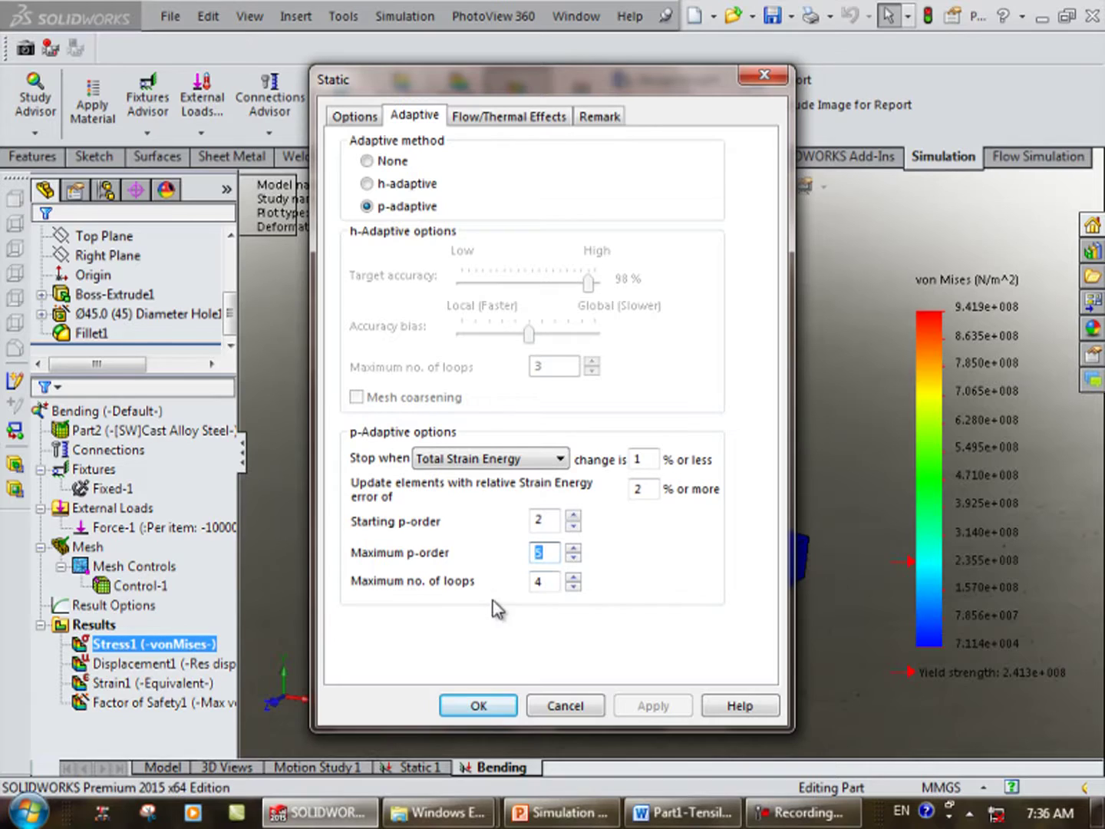
{"action": "double_click", "coordinate": [538, 581]}
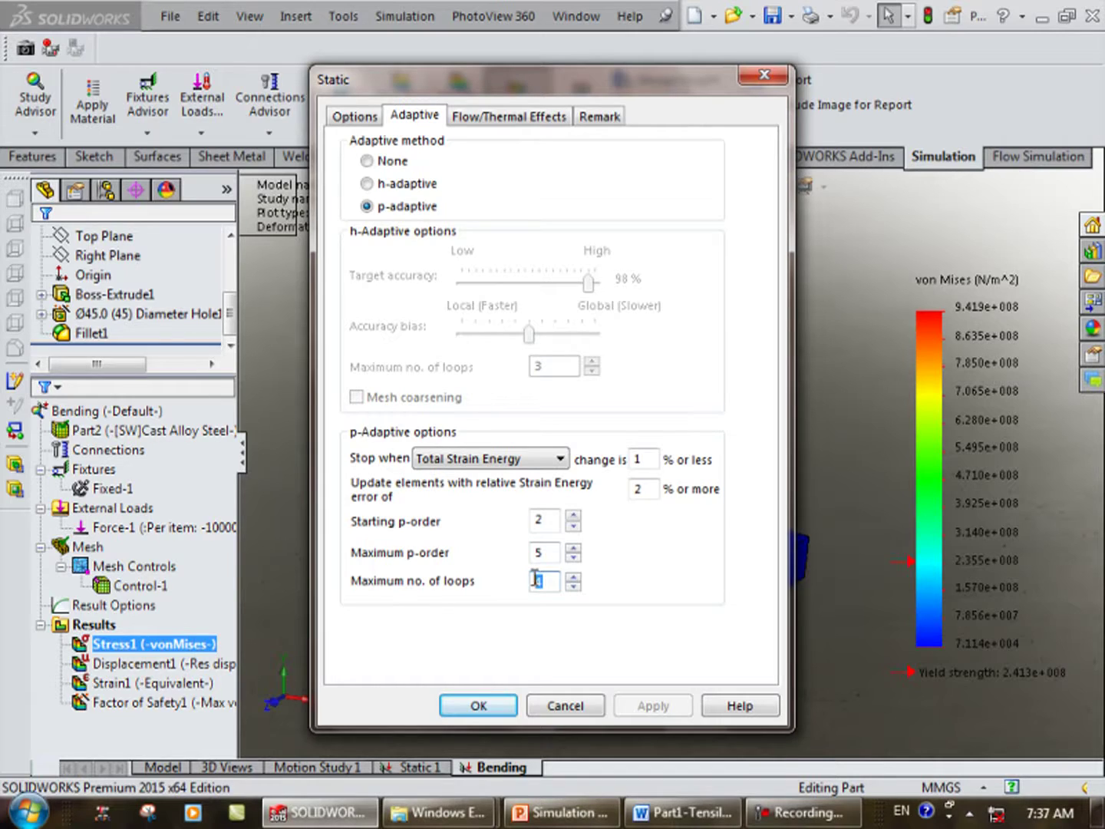
{"action": "type", "text": "1"}
{"action": "type", "text": "4"}
{"action": "left_click", "coordinate": [552, 529]}
{"action": "key", "text": "Tab"}
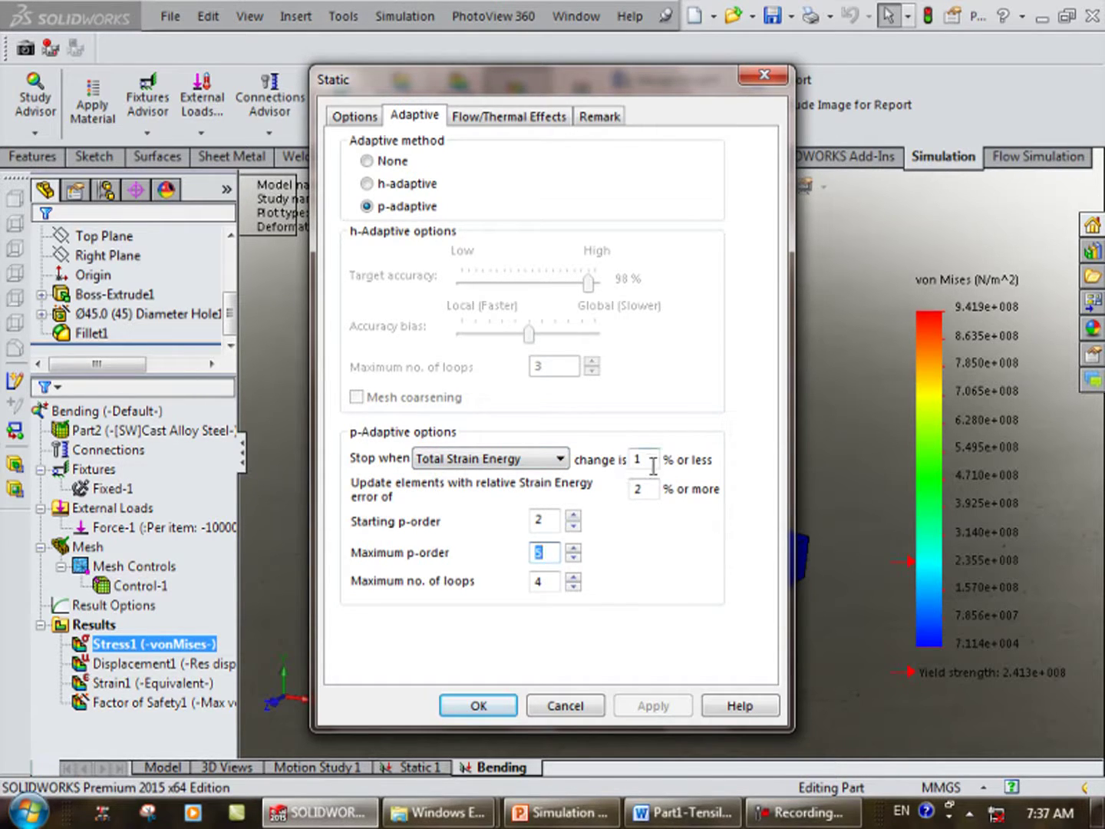
{"action": "left_click", "coordinate": [529, 461]}
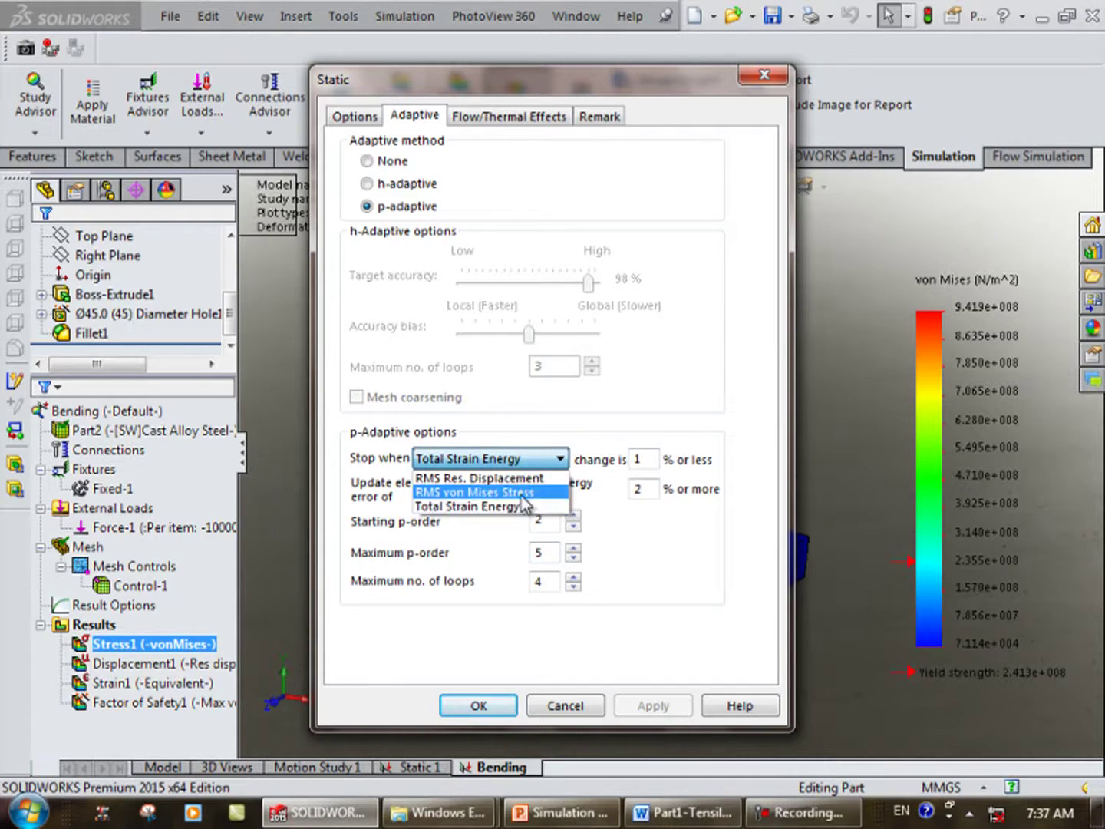
{"action": "left_click", "coordinate": [365, 470]}
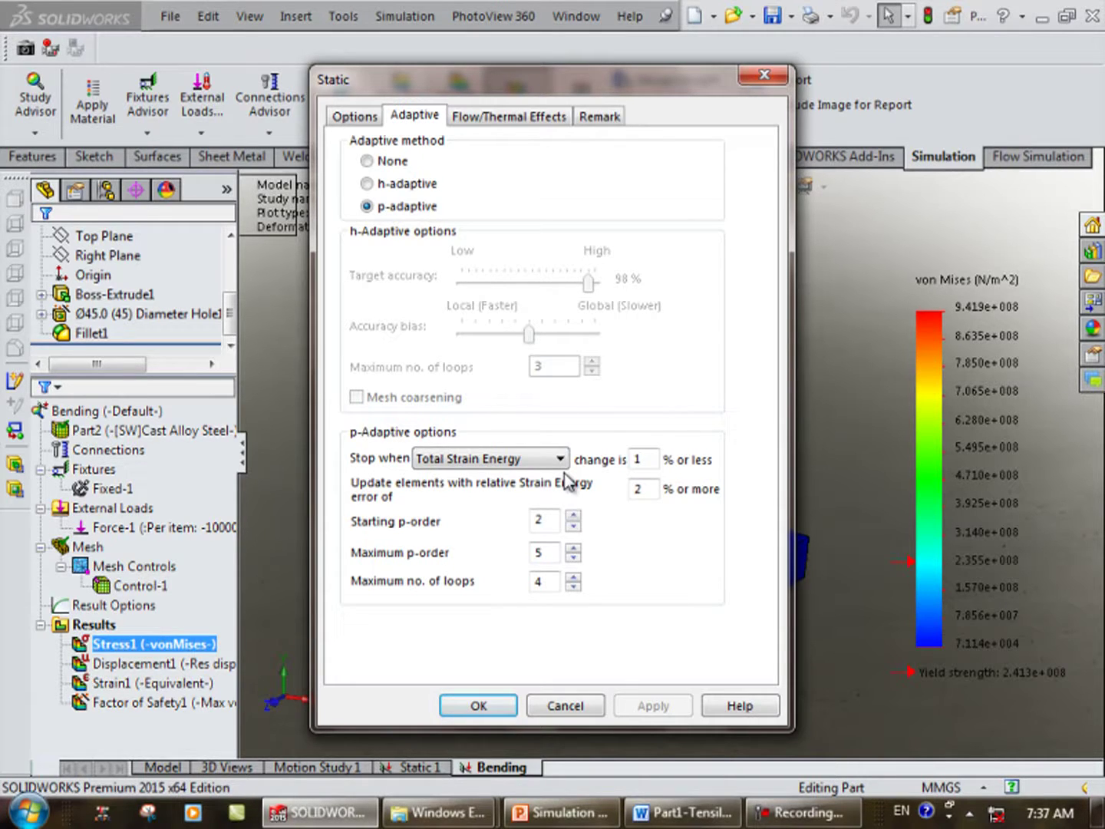
{"action": "double_click", "coordinate": [536, 522]}
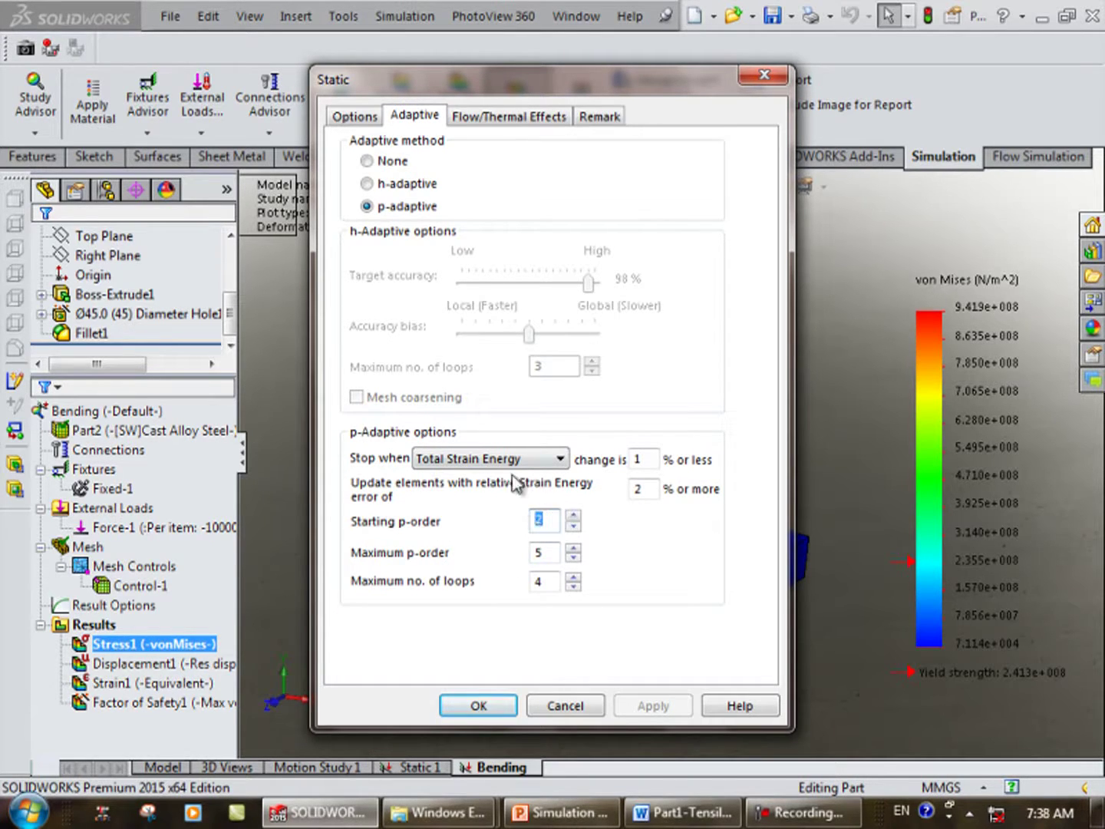
{"action": "double_click", "coordinate": [649, 459]}
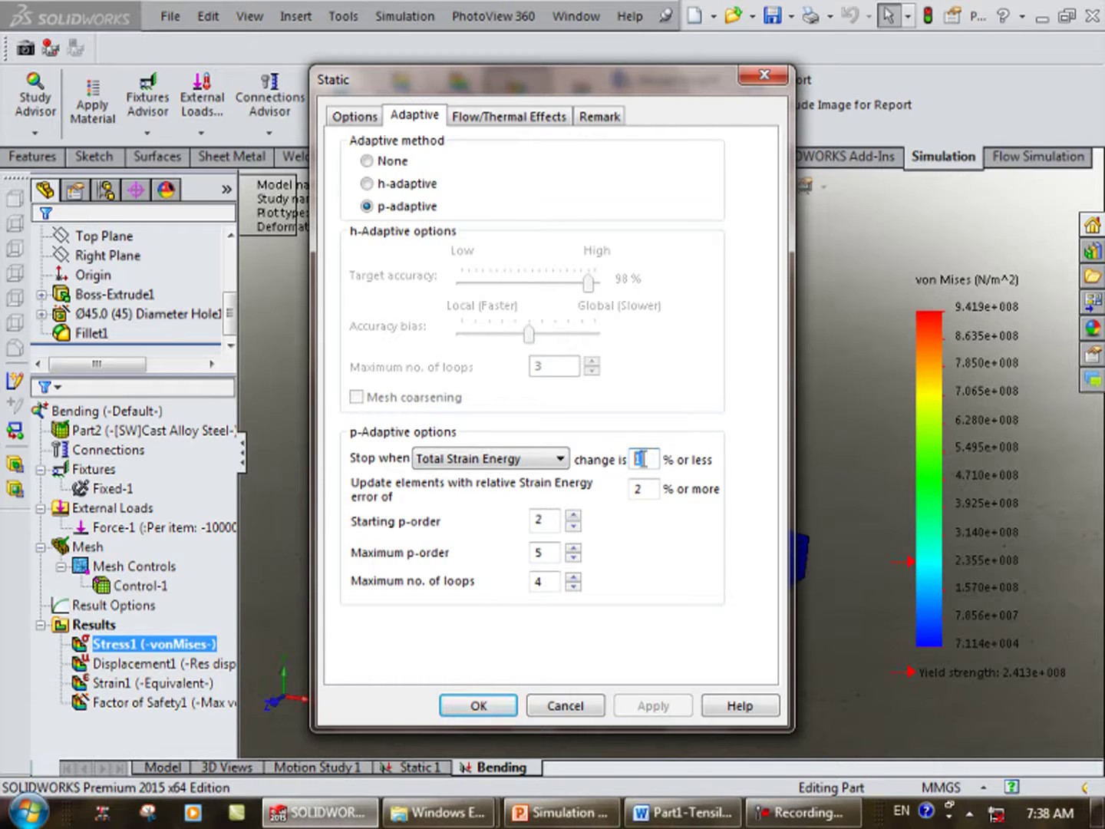
{"action": "double_click", "coordinate": [541, 518]}
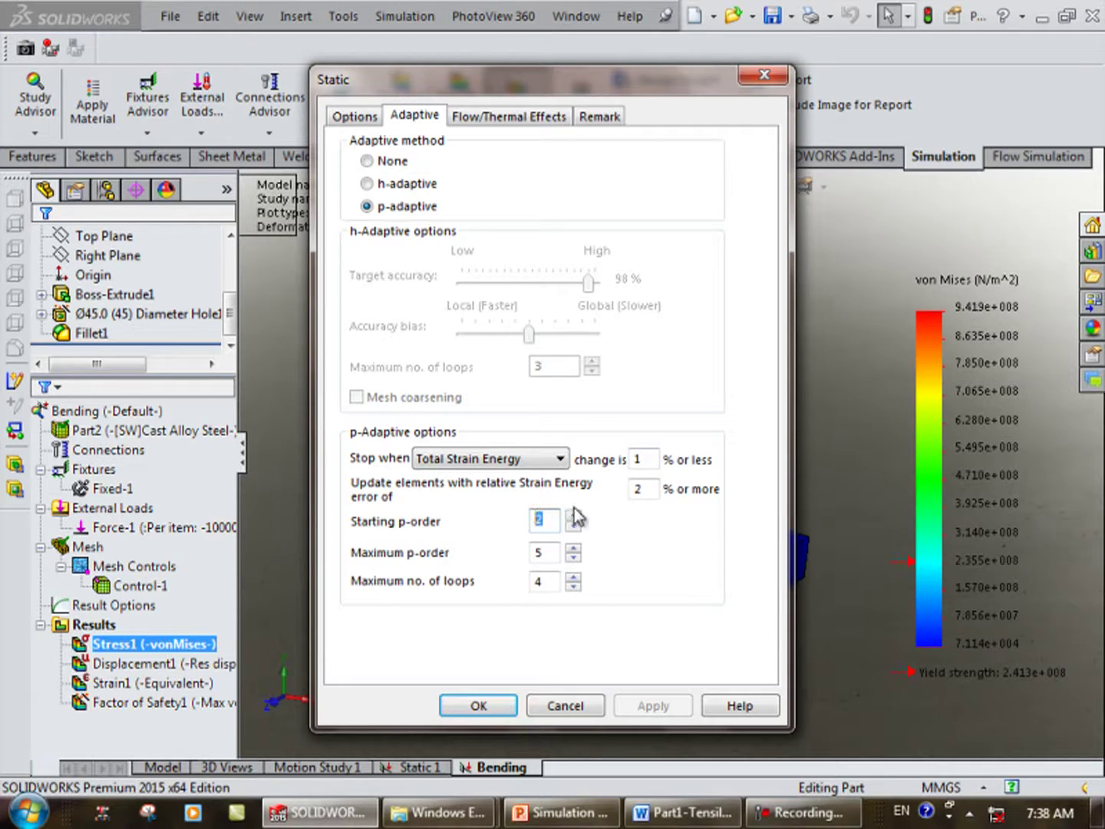
{"action": "double_click", "coordinate": [636, 458]}
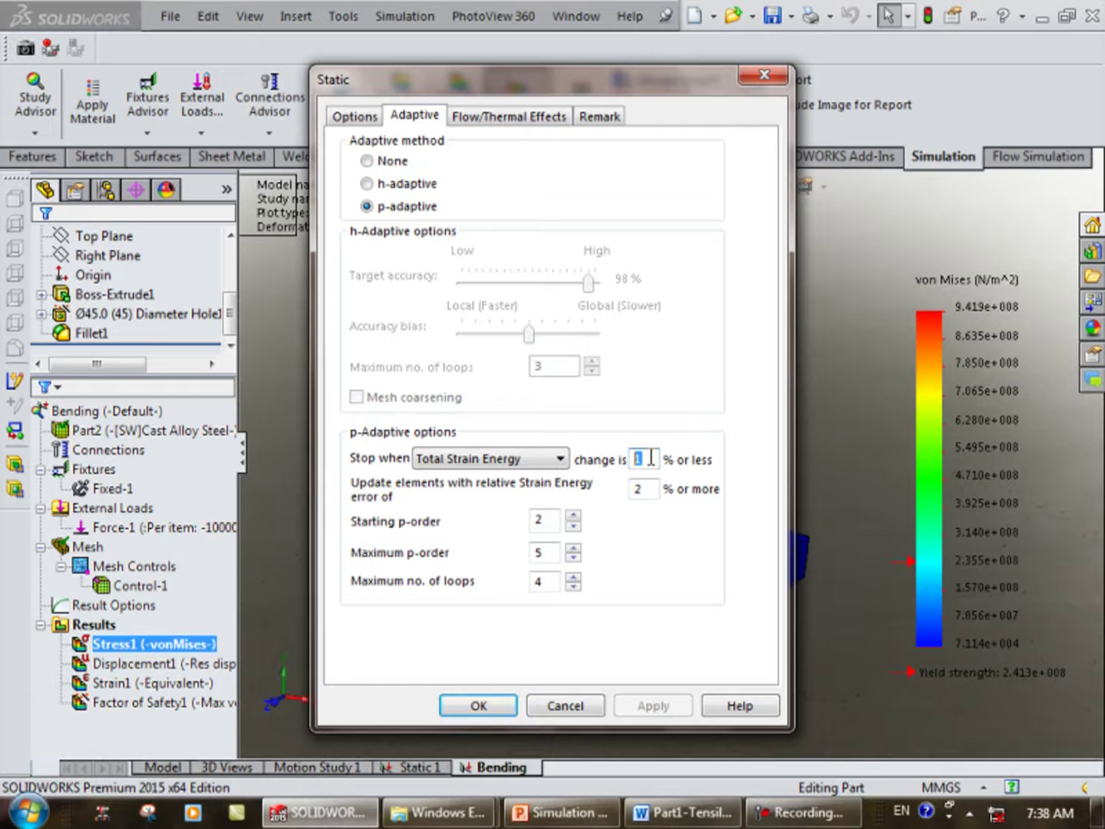
{"action": "left_click", "coordinate": [553, 550]}
{"action": "left_click", "coordinate": [548, 521]}
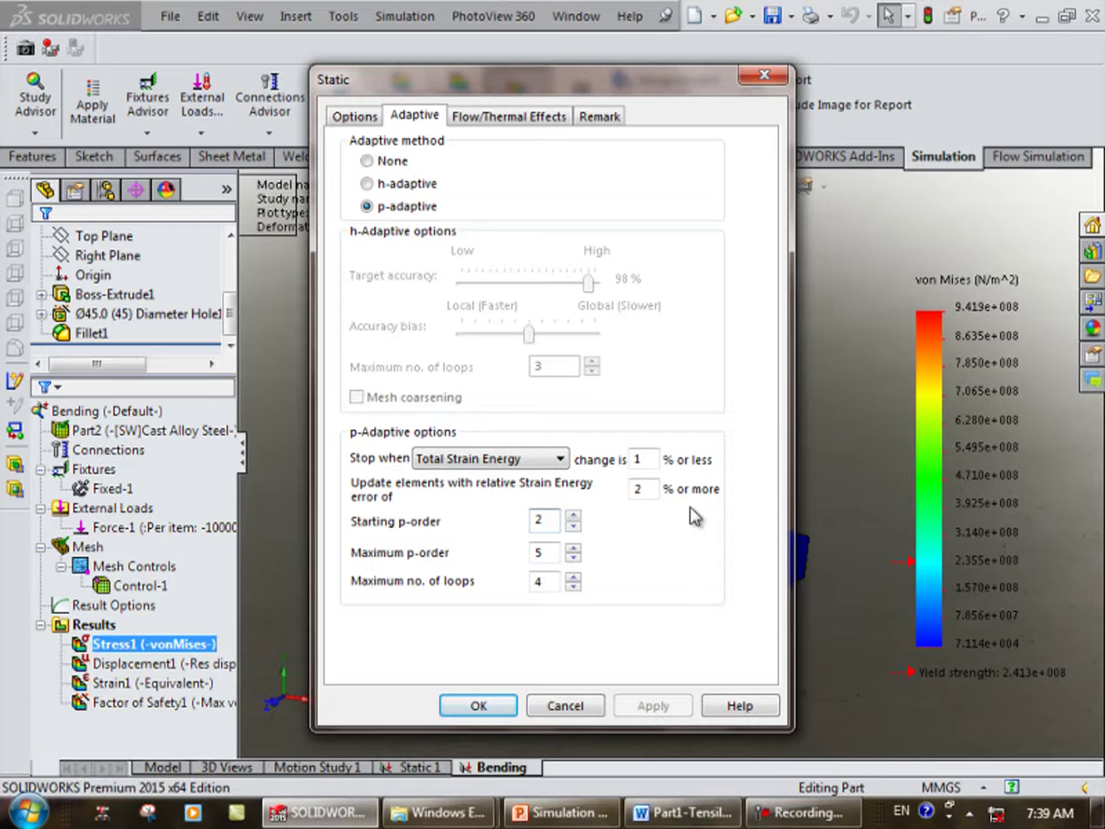
{"action": "double_click", "coordinate": [539, 520]}
{"action": "double_click", "coordinate": [650, 489]}
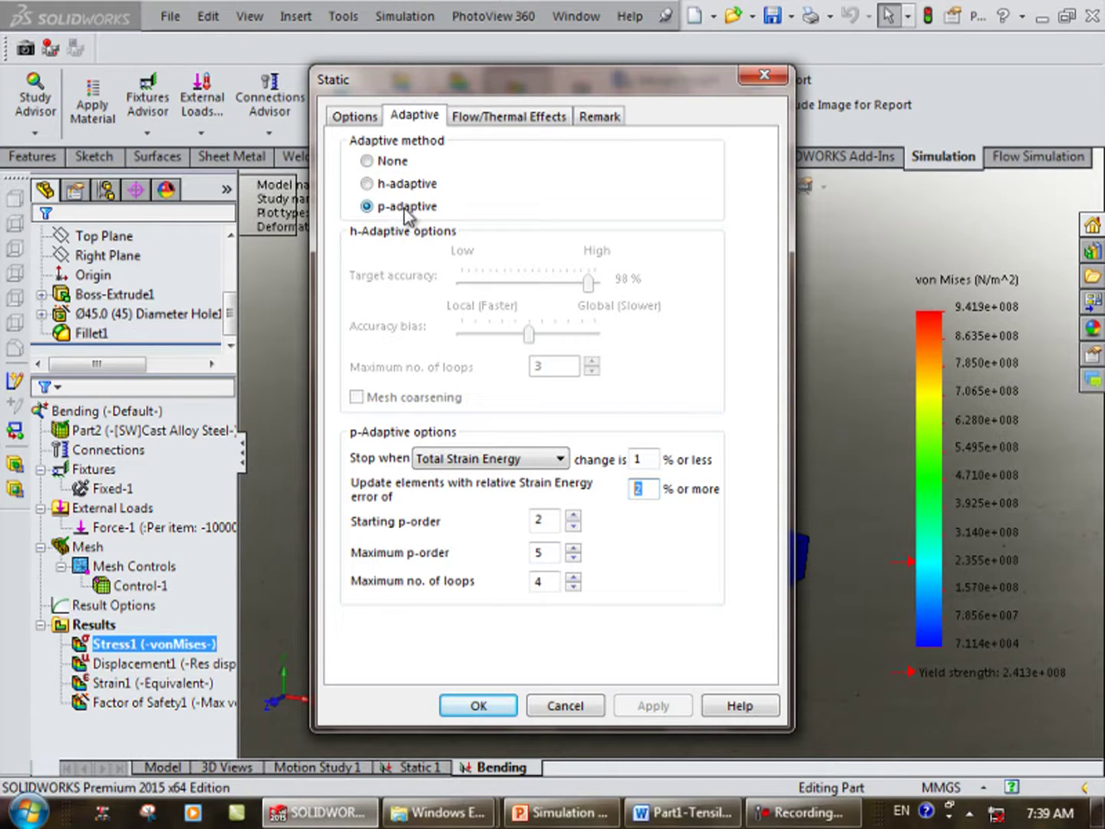
Apply the p-adaptive settings and run the Bending study.
{"action": "left_click", "coordinate": [495, 706]}
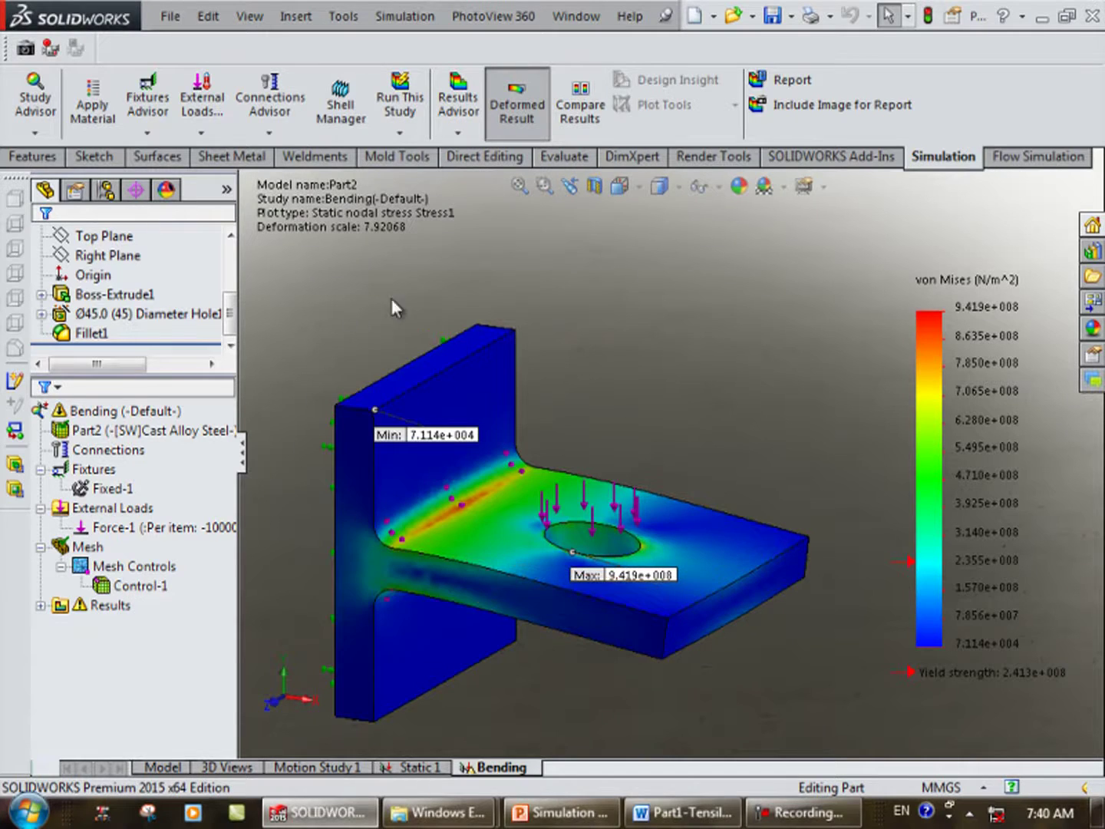
{"action": "left_click", "coordinate": [99, 413]}
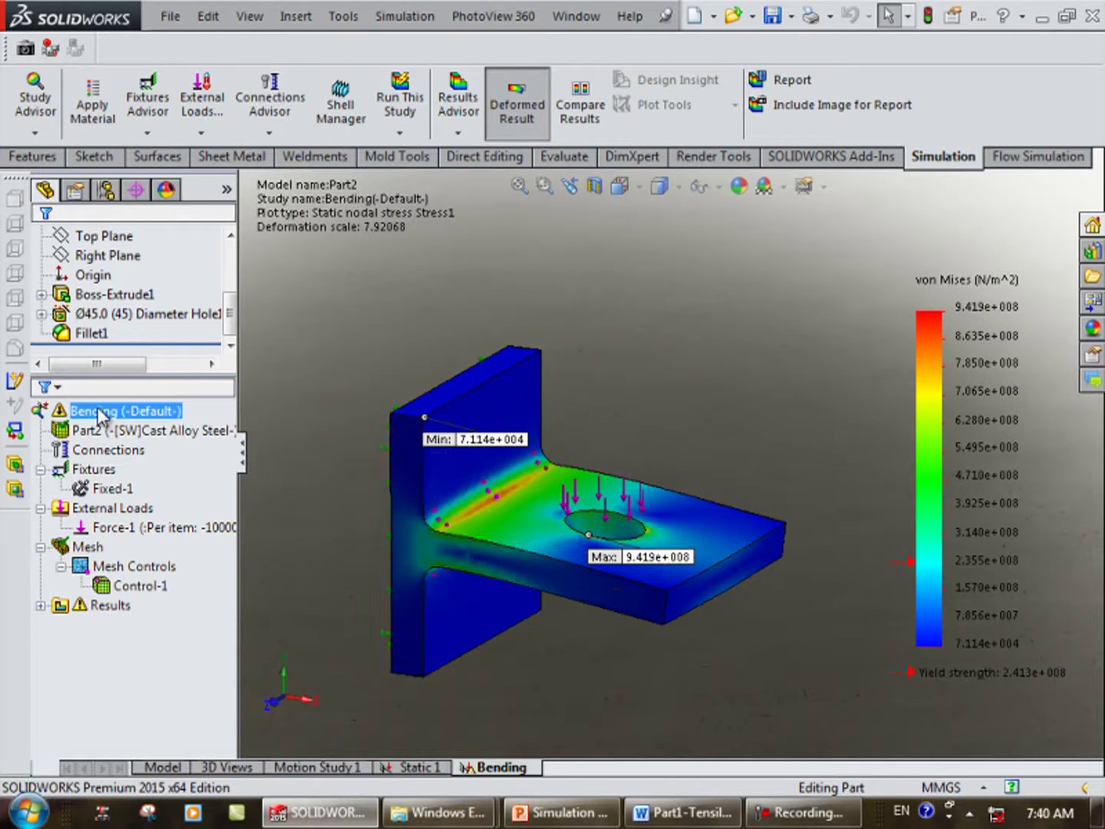
{"action": "right_click", "coordinate": [126, 416]}
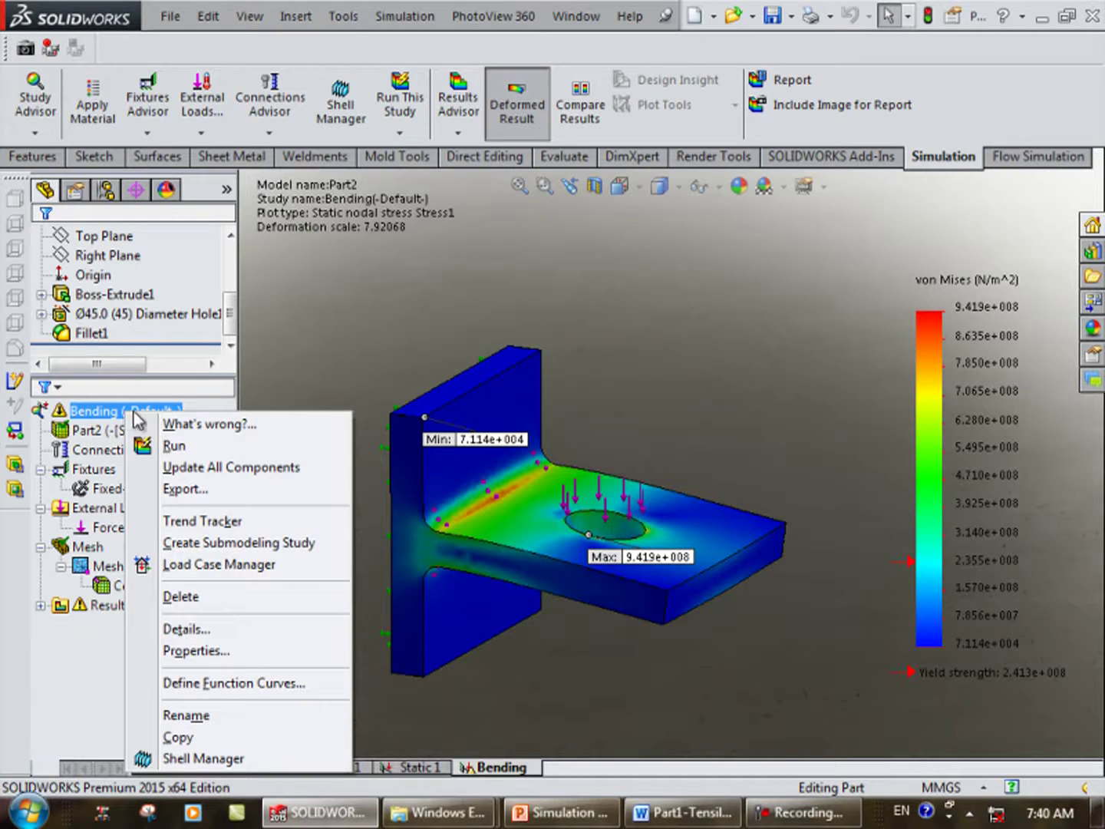
{"action": "left_click", "coordinate": [151, 451]}
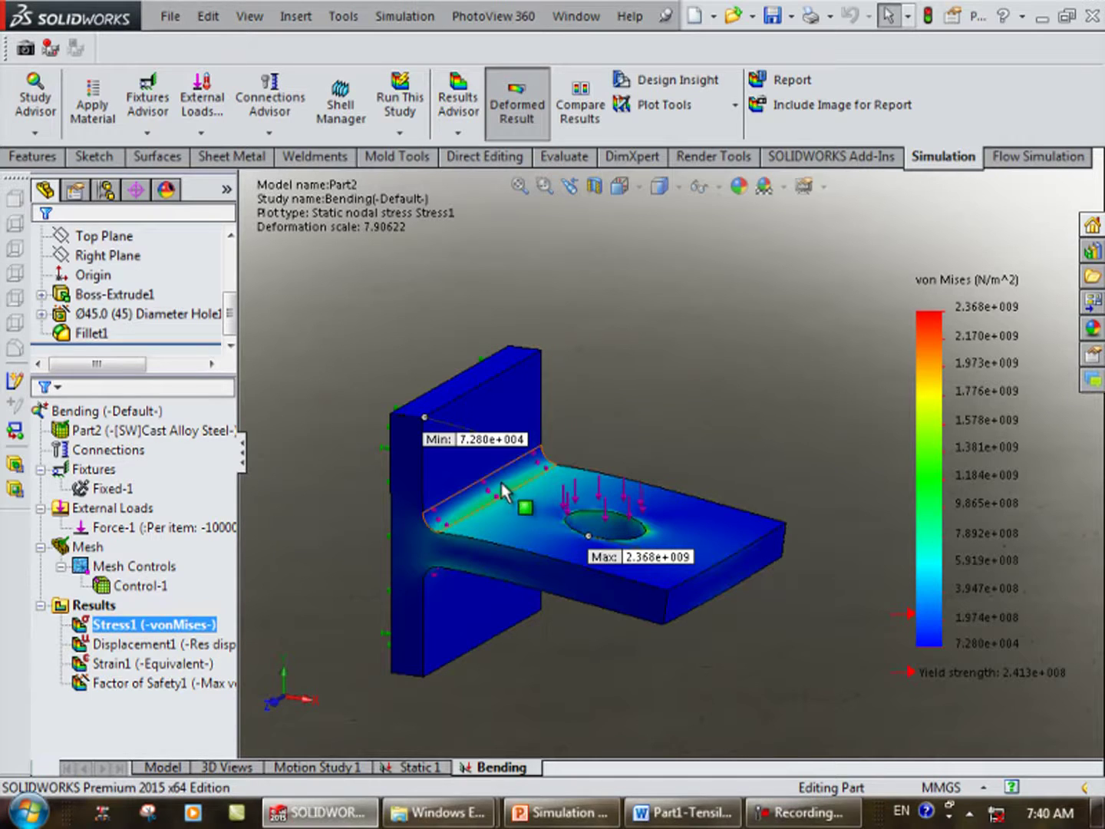
Move the Bending plot's Max 2.368e+009 label away from the hole.
{"action": "scroll", "coordinate": [531, 676], "scroll_direction": "down", "scroll_amount": 2}
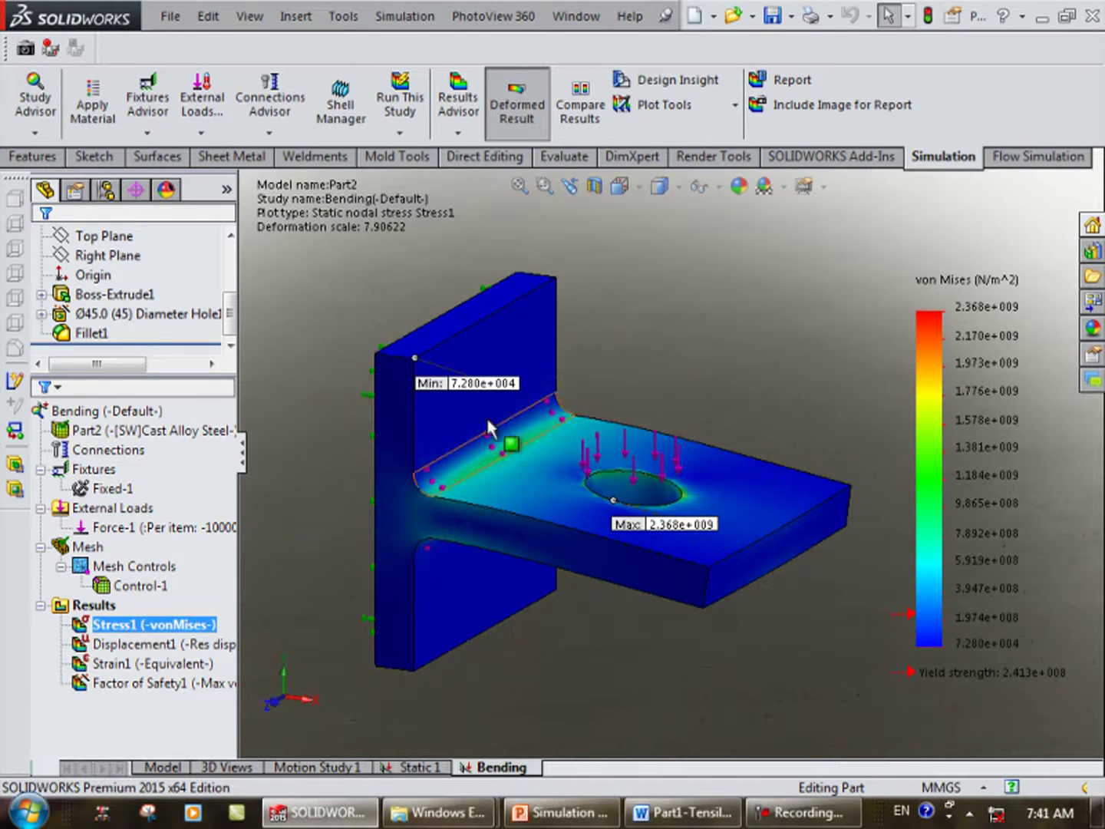
{"action": "left_click_drag", "start_coordinate": [668, 525], "coordinate": [759, 414]}
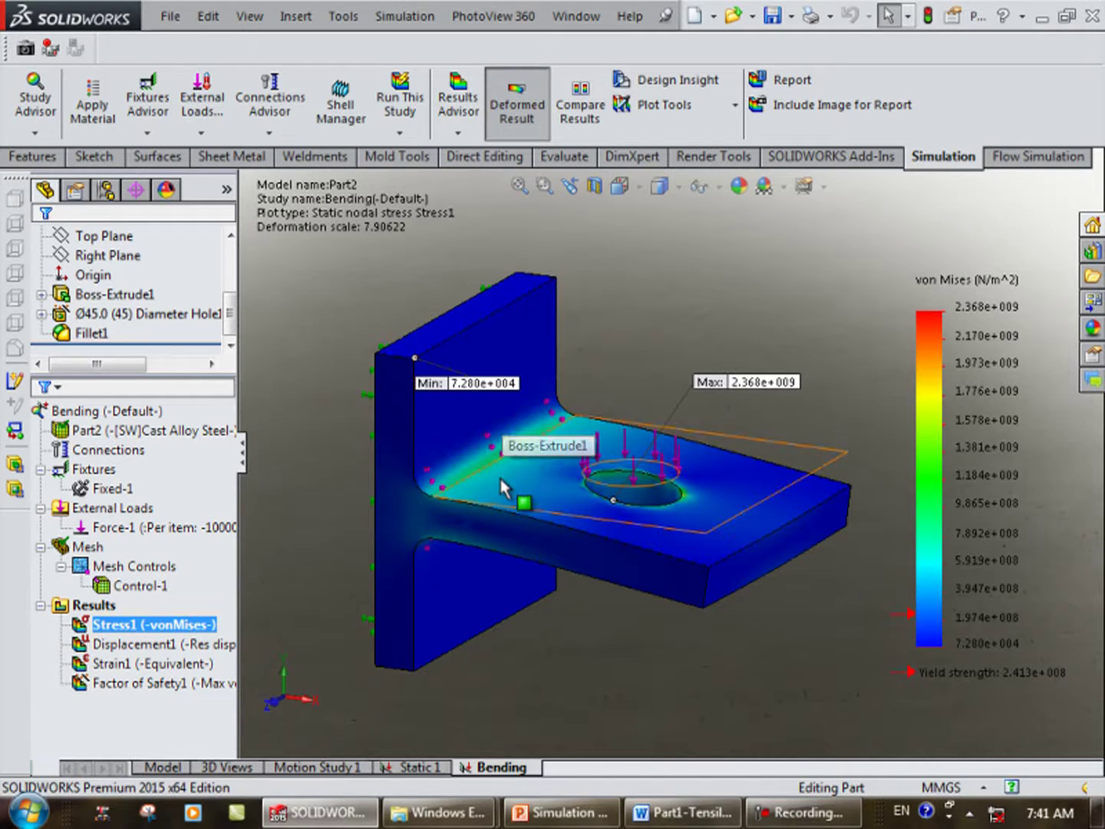
Show the Static 1 von Mises plot and move its Max label clear of the part.
{"action": "left_click", "coordinate": [416, 767]}
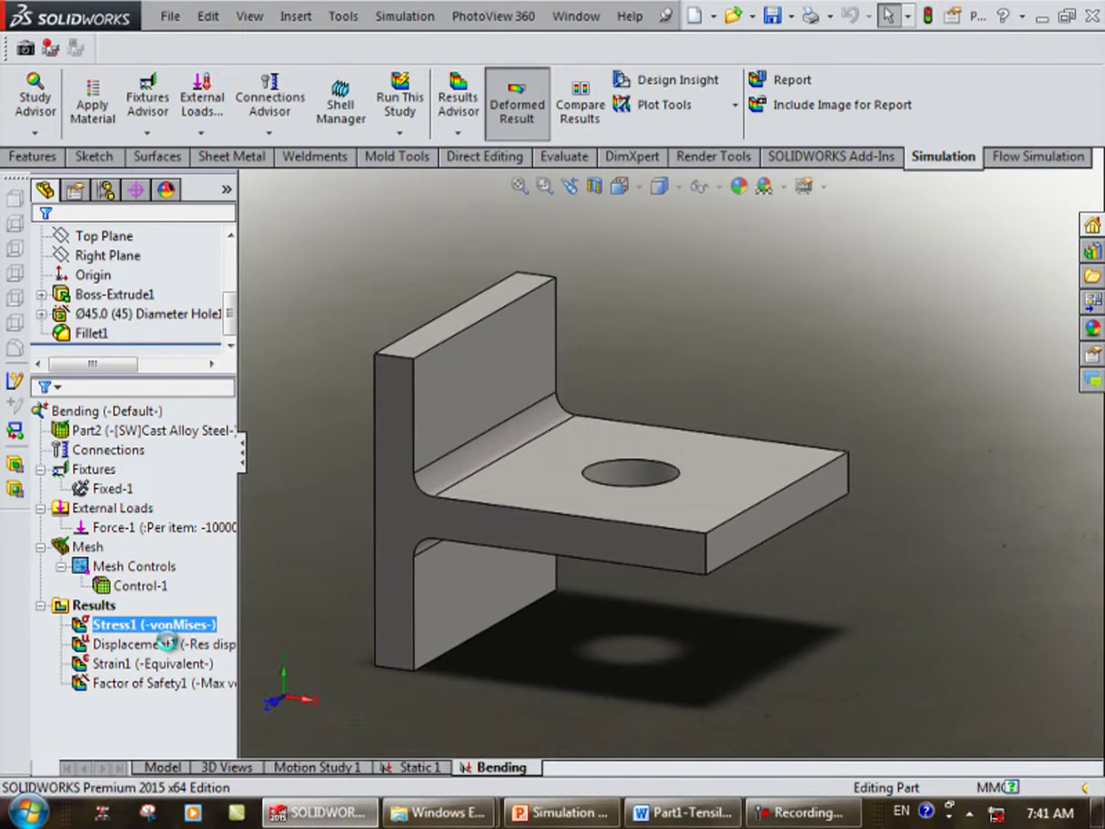
{"action": "left_click", "coordinate": [168, 618]}
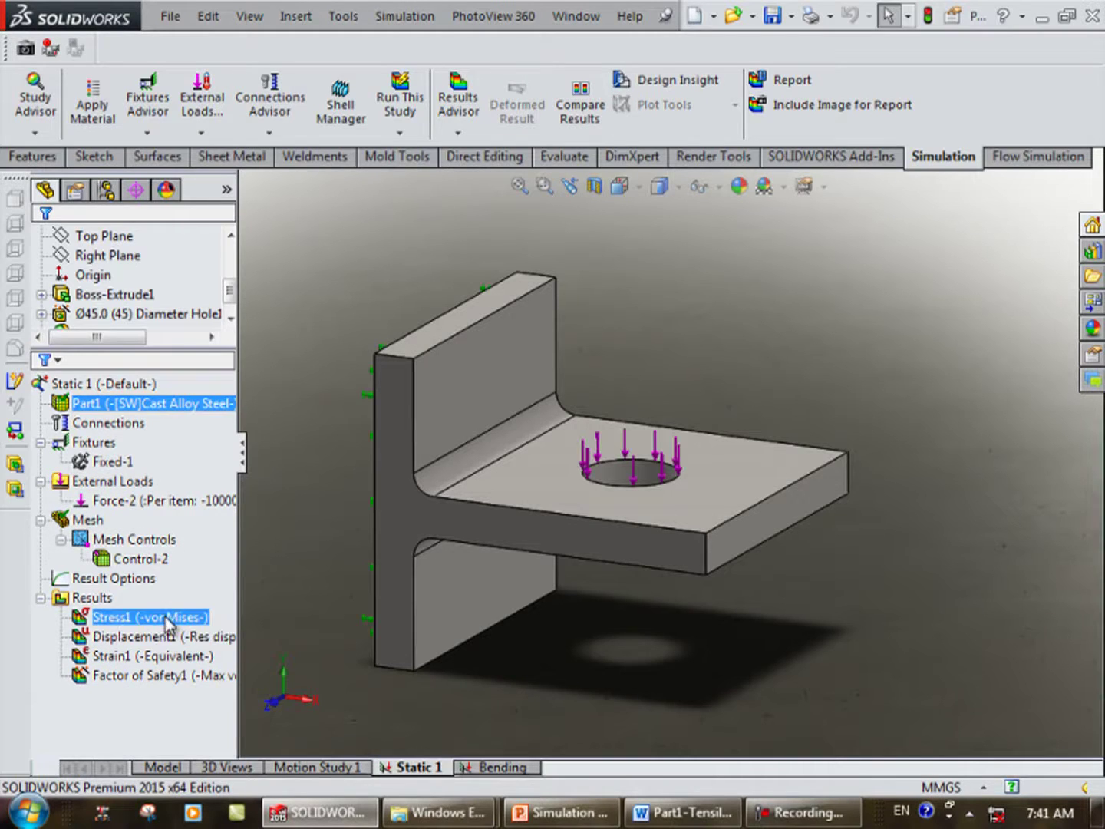
{"action": "right_click", "coordinate": [175, 628]}
{"action": "left_click", "coordinate": [218, 631]}
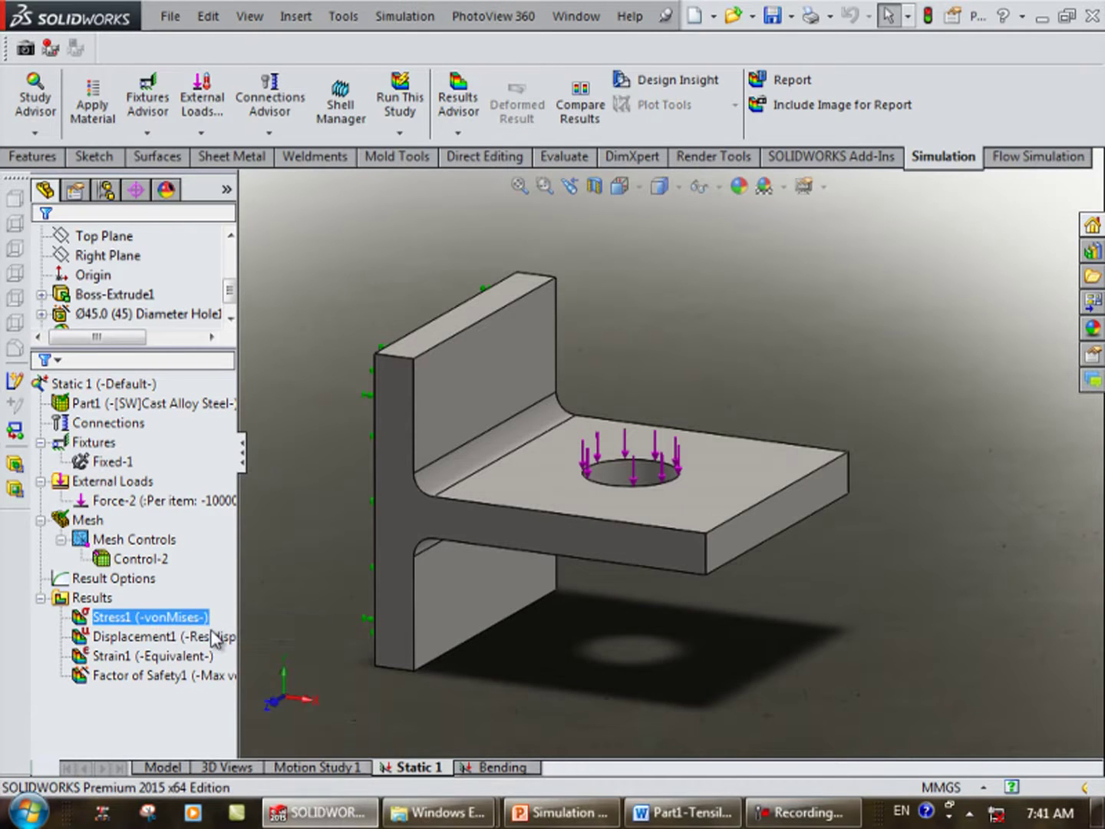
{"action": "left_click_drag", "start_coordinate": [537, 515], "coordinate": [827, 302]}
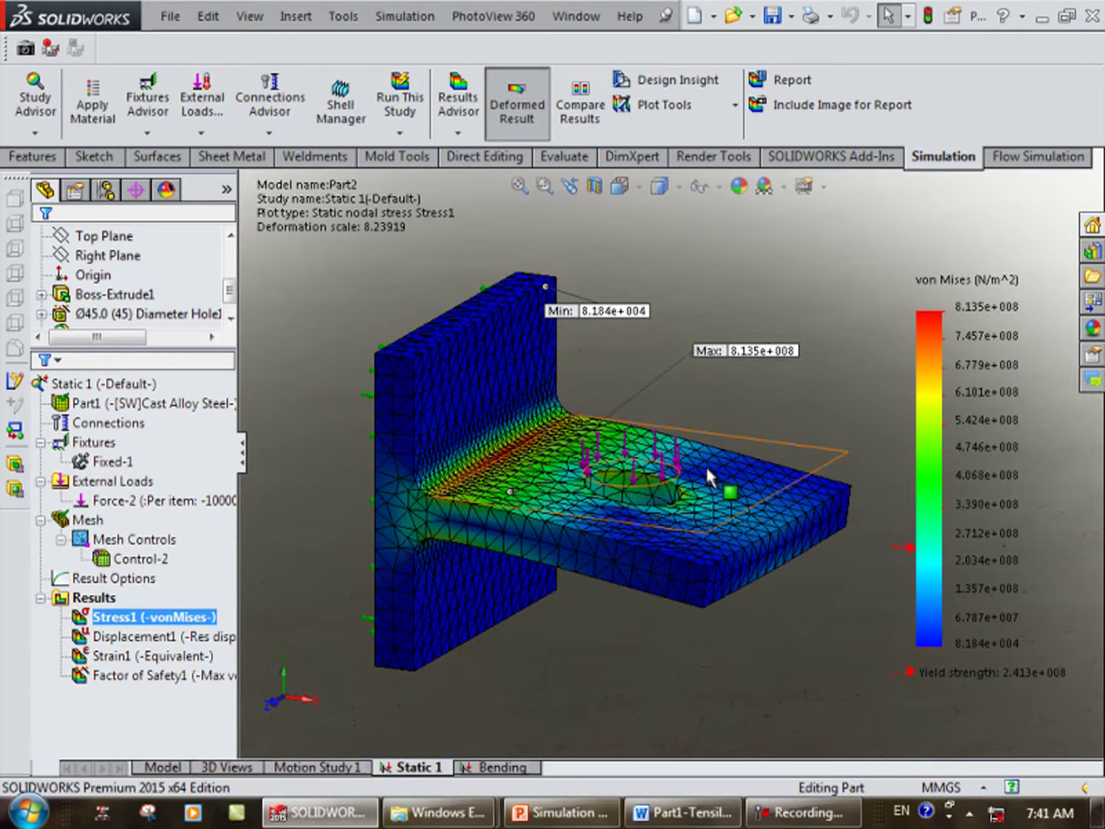
Show the Bending von Mises plot and move its Max label away from the hole.
{"action": "left_click", "coordinate": [502, 767]}
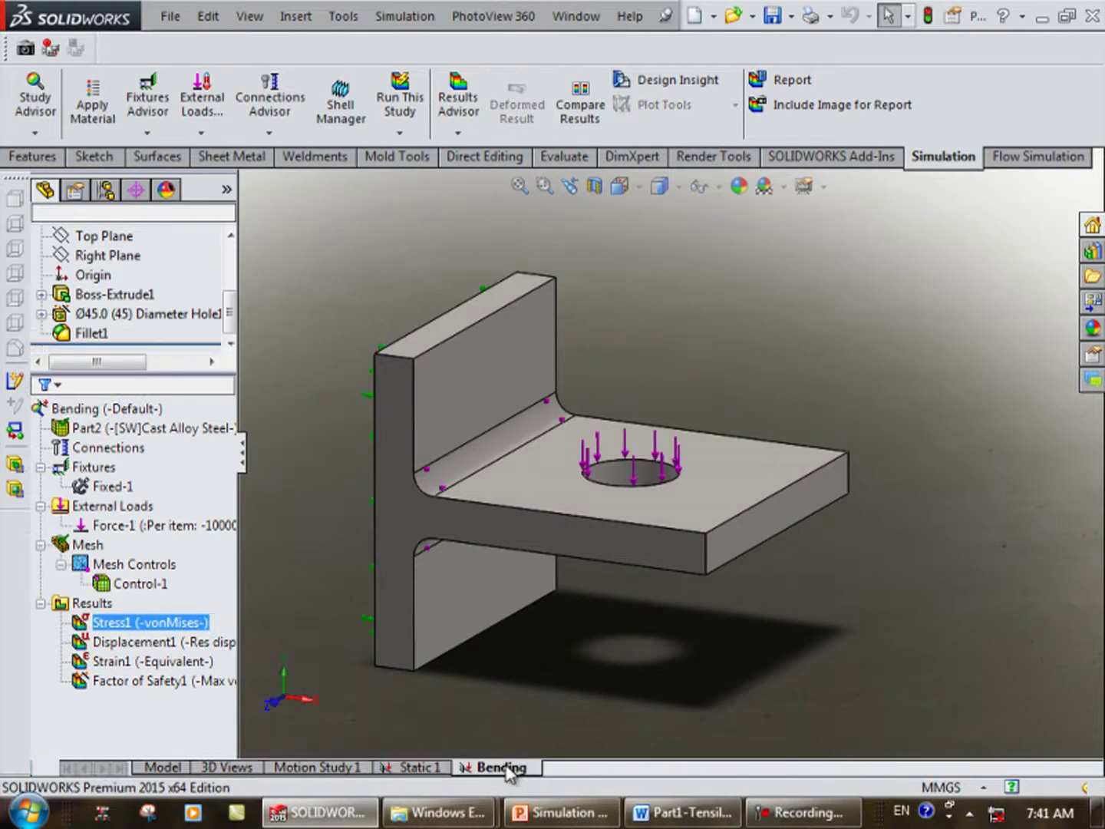
{"action": "right_click", "coordinate": [147, 624]}
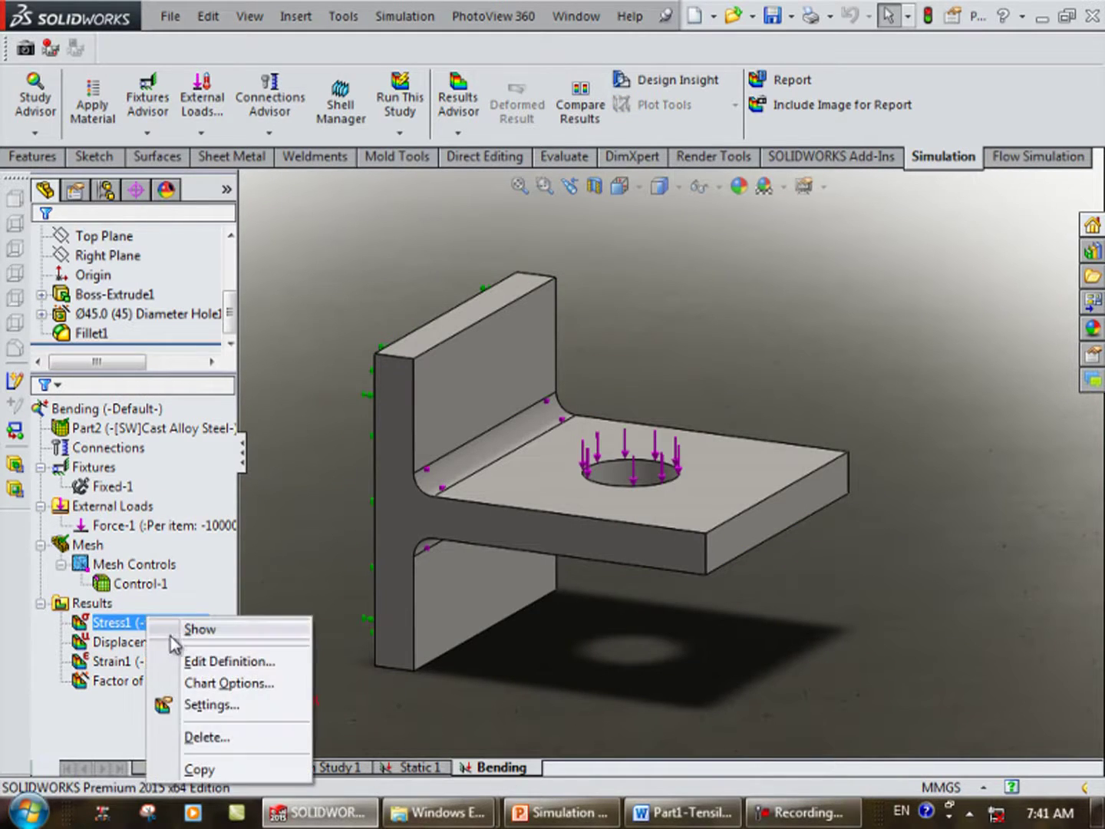
{"action": "left_click", "coordinate": [171, 632]}
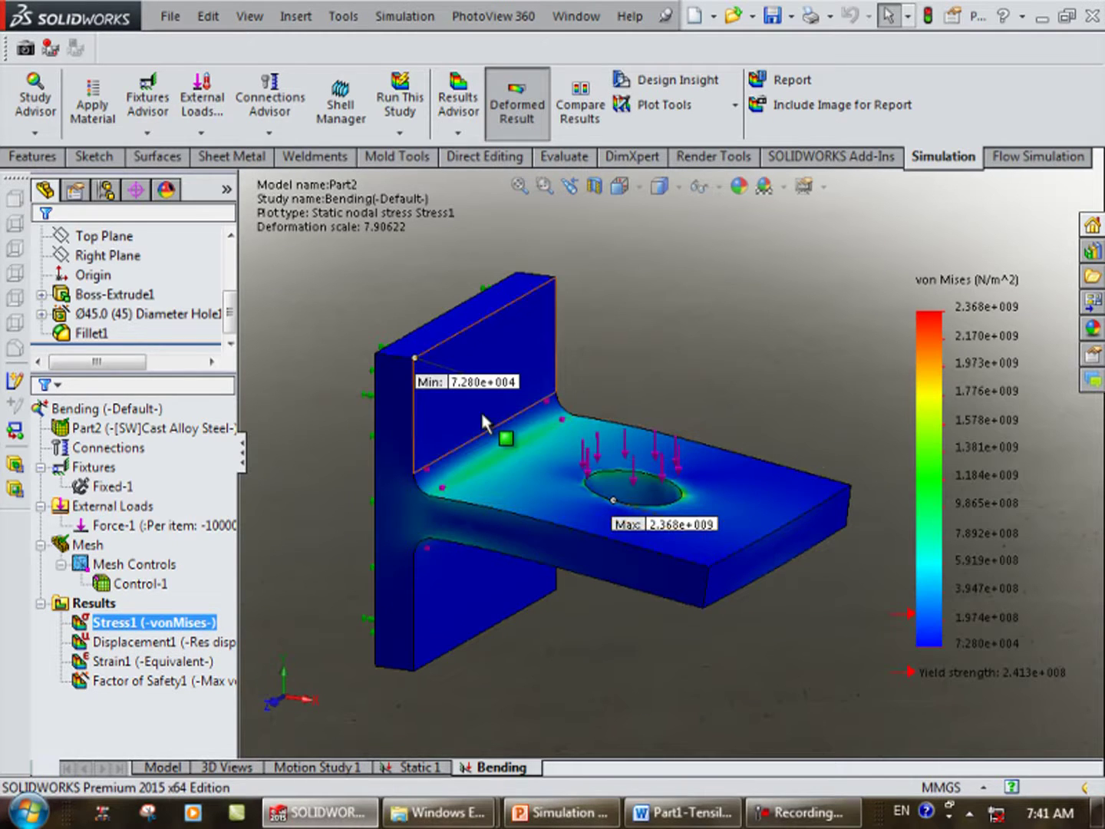
{"action": "left_click_drag", "start_coordinate": [659, 524], "coordinate": [695, 422]}
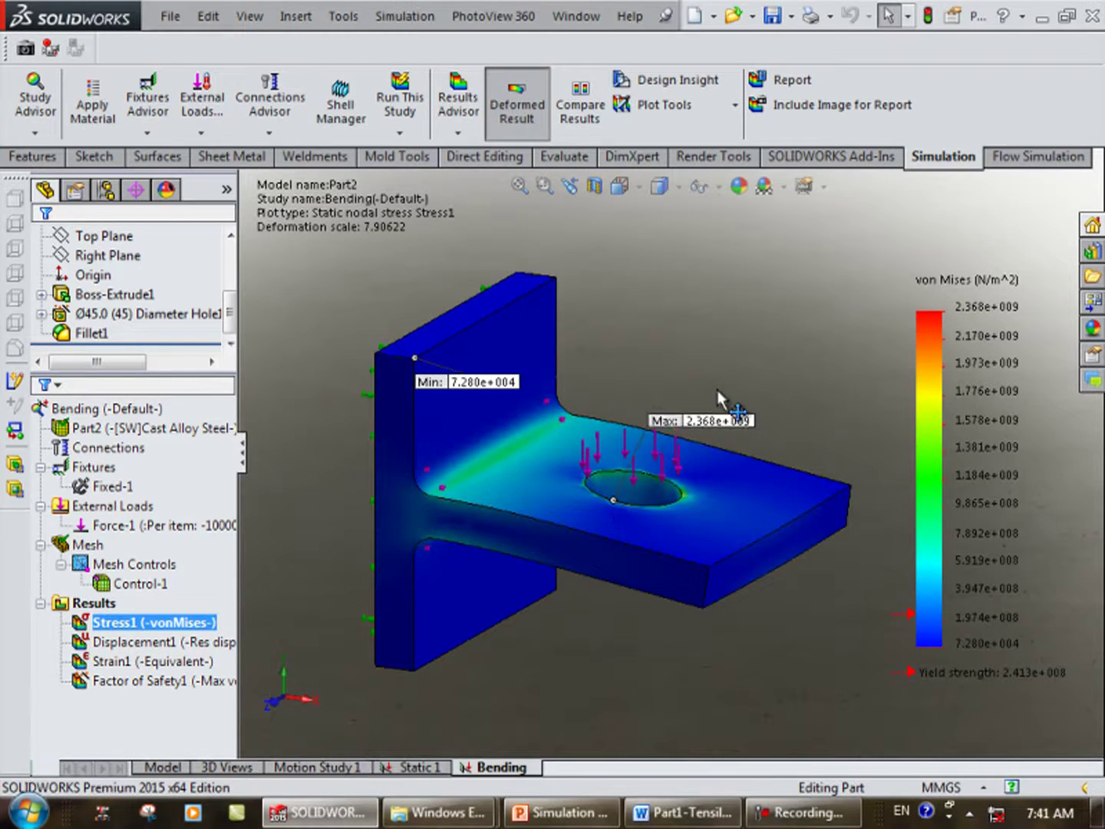
Redisplay the stress plot after revisiting Static 1, placing the Max label up-right of the part.
{"action": "left_click", "coordinate": [425, 768]}
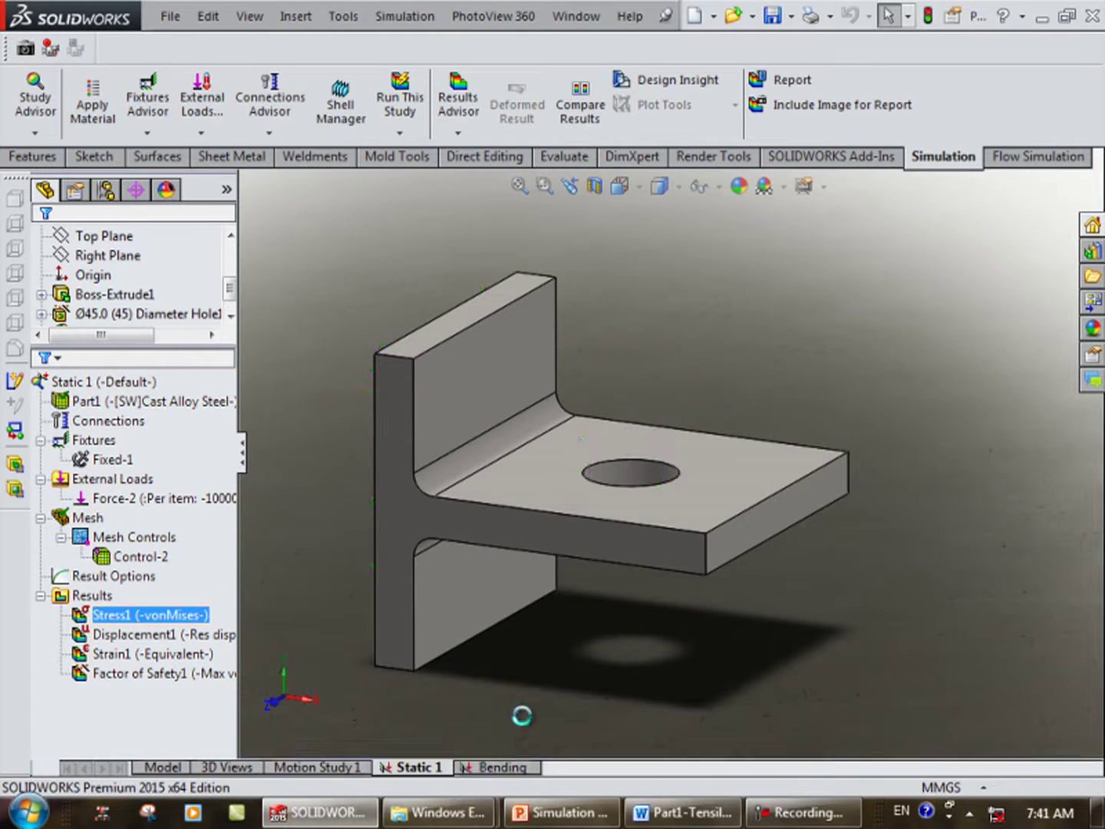
{"action": "right_click", "coordinate": [185, 621]}
{"action": "left_click", "coordinate": [230, 636]}
{"action": "left_click_drag", "start_coordinate": [649, 524], "coordinate": [720, 318]}
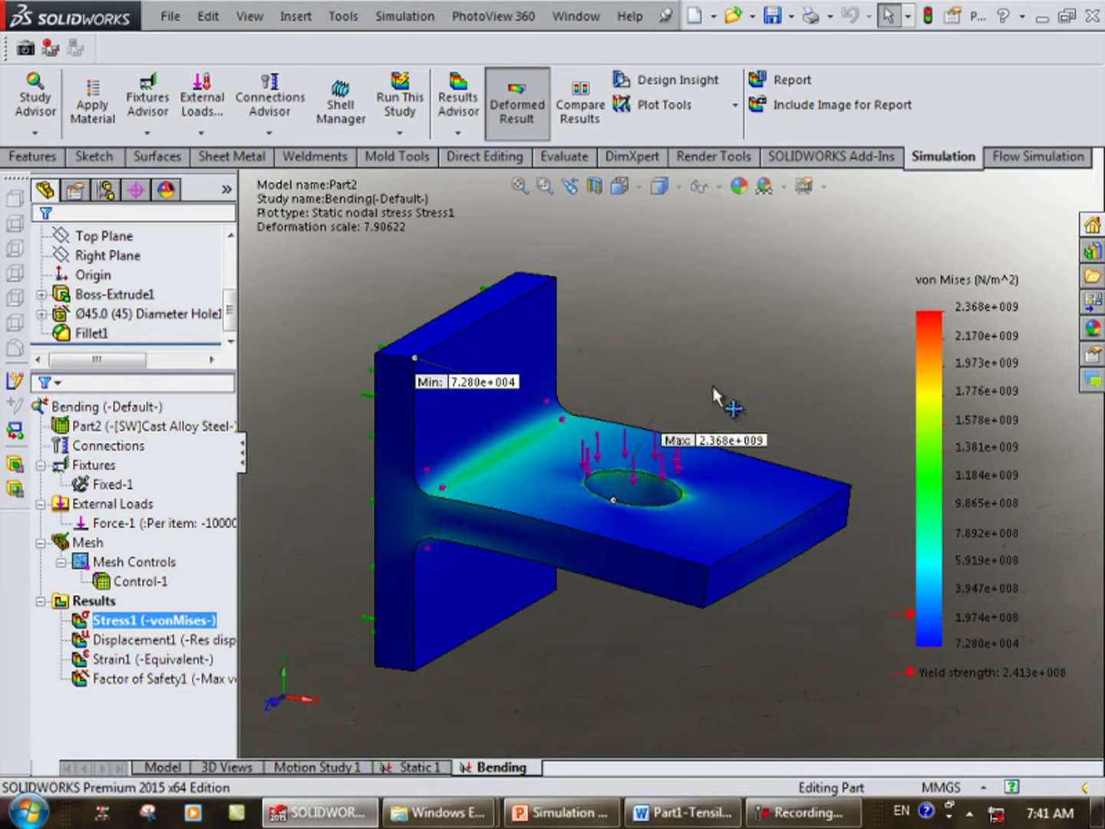
{"action": "left_click", "coordinate": [464, 303]}
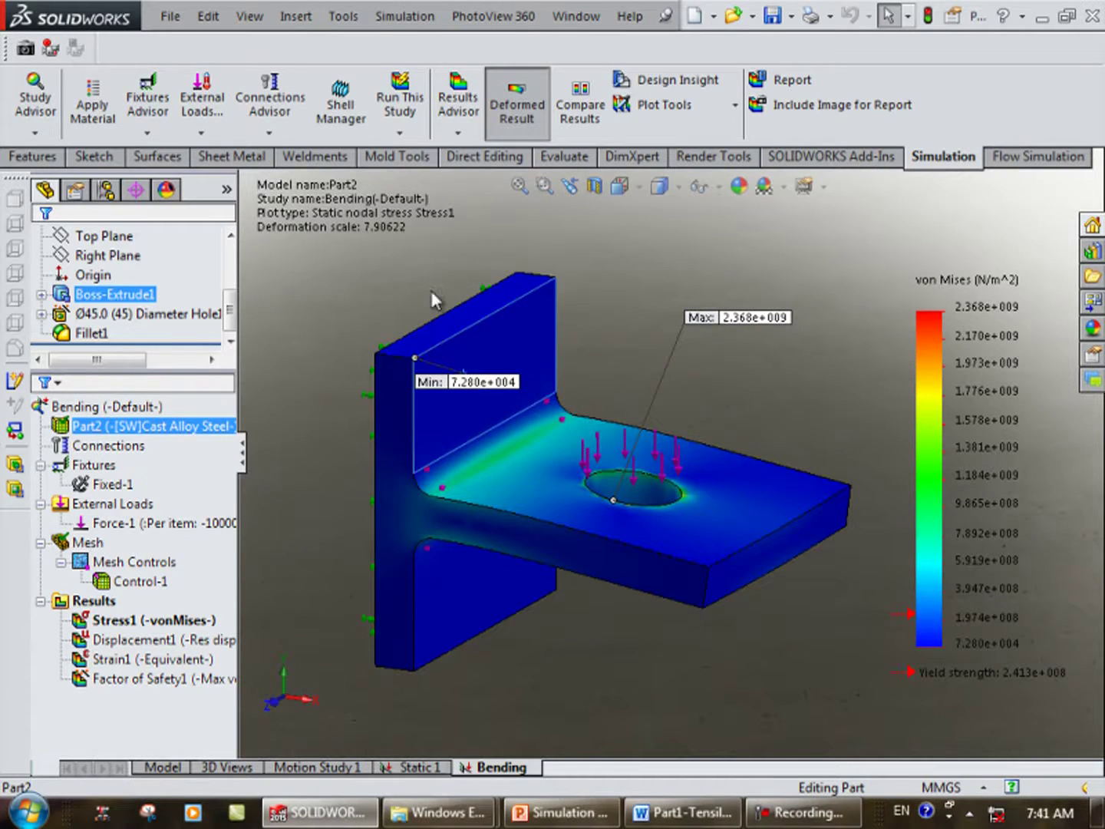
Move the Min 7.280e+004 label above the upright plate, then bring up PowerPoint.
{"action": "left_click_drag", "start_coordinate": [451, 347], "coordinate": [430, 261]}
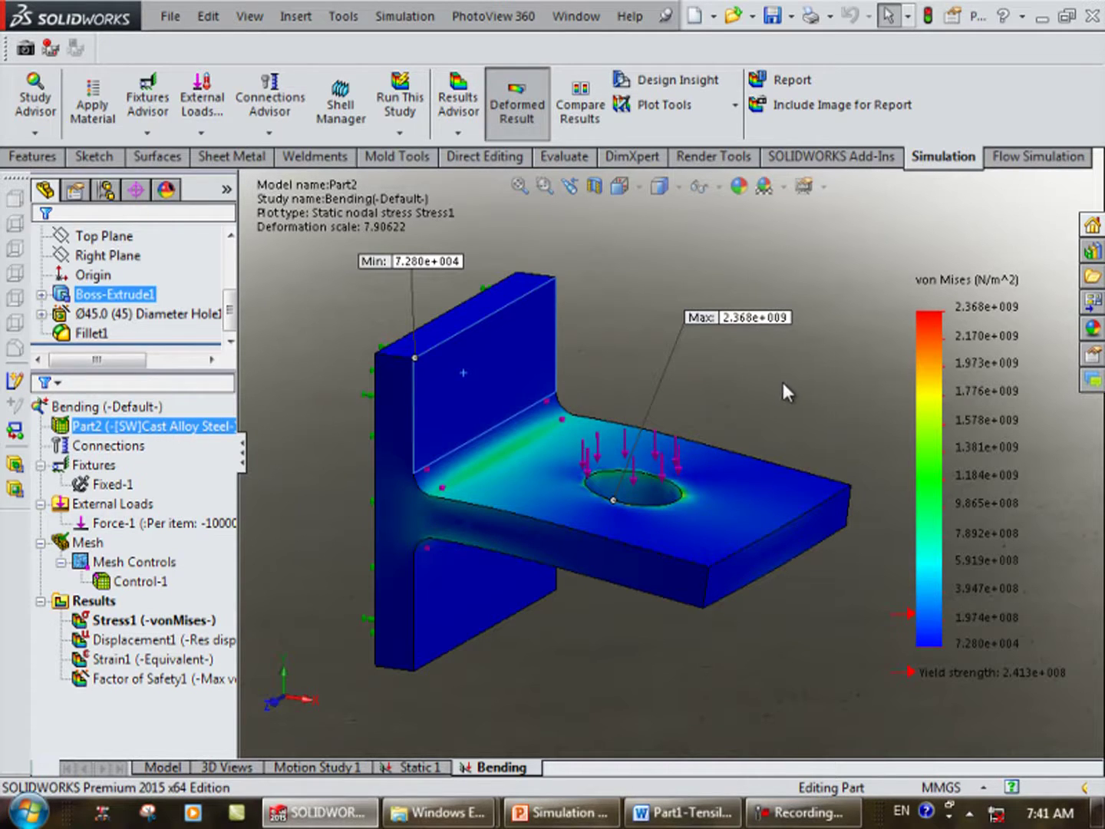
{"action": "left_click", "coordinate": [703, 820]}
{"action": "left_click", "coordinate": [702, 820]}
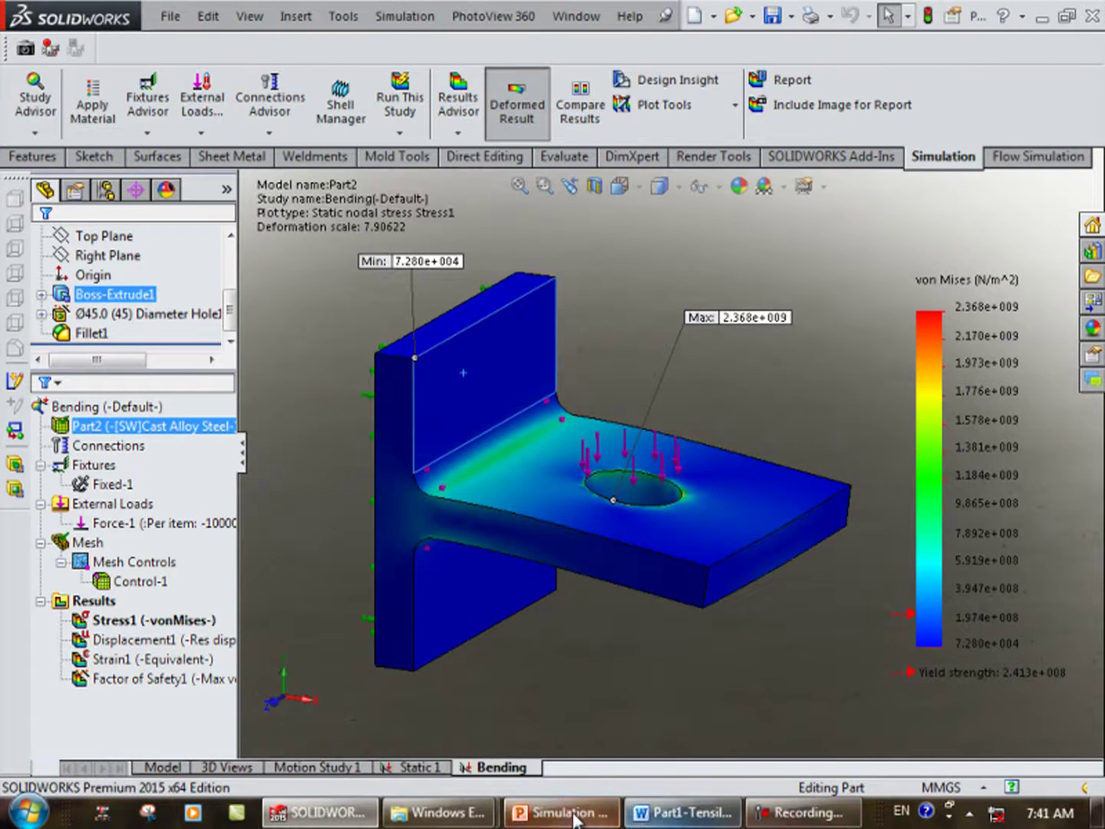
{"action": "left_click", "coordinate": [566, 819]}
Review slide 35's Bending Load on Cantilever bullets, then minimise PowerPoint back to SOLIDWORKS.
{"action": "left_click", "coordinate": [913, 327]}
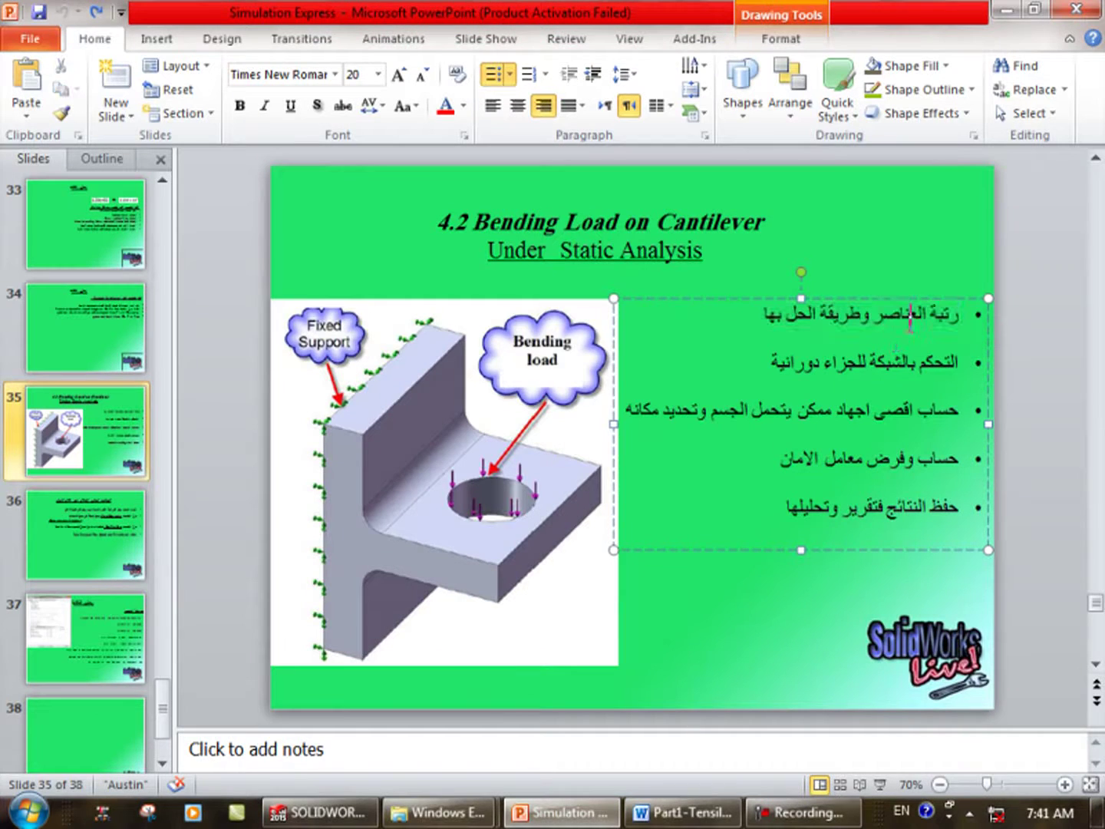
{"action": "left_click_drag", "start_coordinate": [739, 312], "coordinate": [927, 322]}
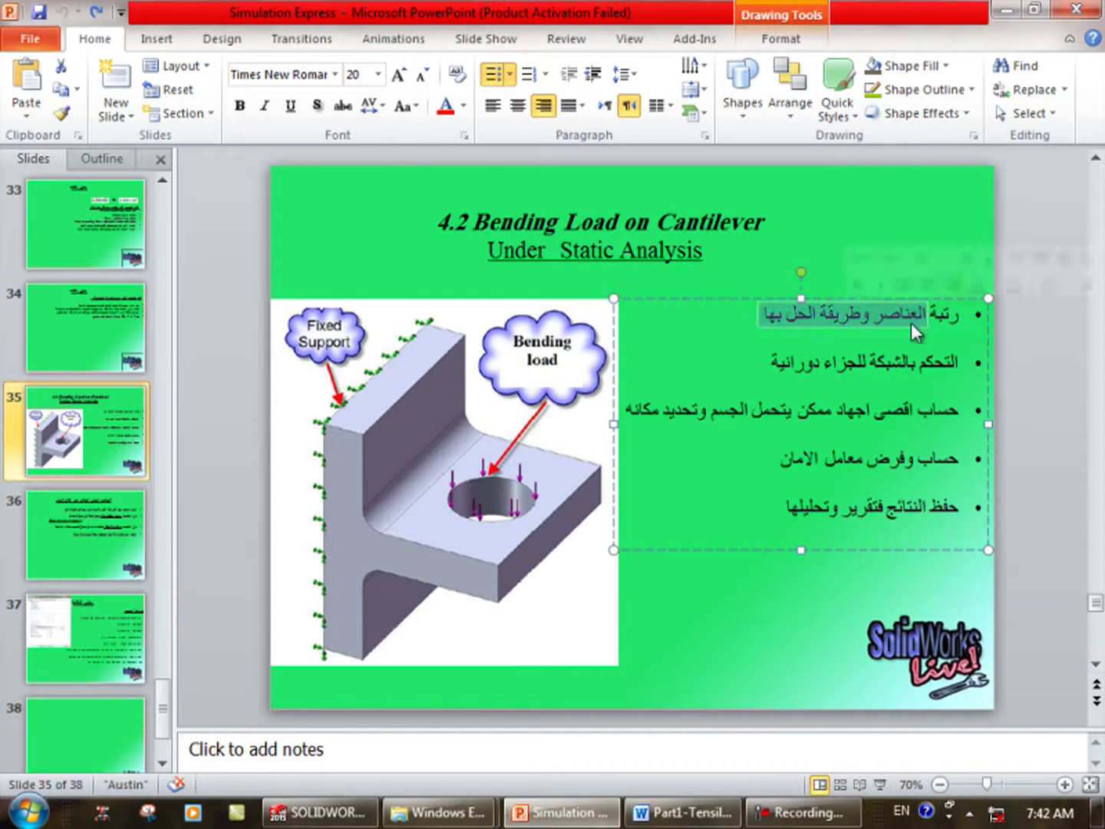
{"action": "left_click", "coordinate": [911, 507]}
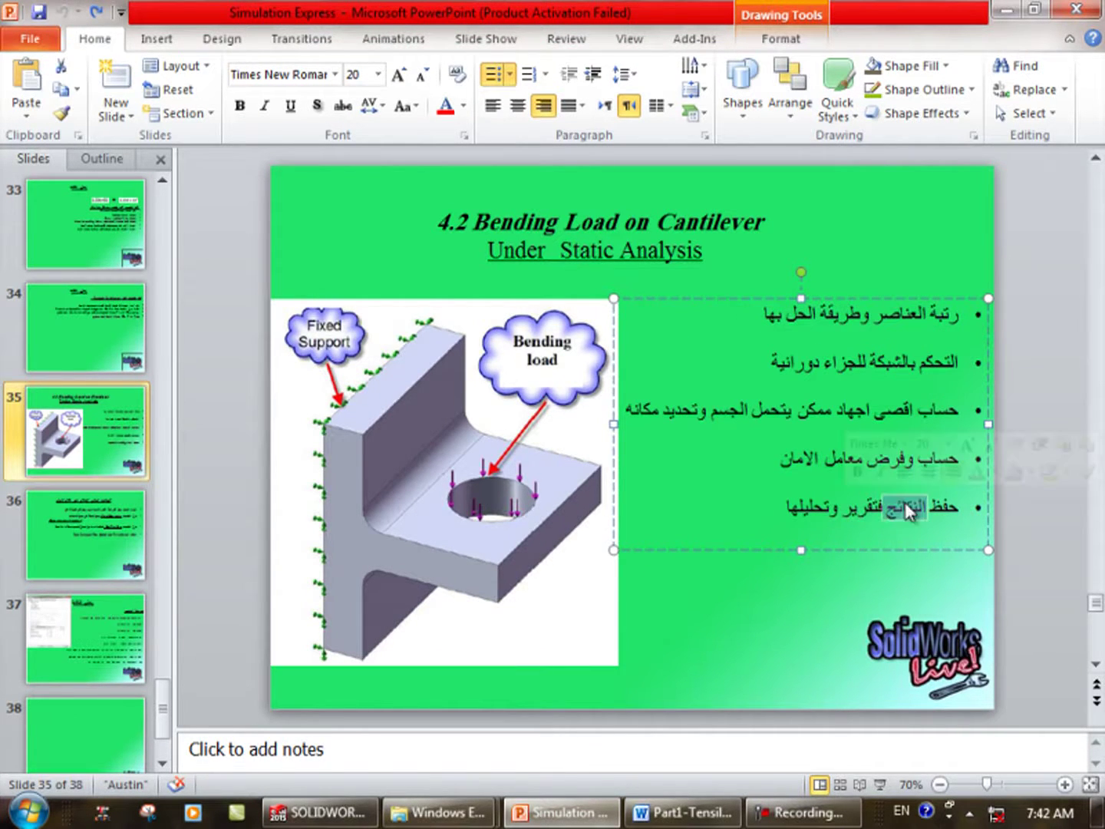
{"action": "key", "text": "End"}
{"action": "key", "text": "Return"}
{"action": "left_click", "coordinate": [827, 577]}
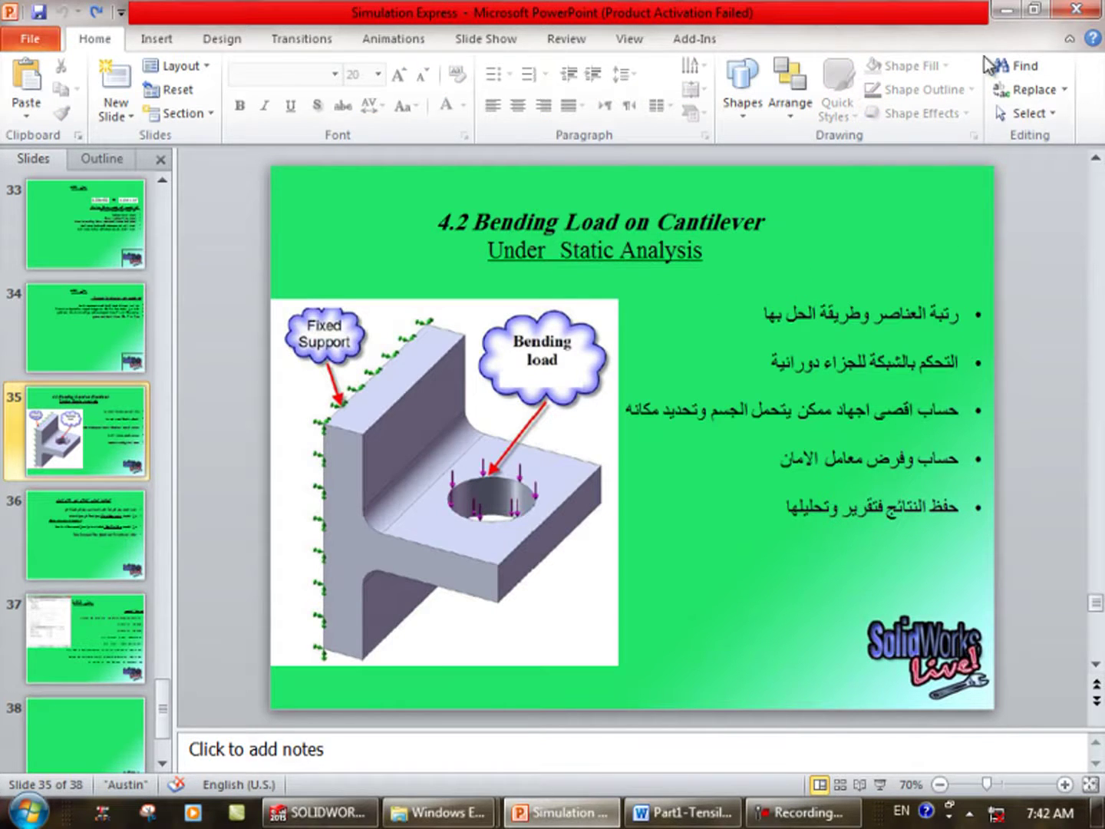
{"action": "left_click", "coordinate": [1004, 9]}
{"action": "left_click", "coordinate": [612, 229]}
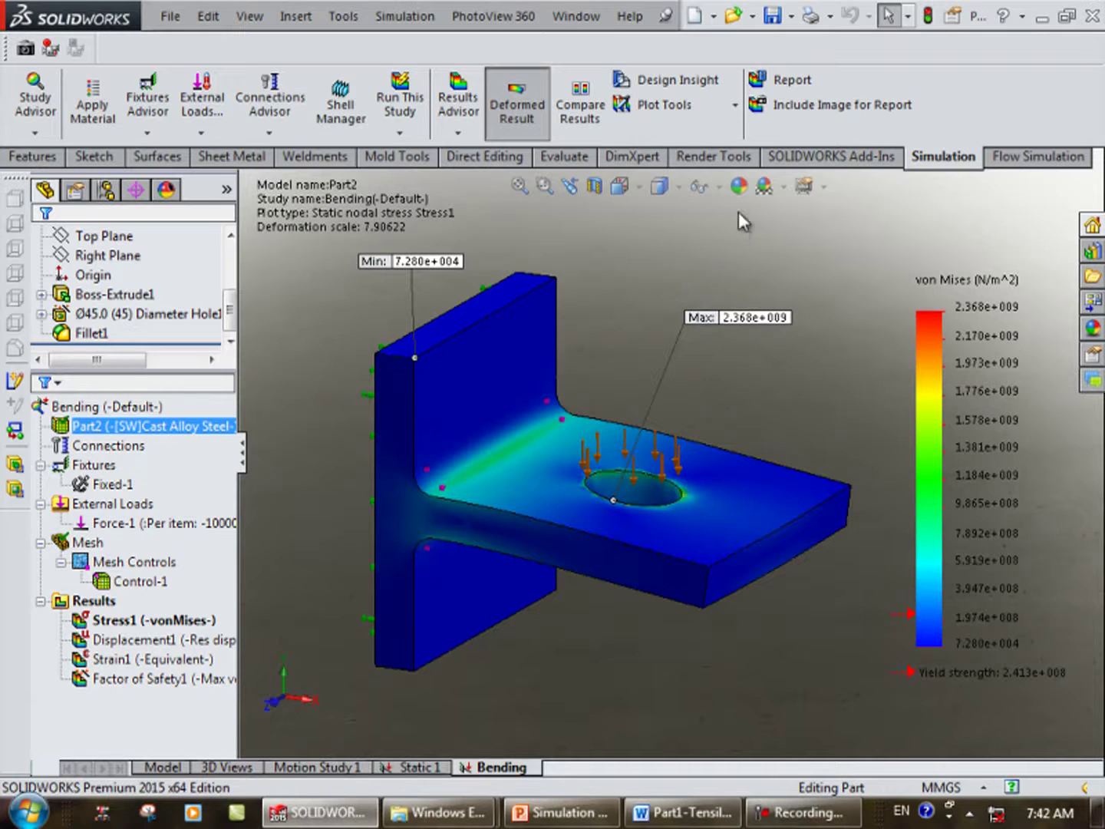
Publish the Part2-Bending-1 Word report with the default report sections.
{"action": "left_click", "coordinate": [800, 80]}
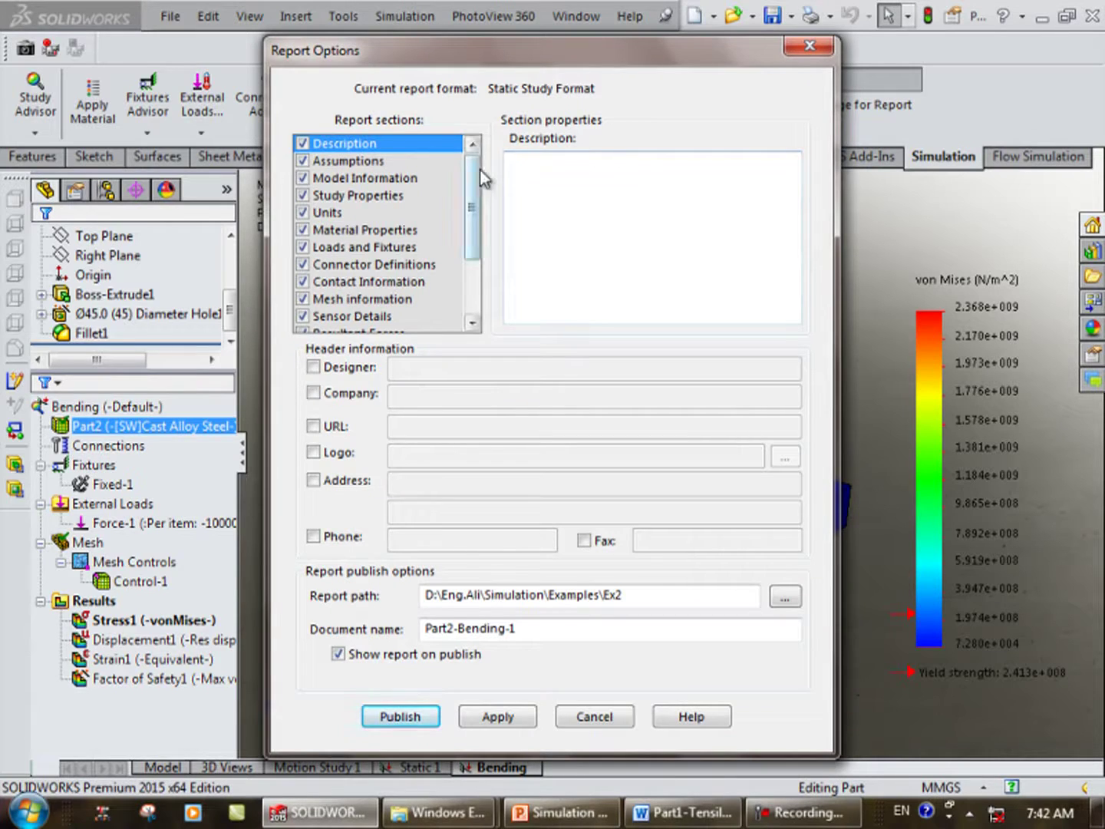
{"action": "scroll", "coordinate": [471, 230], "scroll_direction": "down", "scroll_amount": 1}
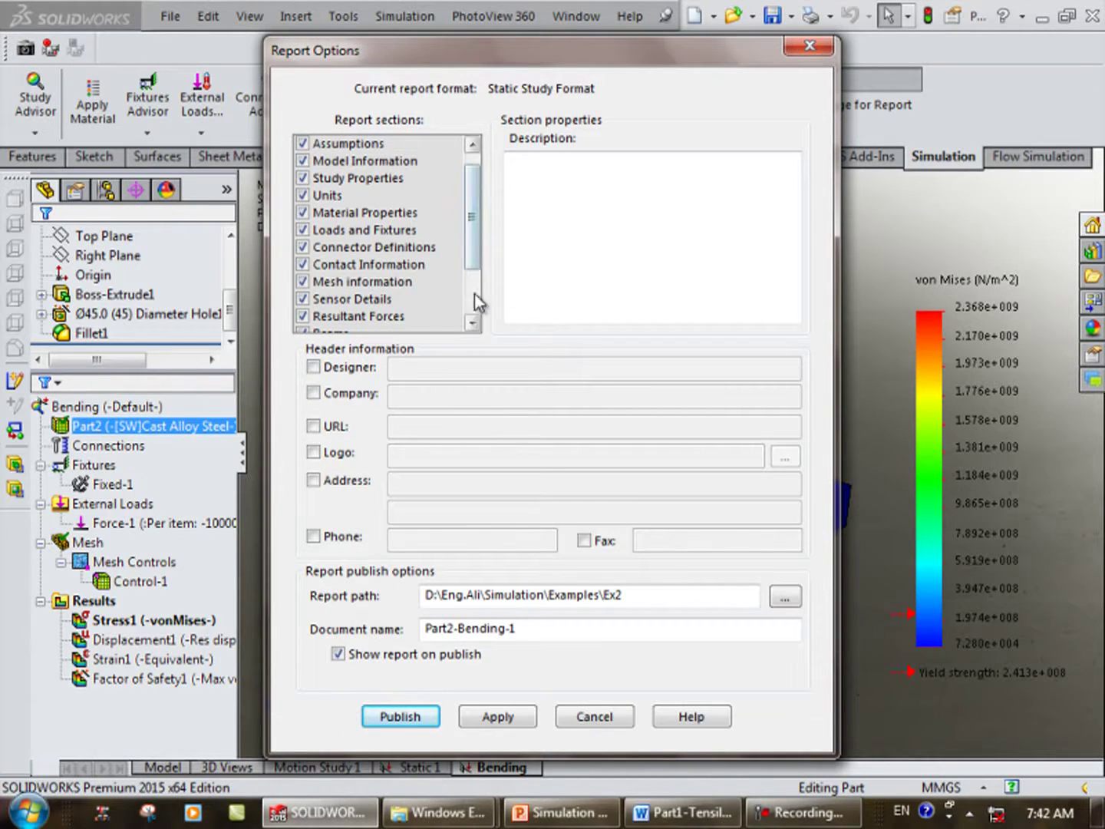
{"action": "scroll", "coordinate": [472, 308], "scroll_direction": "down", "scroll_amount": 2}
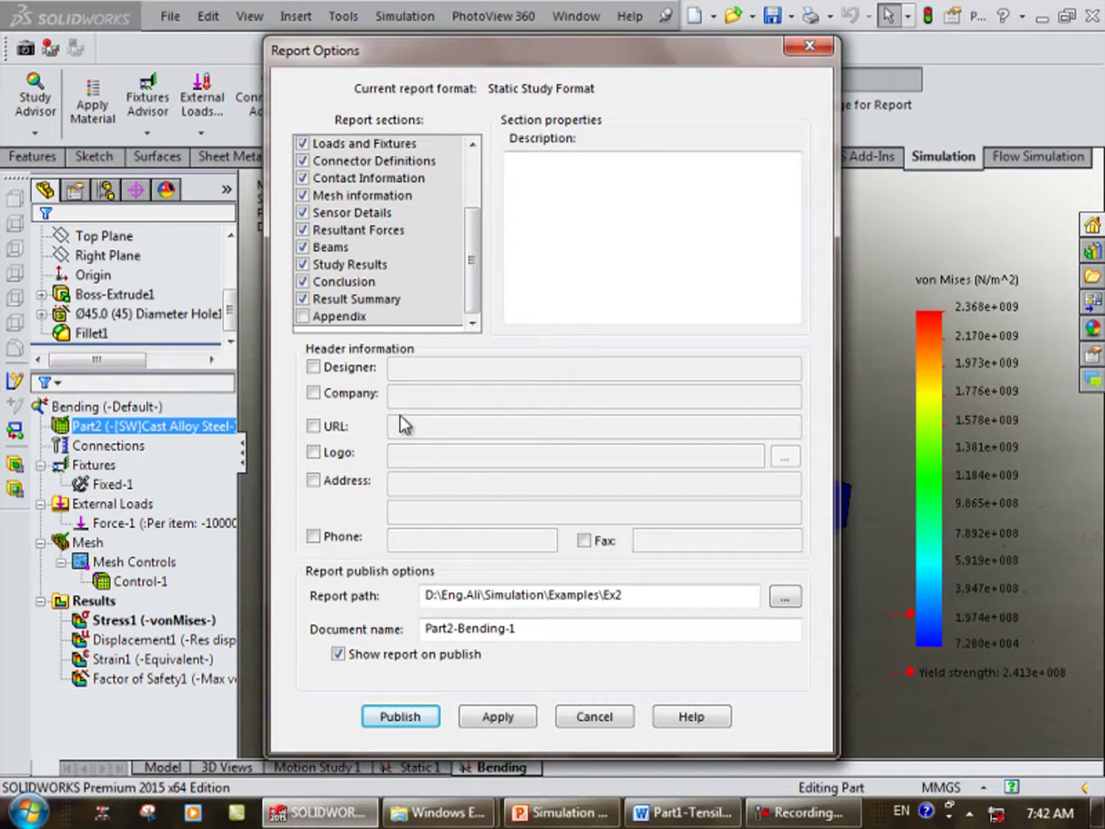
{"action": "left_click", "coordinate": [404, 718]}
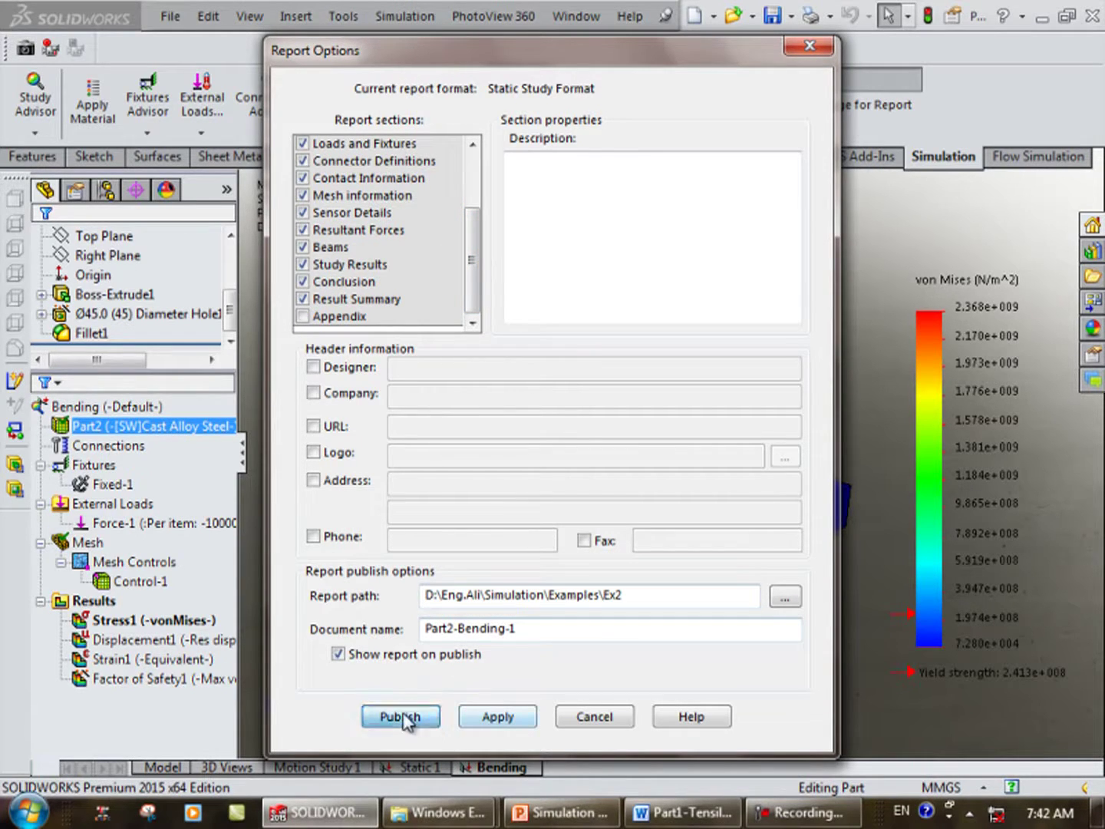
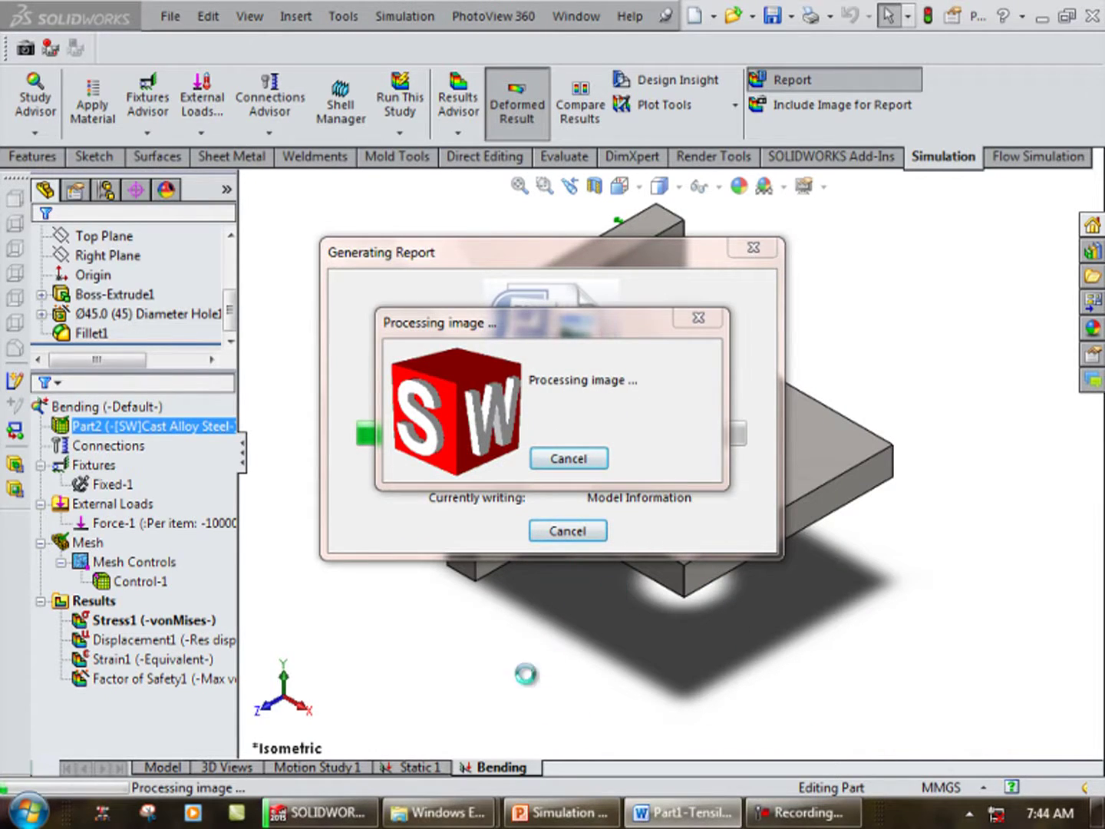
Wait for the Bending report to reach 100% and open in Word as Part2-Bending-1.
{"action": "left_click", "coordinate": [798, 813]}
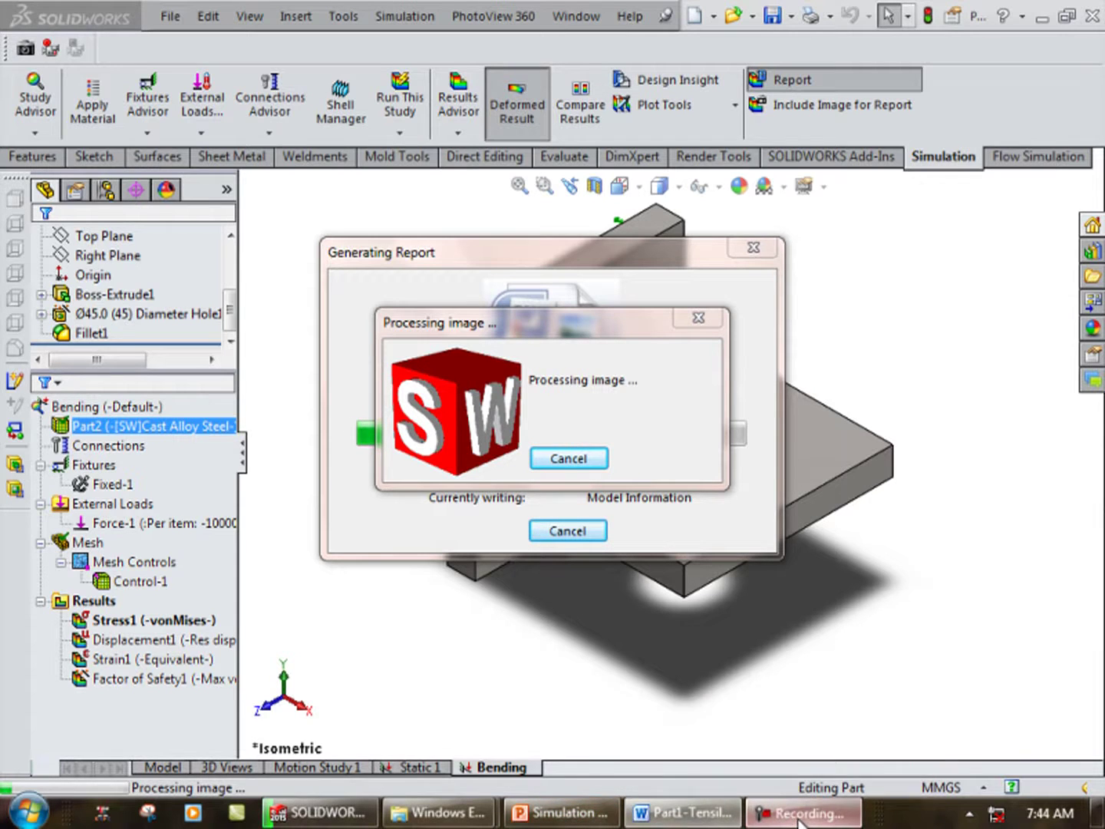
{"action": "left_click", "coordinate": [1003, 738]}
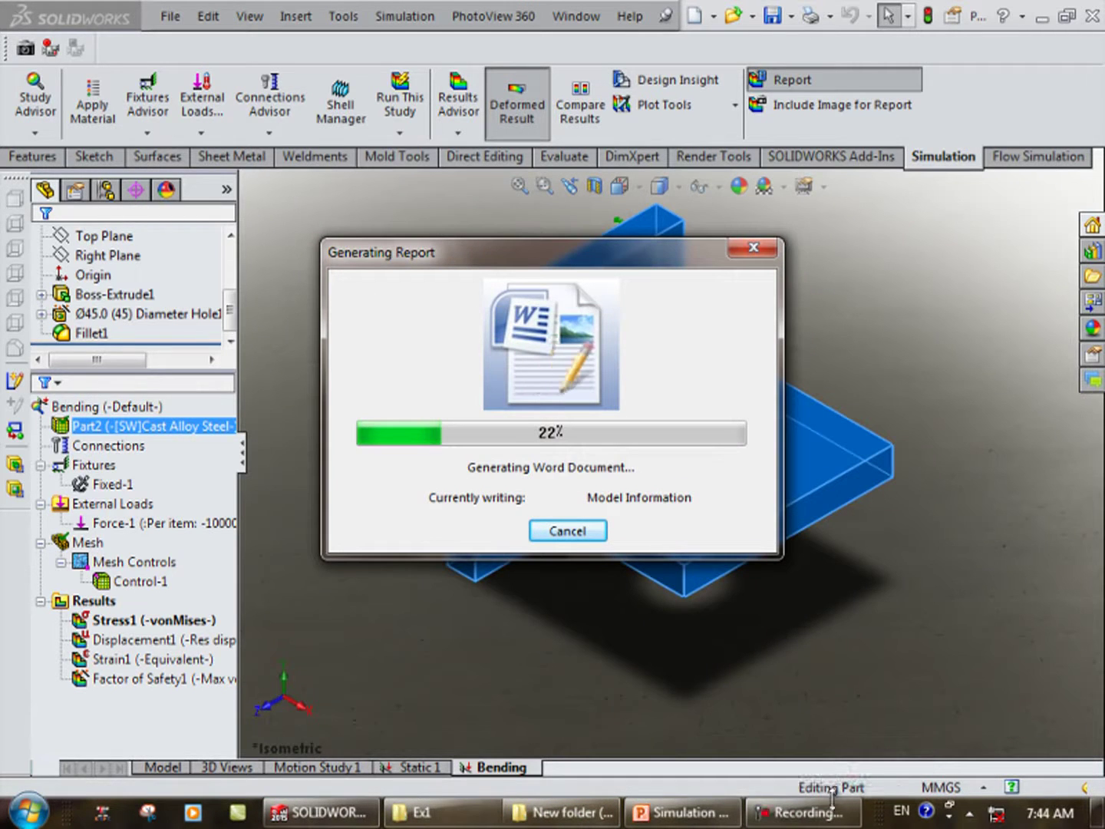
{"action": "left_click", "coordinate": [794, 817]}
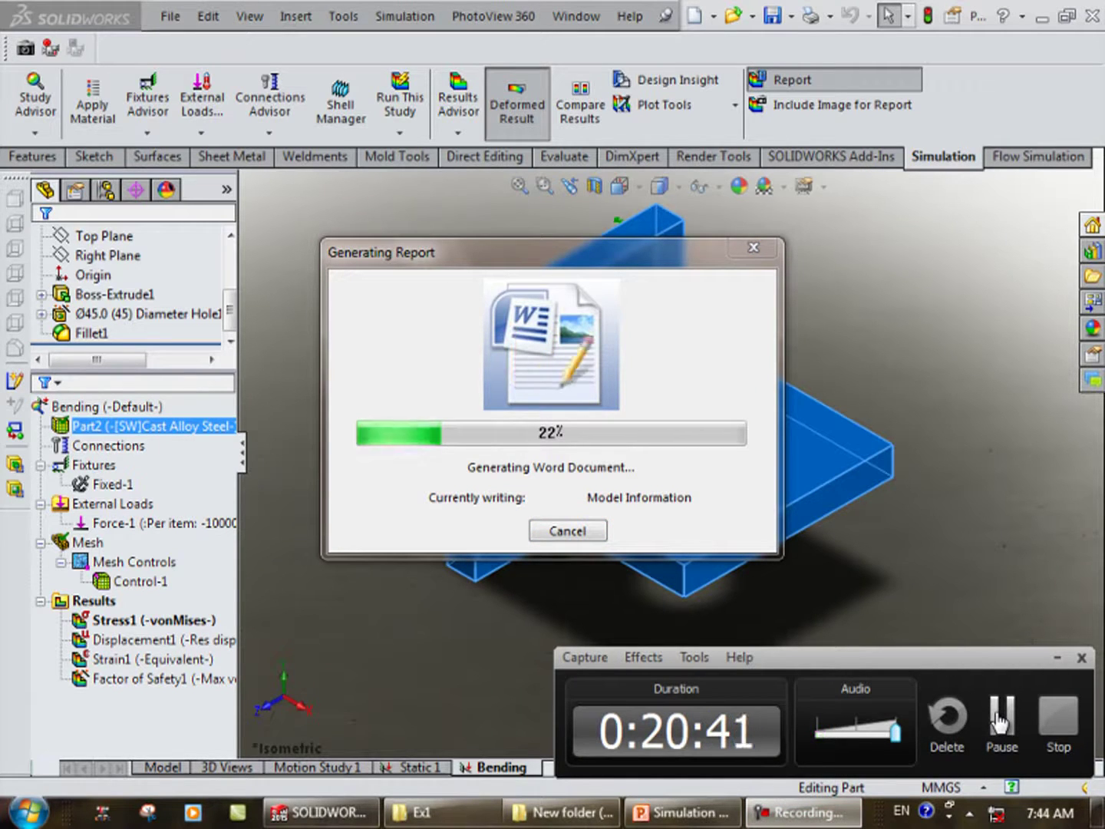
{"action": "left_click", "coordinate": [997, 722]}
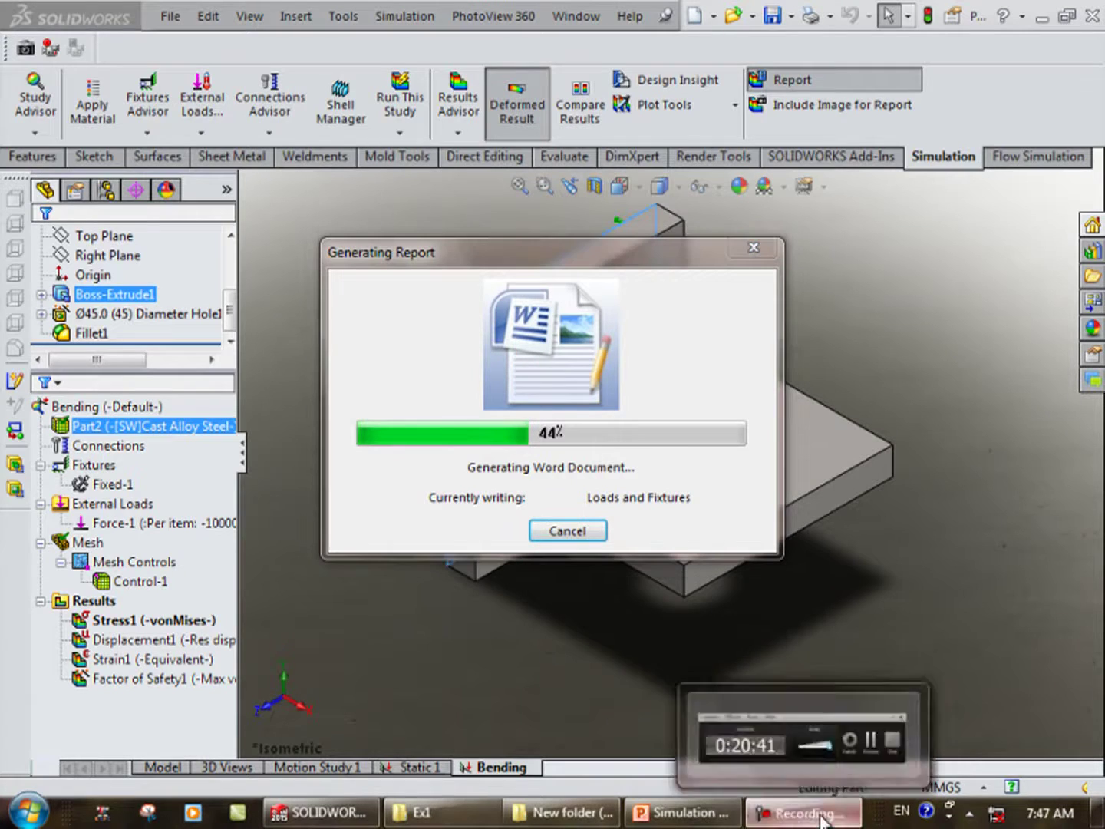
{"action": "left_click", "coordinate": [805, 812]}
{"action": "left_click", "coordinate": [996, 717]}
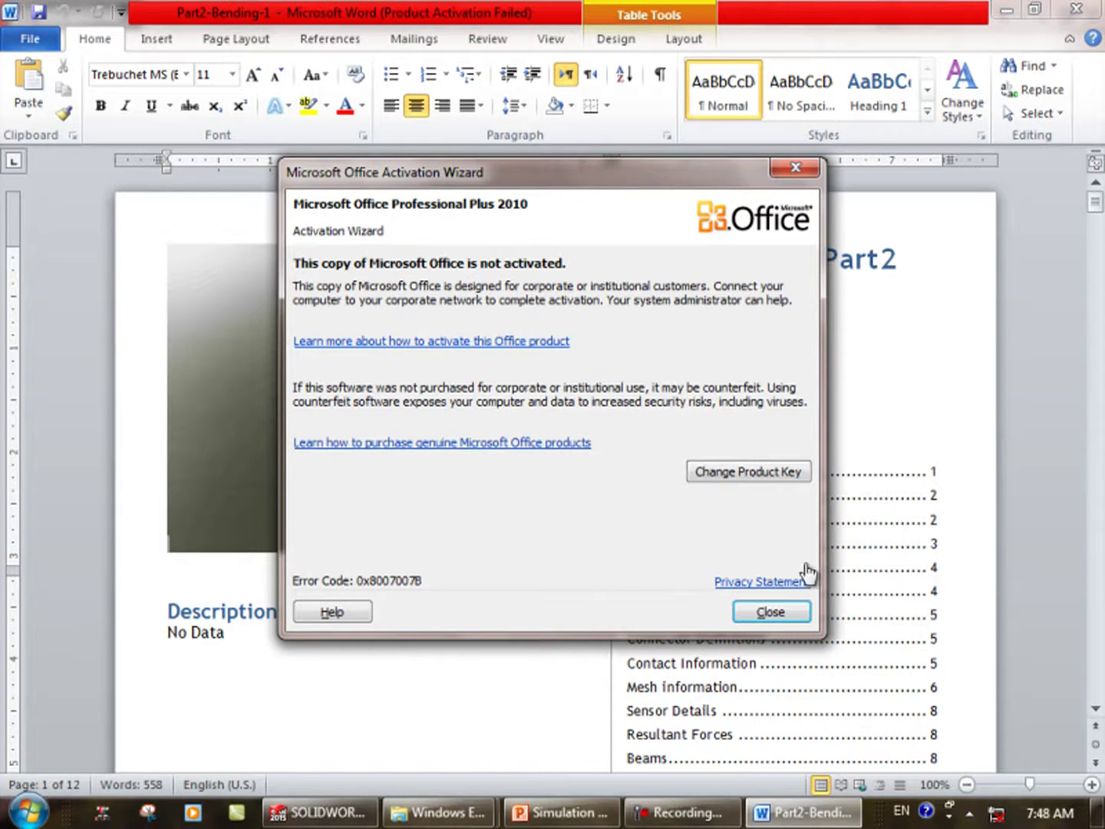
Dismiss the Office activation warning, then highlight the cover's title, designer and study name Bending.
{"action": "left_click", "coordinate": [769, 613]}
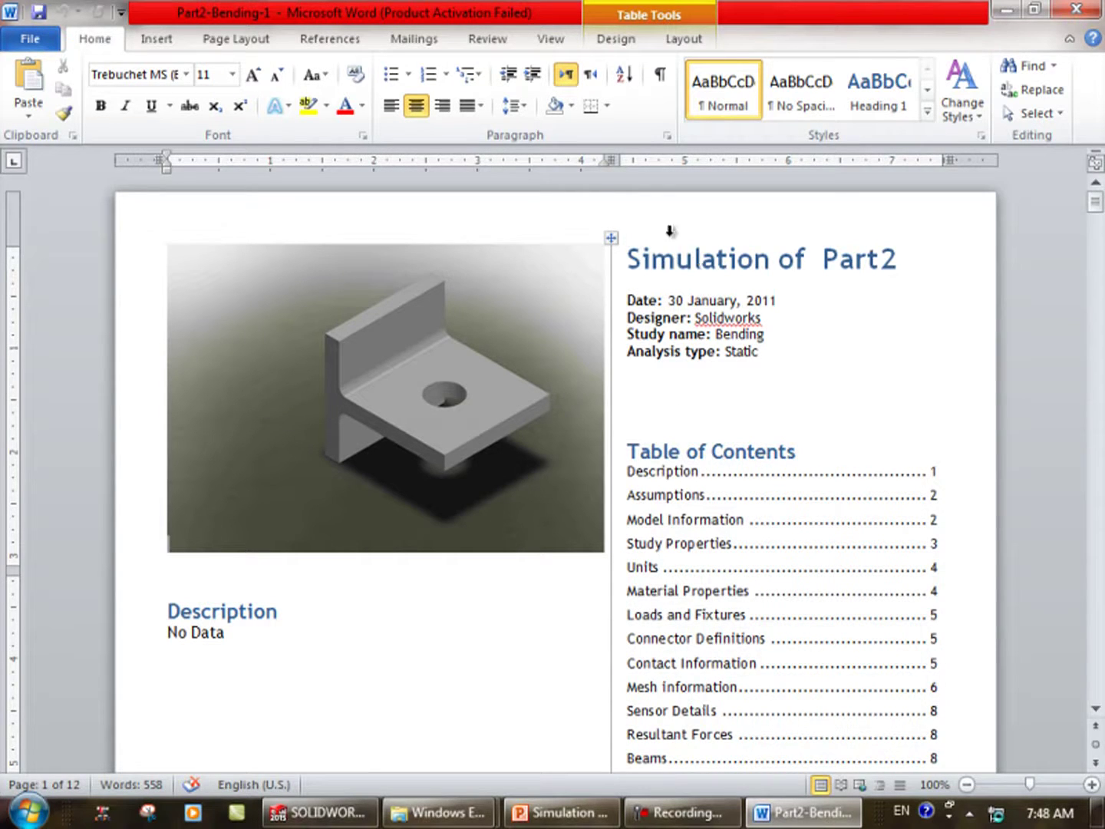
{"action": "left_click_drag", "start_coordinate": [658, 247], "coordinate": [882, 268]}
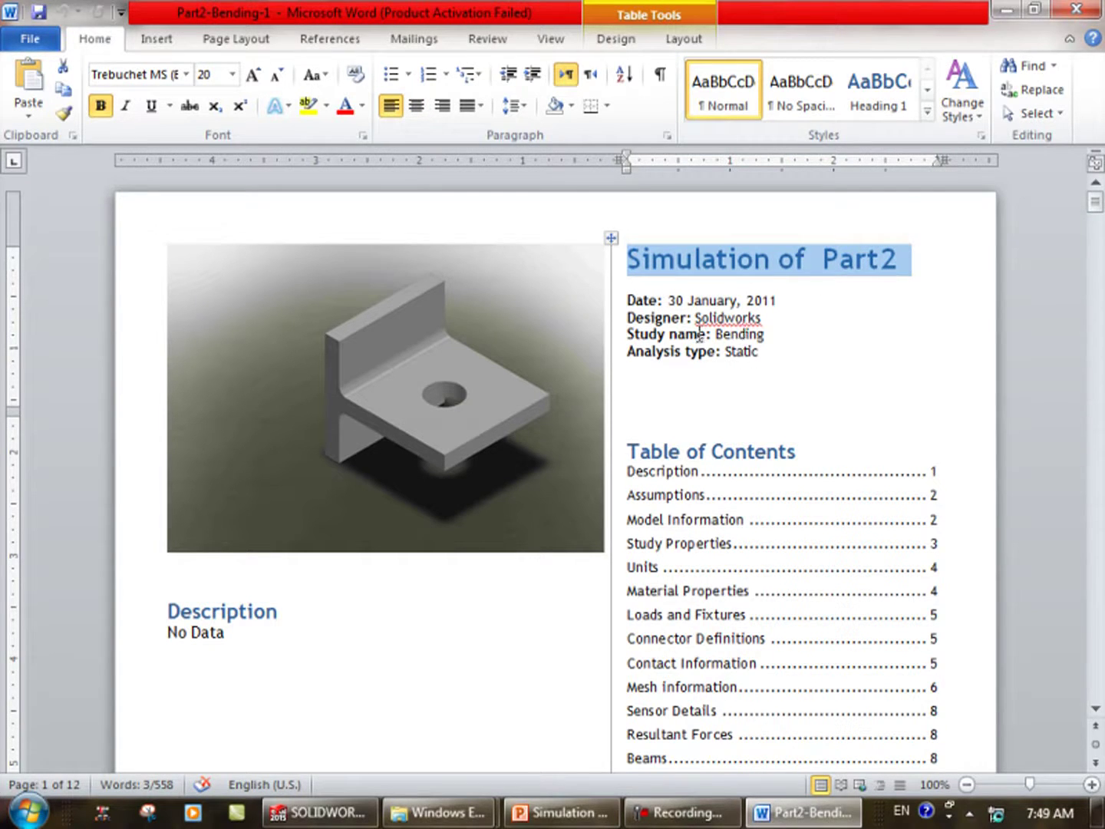
{"action": "left_click_drag", "start_coordinate": [716, 314], "coordinate": [780, 327]}
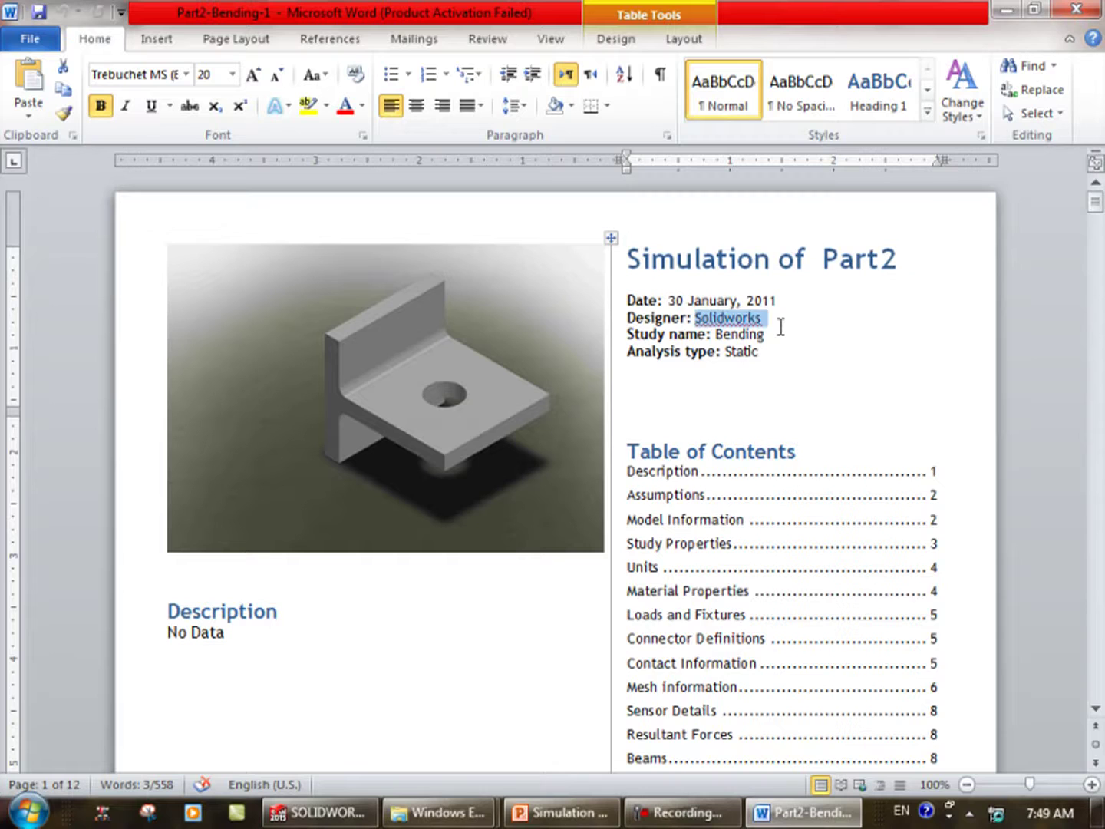
{"action": "left_click", "coordinate": [670, 341]}
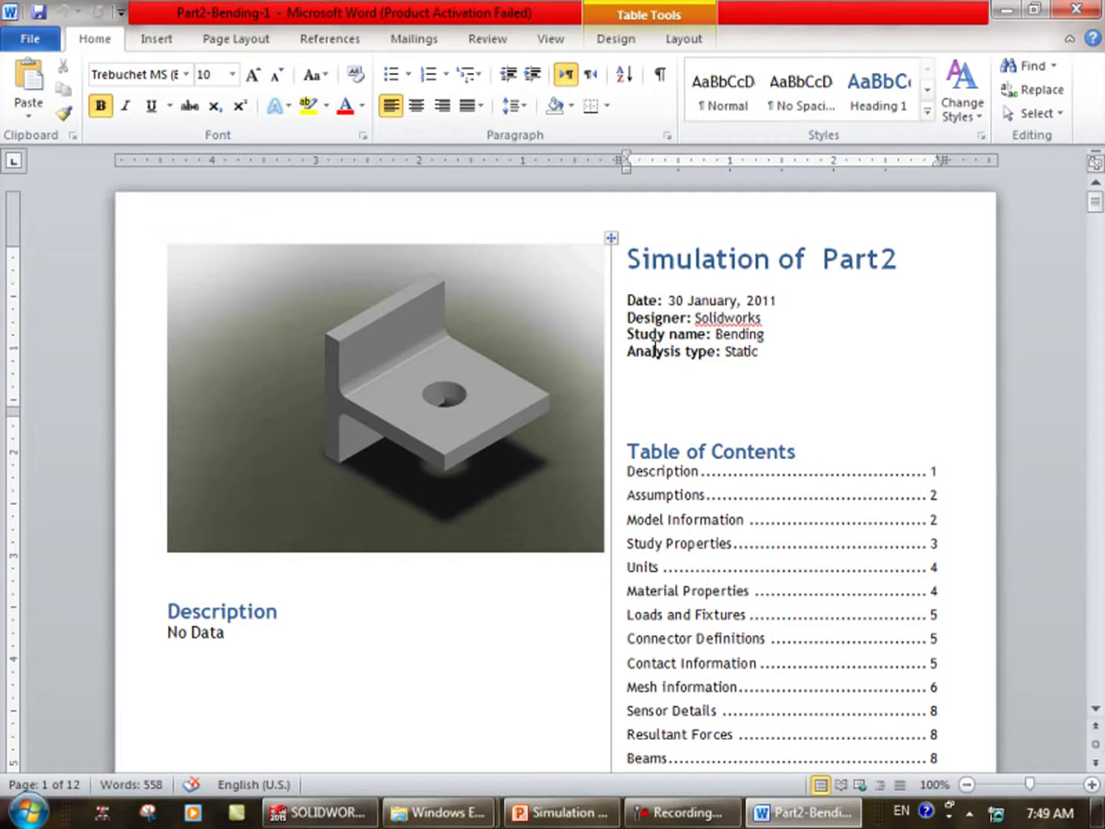
{"action": "left_click_drag", "start_coordinate": [716, 335], "coordinate": [780, 334]}
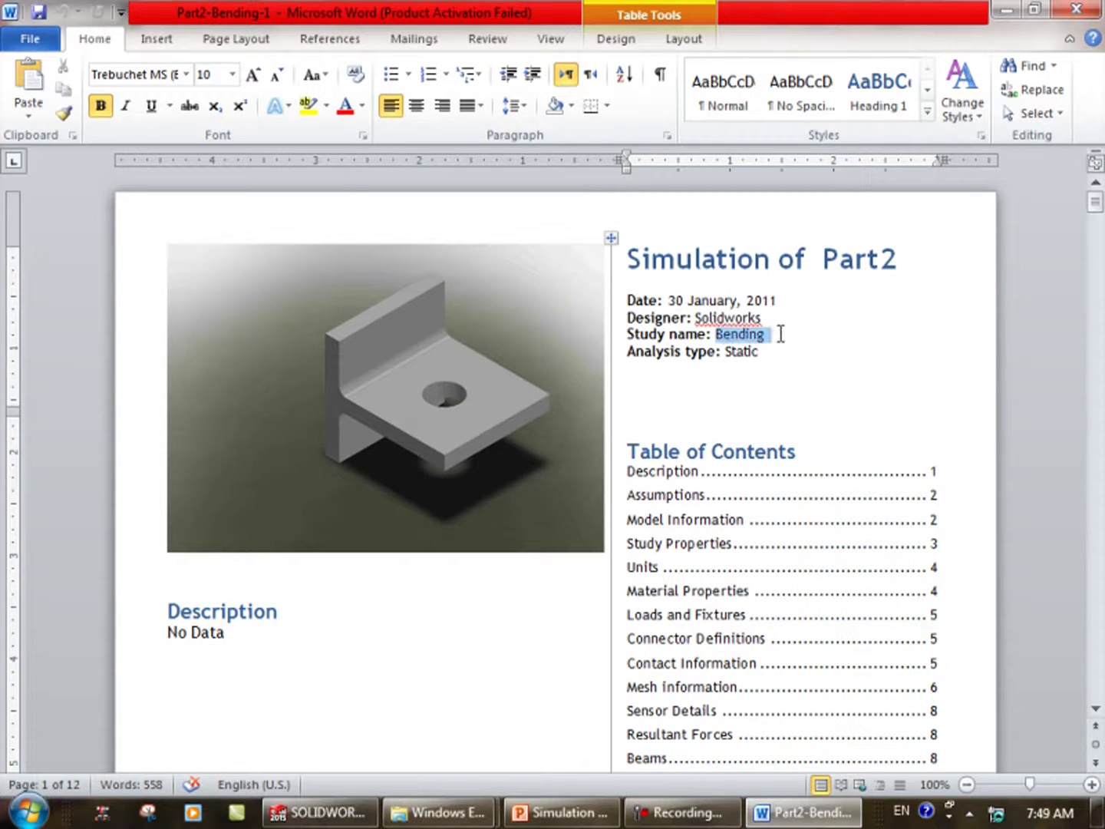
{"action": "left_click", "coordinate": [653, 352]}
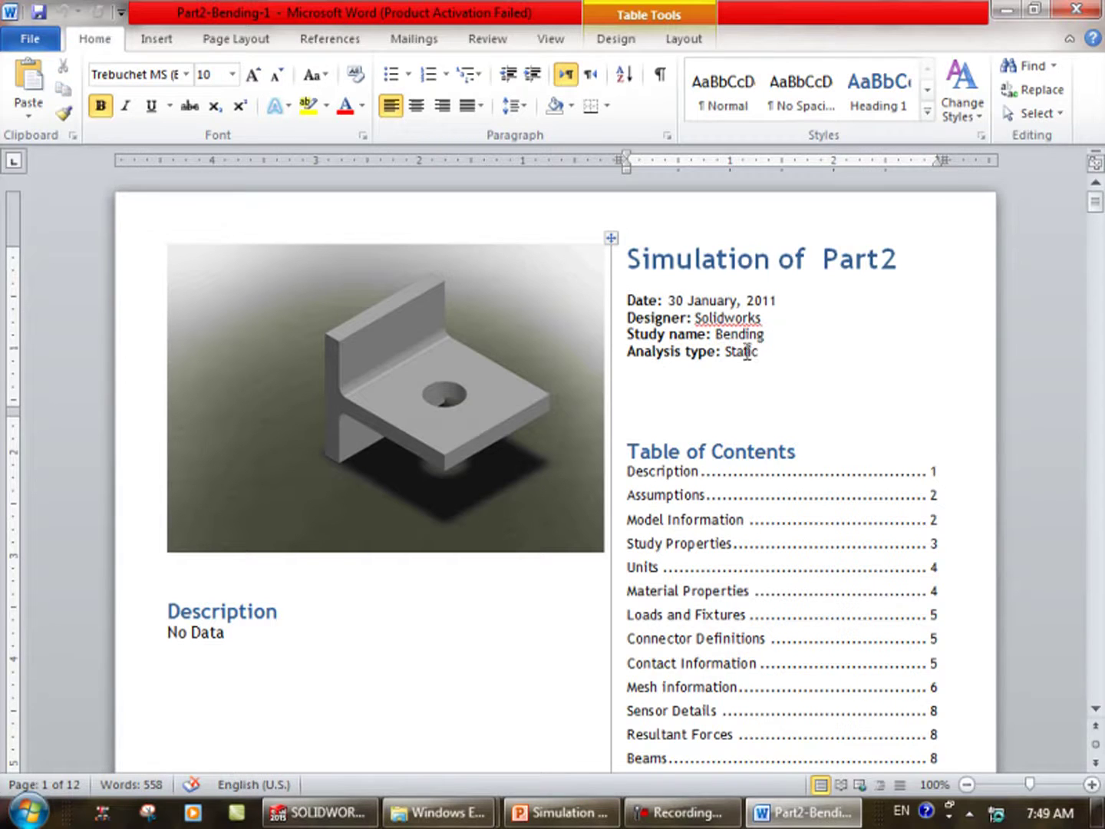
Scroll to Study Properties and highlight the Solid Mesh value and Use Adaptive Method row.
{"action": "scroll", "coordinate": [722, 429], "scroll_direction": "down", "scroll_amount": 1}
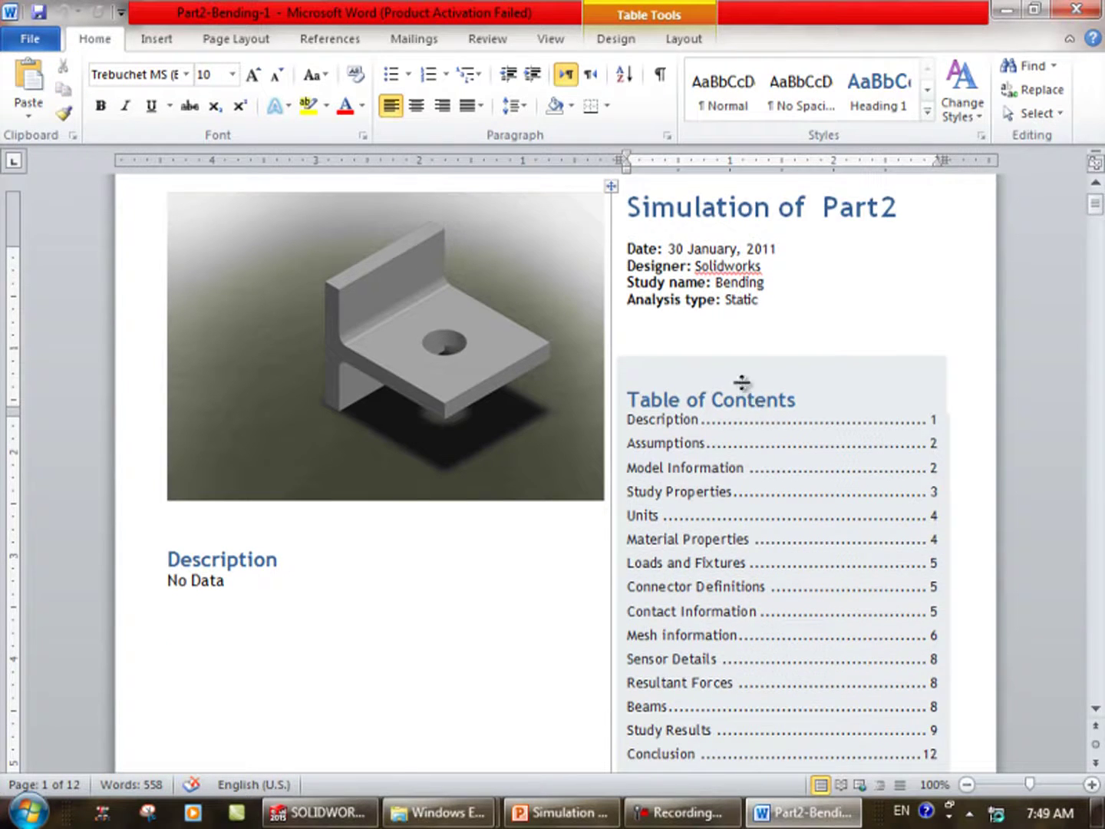
{"action": "scroll", "coordinate": [736, 383], "scroll_direction": "down", "scroll_amount": 3}
{"action": "scroll", "coordinate": [688, 361], "scroll_direction": "down", "scroll_amount": 1}
{"action": "scroll", "coordinate": [668, 460], "scroll_direction": "down", "scroll_amount": 7}
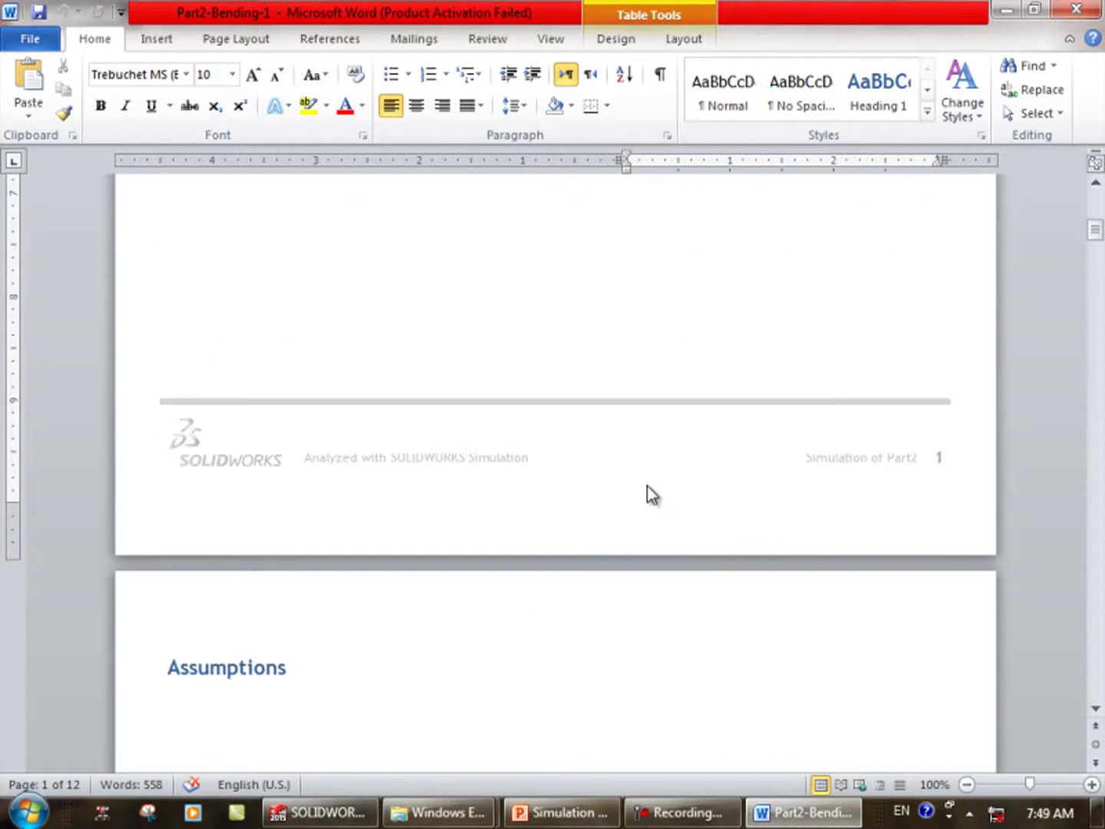
{"action": "scroll", "coordinate": [649, 491], "scroll_direction": "down", "scroll_amount": 7}
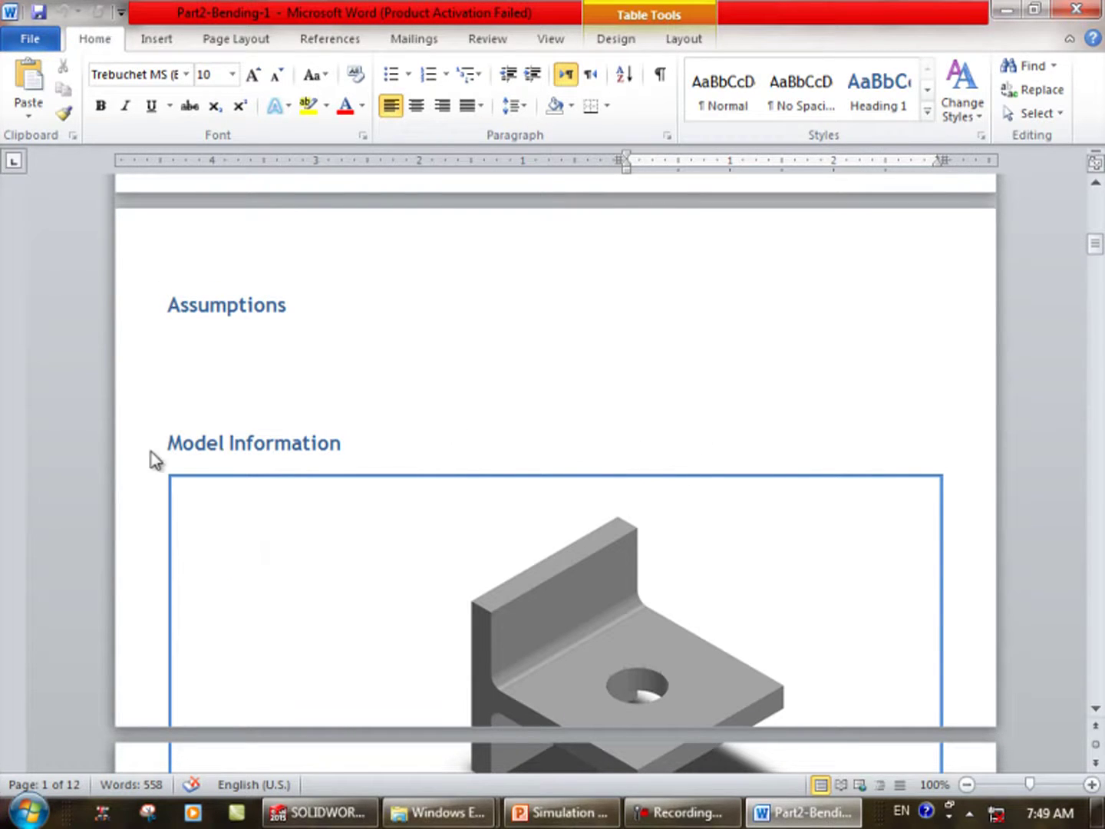
{"action": "scroll", "coordinate": [377, 452], "scroll_direction": "down", "scroll_amount": 18}
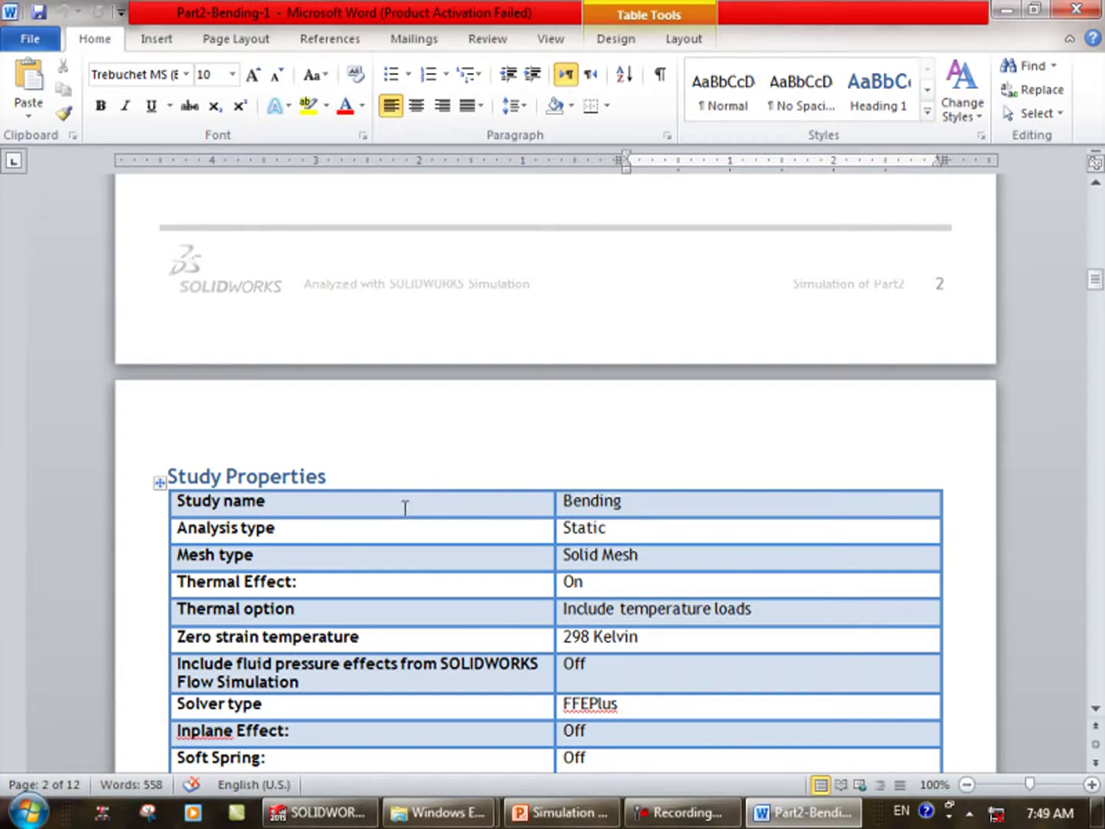
{"action": "scroll", "coordinate": [338, 573], "scroll_direction": "down", "scroll_amount": 2}
{"action": "scroll", "coordinate": [333, 564], "scroll_direction": "down", "scroll_amount": 2}
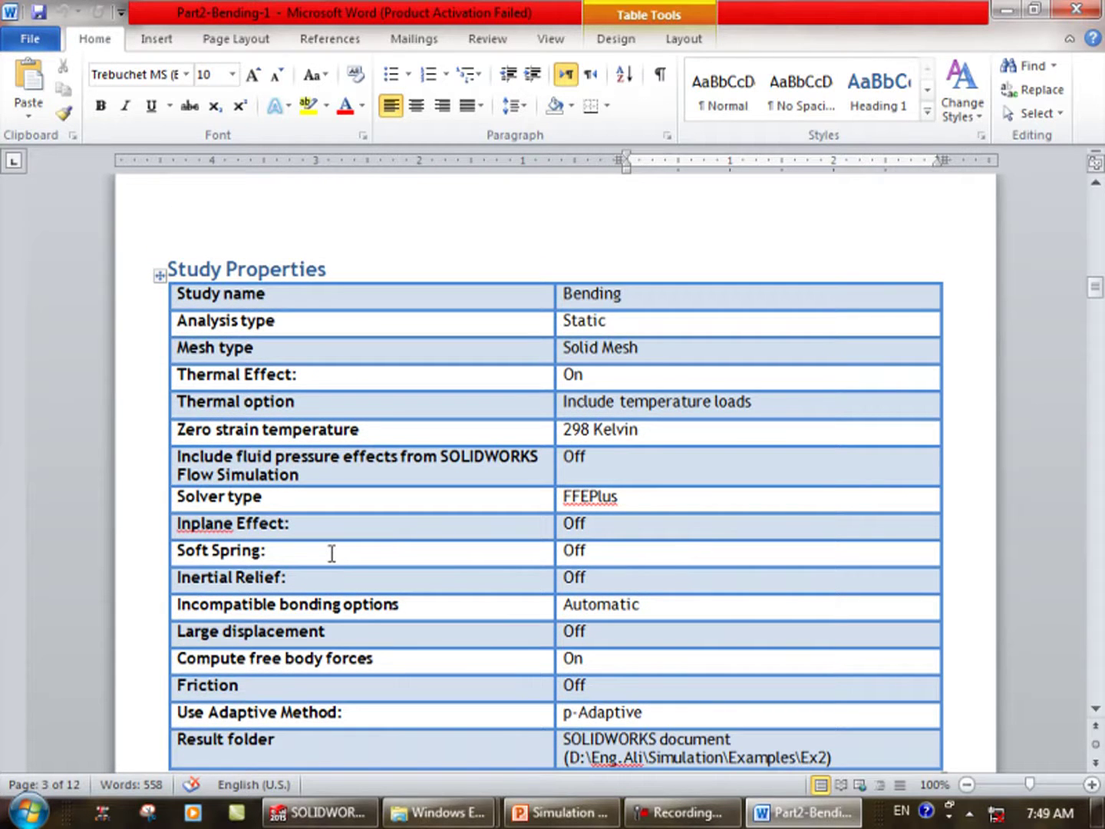
{"action": "scroll", "coordinate": [332, 514], "scroll_direction": "down", "scroll_amount": 1}
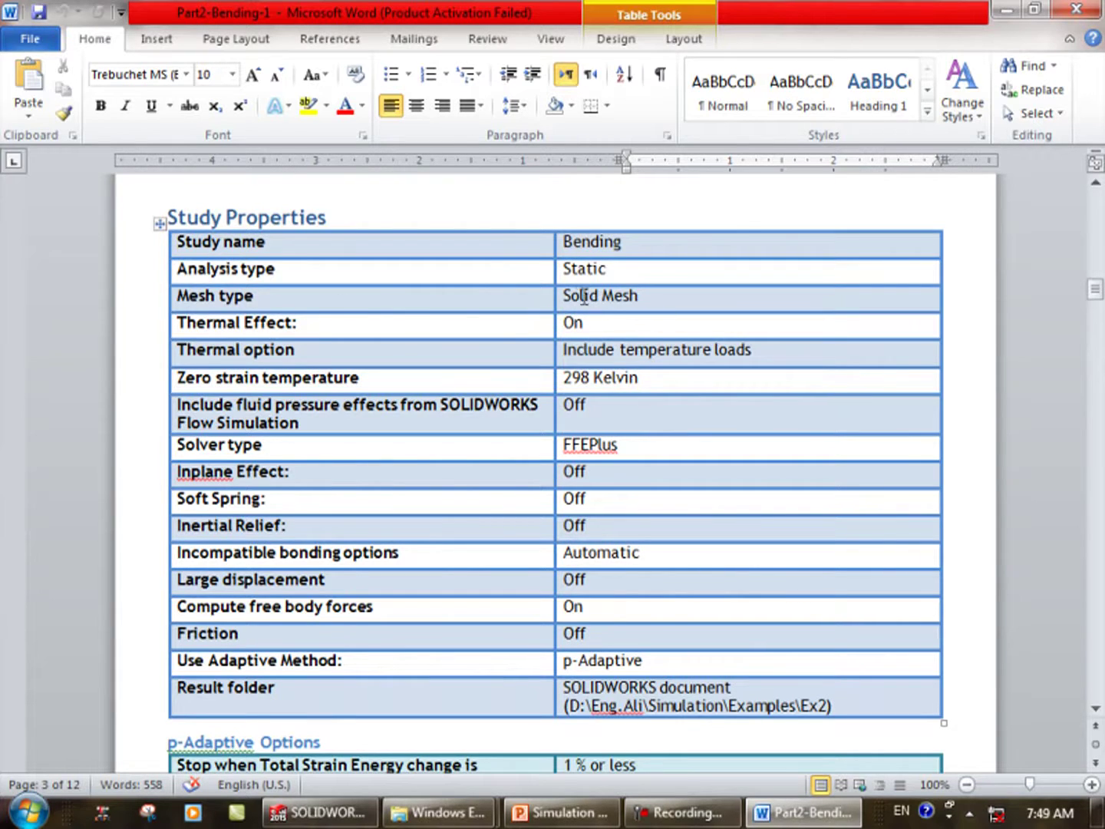
{"action": "left_click_drag", "start_coordinate": [576, 295], "coordinate": [640, 295]}
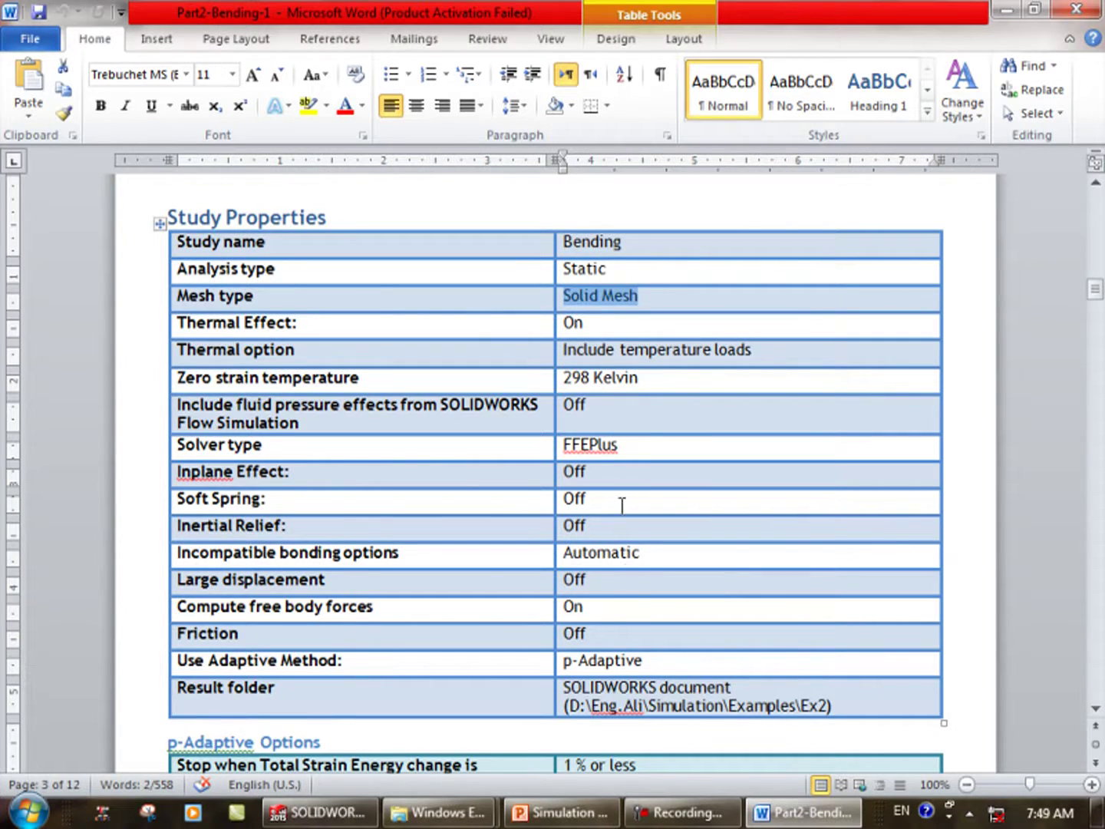
{"action": "left_click_drag", "start_coordinate": [653, 660], "coordinate": [535, 660]}
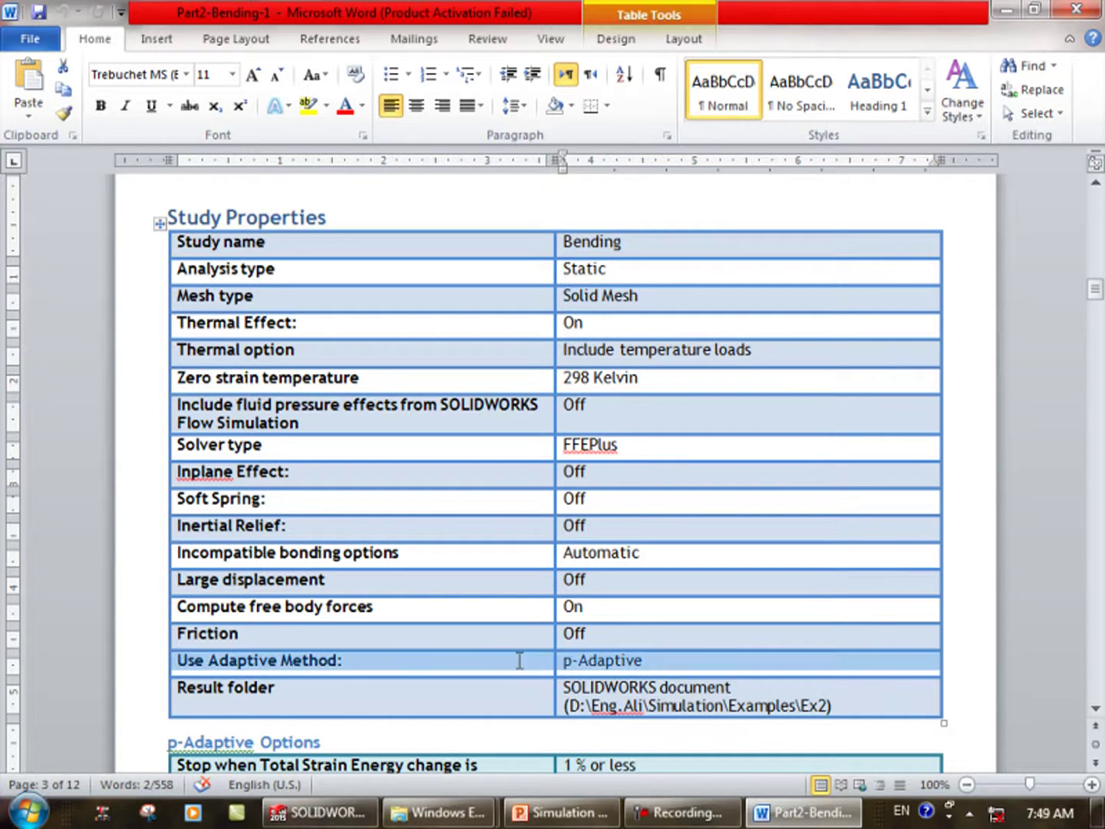
{"action": "left_click", "coordinate": [583, 651]}
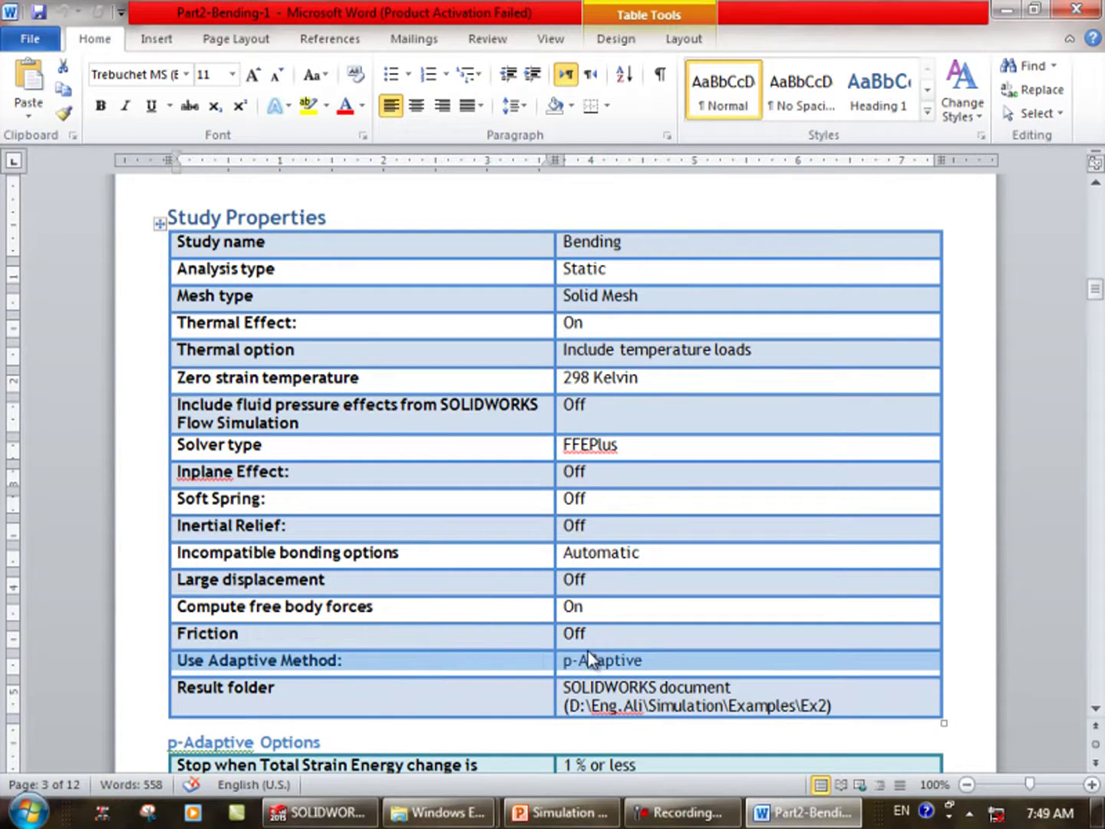
Continue to the p-Adaptive Options table: 1% strain energy change, p-order 2–5, 4 loops.
{"action": "scroll", "coordinate": [585, 648], "scroll_direction": "down", "scroll_amount": 3}
{"action": "scroll", "coordinate": [583, 560], "scroll_direction": "down", "scroll_amount": 3}
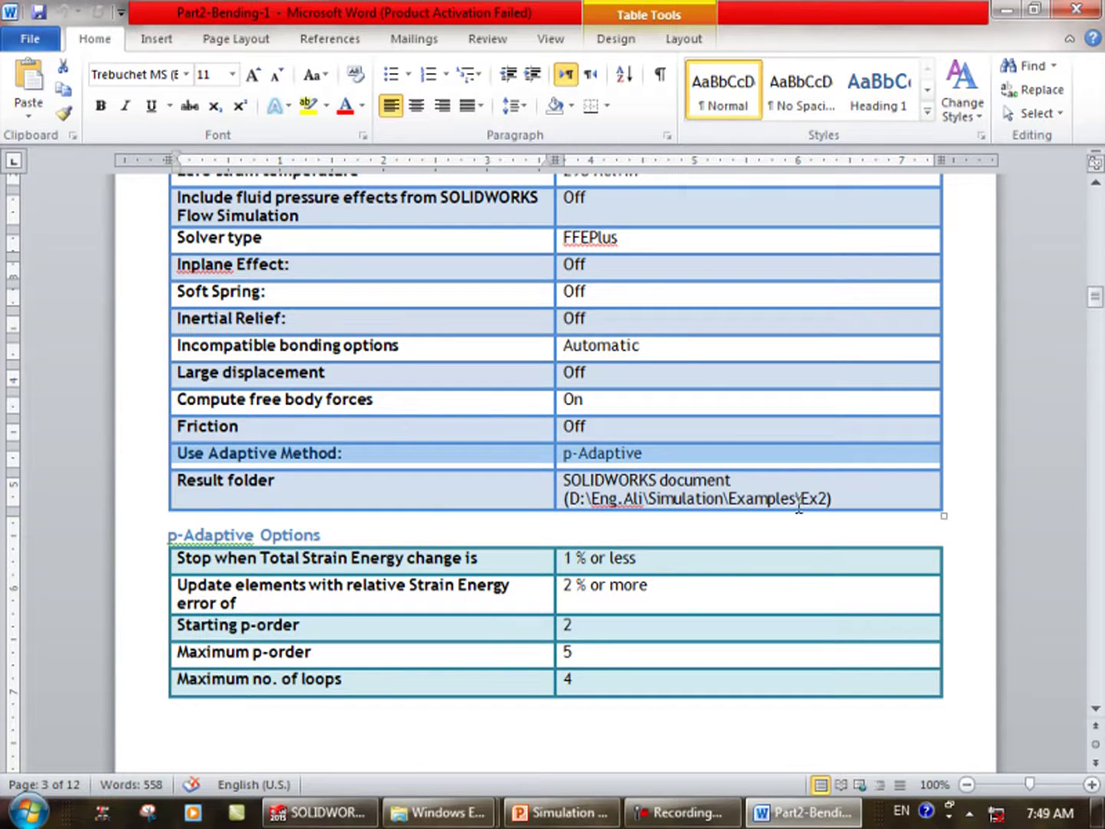
{"action": "scroll", "coordinate": [390, 621], "scroll_direction": "down", "scroll_amount": 3}
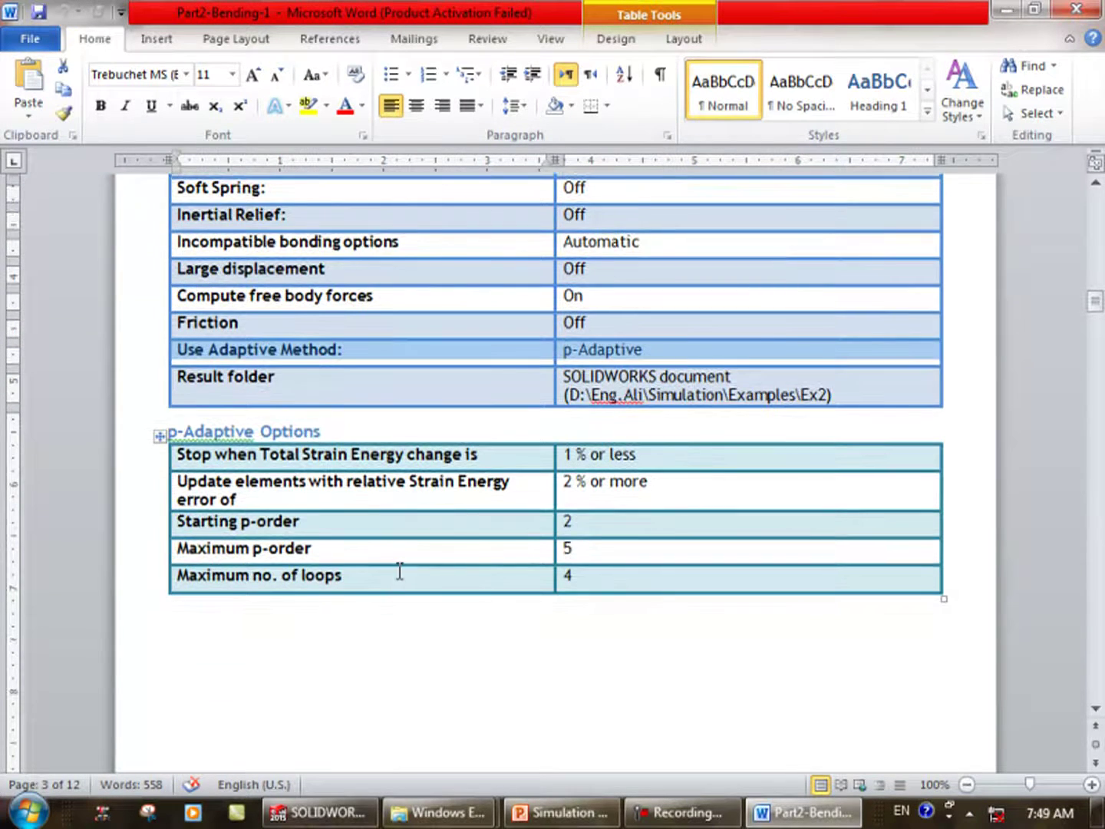
{"action": "scroll", "coordinate": [399, 571], "scroll_direction": "down", "scroll_amount": 2}
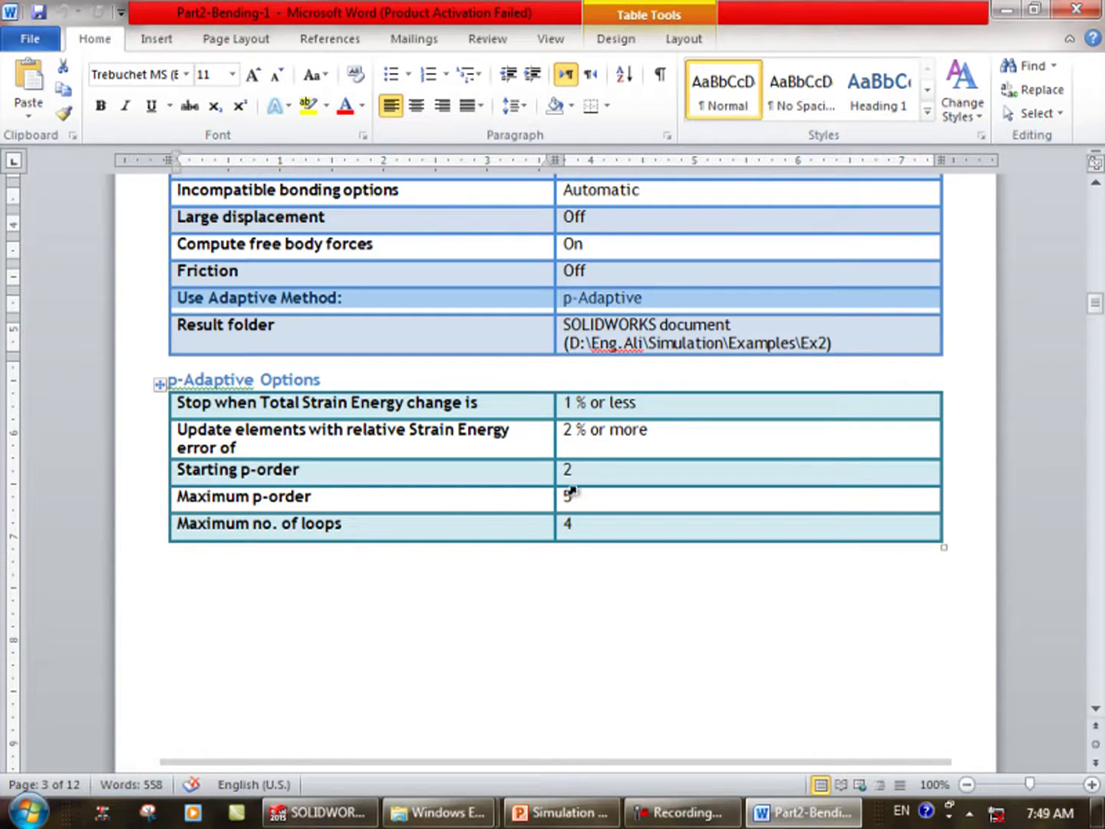
{"action": "scroll", "coordinate": [258, 495], "scroll_direction": "down", "scroll_amount": 2}
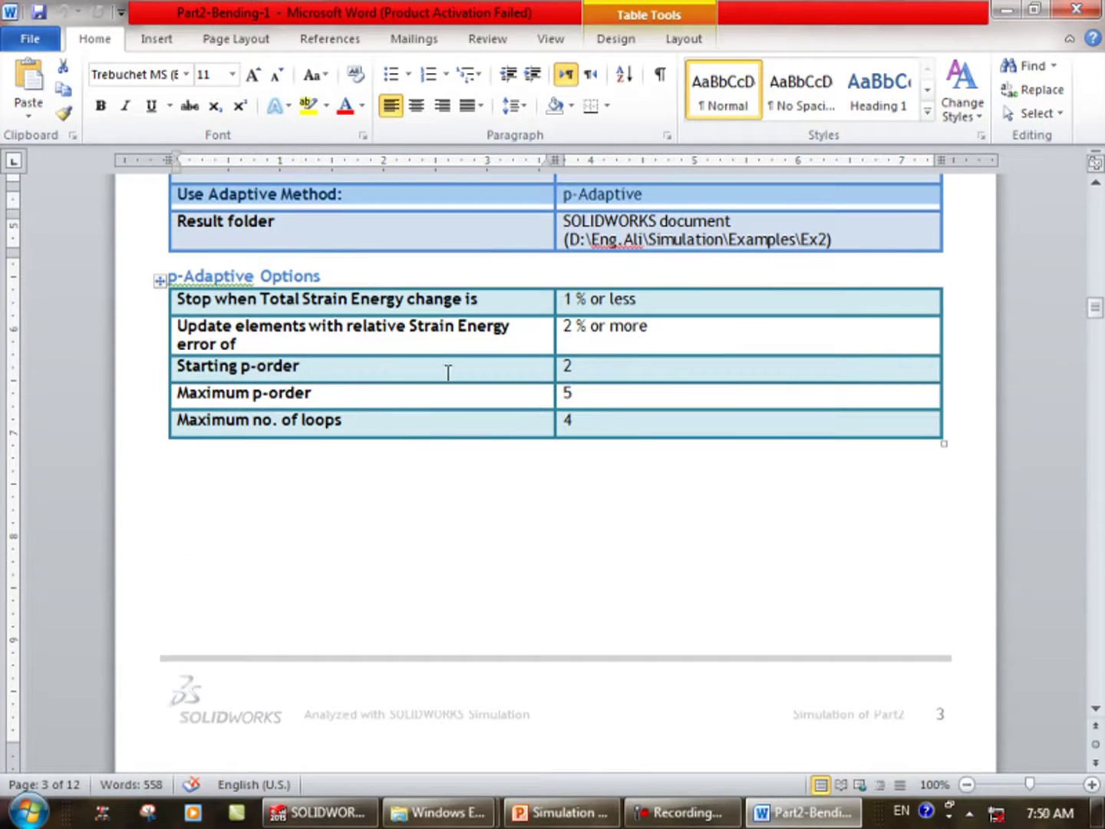
Scroll to page 4's Material Properties and inspect the Cast Alloy Steel name, model type and values.
{"action": "scroll", "coordinate": [335, 429], "scroll_direction": "down", "scroll_amount": 2}
{"action": "scroll", "coordinate": [343, 503], "scroll_direction": "down", "scroll_amount": 7}
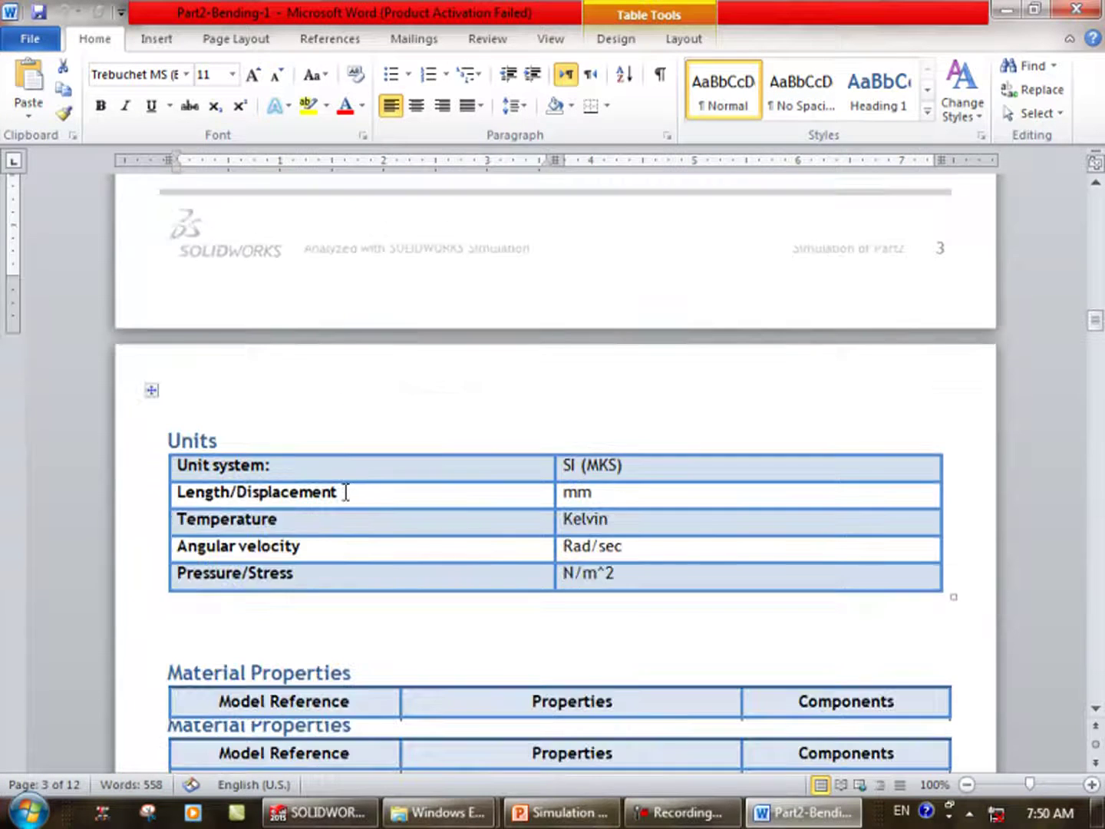
{"action": "scroll", "coordinate": [345, 494], "scroll_direction": "down", "scroll_amount": 3}
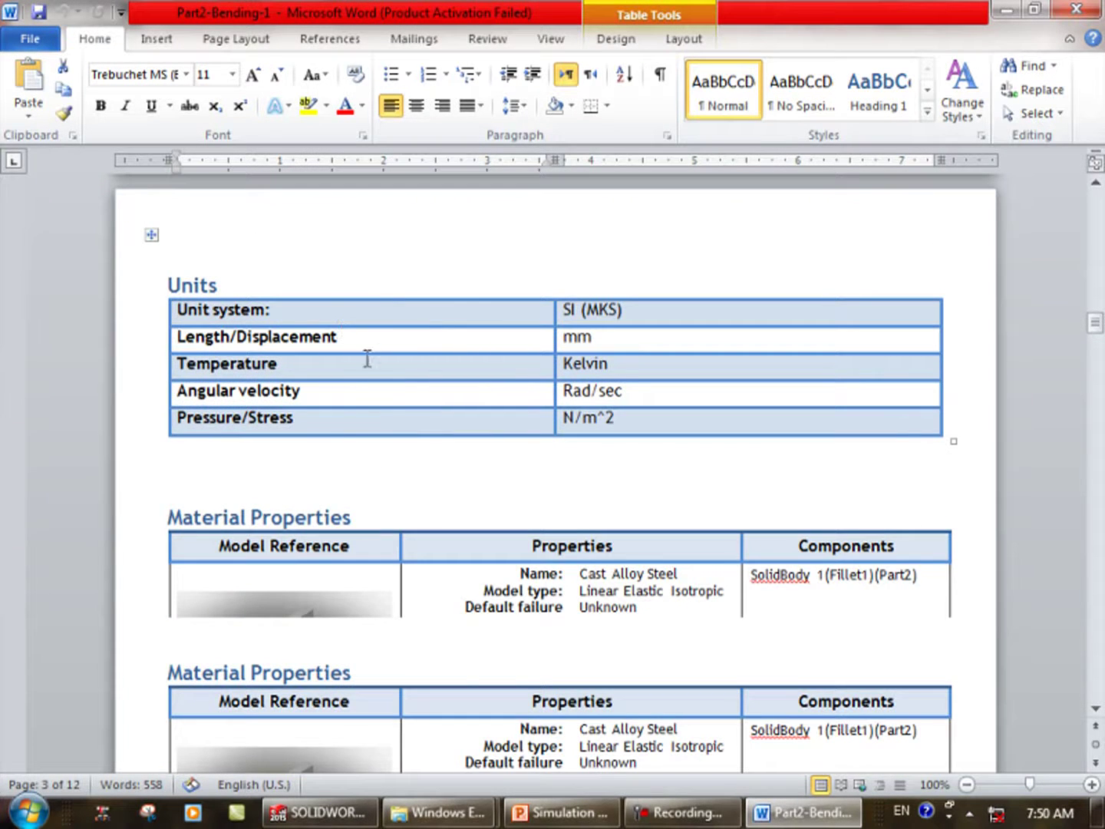
{"action": "scroll", "coordinate": [360, 363], "scroll_direction": "down", "scroll_amount": 2}
{"action": "scroll", "coordinate": [360, 367], "scroll_direction": "down", "scroll_amount": 4}
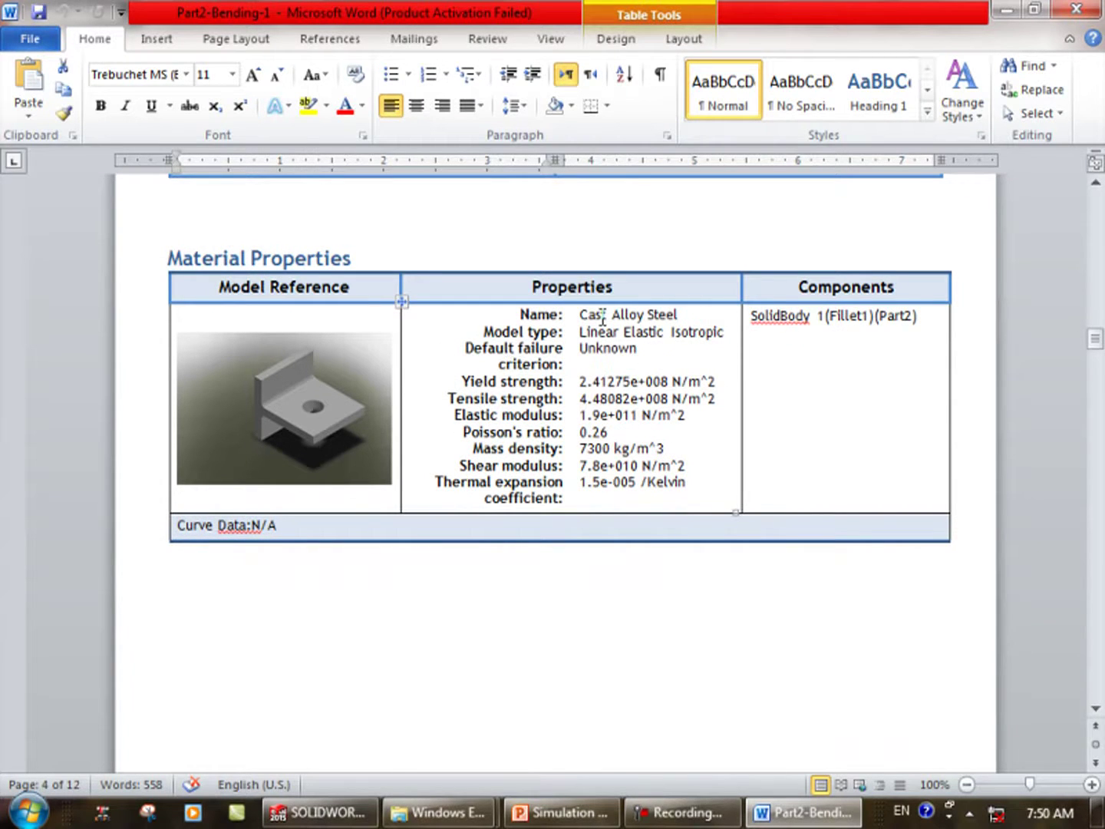
{"action": "left_click_drag", "start_coordinate": [549, 315], "coordinate": [637, 331]}
{"action": "left_click", "coordinate": [633, 346]}
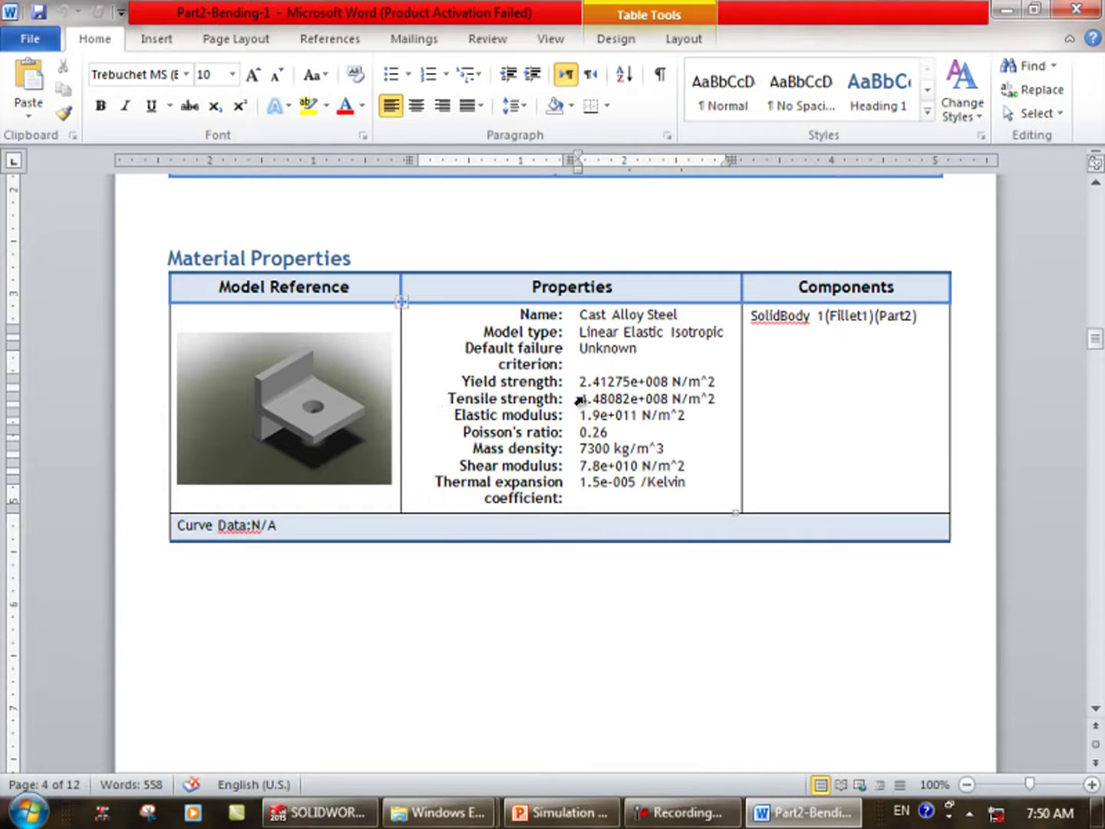
{"action": "left_click", "coordinate": [507, 418]}
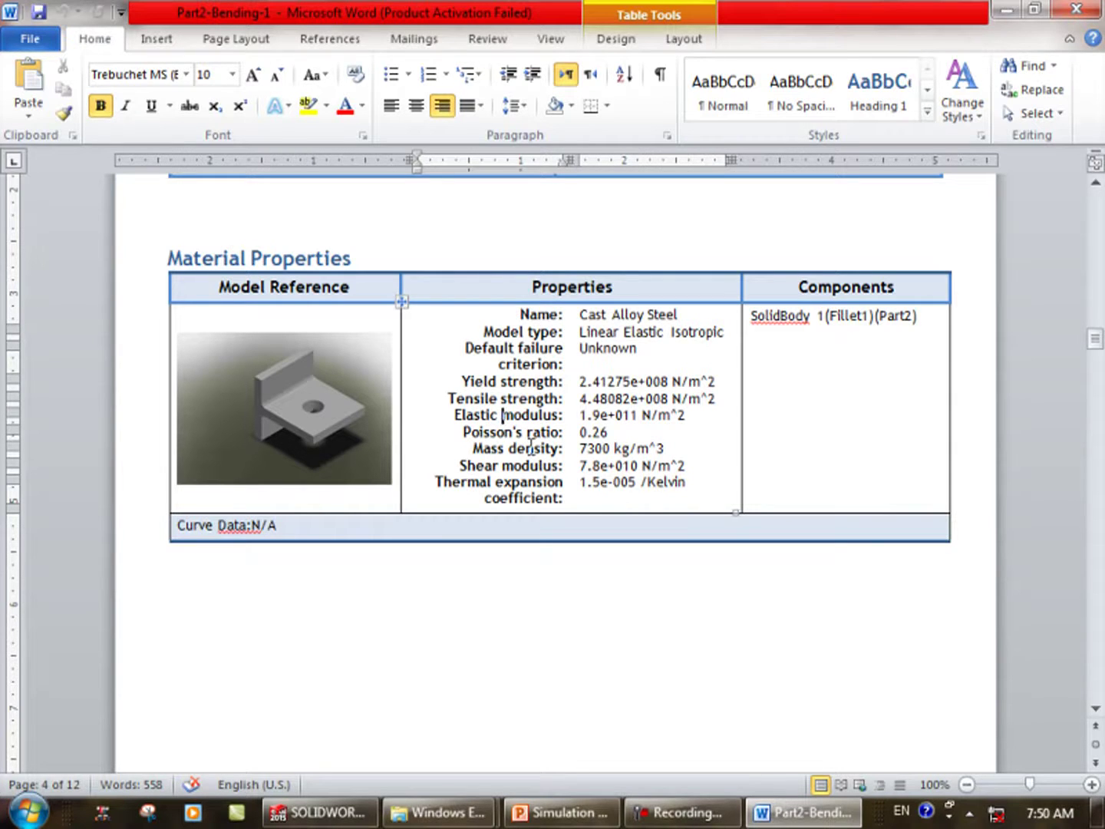
Scroll through the Loads and Fixtures, Connector Definitions and Contact Information sections.
{"action": "scroll", "coordinate": [629, 472], "scroll_direction": "down", "scroll_amount": 2}
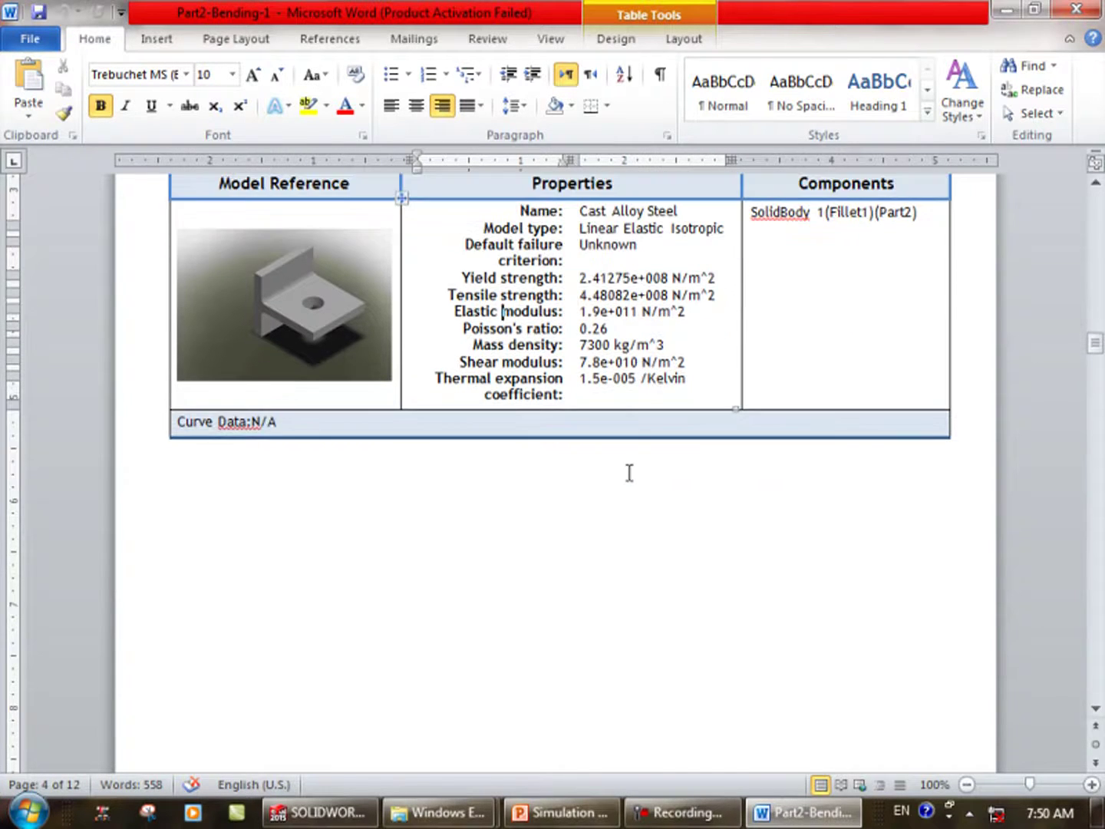
{"action": "scroll", "coordinate": [624, 472], "scroll_direction": "down", "scroll_amount": 3}
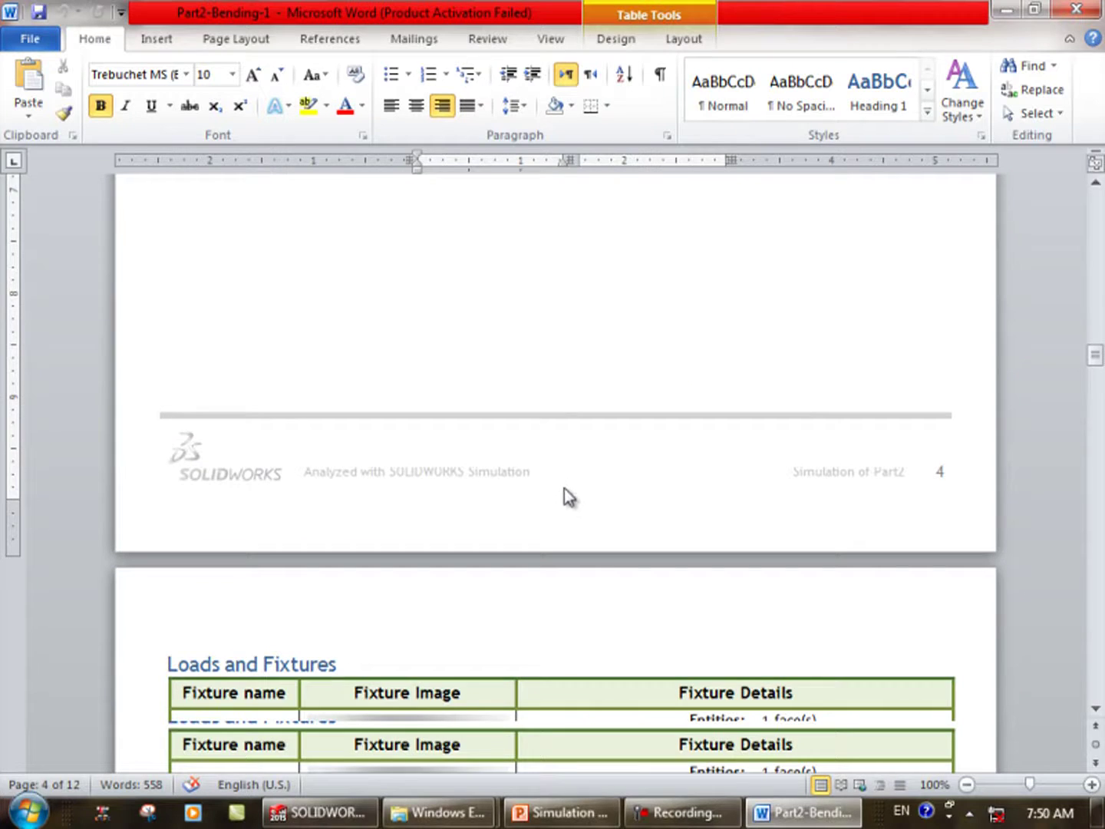
{"action": "scroll", "coordinate": [568, 506], "scroll_direction": "down", "scroll_amount": 8}
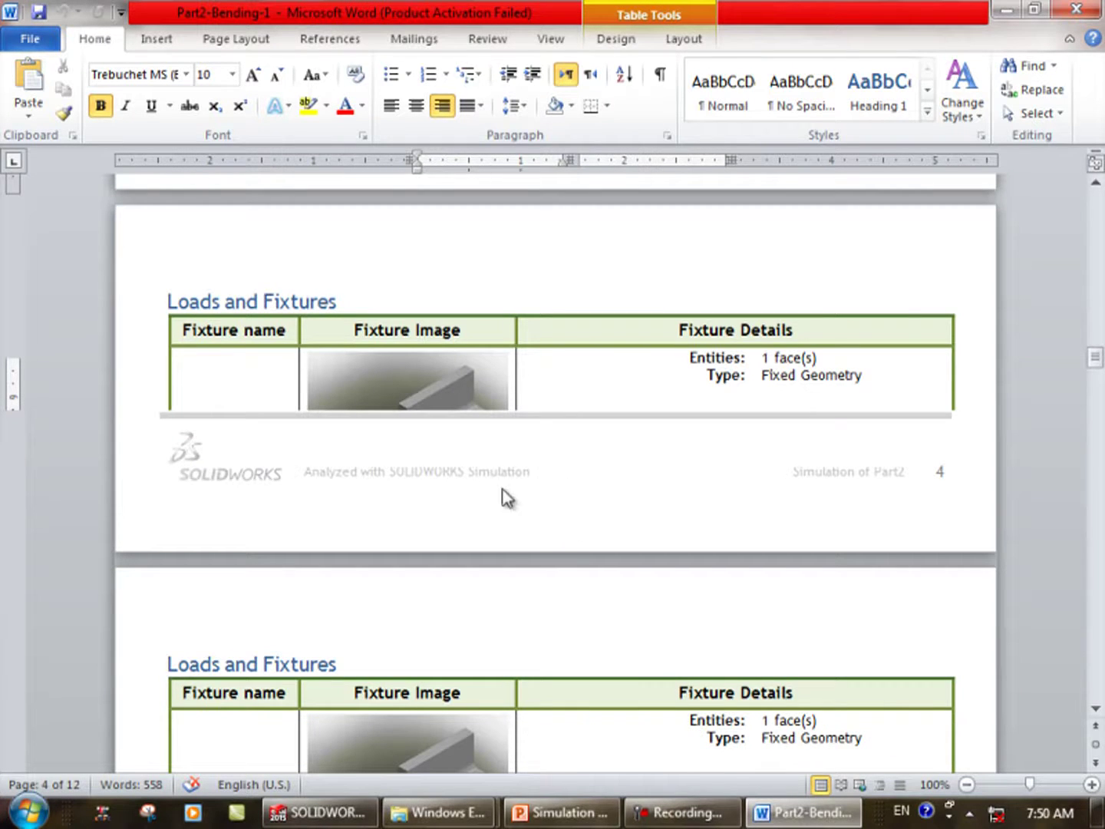
{"action": "scroll", "coordinate": [212, 326], "scroll_direction": "down", "scroll_amount": 5}
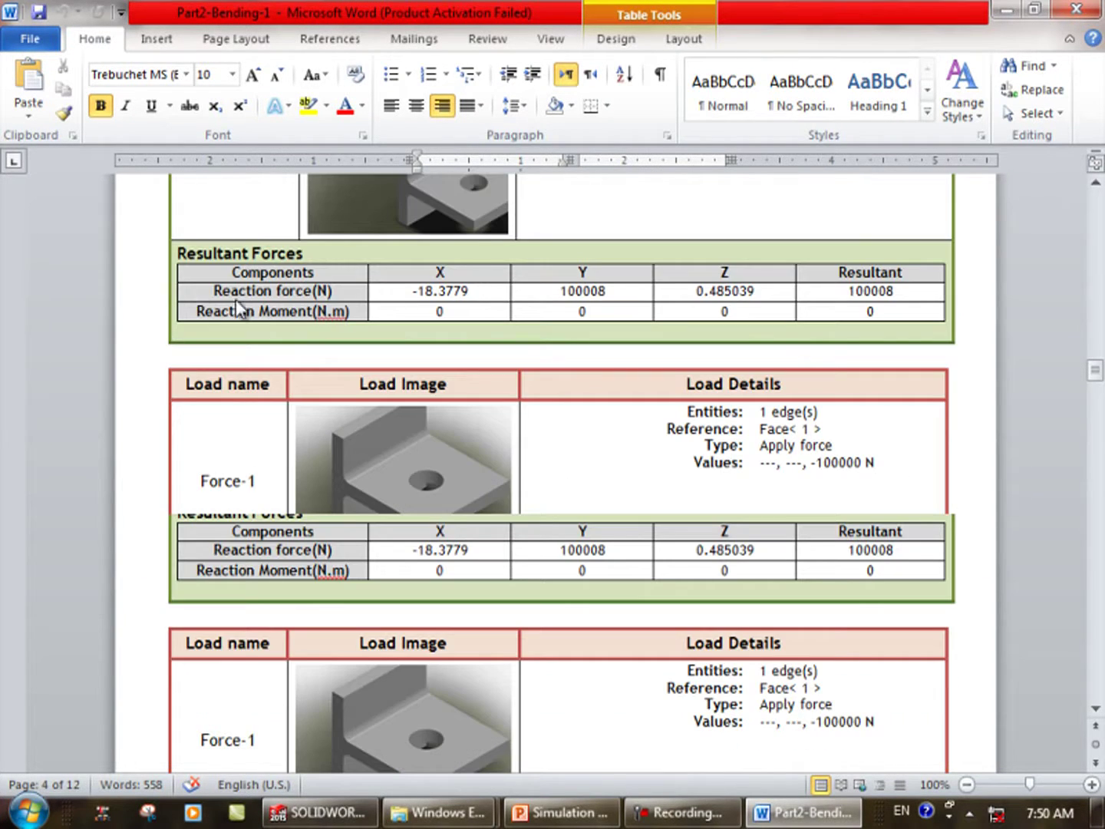
{"action": "scroll", "coordinate": [361, 395], "scroll_direction": "up", "scroll_amount": 5}
{"action": "scroll", "coordinate": [322, 384], "scroll_direction": "up", "scroll_amount": 1}
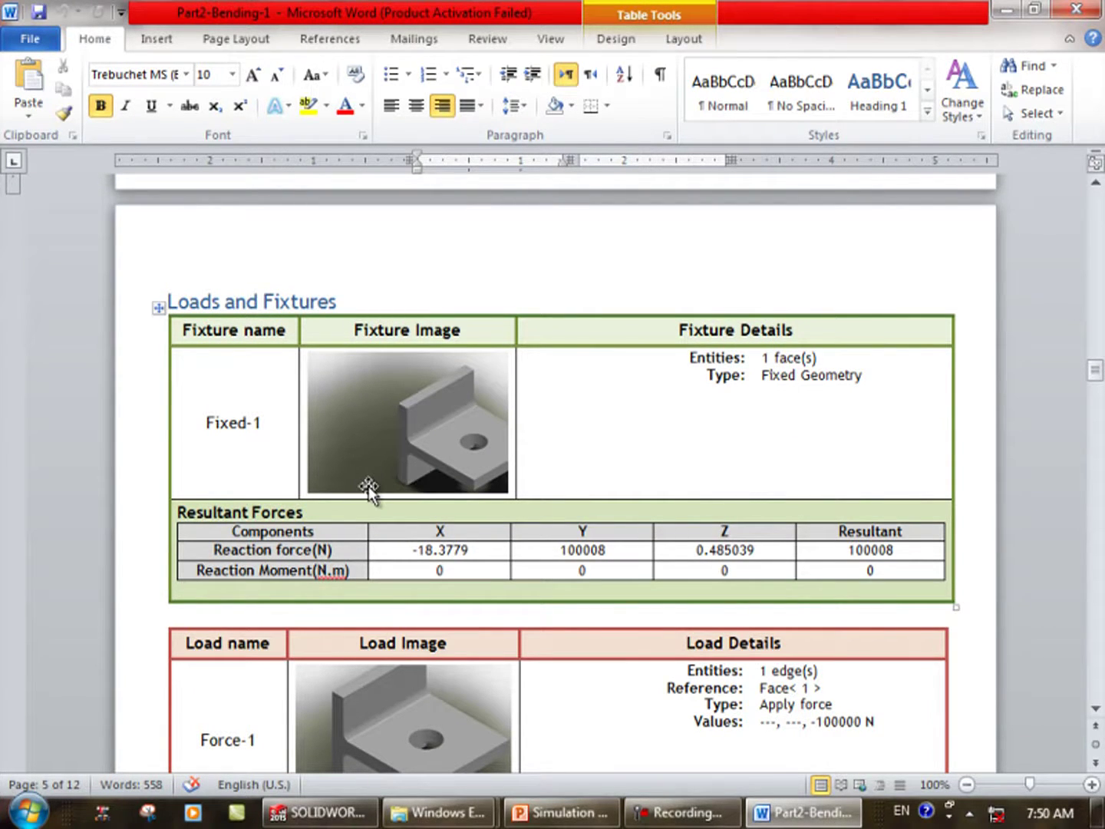
{"action": "scroll", "coordinate": [369, 487], "scroll_direction": "down", "scroll_amount": 1}
{"action": "scroll", "coordinate": [522, 454], "scroll_direction": "down", "scroll_amount": 1}
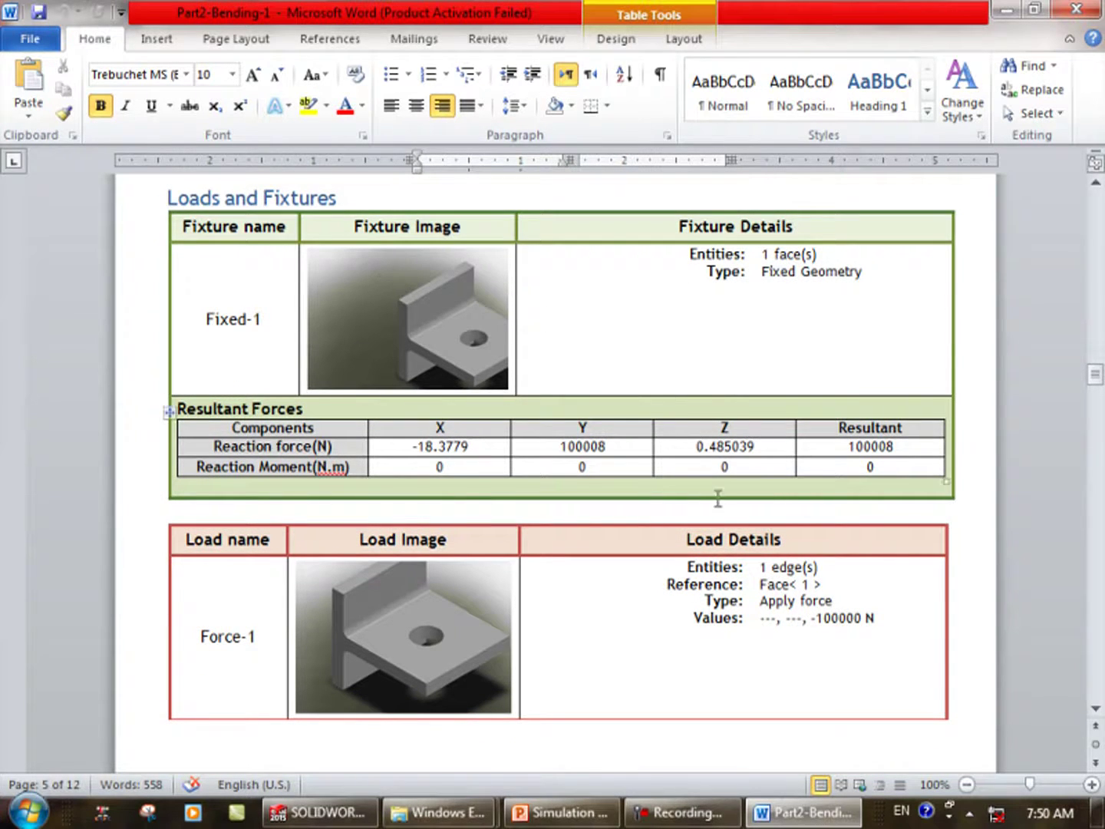
{"action": "scroll", "coordinate": [714, 567], "scroll_direction": "down", "scroll_amount": 1}
{"action": "scroll", "coordinate": [630, 491], "scroll_direction": "down", "scroll_amount": 1}
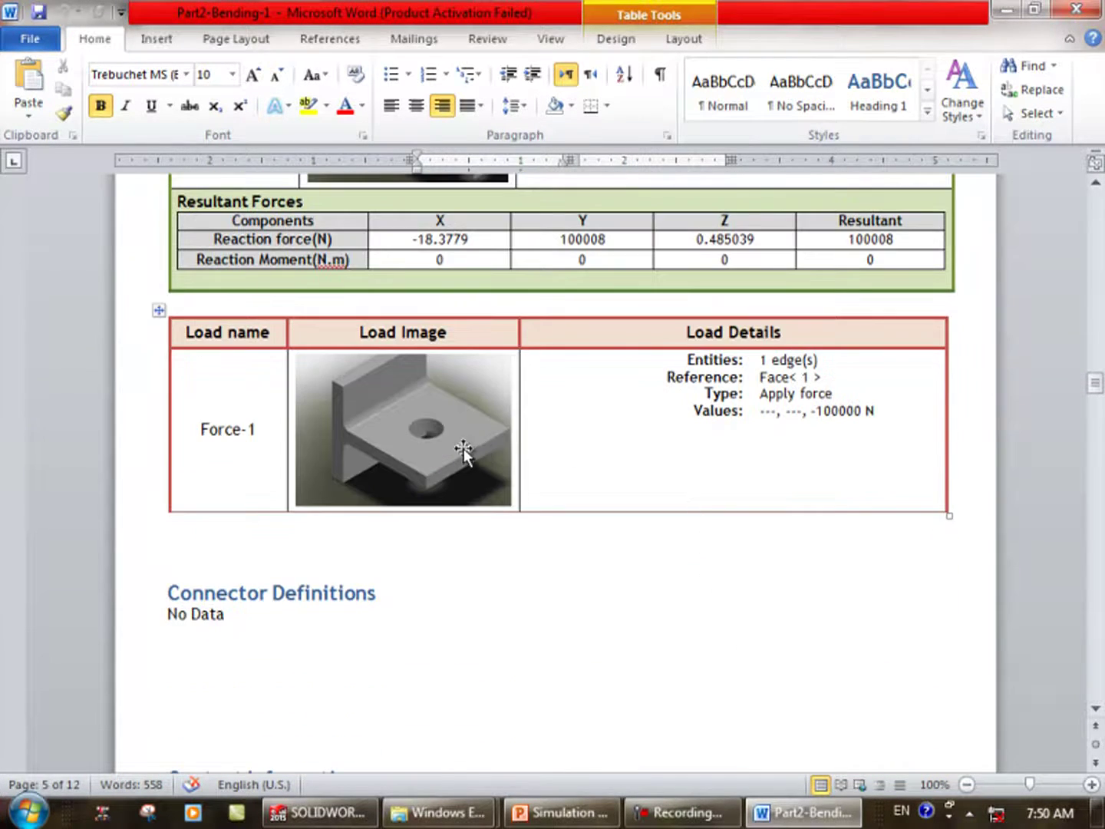
{"action": "scroll", "coordinate": [491, 429], "scroll_direction": "up", "scroll_amount": 3}
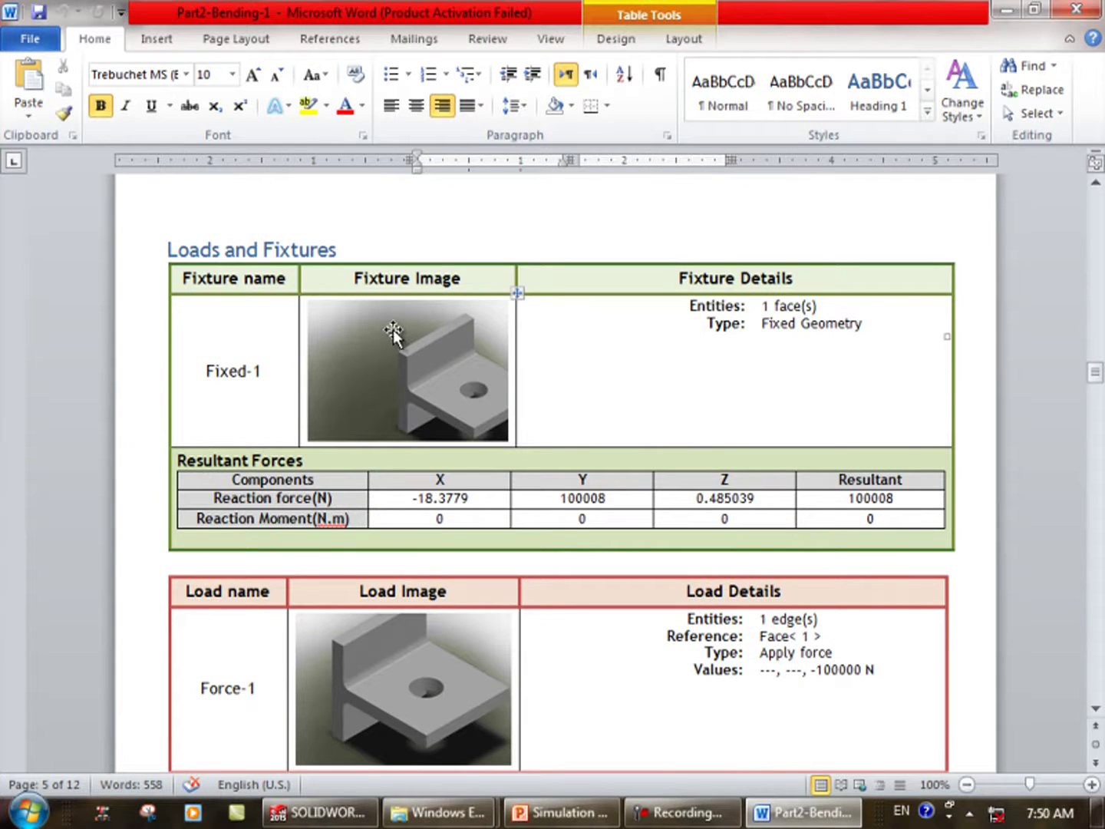
Continue to page 6's Mesh information: 9.56555 mm elements, 23137 nodes, 14709 elements.
{"action": "scroll", "coordinate": [410, 358], "scroll_direction": "down", "scroll_amount": 1}
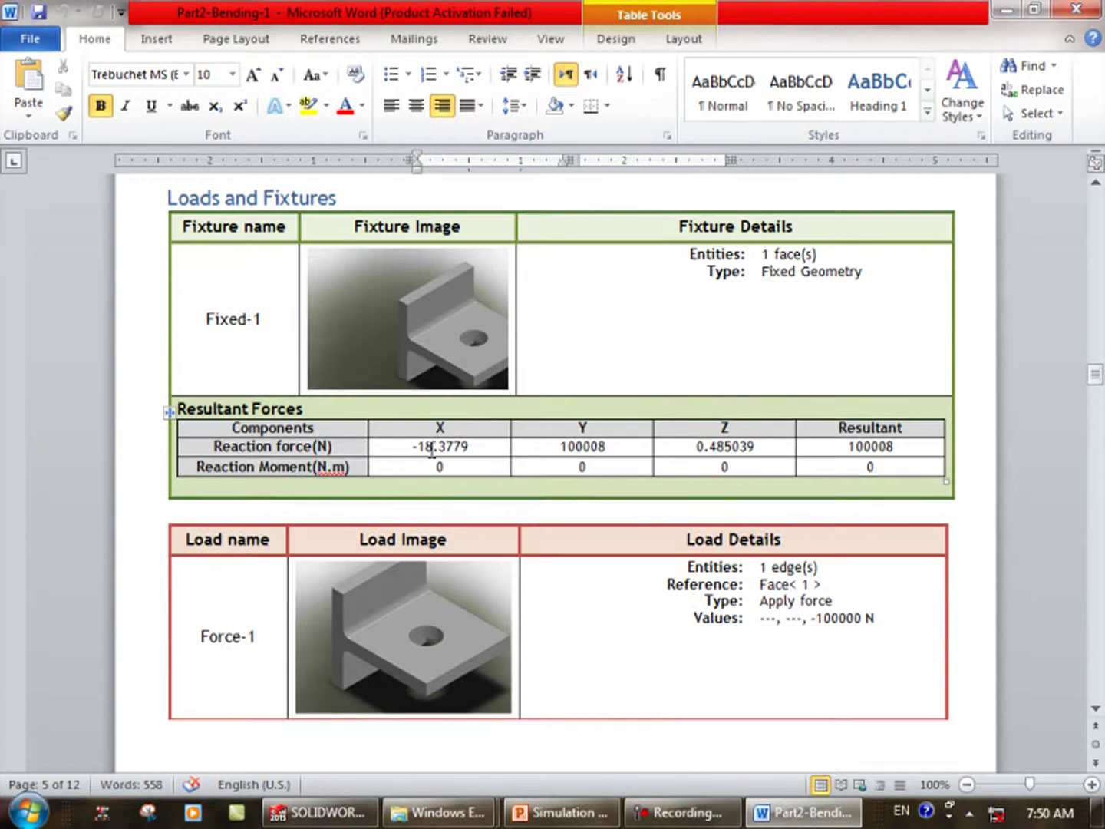
{"action": "scroll", "coordinate": [515, 504], "scroll_direction": "down", "scroll_amount": 5}
{"action": "scroll", "coordinate": [507, 518], "scroll_direction": "down", "scroll_amount": 2}
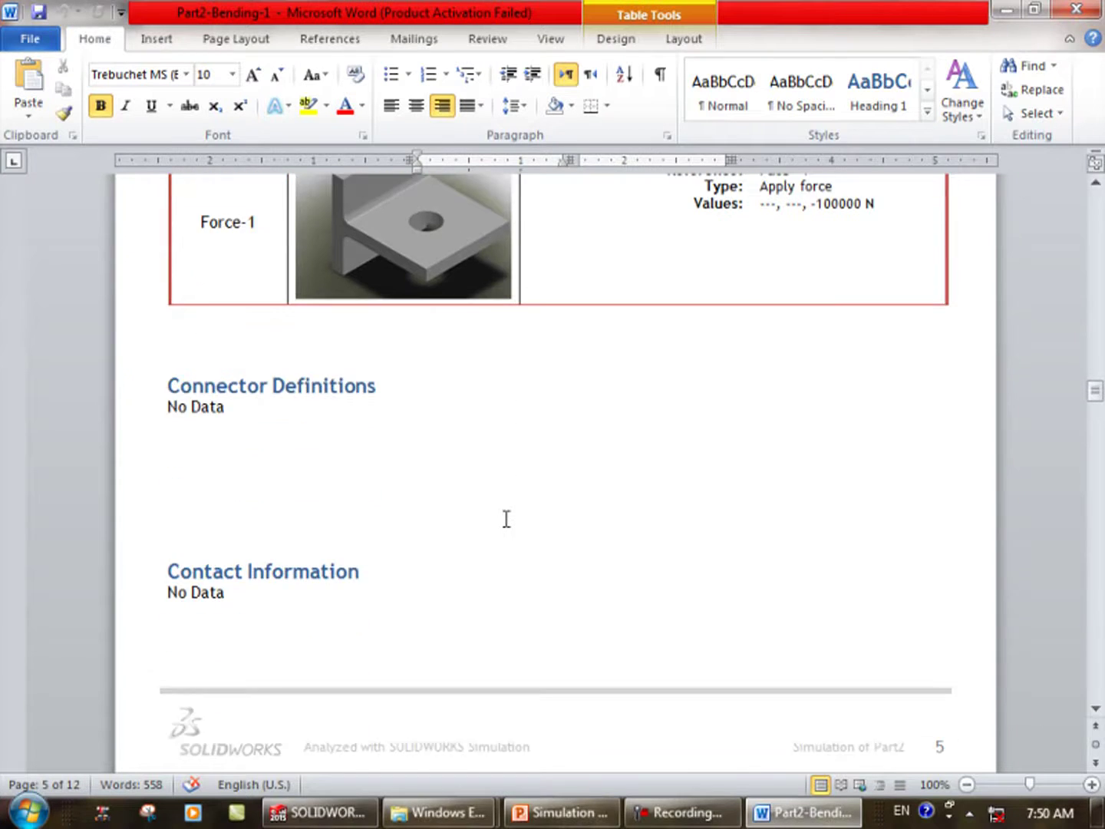
{"action": "scroll", "coordinate": [506, 518], "scroll_direction": "down", "scroll_amount": 6}
{"action": "scroll", "coordinate": [507, 519], "scroll_direction": "down", "scroll_amount": 3}
{"action": "scroll", "coordinate": [506, 518], "scroll_direction": "down", "scroll_amount": 3}
{"action": "scroll", "coordinate": [505, 518], "scroll_direction": "down", "scroll_amount": 3}
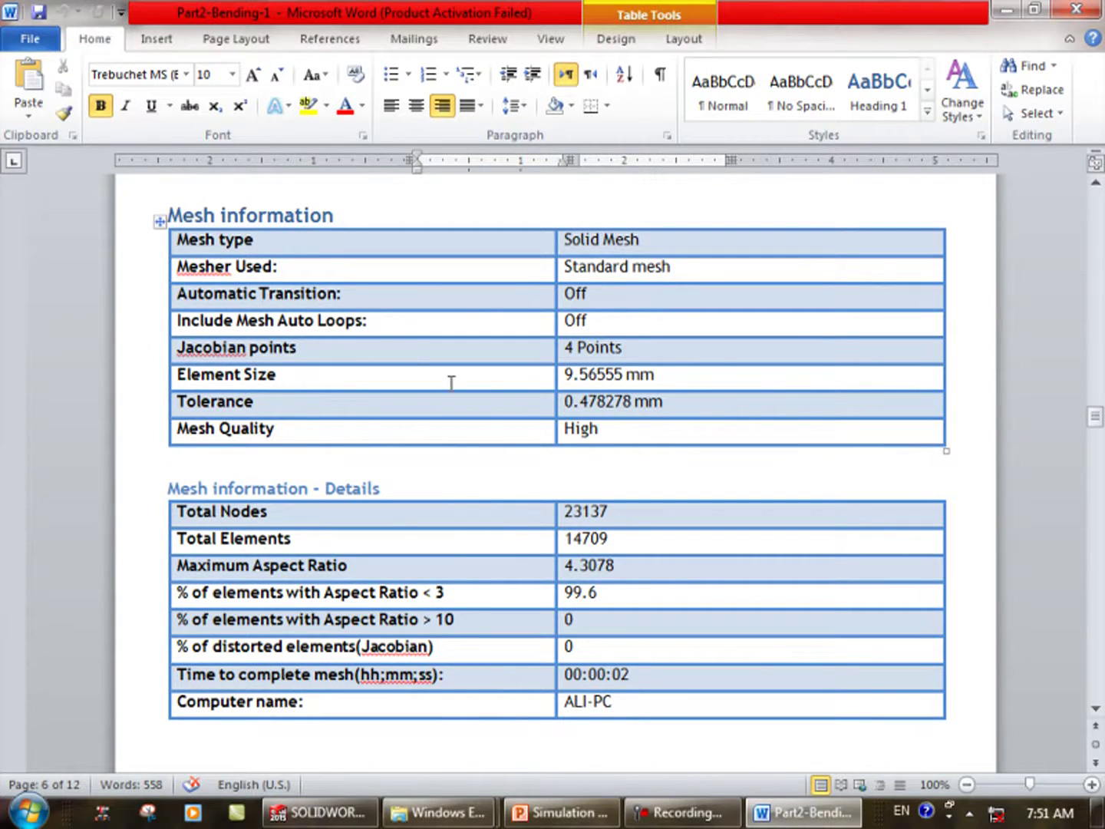
Scroll past the mesh image and the Mesh Control Information section.
{"action": "scroll", "coordinate": [451, 609], "scroll_direction": "down", "scroll_amount": 1}
{"action": "scroll", "coordinate": [412, 577], "scroll_direction": "down", "scroll_amount": 3}
{"action": "scroll", "coordinate": [402, 566], "scroll_direction": "down", "scroll_amount": 3}
{"action": "scroll", "coordinate": [402, 567], "scroll_direction": "down", "scroll_amount": 3}
{"action": "scroll", "coordinate": [465, 547], "scroll_direction": "down", "scroll_amount": 2}
{"action": "scroll", "coordinate": [543, 362], "scroll_direction": "down", "scroll_amount": 1}
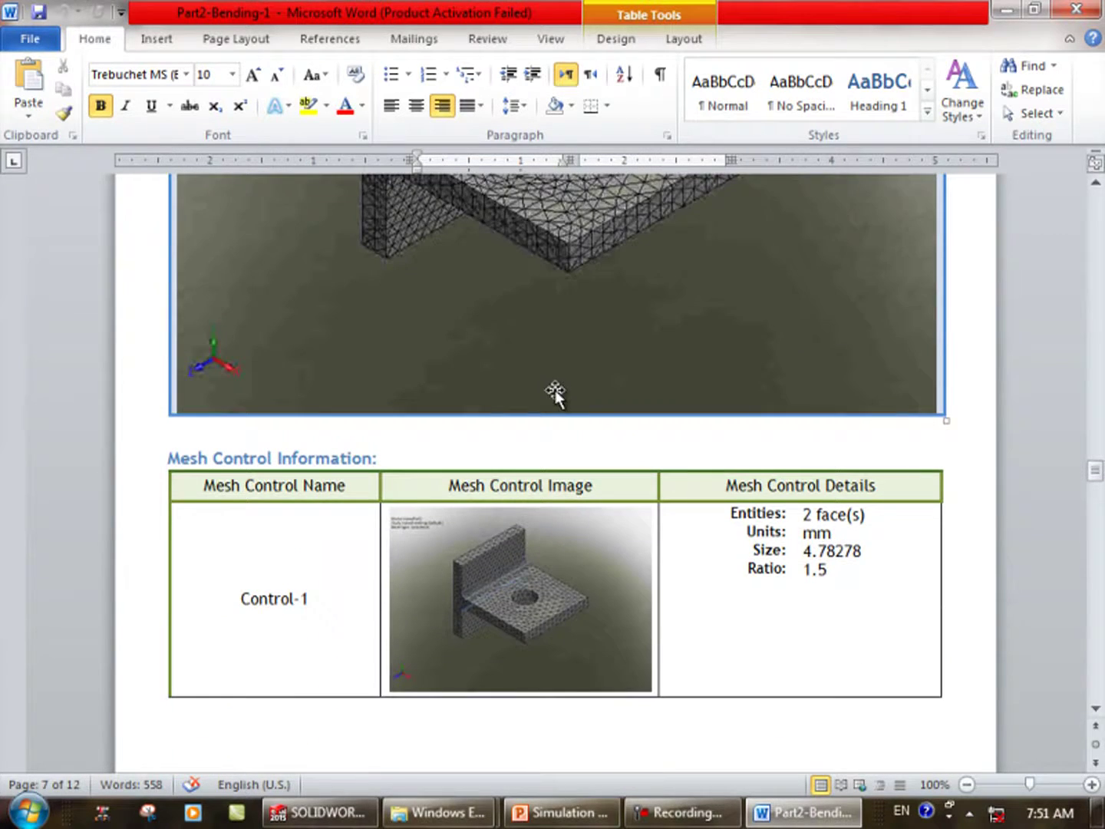
{"action": "scroll", "coordinate": [576, 422], "scroll_direction": "down", "scroll_amount": 1}
{"action": "scroll", "coordinate": [613, 571], "scroll_direction": "down", "scroll_amount": 1}
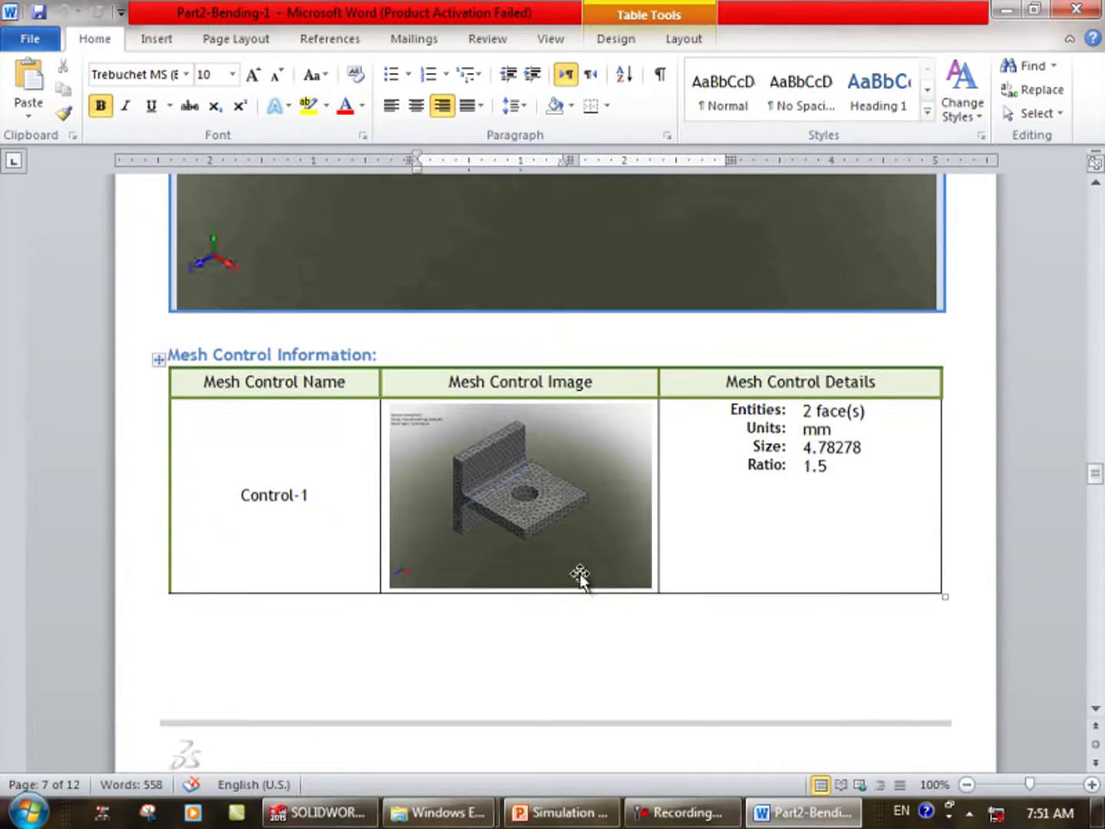
{"action": "scroll", "coordinate": [581, 574], "scroll_direction": "down", "scroll_amount": 5}
{"action": "scroll", "coordinate": [557, 569], "scroll_direction": "down", "scroll_amount": 4}
{"action": "scroll", "coordinate": [557, 537], "scroll_direction": "down", "scroll_amount": 4}
{"action": "scroll", "coordinate": [554, 537], "scroll_direction": "down", "scroll_amount": 1}
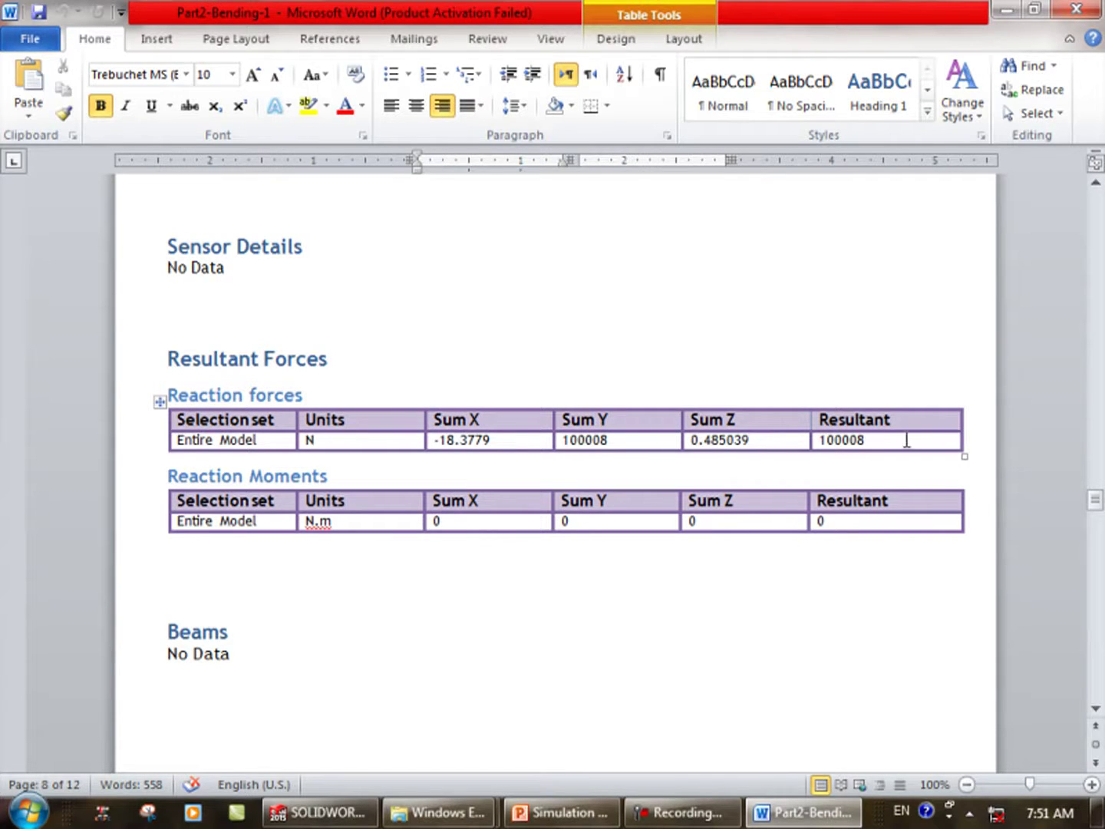
Continue past Resultant Forces and Beams to page 9's Study Results table.
{"action": "scroll", "coordinate": [276, 507], "scroll_direction": "down", "scroll_amount": 1}
{"action": "scroll", "coordinate": [274, 507], "scroll_direction": "down", "scroll_amount": 1}
{"action": "scroll", "coordinate": [275, 507], "scroll_direction": "down", "scroll_amount": 2}
{"action": "scroll", "coordinate": [274, 506], "scroll_direction": "down", "scroll_amount": 3}
{"action": "scroll", "coordinate": [268, 498], "scroll_direction": "down", "scroll_amount": 8}
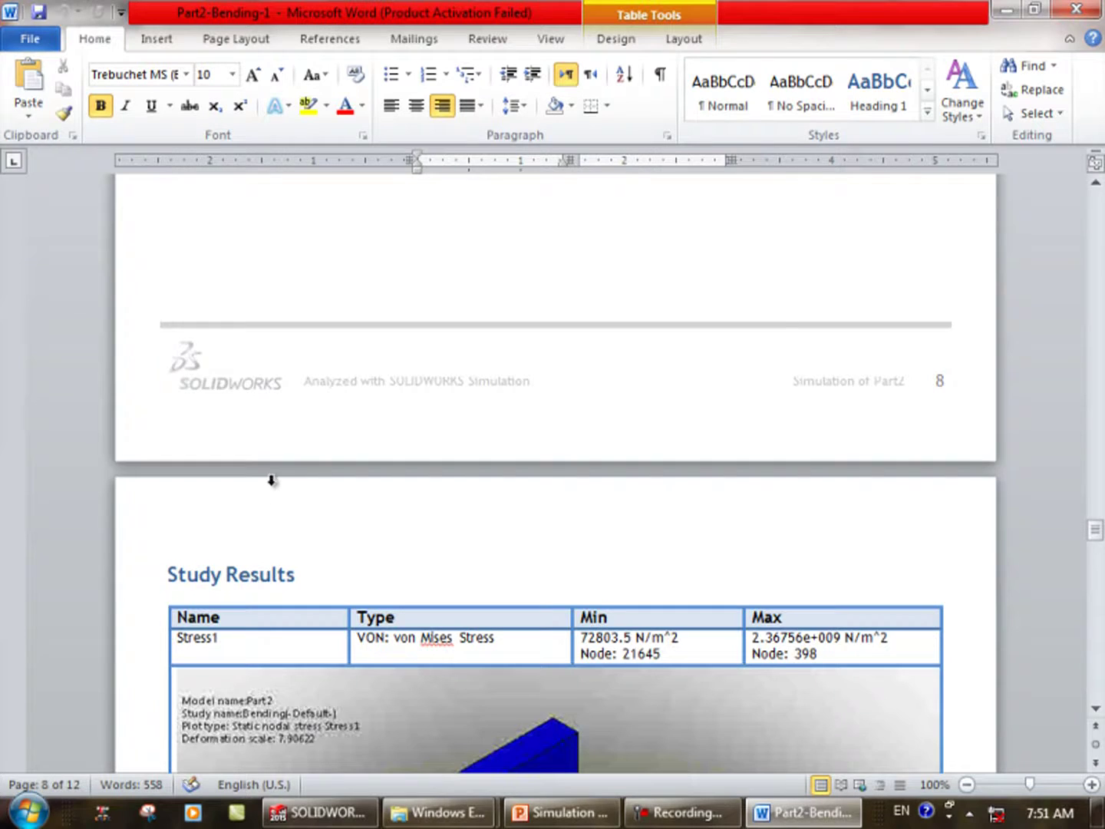
Review the Stress1 table and highlight the maximum von Mises stress value 2.36756e+009 N/m^2.
{"action": "scroll", "coordinate": [273, 482], "scroll_direction": "down", "scroll_amount": 4}
{"action": "scroll", "coordinate": [278, 485], "scroll_direction": "down", "scroll_amount": 2}
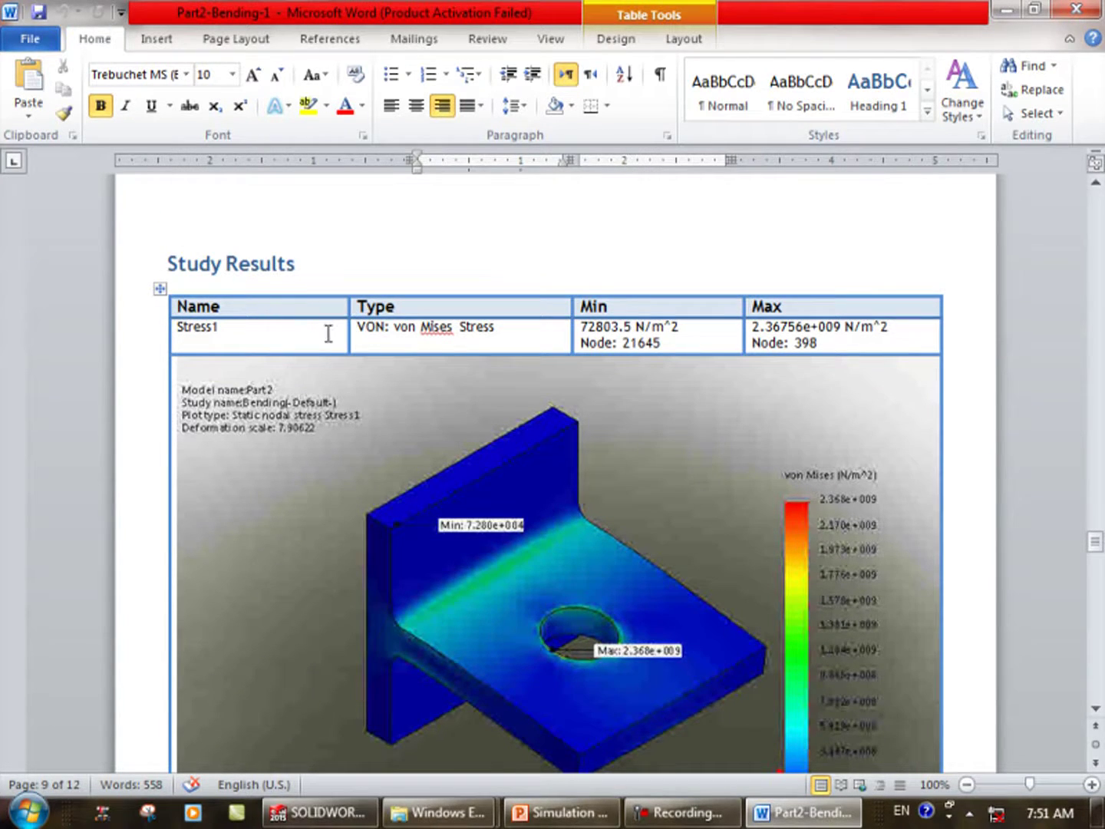
{"action": "scroll", "coordinate": [397, 345], "scroll_direction": "down", "scroll_amount": 1}
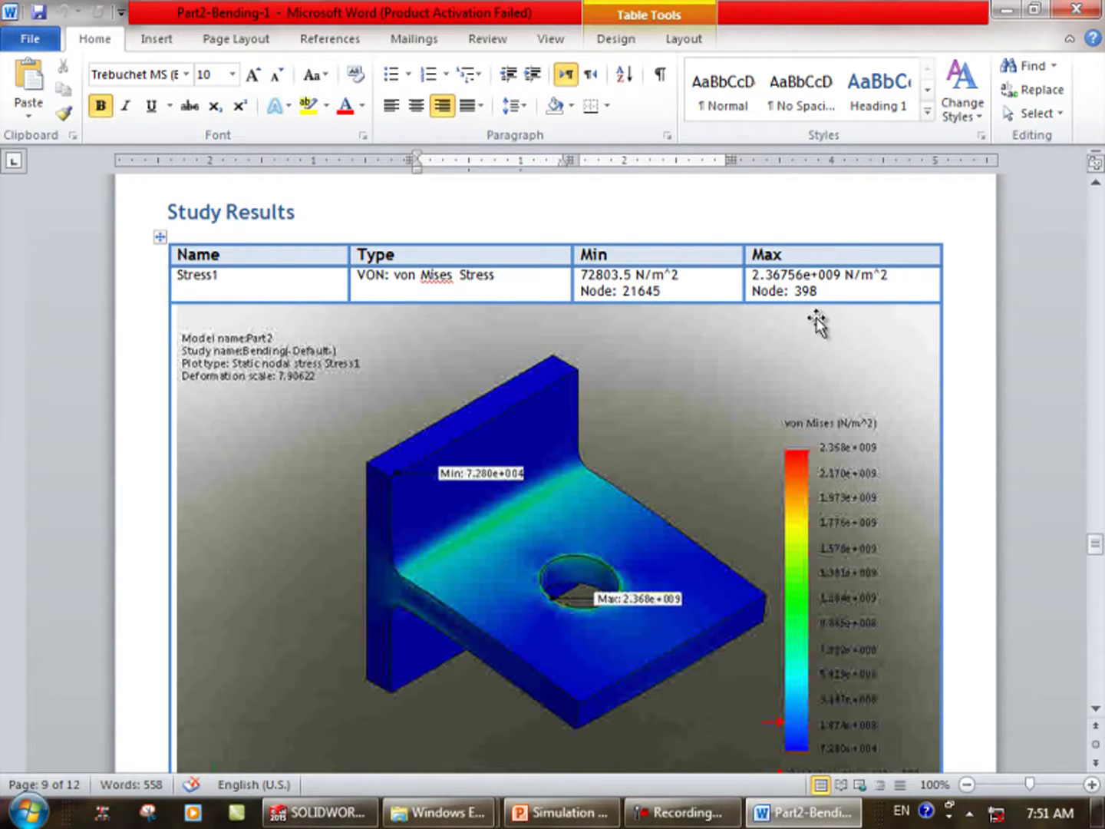
{"action": "scroll", "coordinate": [736, 323], "scroll_direction": "down", "scroll_amount": 3}
{"action": "scroll", "coordinate": [715, 459], "scroll_direction": "up", "scroll_amount": 2}
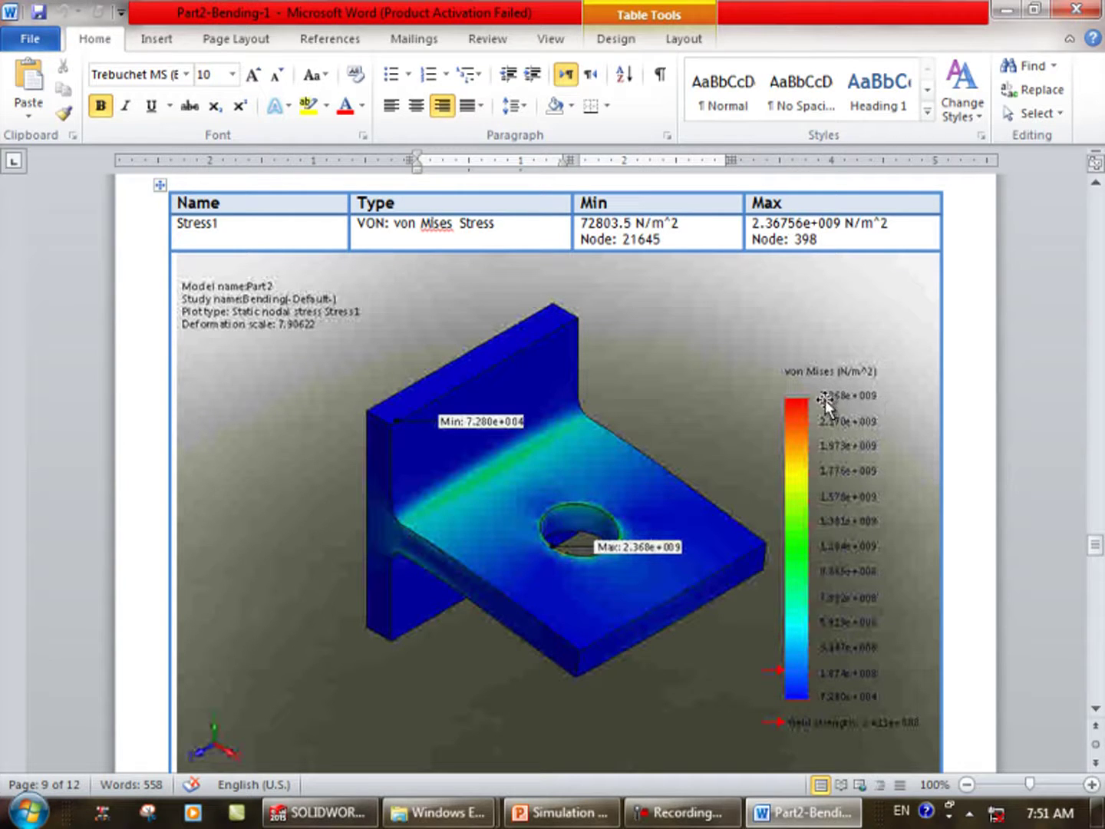
{"action": "left_click_drag", "start_coordinate": [819, 224], "coordinate": [765, 223]}
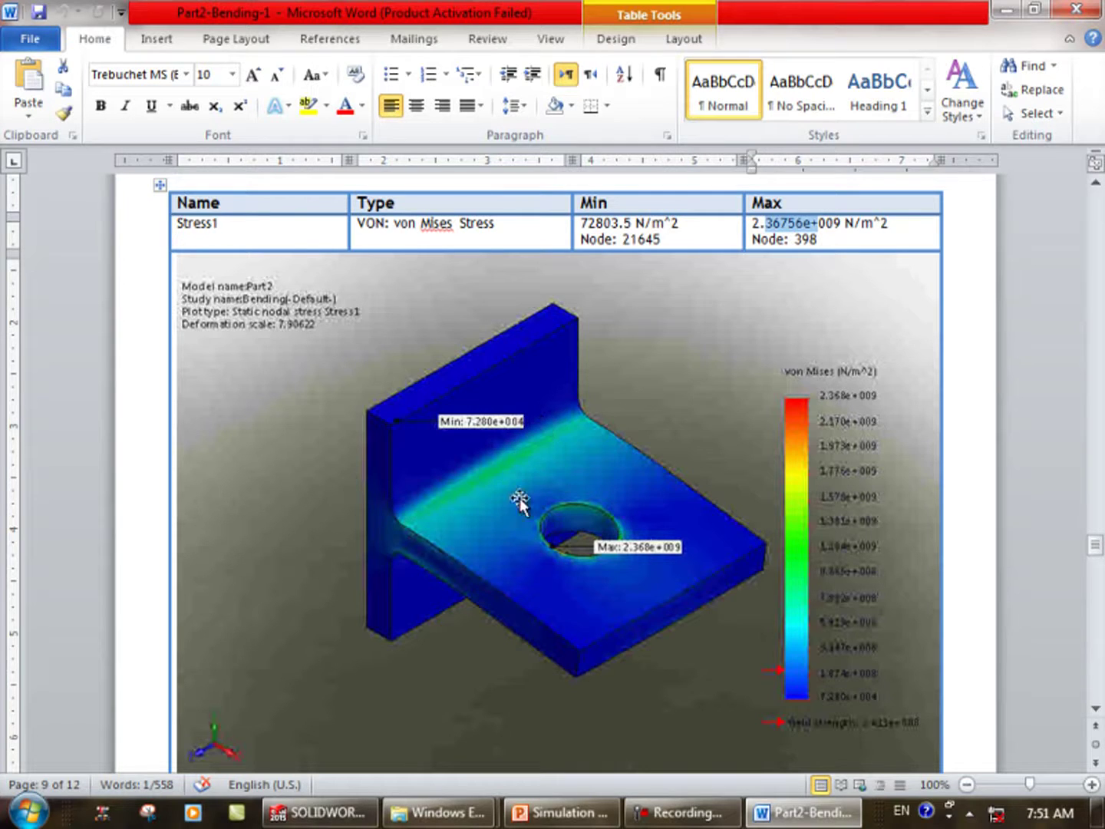
Scroll to the Displacement1 table (0 to 2.1561 mm) and its plot on page 10.
{"action": "scroll", "coordinate": [512, 482], "scroll_direction": "down", "scroll_amount": 6}
{"action": "scroll", "coordinate": [538, 537], "scroll_direction": "down", "scroll_amount": 4}
{"action": "scroll", "coordinate": [438, 493], "scroll_direction": "down", "scroll_amount": 8}
{"action": "scroll", "coordinate": [449, 484], "scroll_direction": "up", "scroll_amount": 5}
{"action": "scroll", "coordinate": [451, 472], "scroll_direction": "up", "scroll_amount": 2}
{"action": "scroll", "coordinate": [454, 468], "scroll_direction": "up", "scroll_amount": 10}
{"action": "scroll", "coordinate": [453, 468], "scroll_direction": "up", "scroll_amount": 1}
{"action": "scroll", "coordinate": [188, 323], "scroll_direction": "down", "scroll_amount": 1}
{"action": "scroll", "coordinate": [357, 484], "scroll_direction": "down", "scroll_amount": 11}
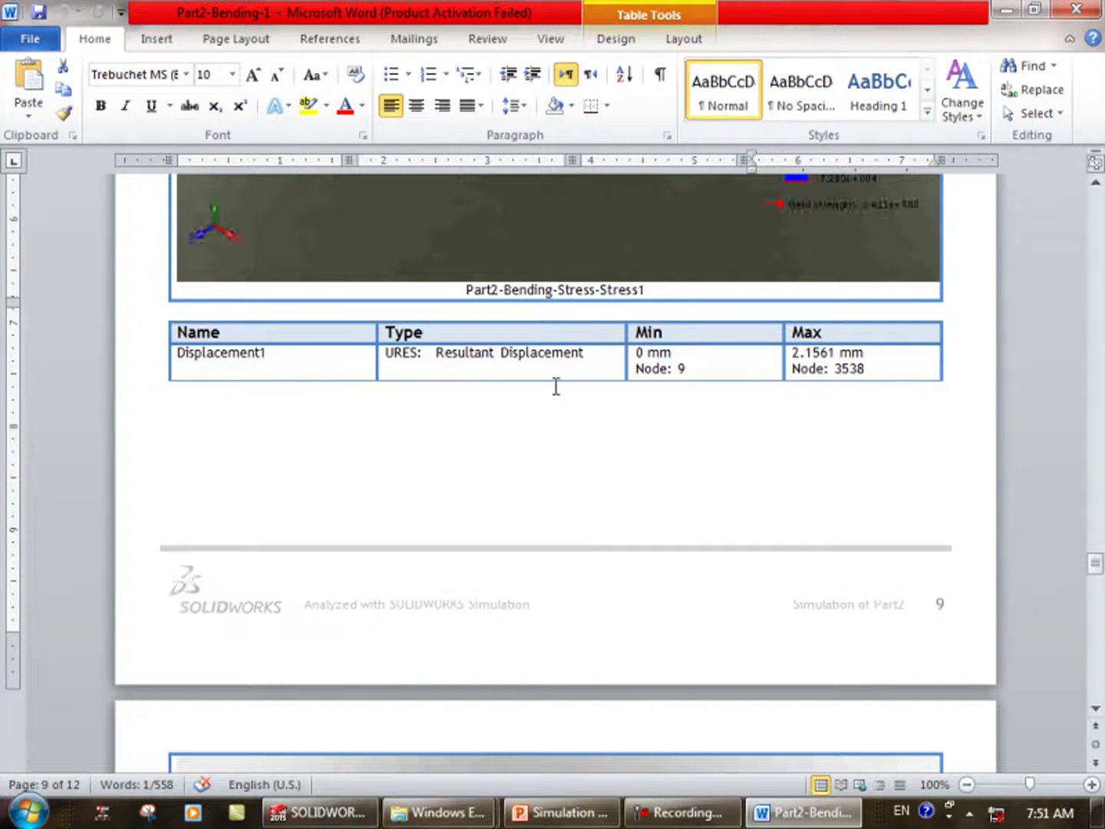
{"action": "scroll", "coordinate": [481, 445], "scroll_direction": "down", "scroll_amount": 6}
{"action": "scroll", "coordinate": [480, 461], "scroll_direction": "down", "scroll_amount": 5}
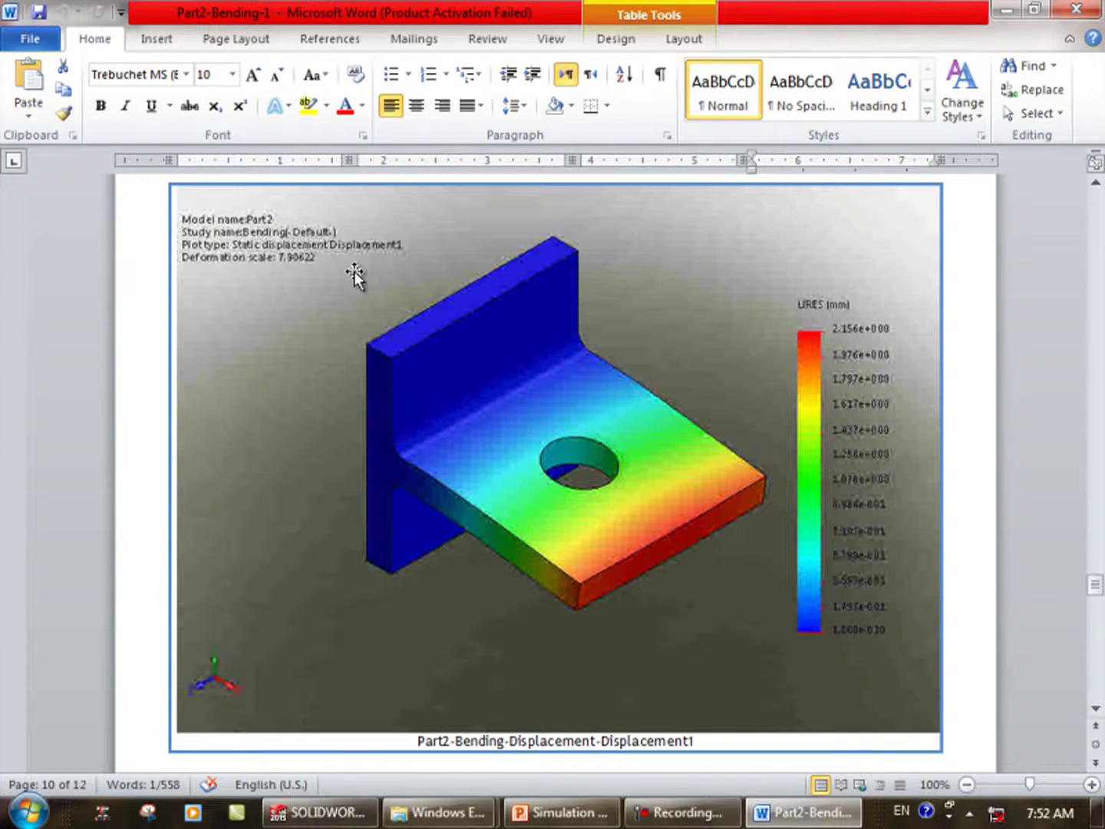
Scroll past the Strain1 table and plot to the Factor of Safety1 results.
{"action": "scroll", "coordinate": [354, 270], "scroll_direction": "down", "scroll_amount": 4}
{"action": "scroll", "coordinate": [466, 323], "scroll_direction": "down", "scroll_amount": 1}
{"action": "scroll", "coordinate": [406, 390], "scroll_direction": "down", "scroll_amount": 1}
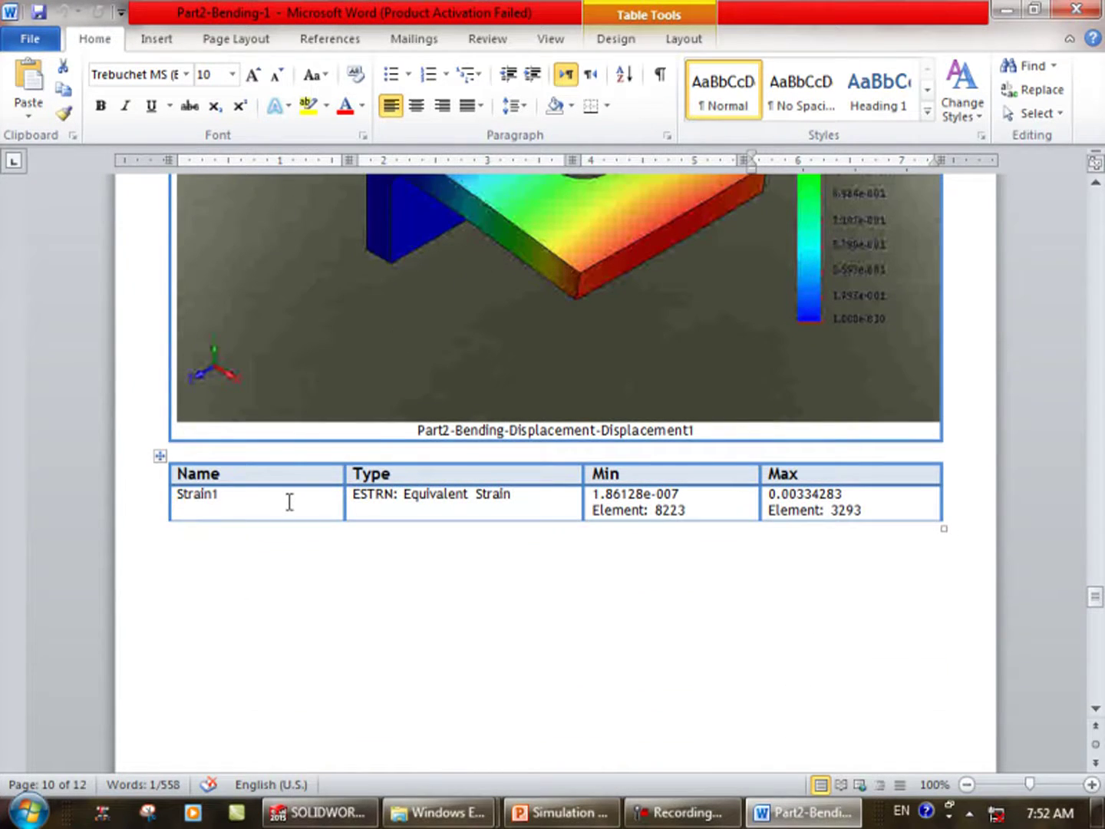
{"action": "scroll", "coordinate": [289, 502], "scroll_direction": "down", "scroll_amount": 1}
{"action": "scroll", "coordinate": [537, 468], "scroll_direction": "down", "scroll_amount": 2}
{"action": "scroll", "coordinate": [680, 458], "scroll_direction": "down", "scroll_amount": 10}
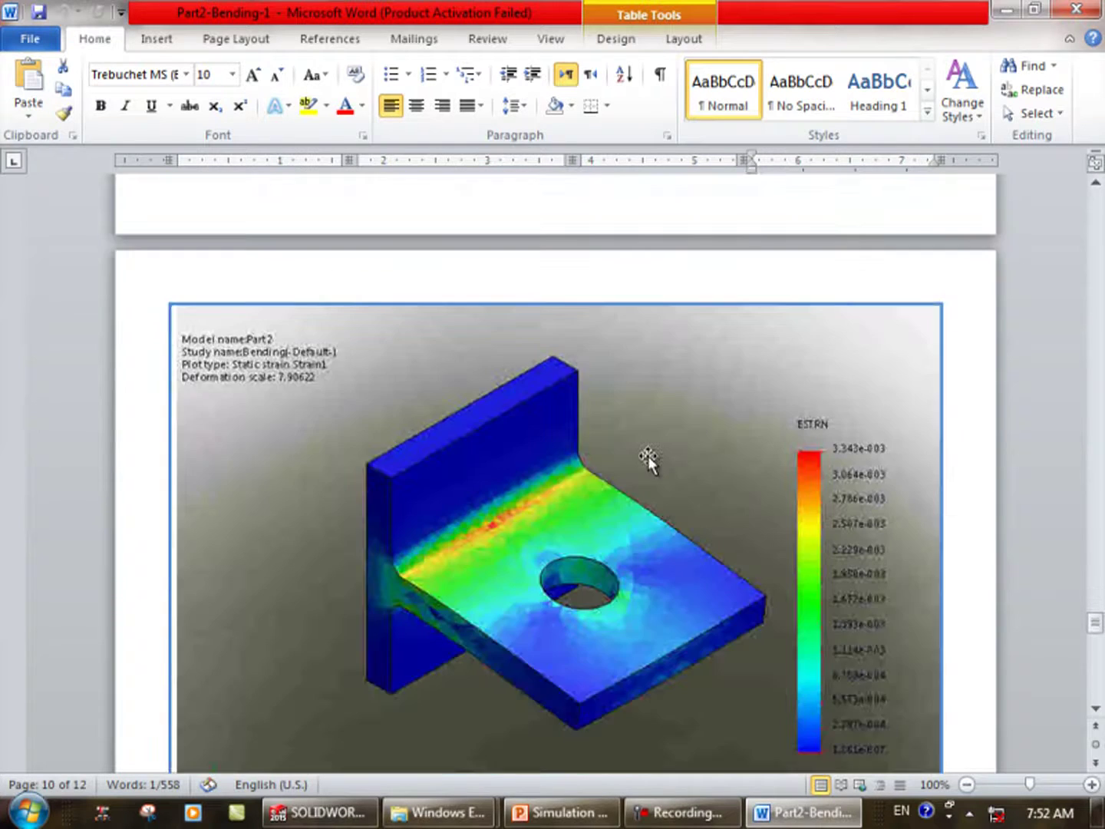
{"action": "scroll", "coordinate": [637, 430], "scroll_direction": "down", "scroll_amount": 5}
{"action": "scroll", "coordinate": [745, 654], "scroll_direction": "down", "scroll_amount": 7}
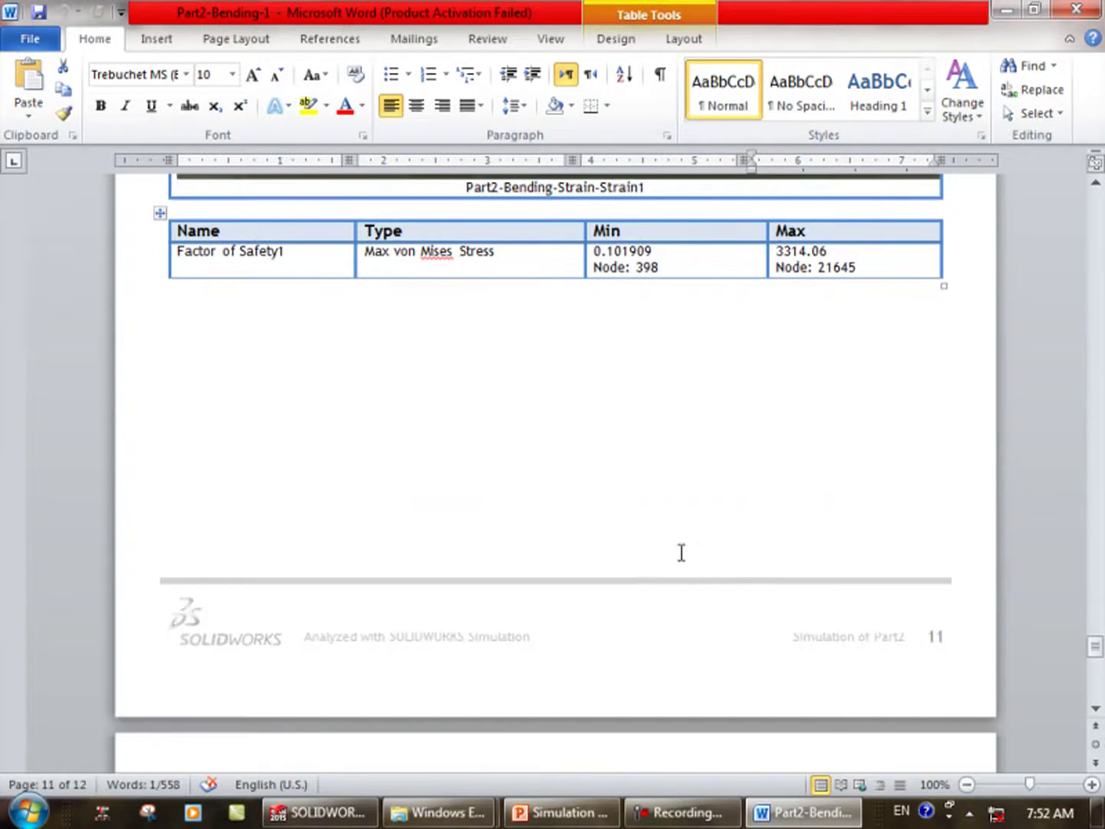
{"action": "scroll", "coordinate": [683, 565], "scroll_direction": "down", "scroll_amount": 7}
{"action": "scroll", "coordinate": [669, 508], "scroll_direction": "down", "scroll_amount": 5}
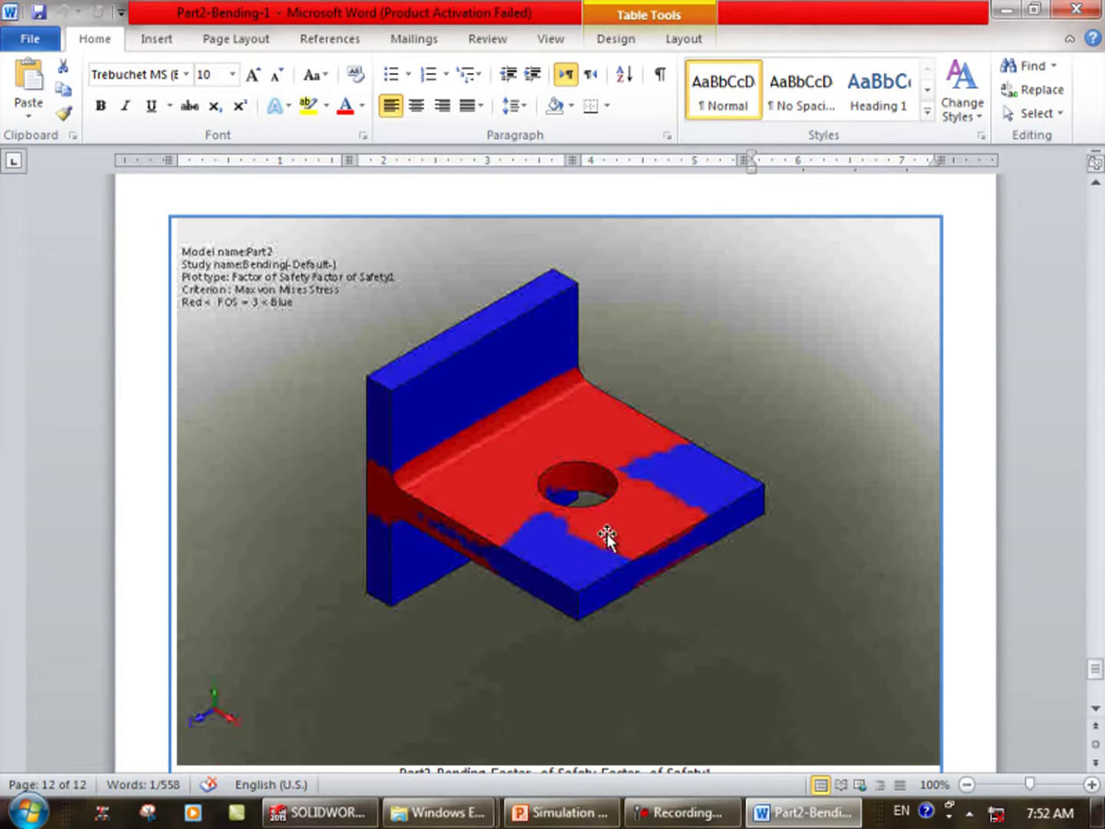
Continue to the Conclusion heading on page 12 and click into its blank area.
{"action": "scroll", "coordinate": [457, 445], "scroll_direction": "down", "scroll_amount": 1}
{"action": "scroll", "coordinate": [454, 469], "scroll_direction": "down", "scroll_amount": 1}
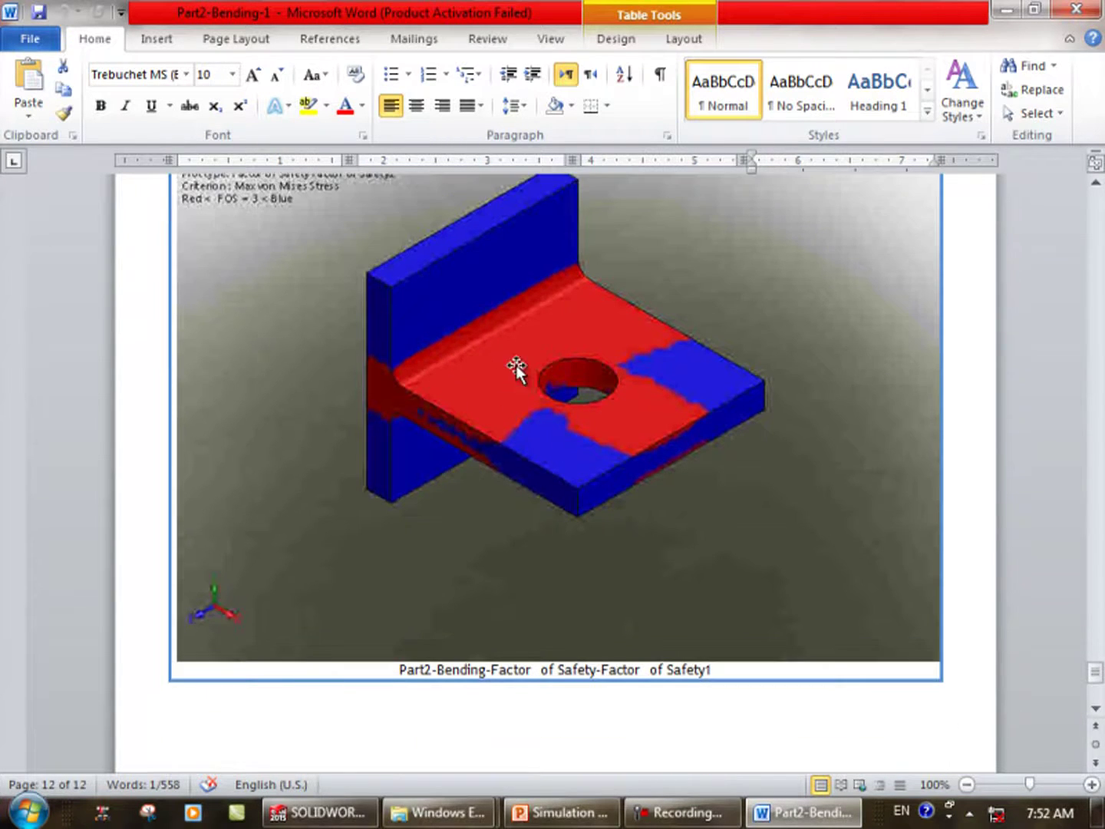
{"action": "scroll", "coordinate": [517, 368], "scroll_direction": "down", "scroll_amount": 6}
{"action": "scroll", "coordinate": [510, 341], "scroll_direction": "down", "scroll_amount": 3}
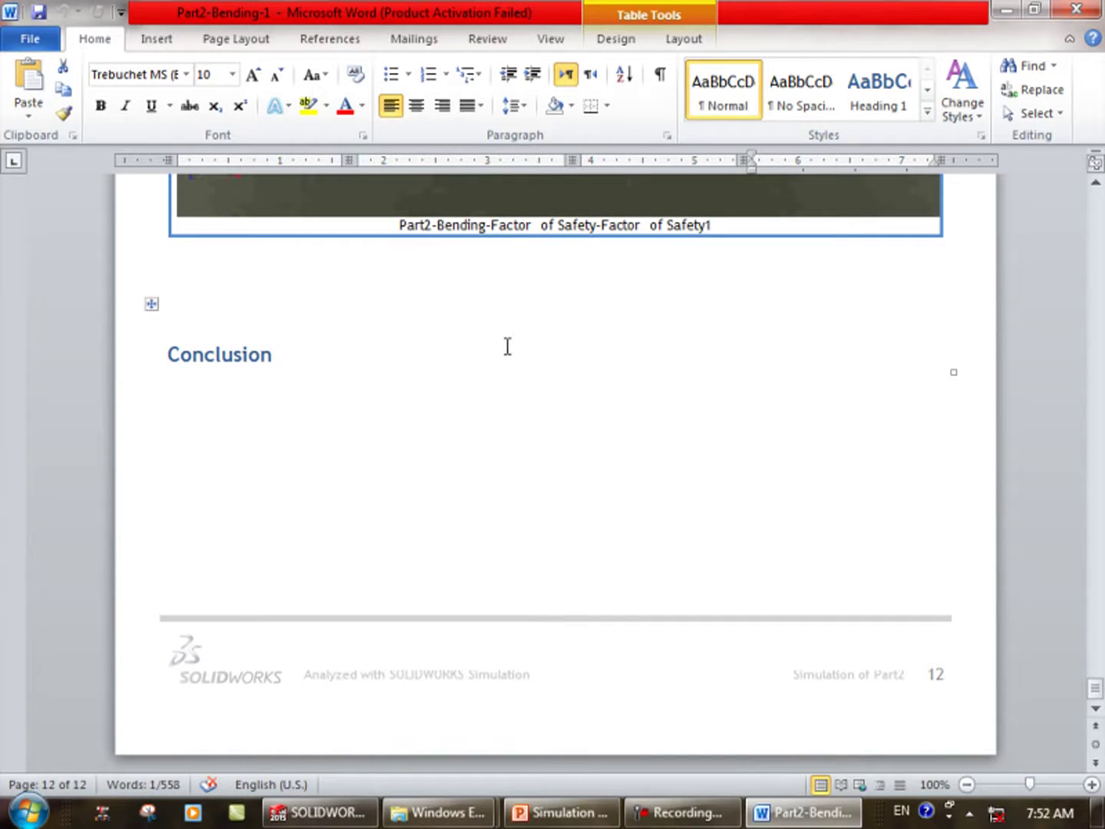
{"action": "left_click", "coordinate": [258, 388]}
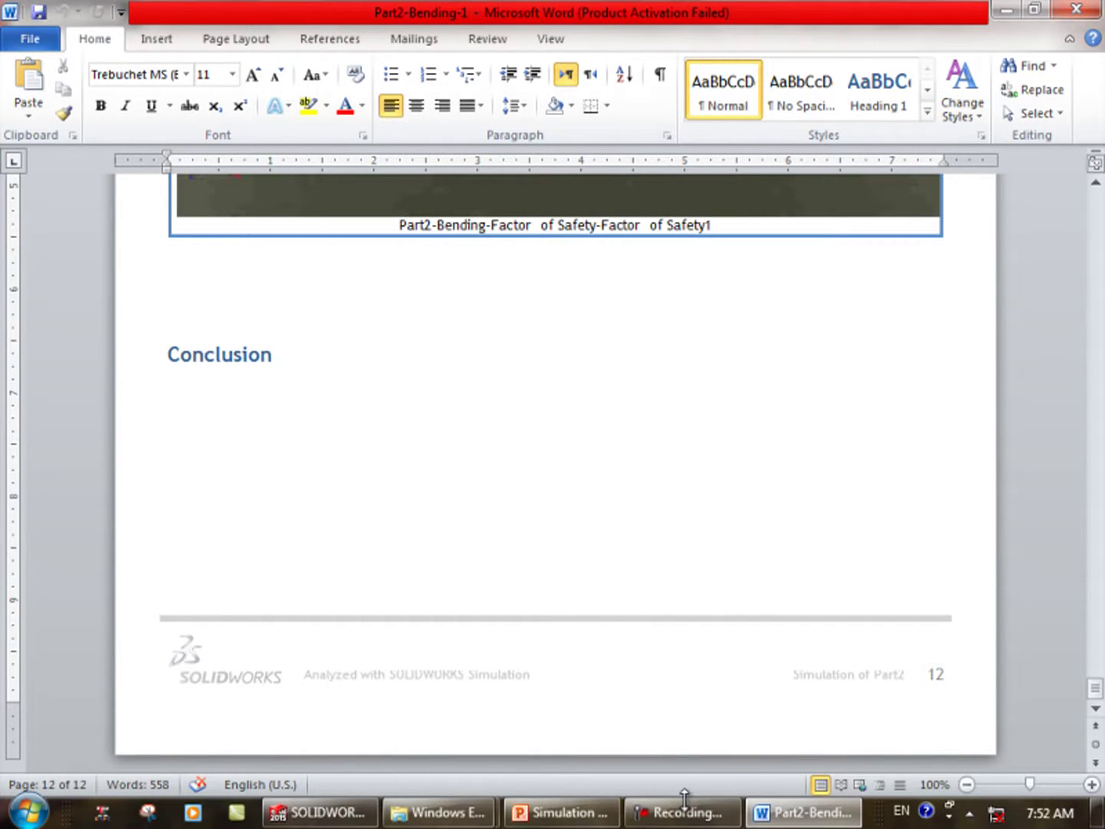
Switch to the Simulation Express deck and go to slide 35, Bending Load on Cantilever.
{"action": "left_click", "coordinate": [583, 814]}
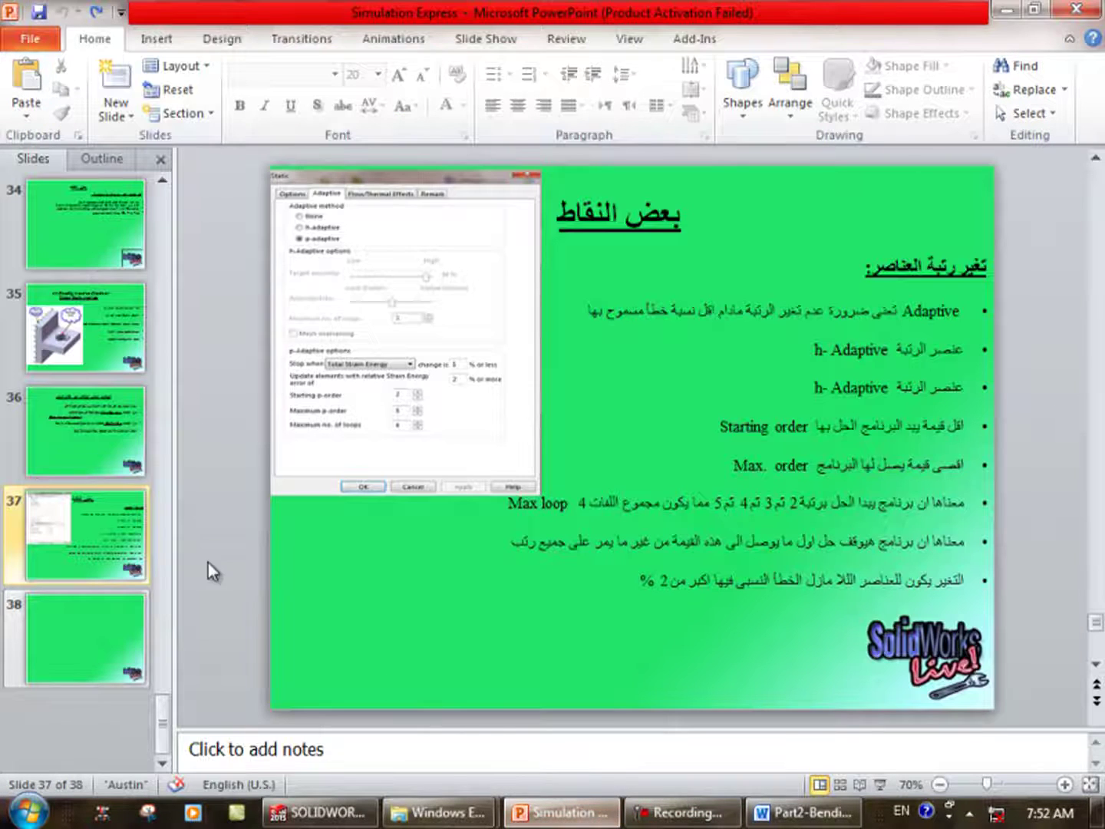
{"action": "key", "text": "Up"}
{"action": "key", "text": "Up"}
{"action": "key", "text": "Down"}
{"action": "key", "text": "Up"}
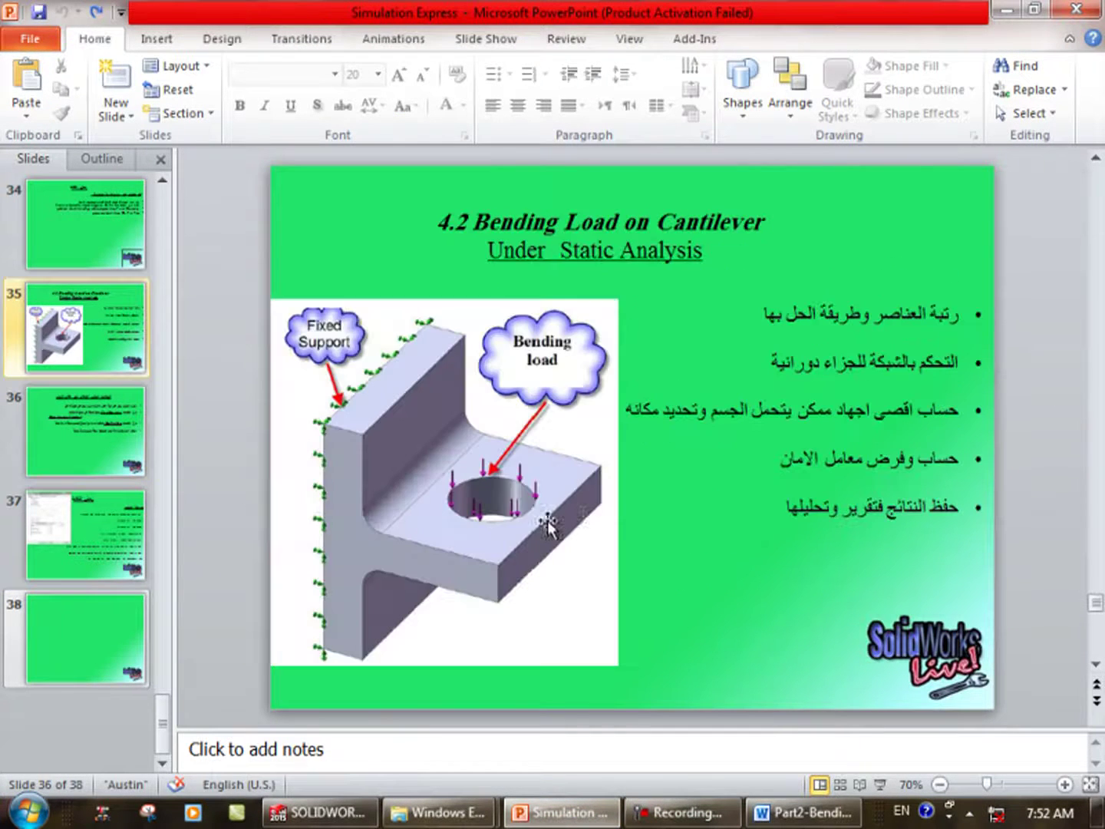
Highlight each of slide 35's five workflow bullets in turn, then go to slide 37.
{"action": "left_click", "coordinate": [882, 330]}
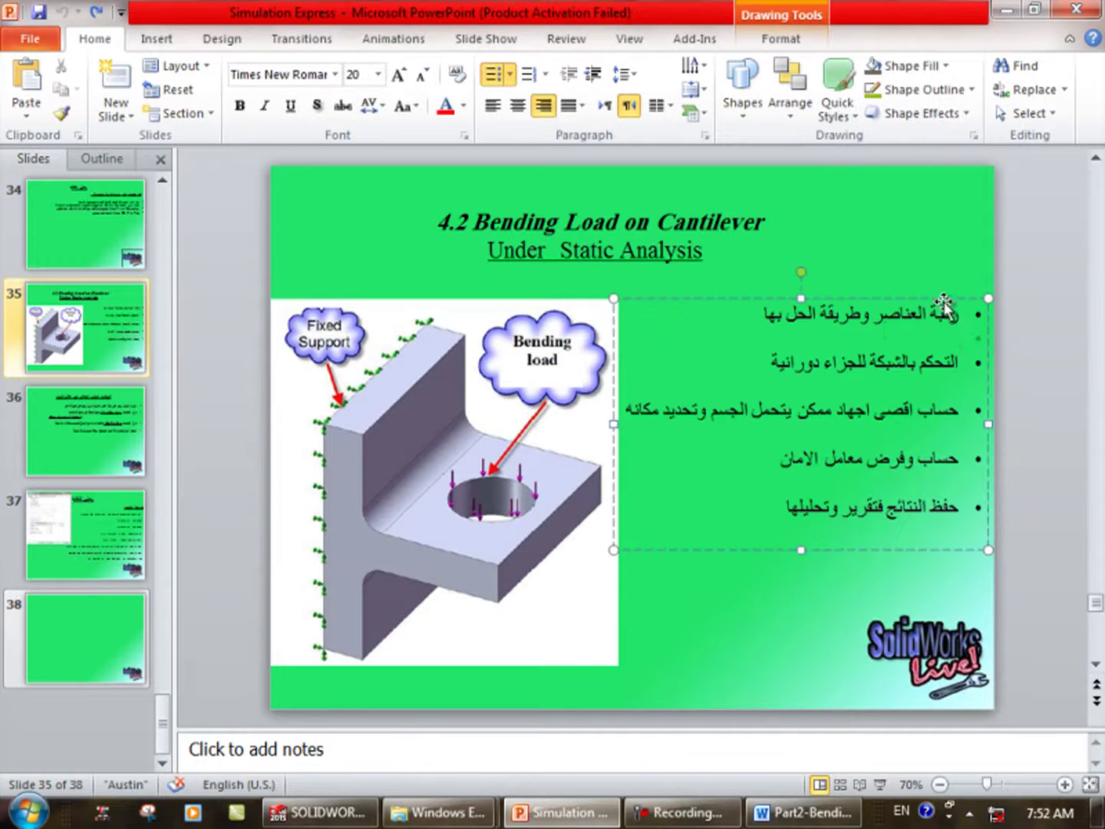
{"action": "left_click_drag", "start_coordinate": [926, 313], "coordinate": [784, 314]}
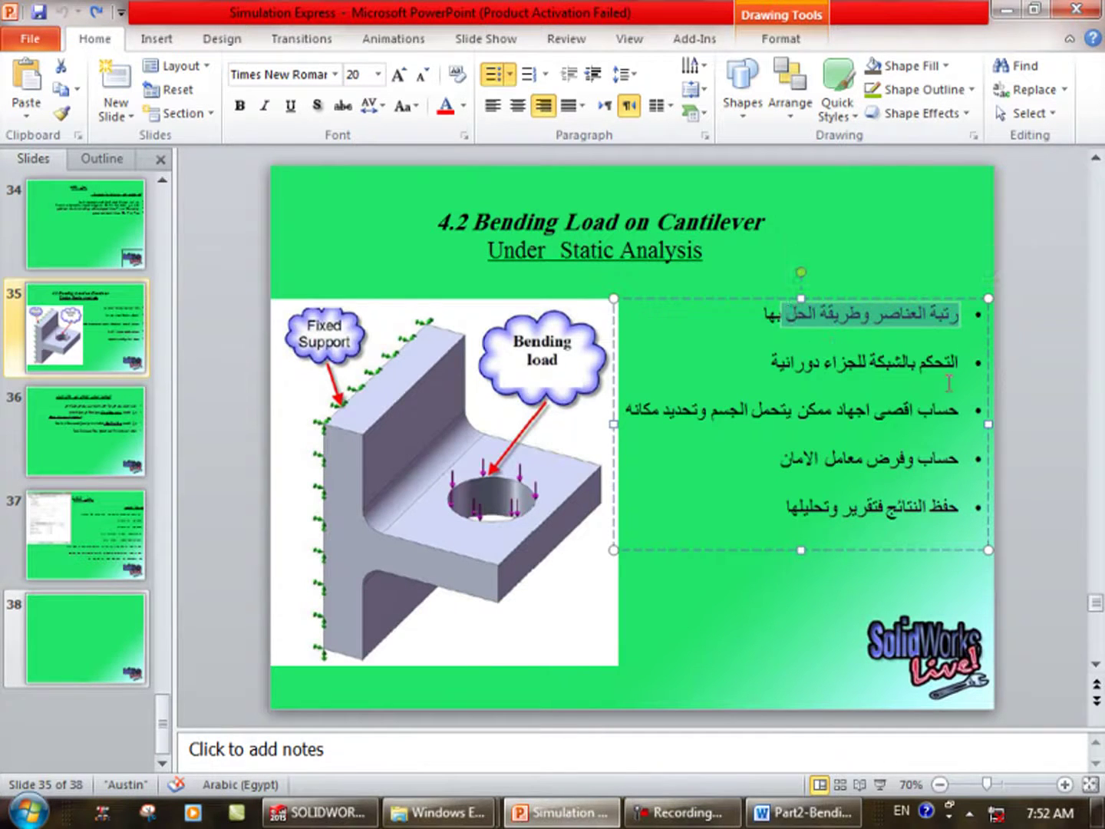
{"action": "left_click_drag", "start_coordinate": [936, 366], "coordinate": [766, 364]}
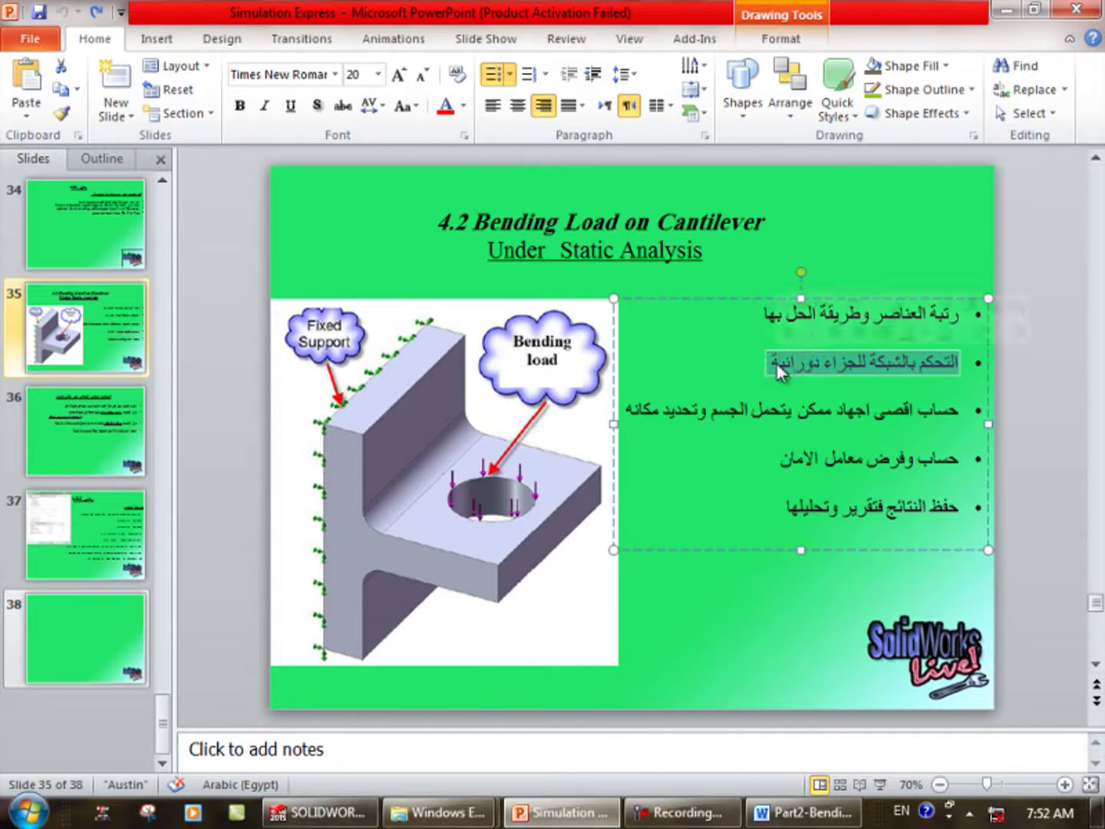
{"action": "left_click_drag", "start_coordinate": [955, 412], "coordinate": [843, 410]}
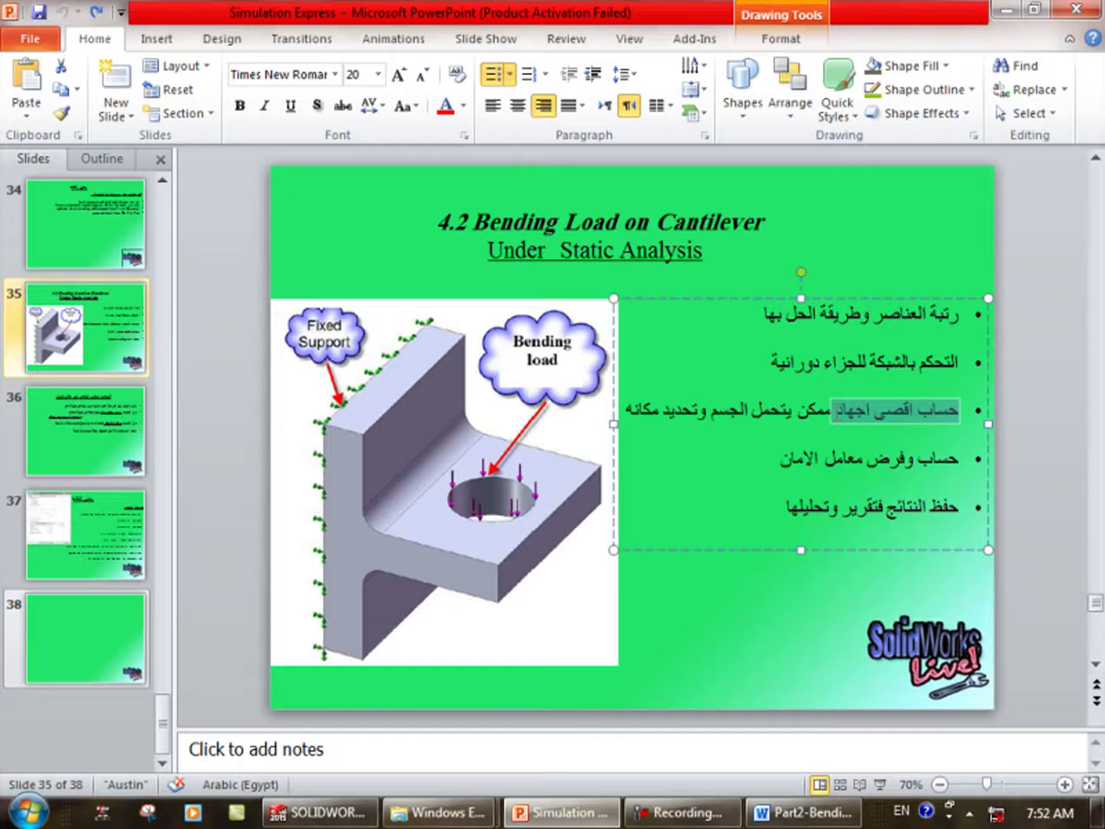
{"action": "left_click_drag", "start_coordinate": [913, 459], "coordinate": [901, 460]}
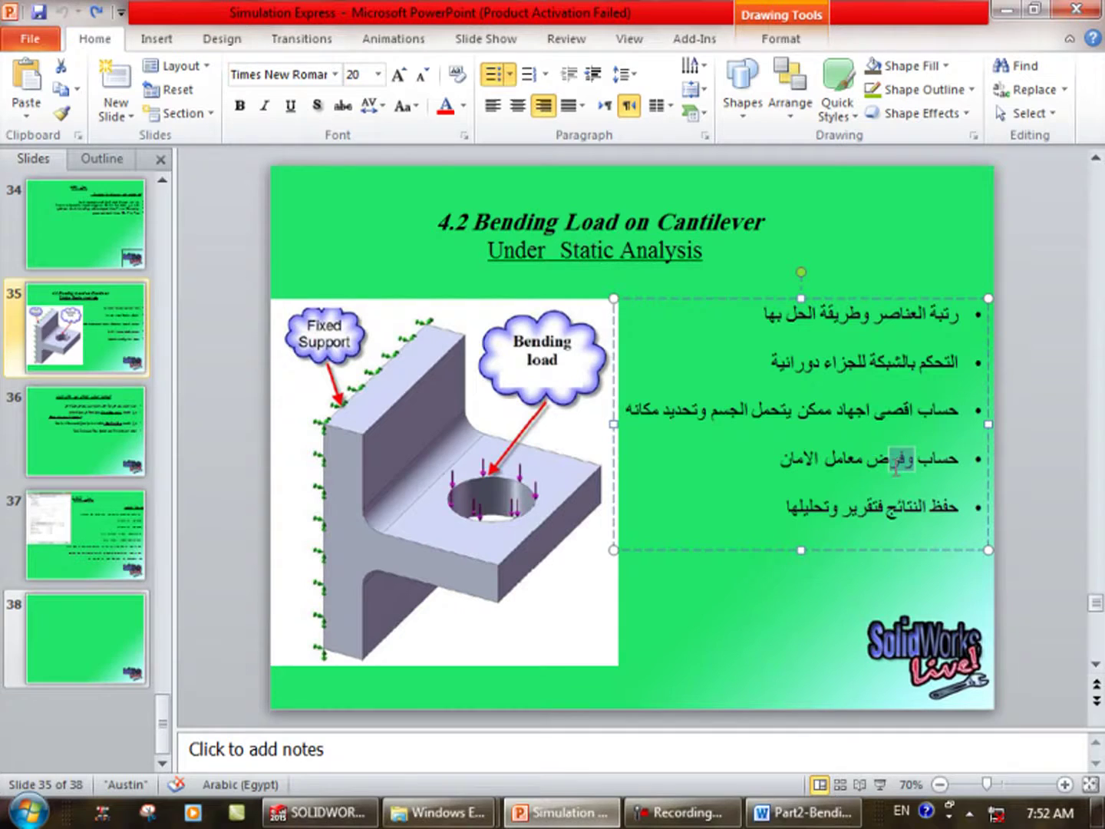
{"action": "left_click_drag", "start_coordinate": [907, 508], "coordinate": [568, 510]}
{"action": "left_click", "coordinate": [810, 506]}
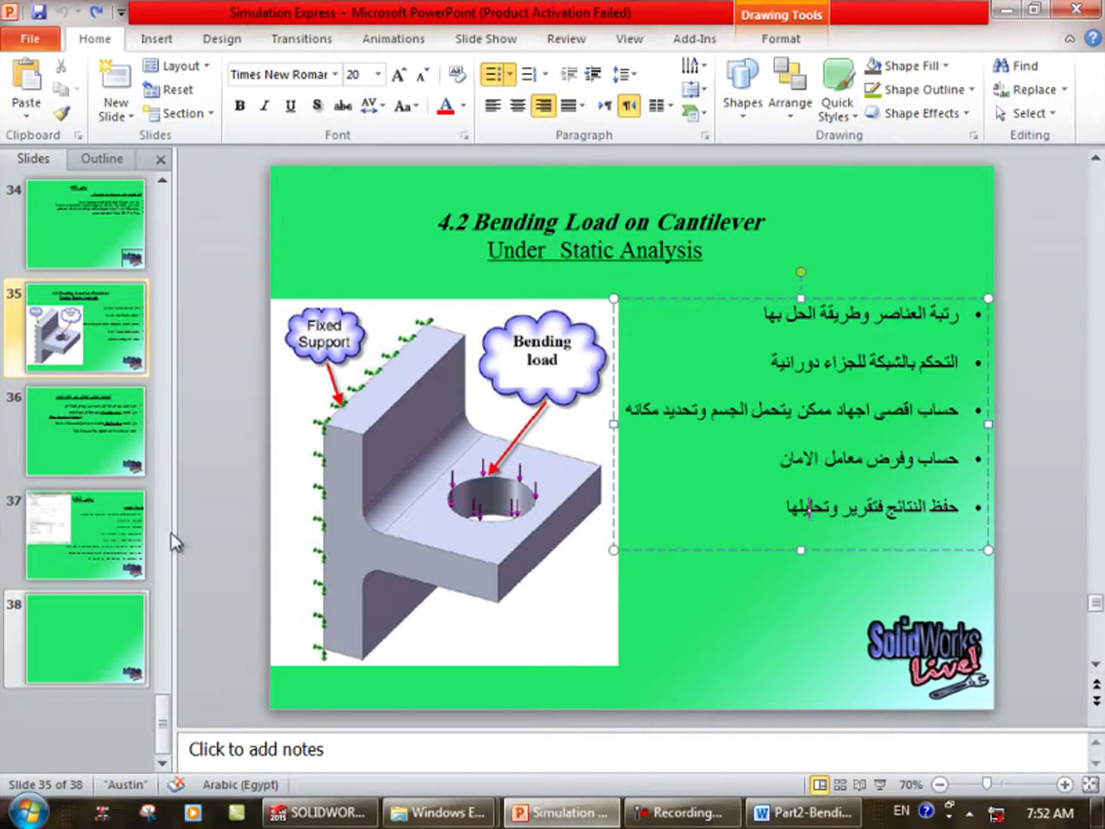
{"action": "left_click", "coordinate": [121, 539]}
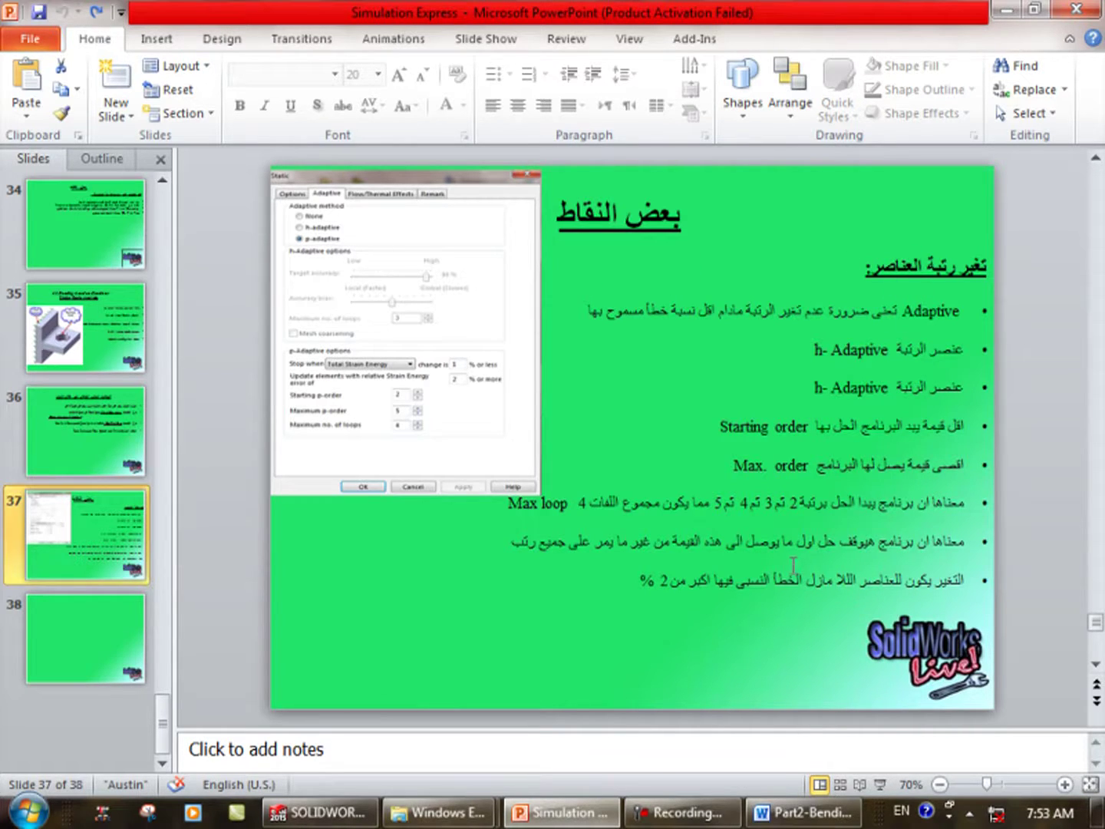
Zoom the slide view to 75% and return to slide 35, Bending Load on Cantilever.
{"action": "scroll", "coordinate": [791, 549], "scroll_direction": "up", "scroll_amount": 1, "text": "ctrl"}
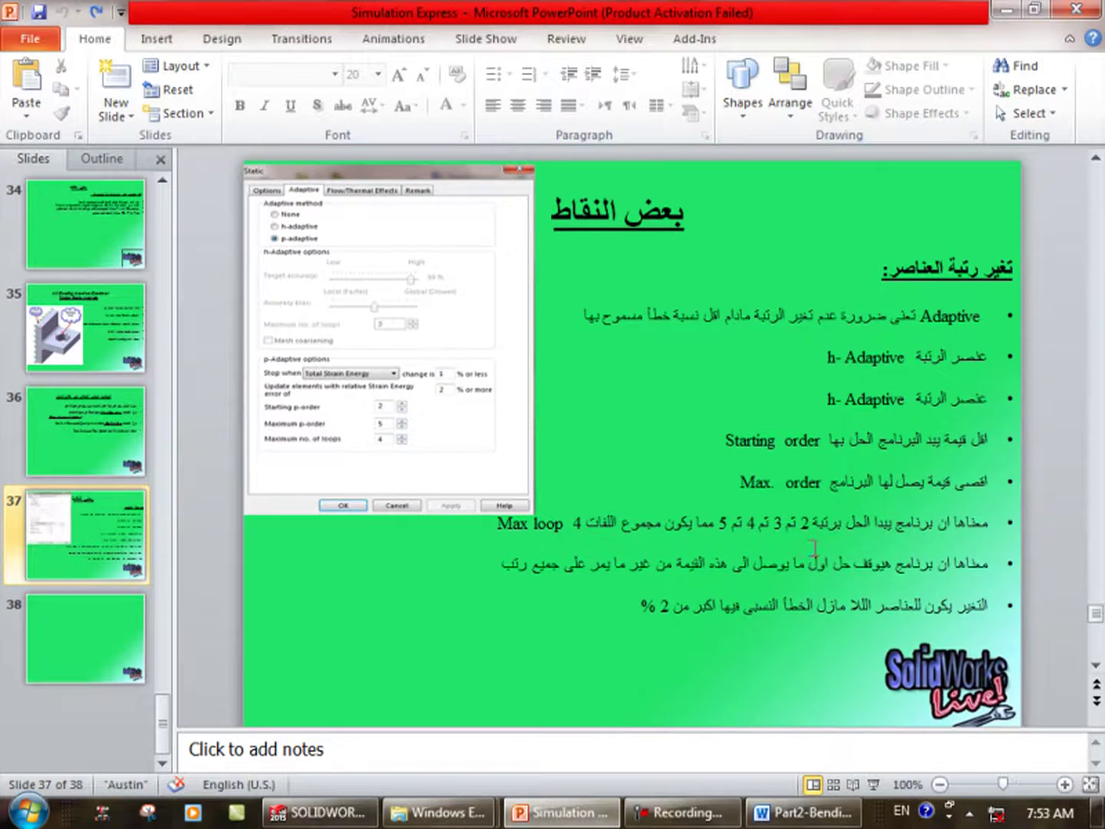
{"action": "scroll", "coordinate": [811, 548], "scroll_direction": "up", "scroll_amount": 1, "text": "ctrl"}
{"action": "scroll", "coordinate": [814, 540], "scroll_direction": "down", "scroll_amount": 1, "text": "ctrl"}
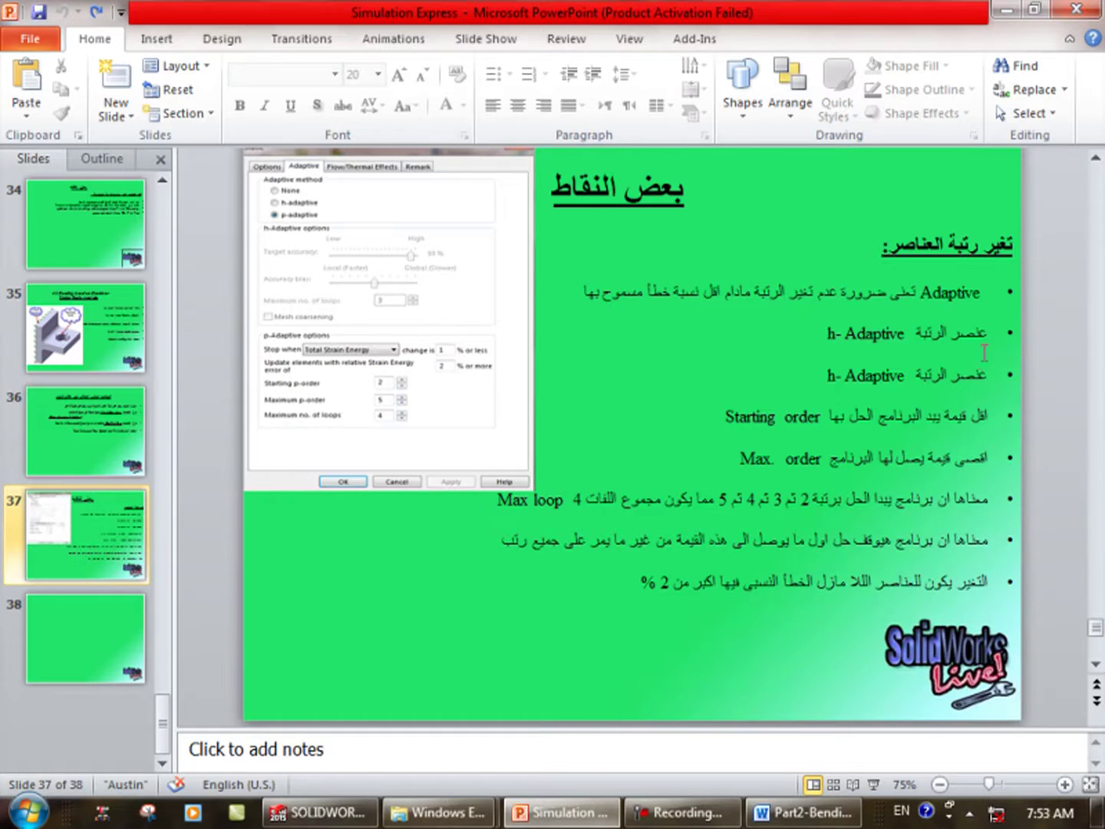
{"action": "left_click", "coordinate": [77, 370]}
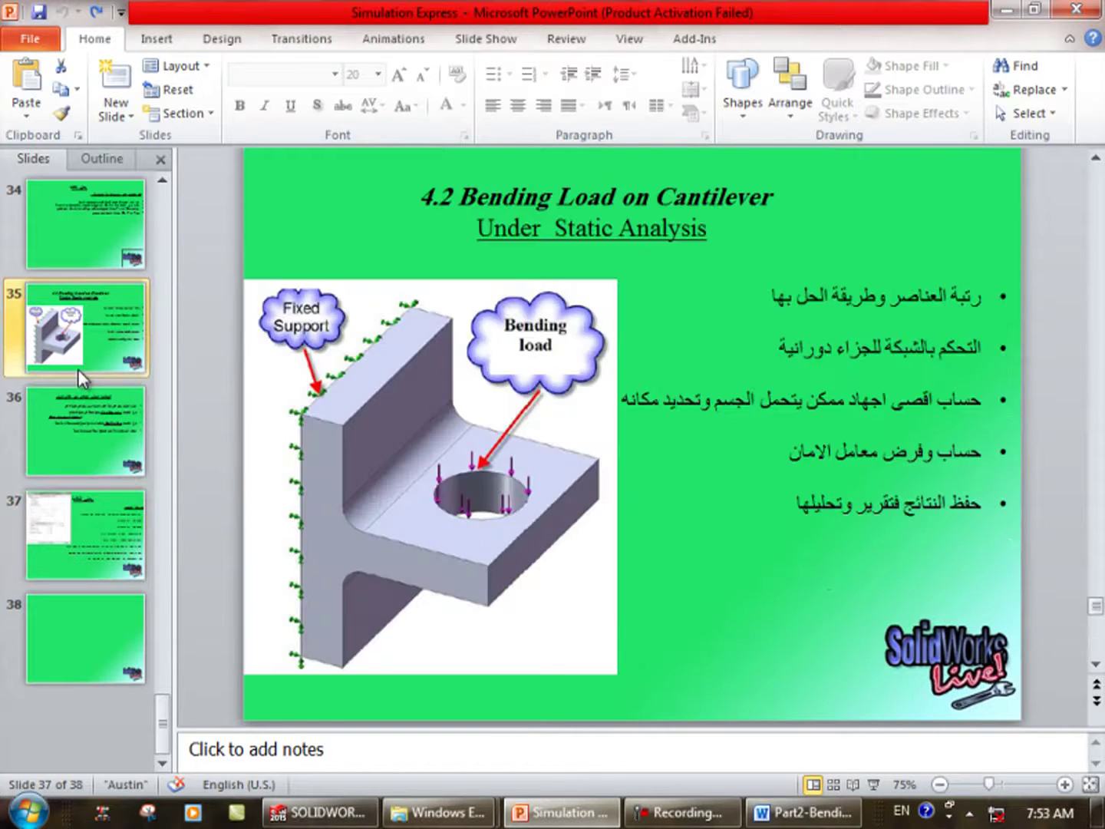